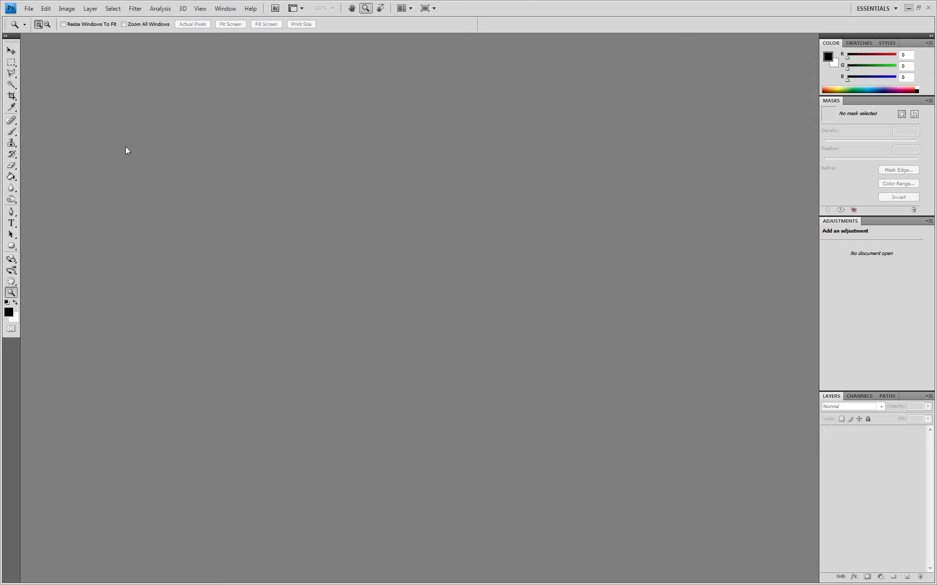
Open the File menu in the empty Photoshop CS4 workspace
left_click(30, 9)
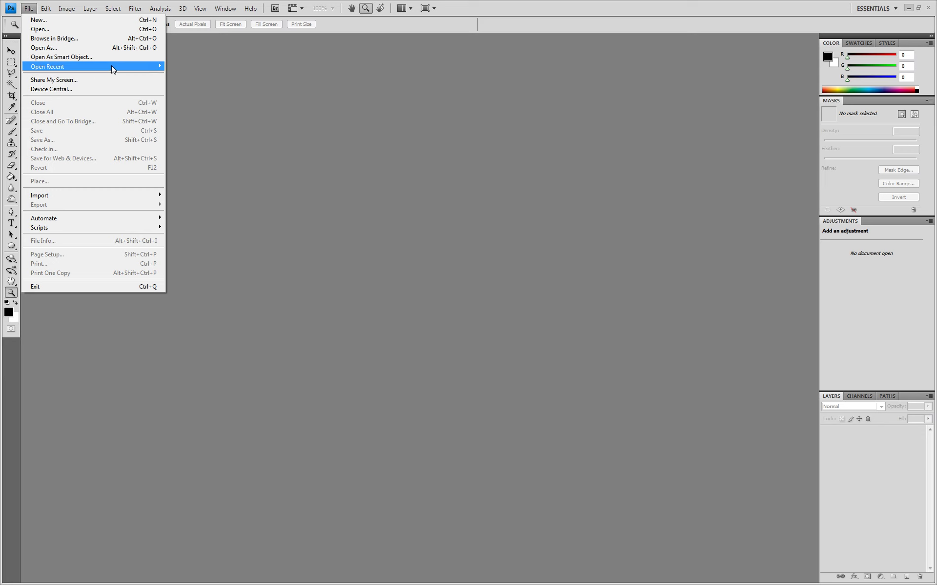
In the Open dialog, go up to NYCCT and into Ref > fractal painting
left_click(59, 31)
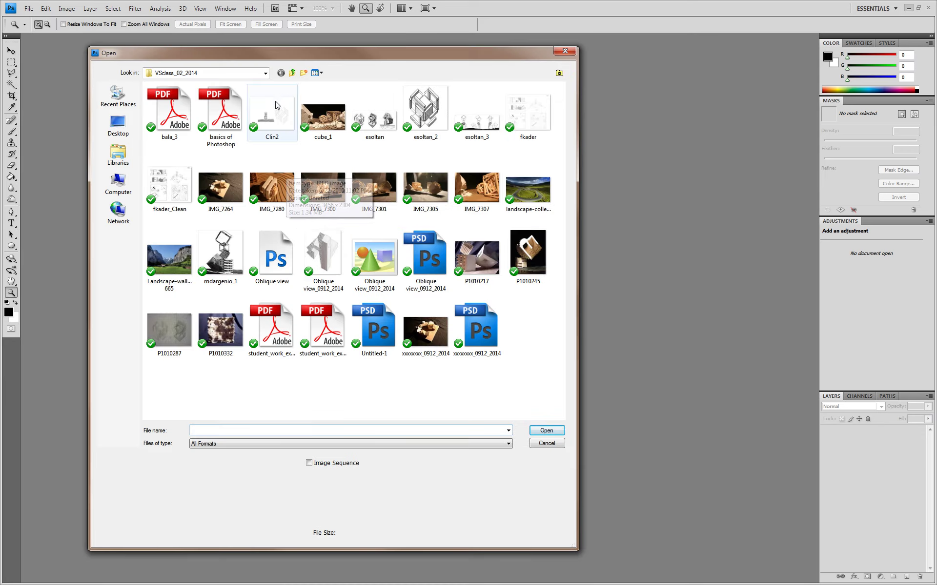
left_click(292, 73)
left_click(294, 73)
left_click(293, 73)
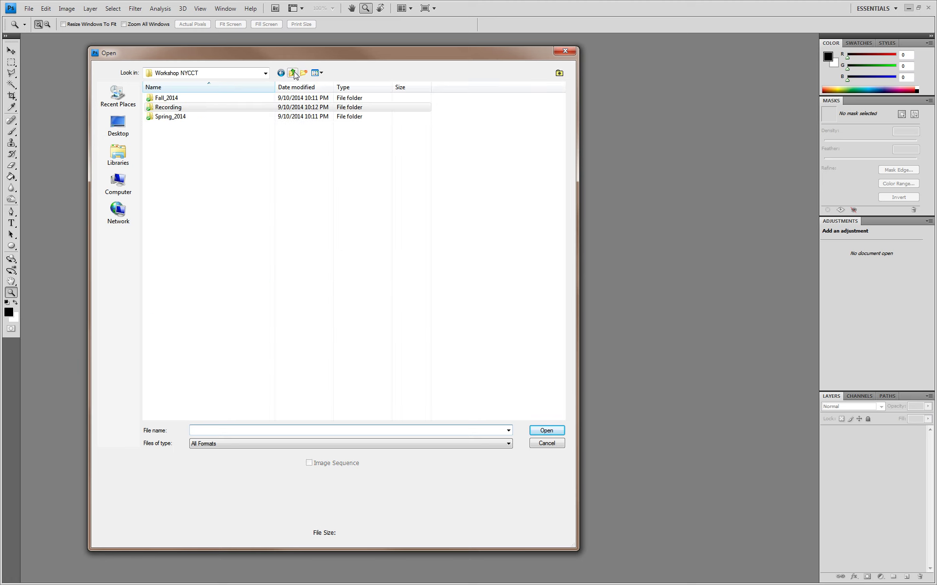
left_click(293, 73)
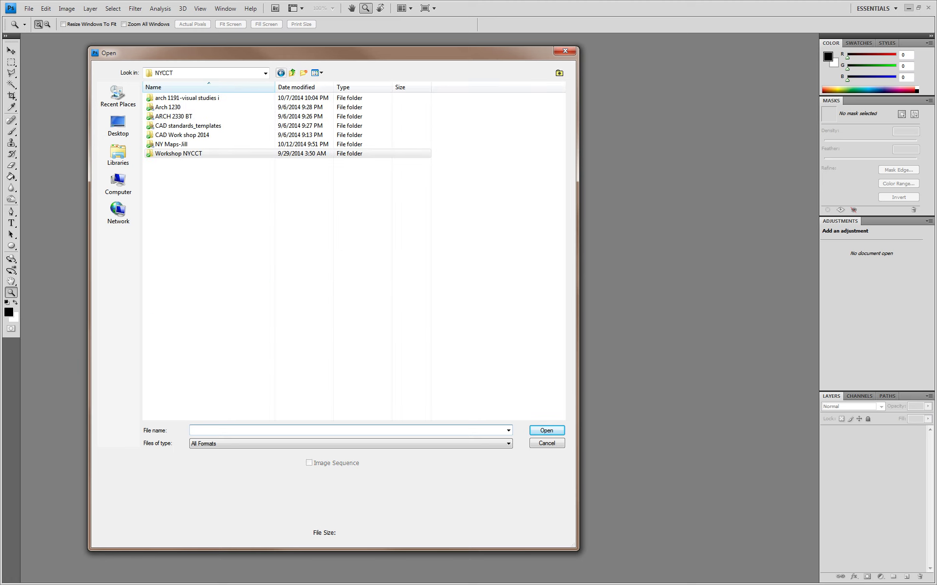
double_click(178, 154)
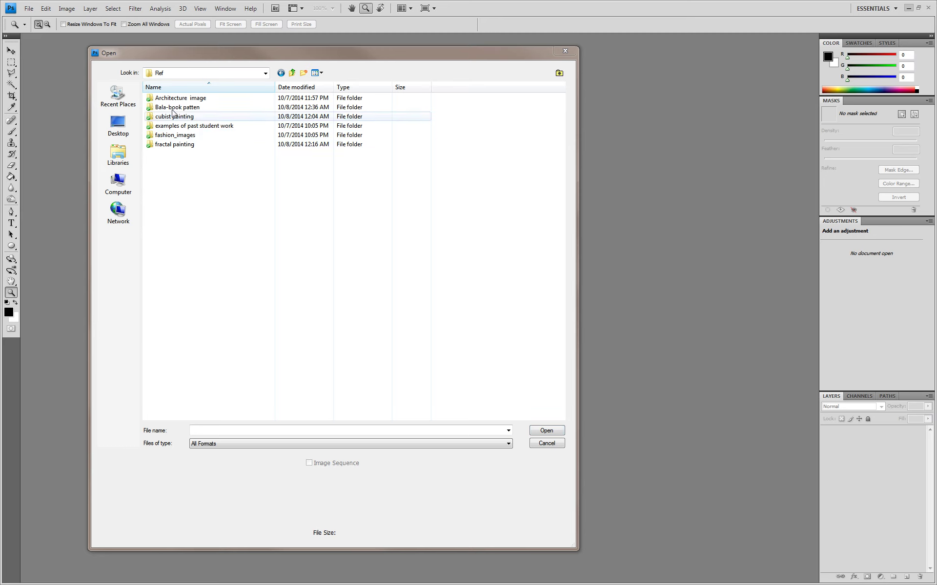
double_click(172, 145)
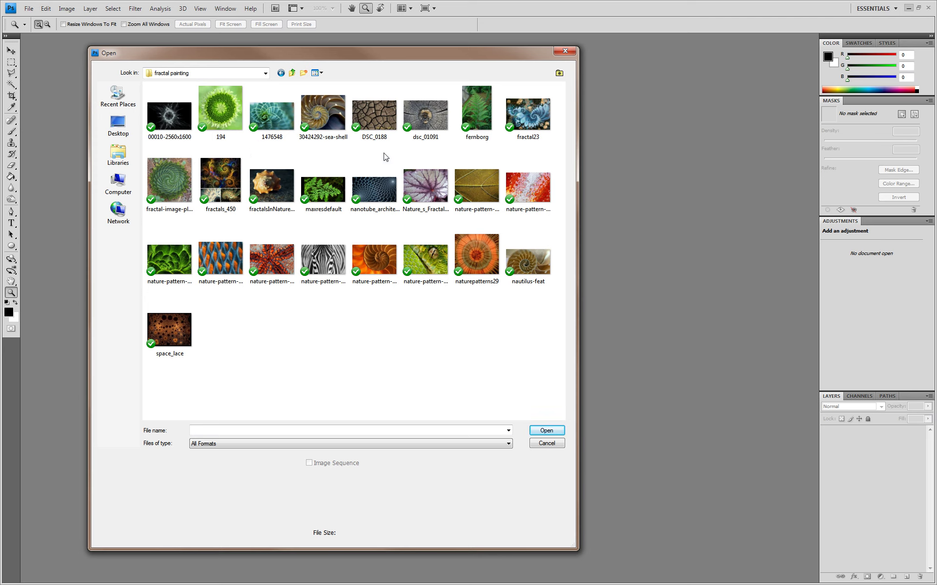
Open dsc_01091, nanotube architecture, 00010-2560x1600 and 1476548 together
left_click(432, 122)
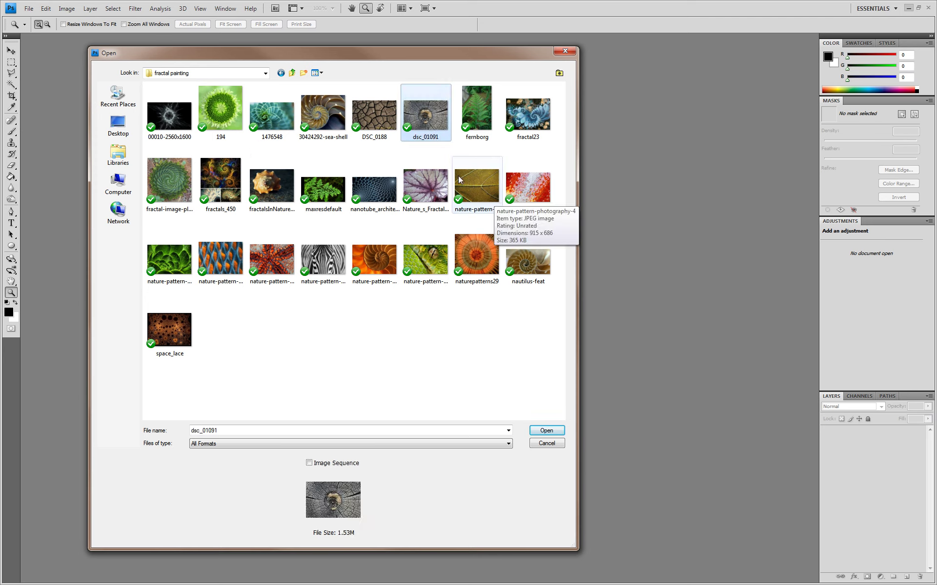
left_click(373, 190, "ctrl")
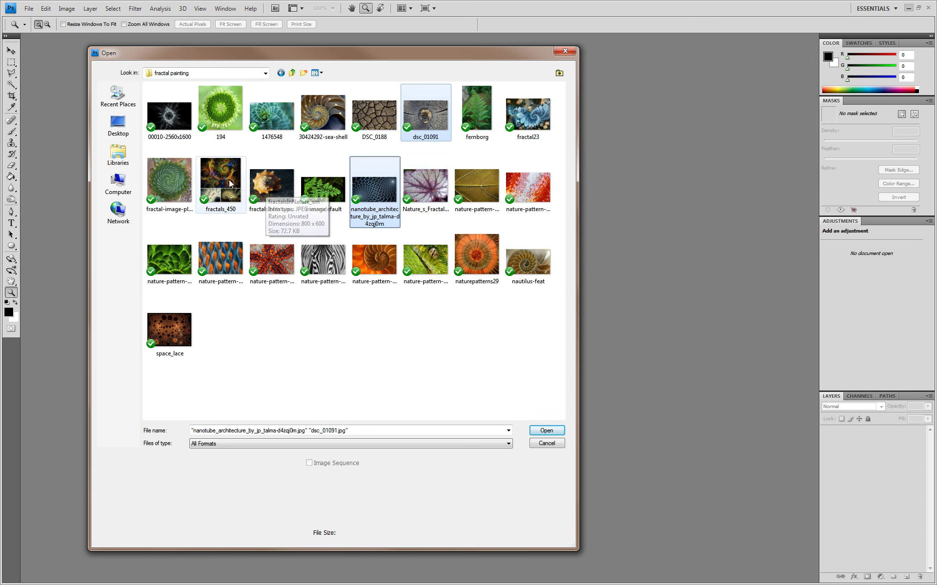
left_click(174, 116, "ctrl")
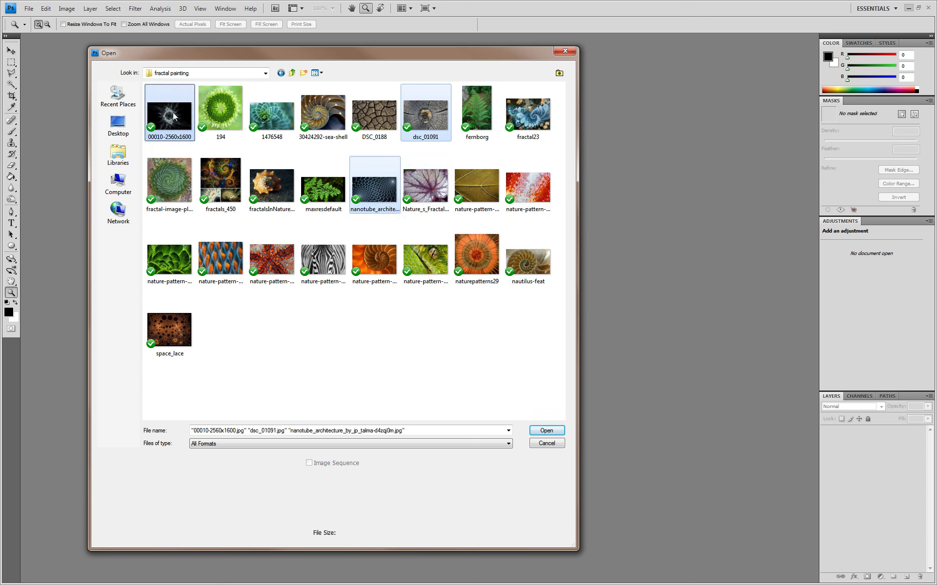
left_click(282, 114, "ctrl")
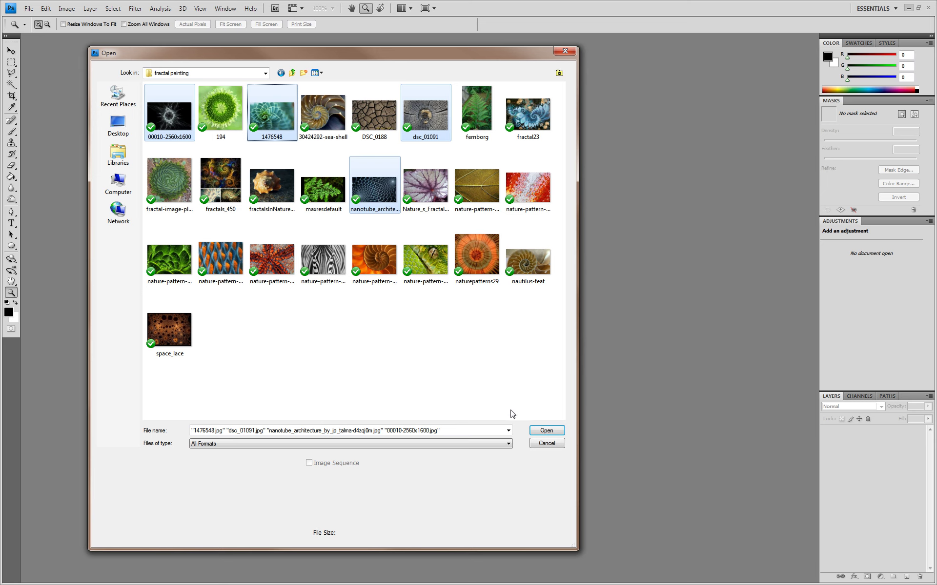
left_click(544, 431)
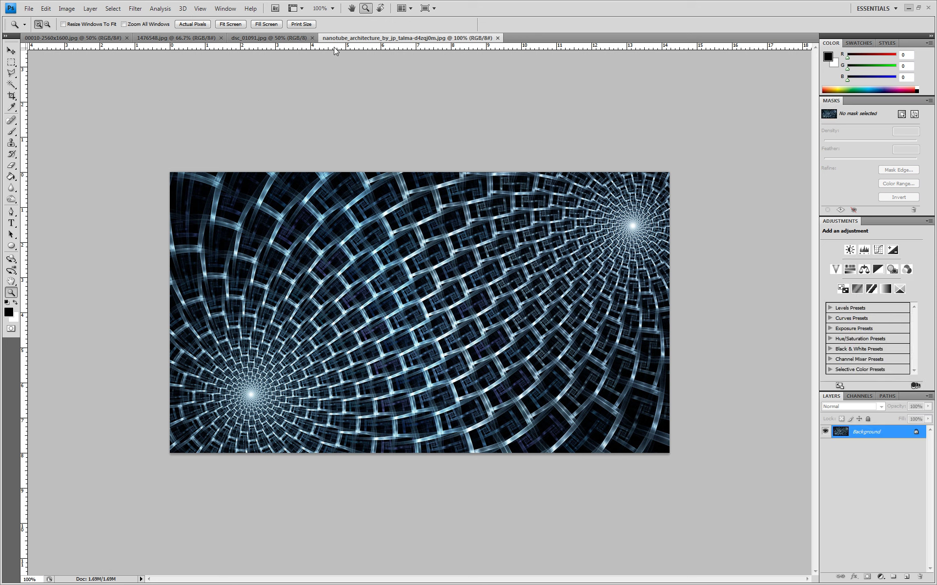
Keep rulers in inches and add a vertical and a horizontal guide across the nanotube image
right_click(333, 47)
left_click(364, 64)
left_click_drag(24, 135, 345, 141)
left_click_drag(260, 45, 279, 348)
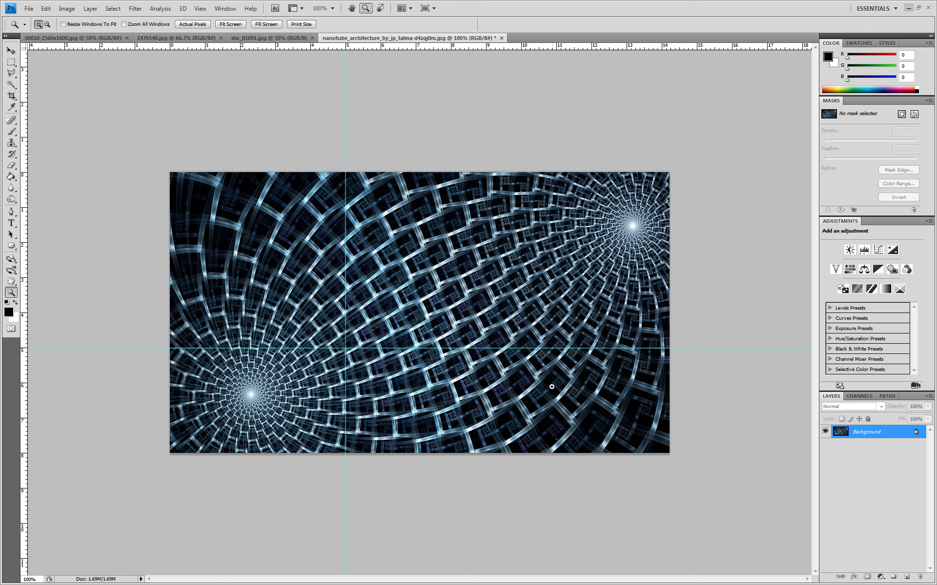
Scale the whole nanotube picture down until its bottom edge meets the horizontal guide
key("v")
key("ctrl+a")
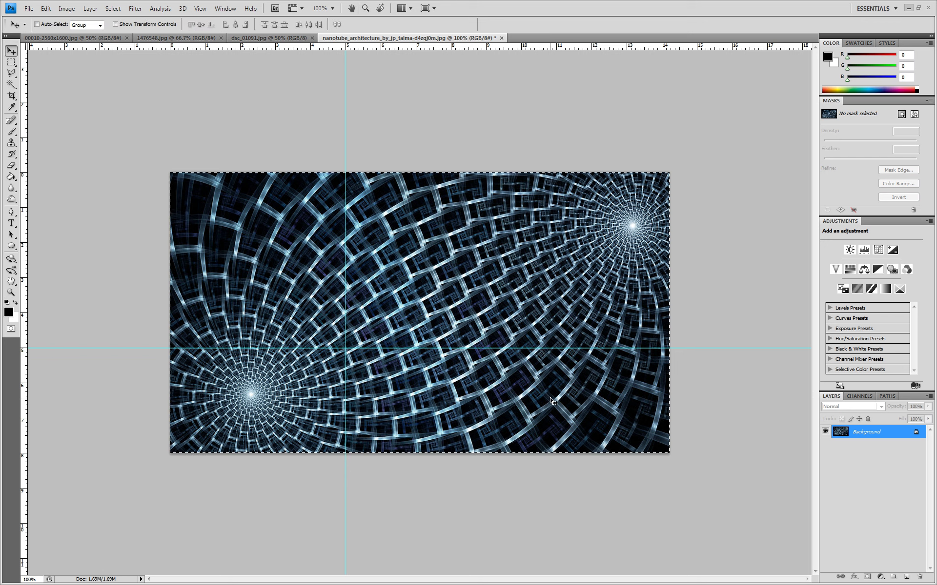
key("ctrl+t")
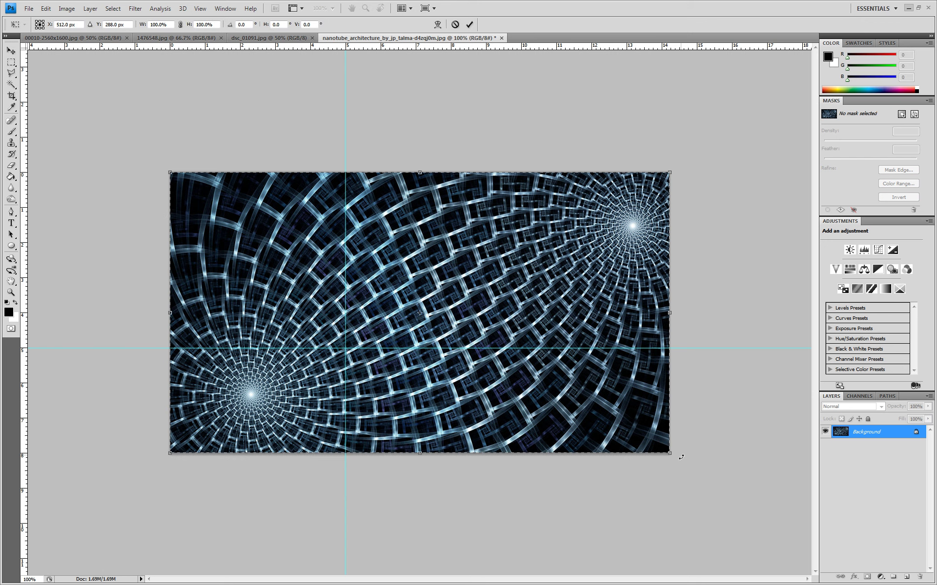
left_click_drag(670, 453, 450, 408)
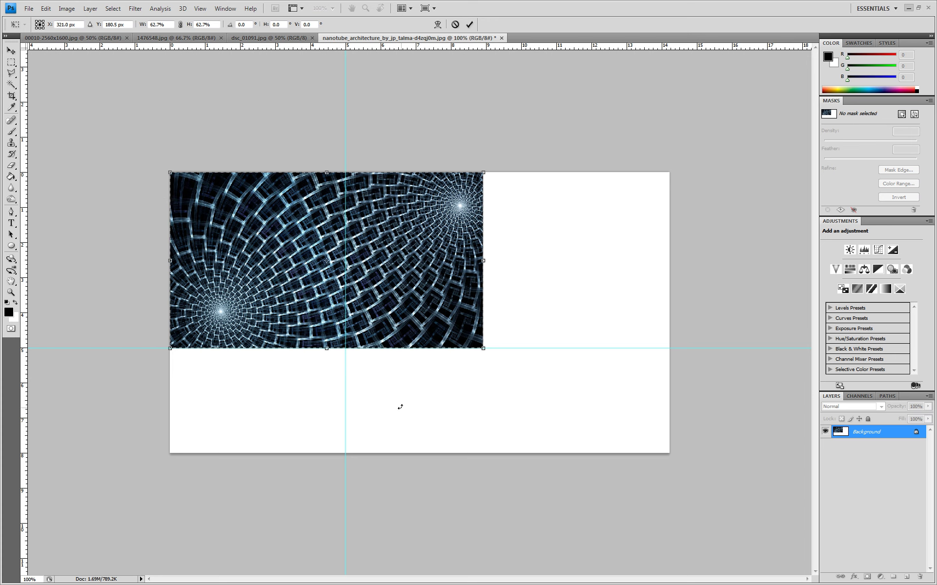
key("Return")
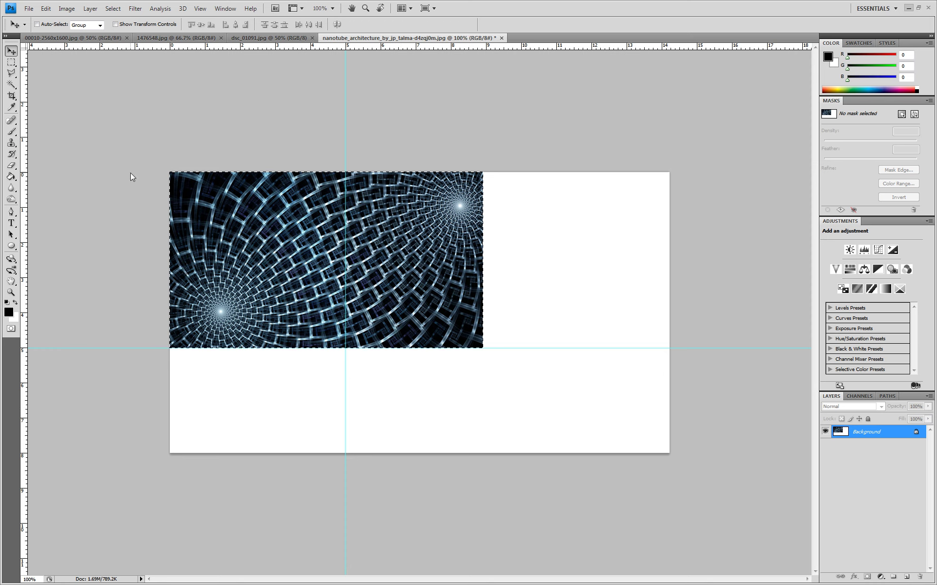
Crop the nanotube image from its top-left corner to the guide intersection
key("ctrl+z")
key("c")
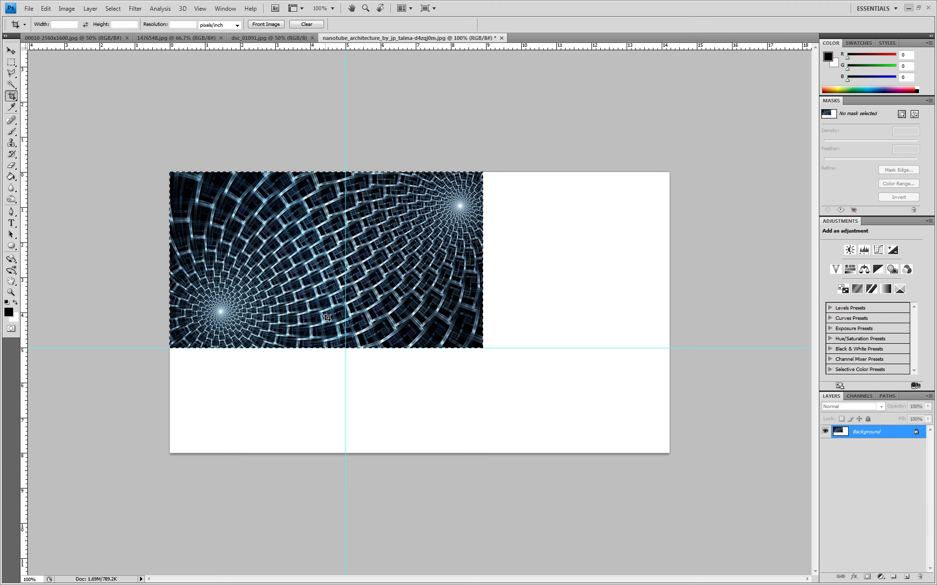
key("ctrl+d")
left_click_drag(170, 172, 345, 347)
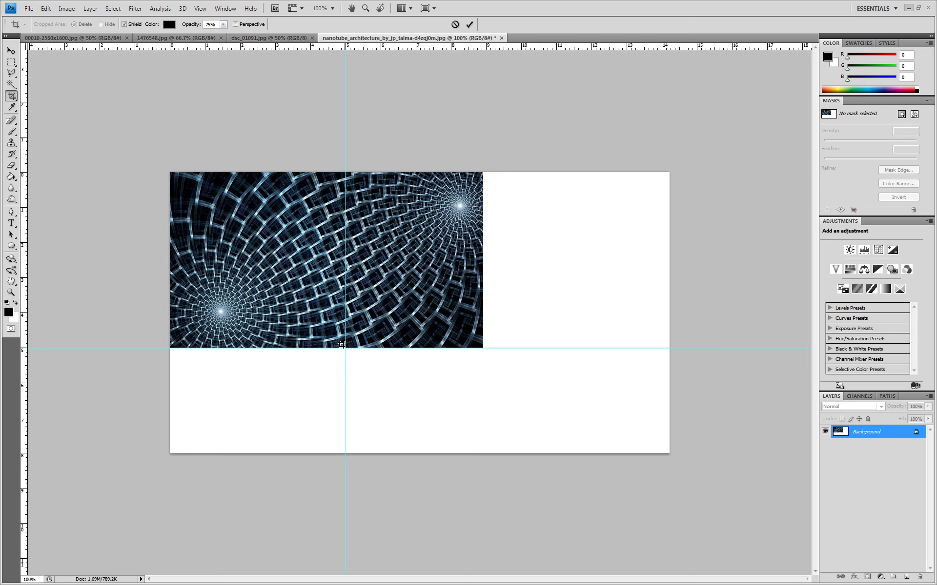
key("Return")
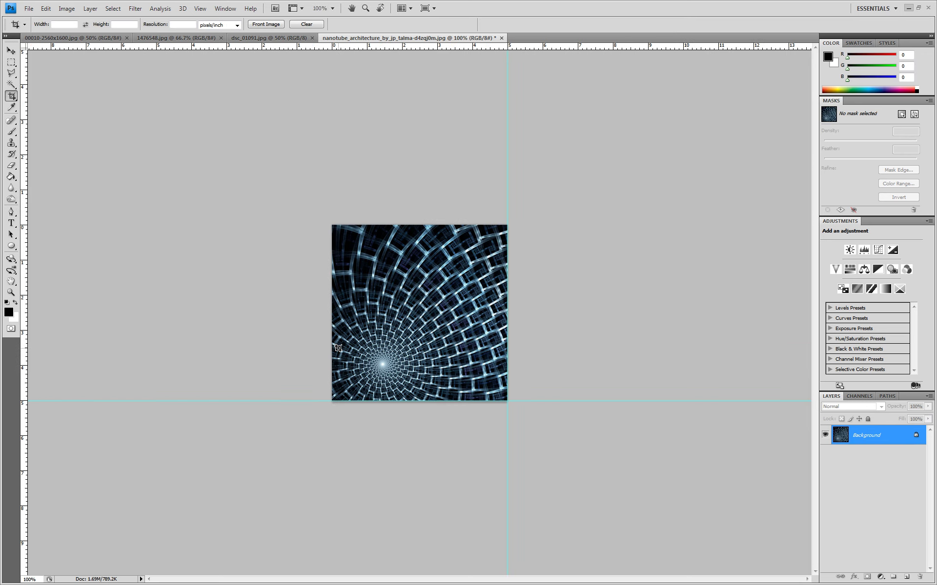
key("v")
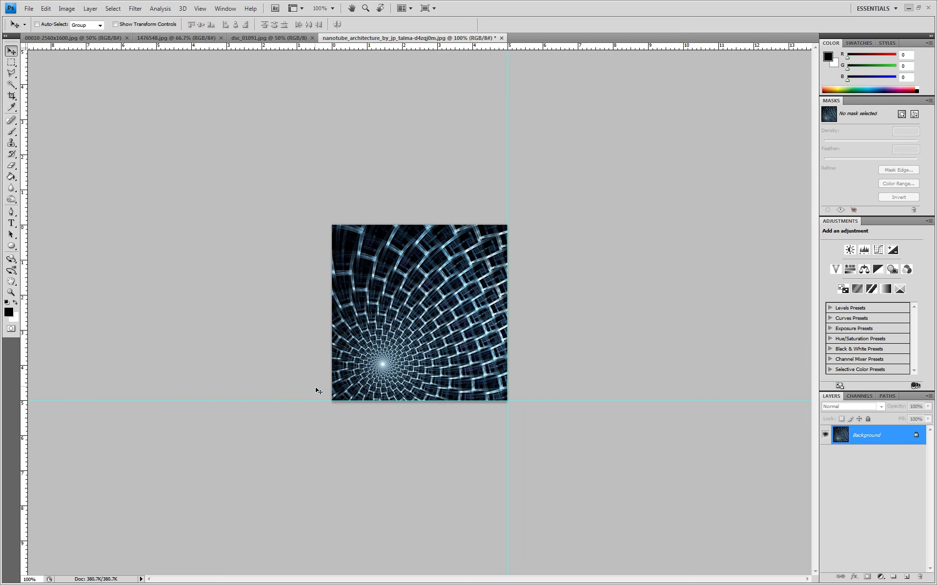
left_click(29, 9)
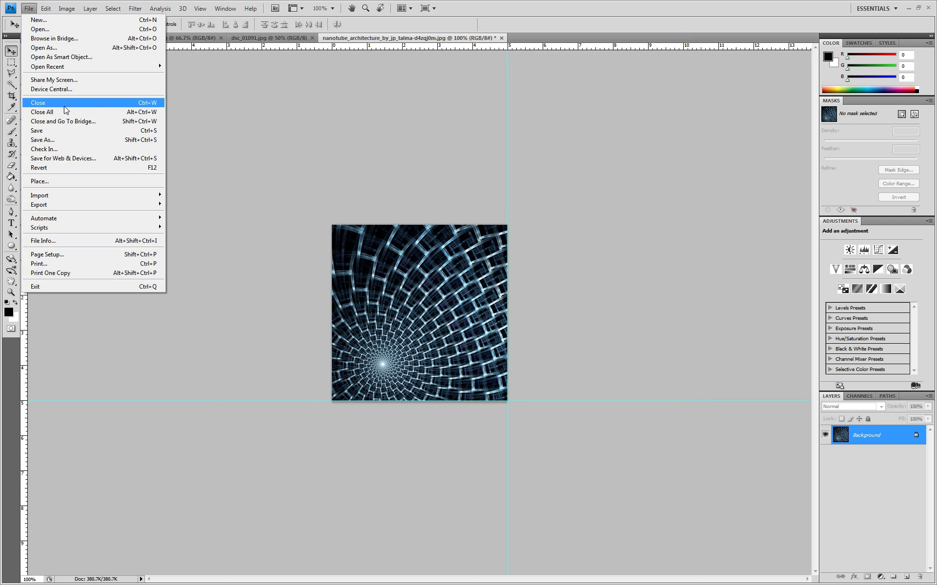
Save to the Desktop as JPEG 'nanotube_architecture_by_jp_talma-d4zqj0', then close the document
left_click(74, 141)
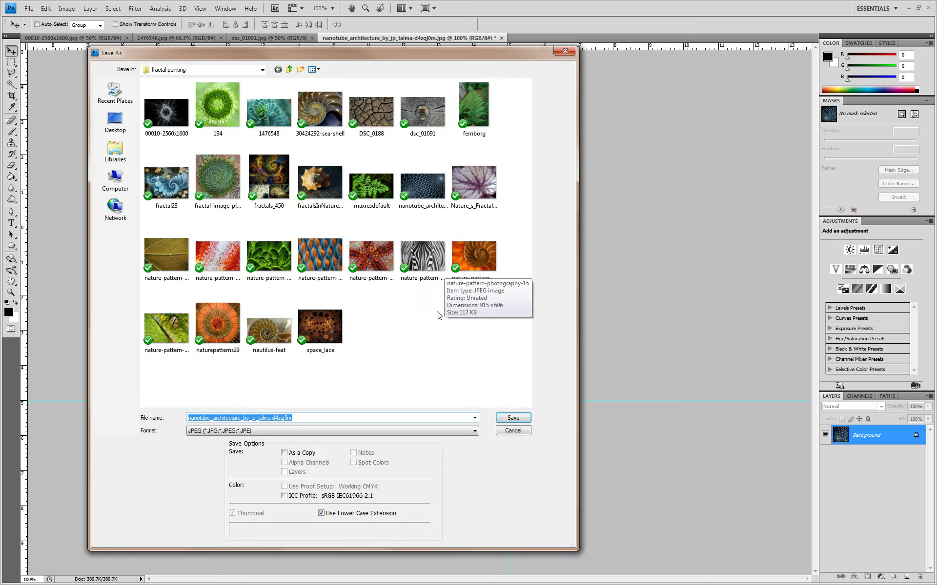
left_click(315, 418)
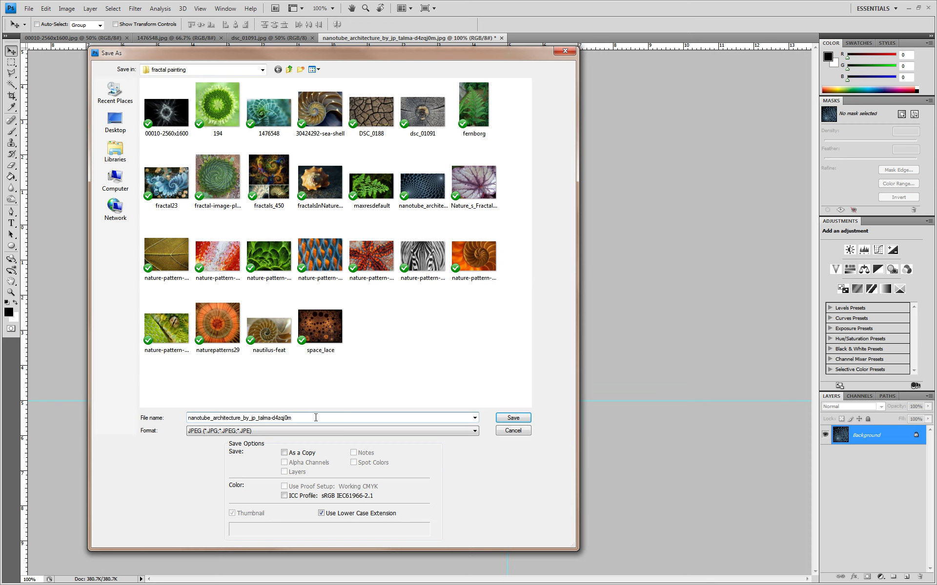
key("BackSpace")
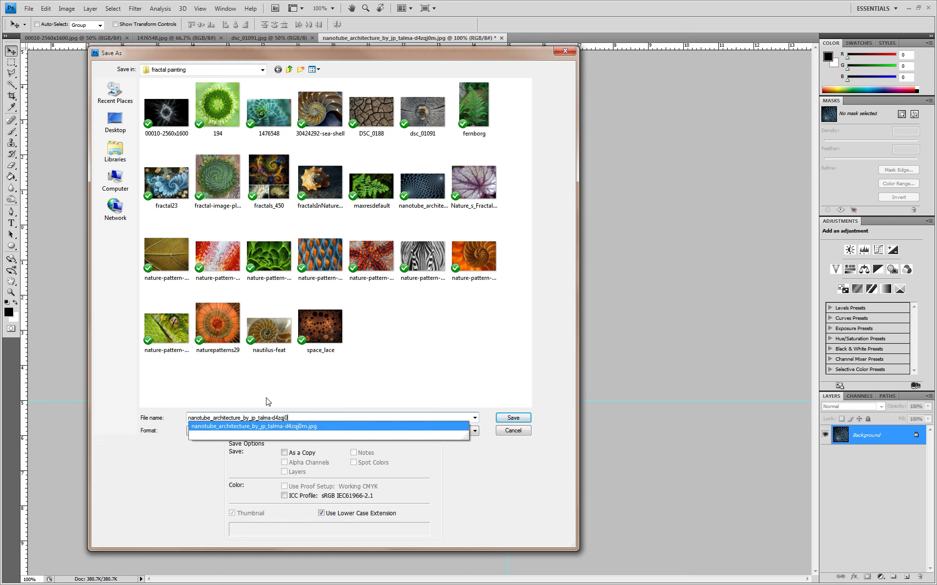
left_click(115, 121)
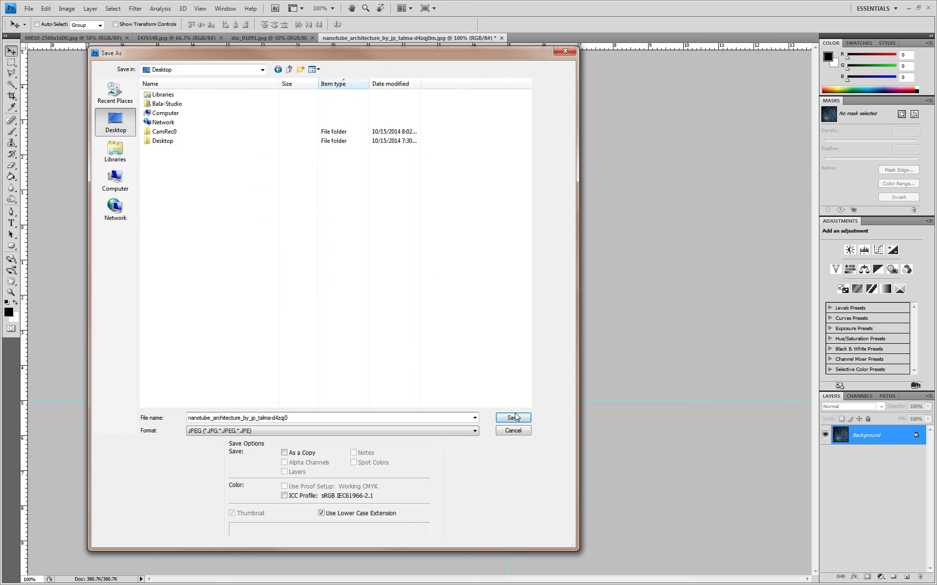
left_click(406, 432)
left_click(405, 496)
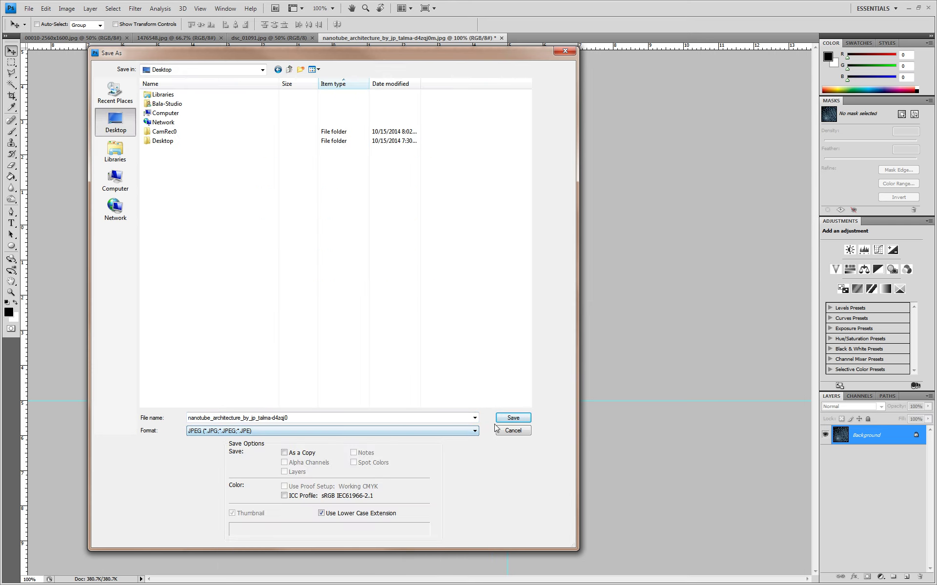
left_click(512, 418)
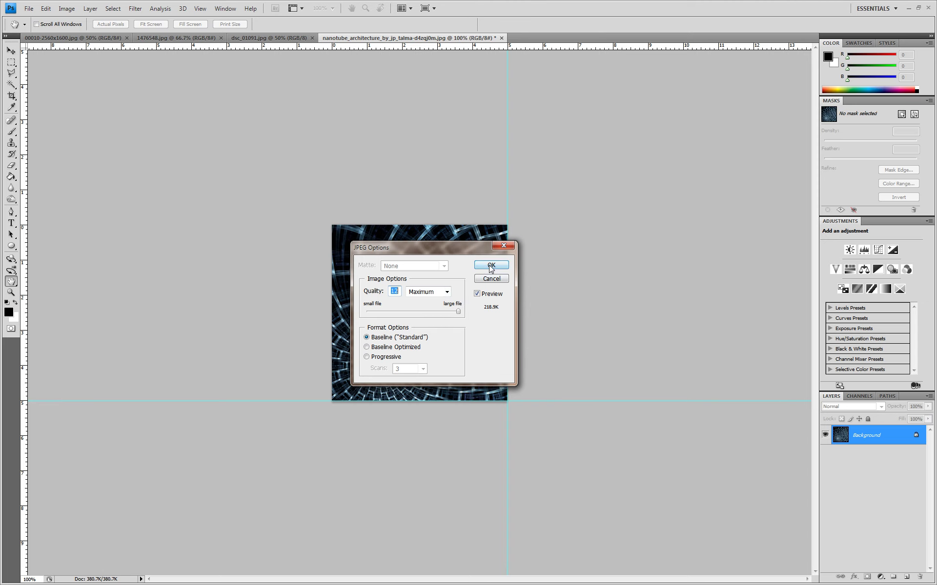
left_click(484, 270)
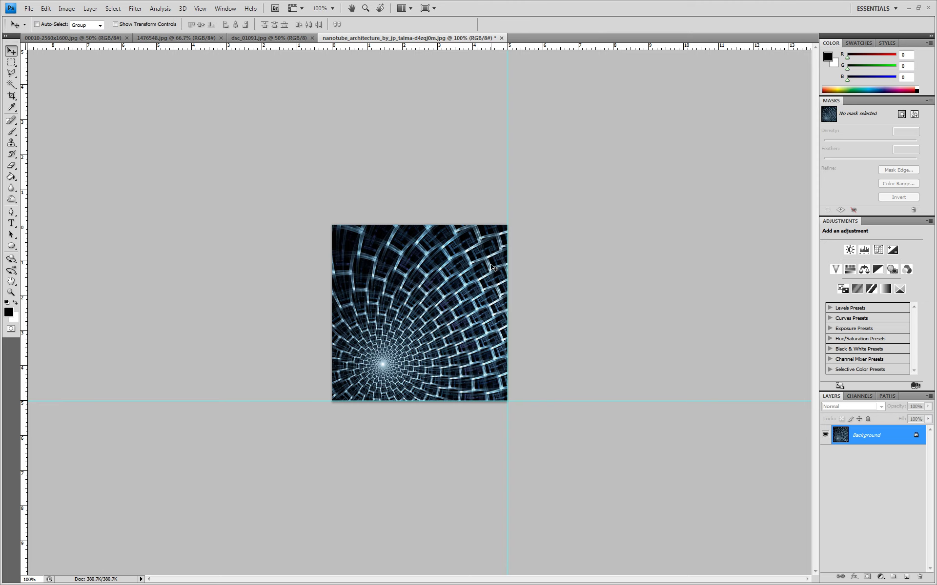
left_click(493, 38)
Zoom out to 33.3% and add vertical and horizontal guides across the dsc_01091 tree-ring photo
key("z")
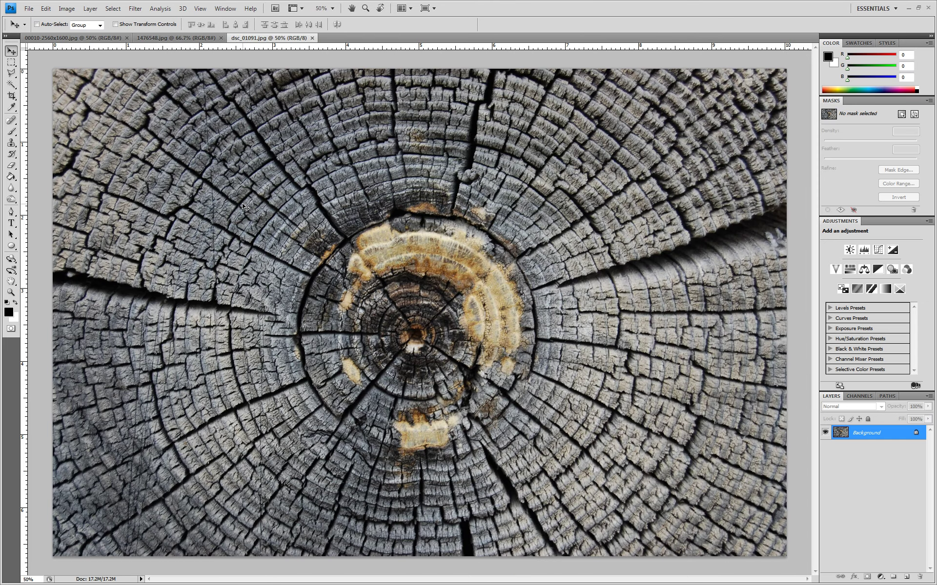
left_click(276, 237, "alt")
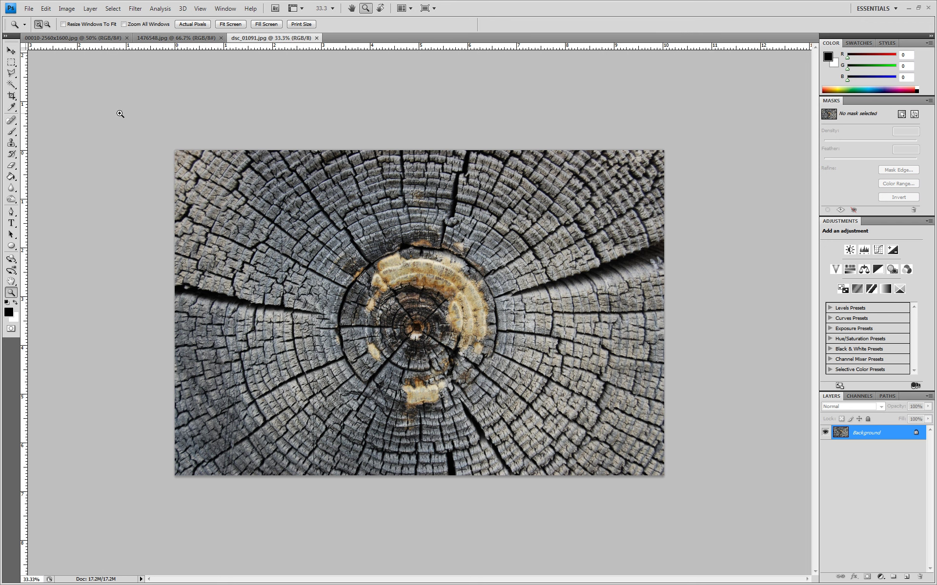
left_click_drag(26, 81, 420, 179)
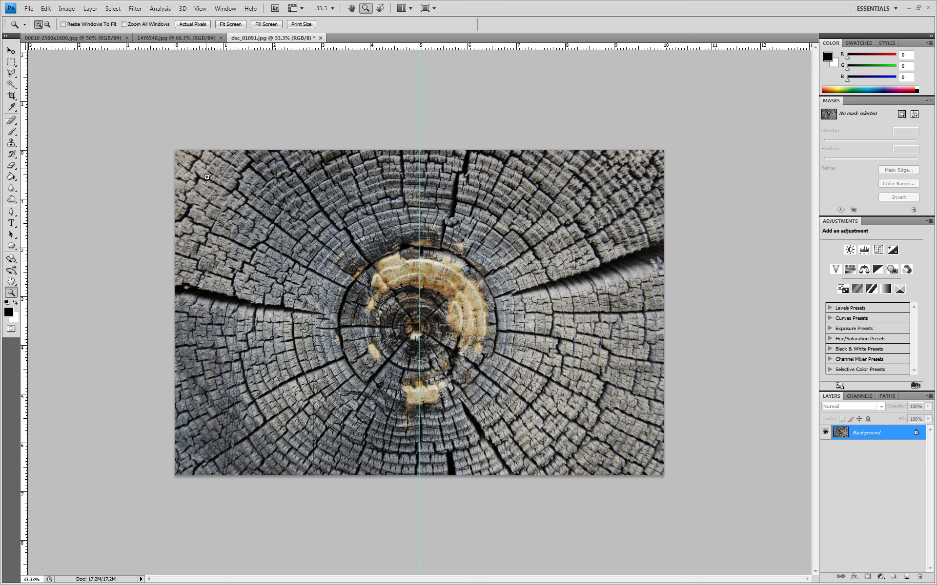
left_click_drag(189, 44, 224, 395)
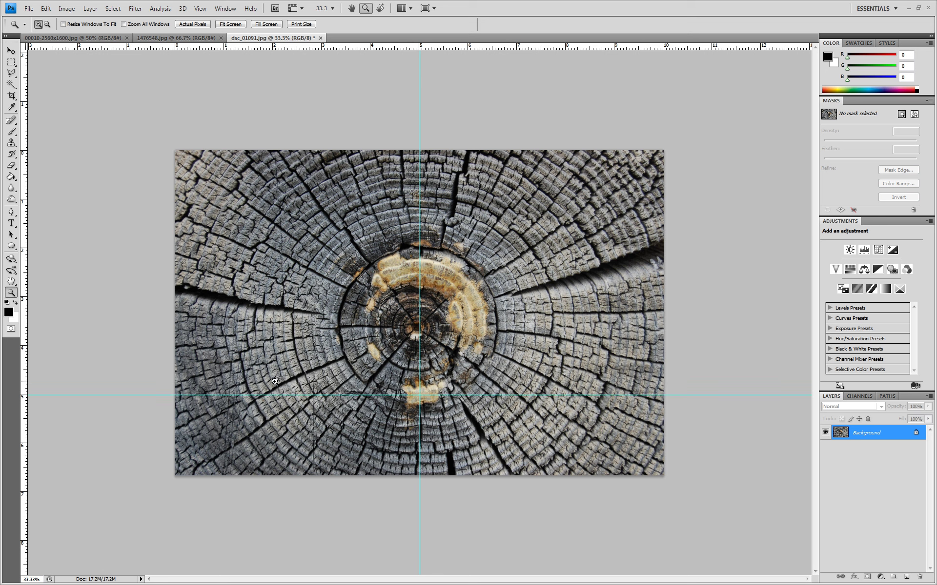
key("v")
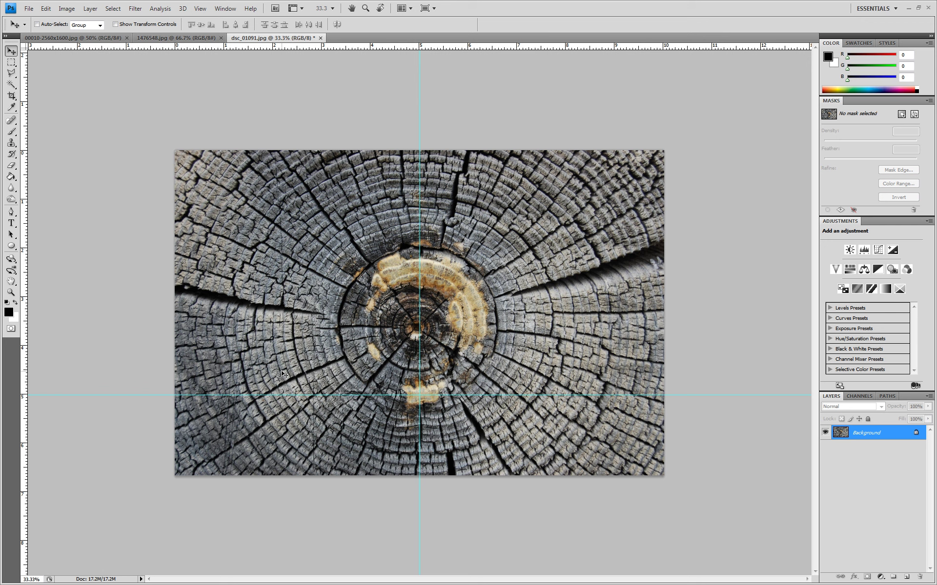
key("ctrl+a")
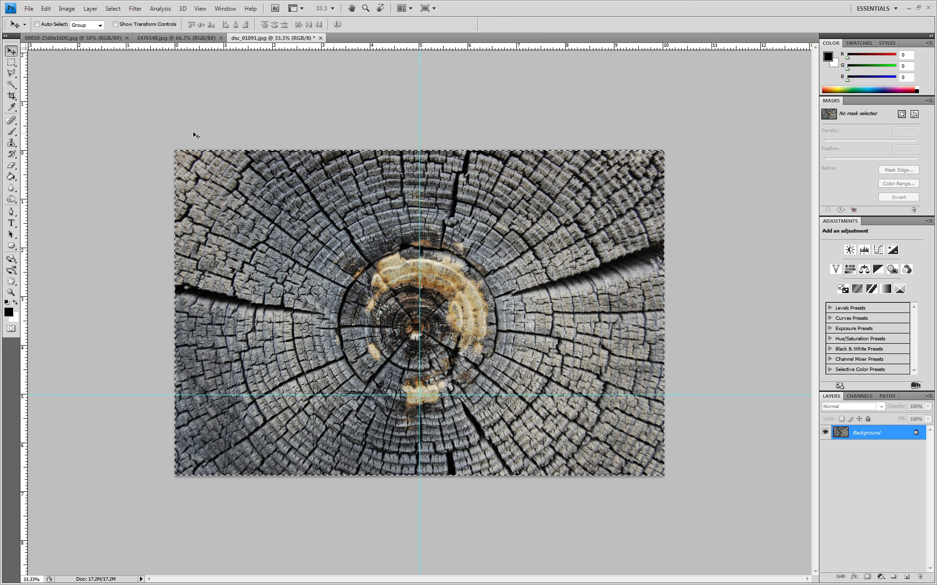
Scale the tree-ring photo to reach the guides, then nudge it slightly left
key("ctrl+t")
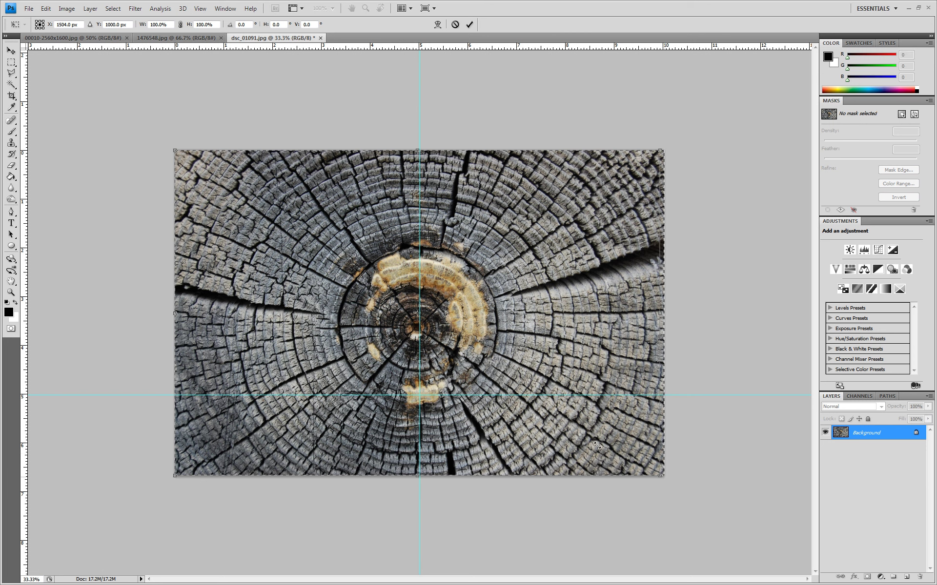
left_click_drag(662, 475, 493, 464)
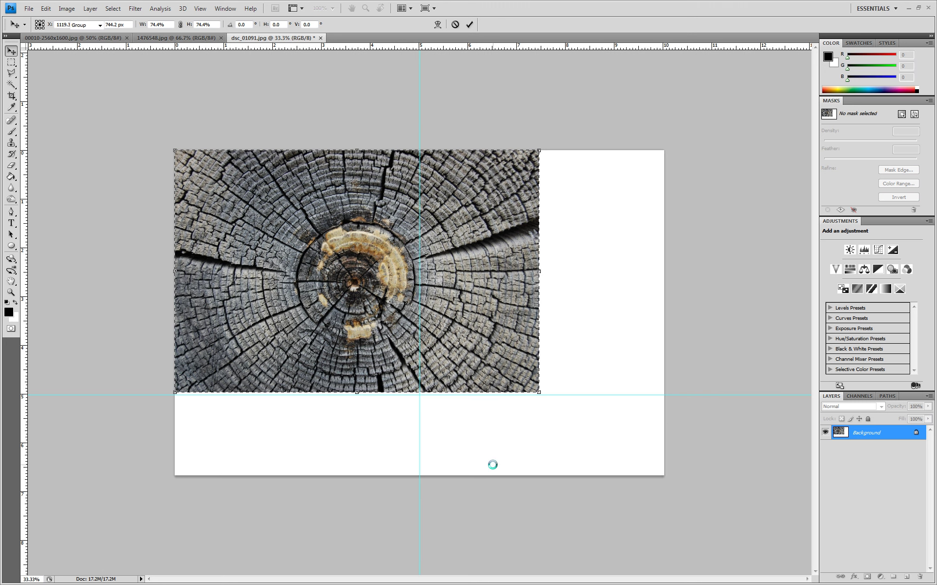
key("Return")
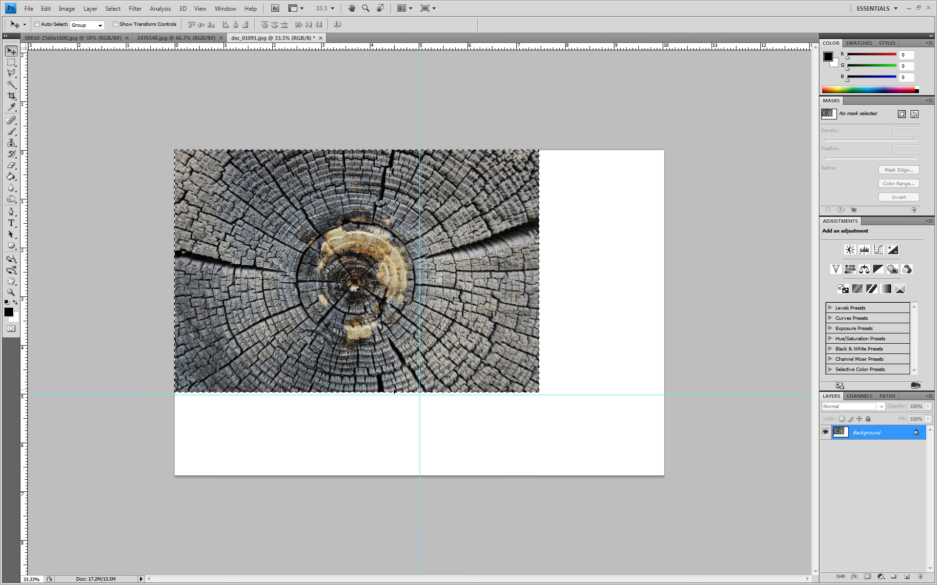
key("ctrl+t")
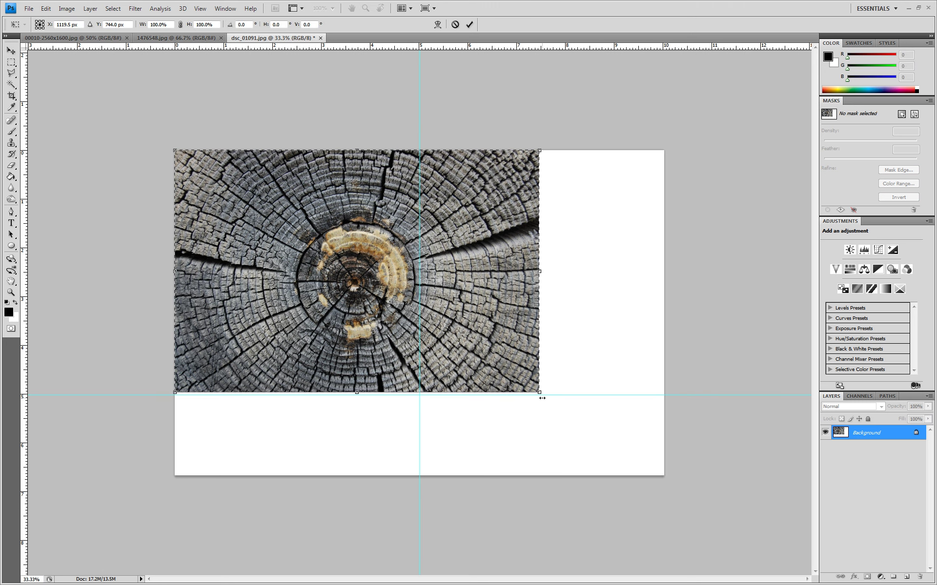
left_click_drag(540, 397, 540, 397)
key("Return")
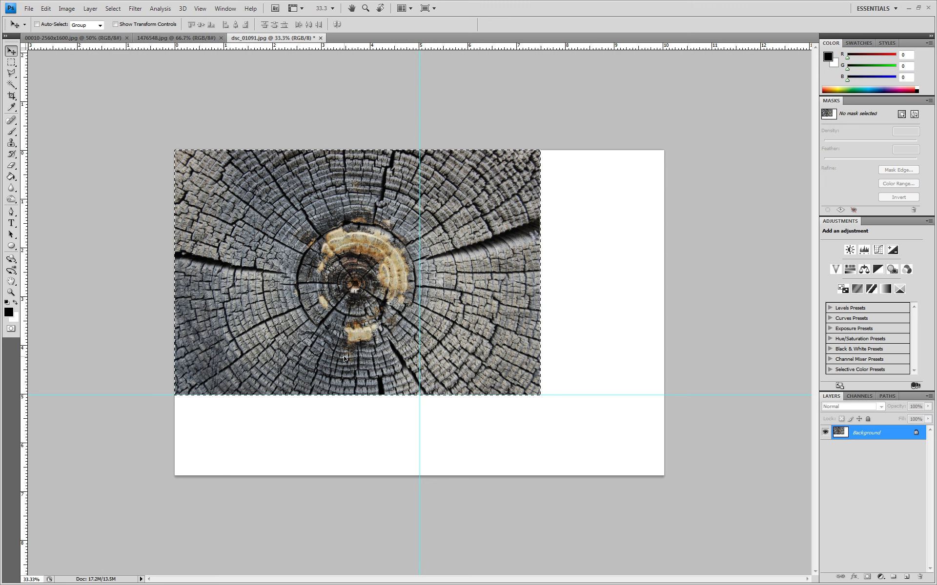
mouse_move(336, 360)
left_mouse_down()
mouse_move(310, 361)
mouse_move(332, 374)
mouse_move(336, 394)
mouse_move(340, 360)
left_mouse_up()
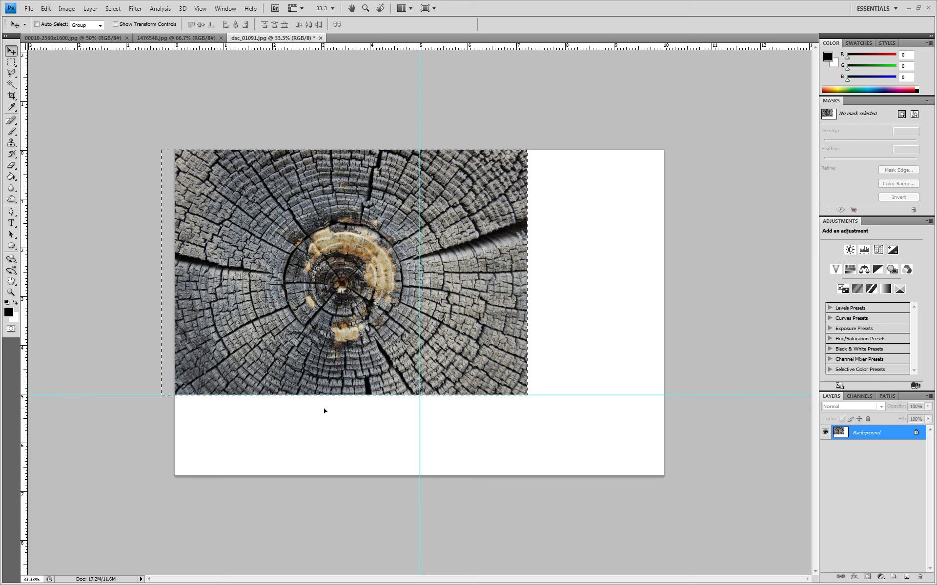
Crop the dsc_01091 canvas from its top-left corner to the guide intersection
key("c")
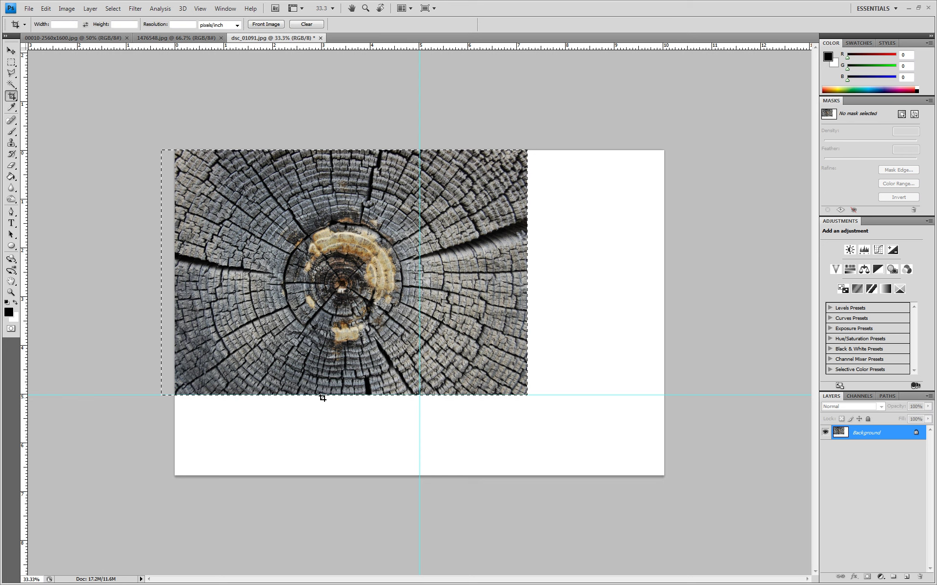
key("ctrl+d")
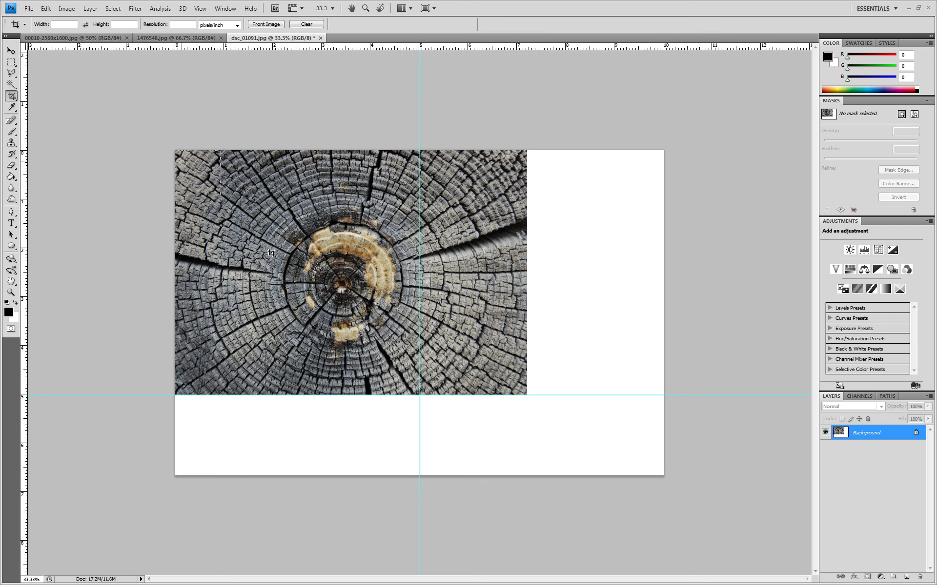
left_click_drag(389, 357, 418, 389)
key("Return")
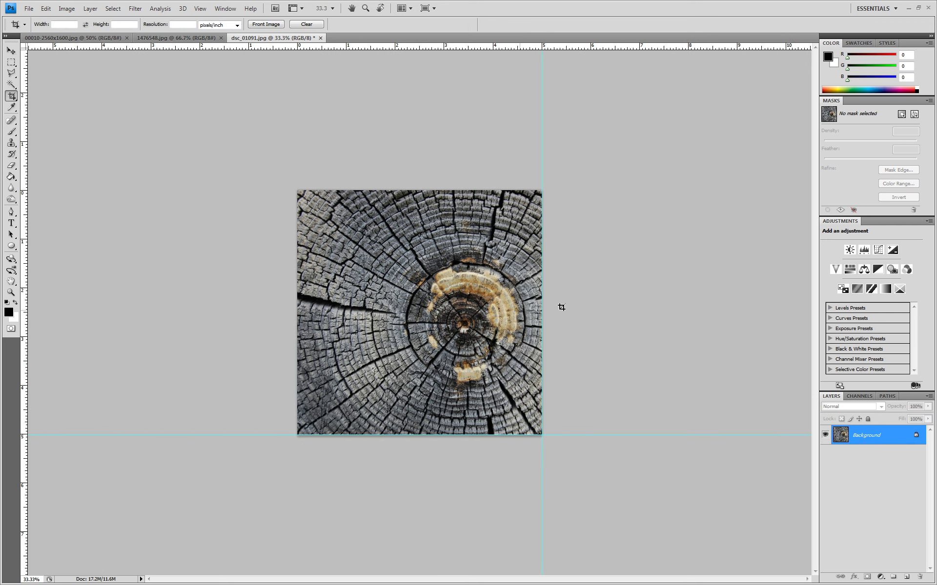
Save the square tree-ring crop to the Desktop as JPEG dsc_01091 with default JPEG options
left_click(28, 9)
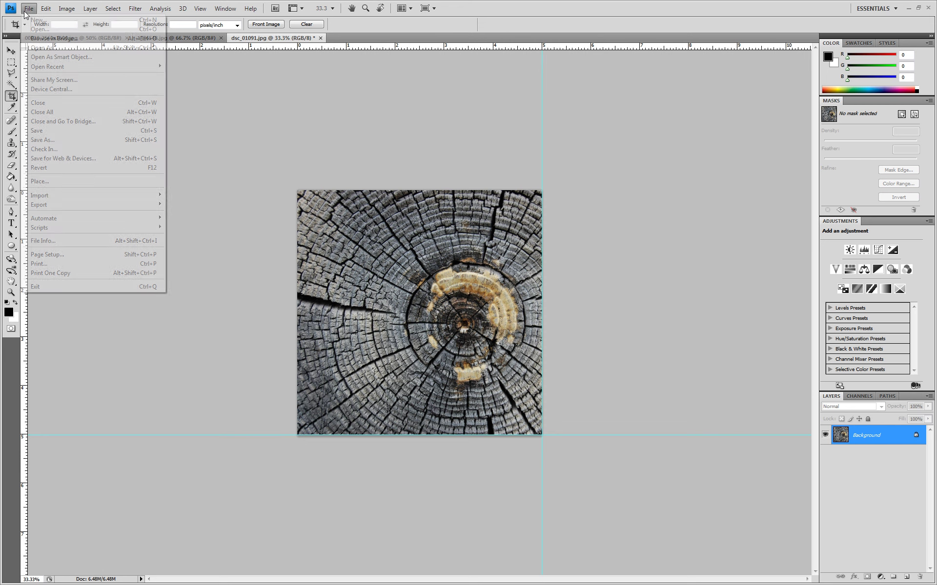
left_click(63, 138)
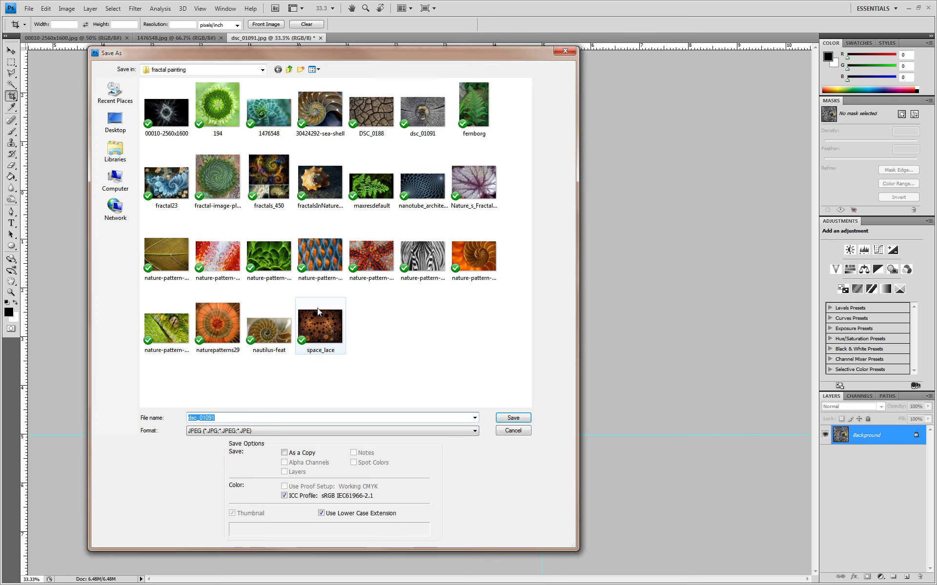
left_click(239, 419)
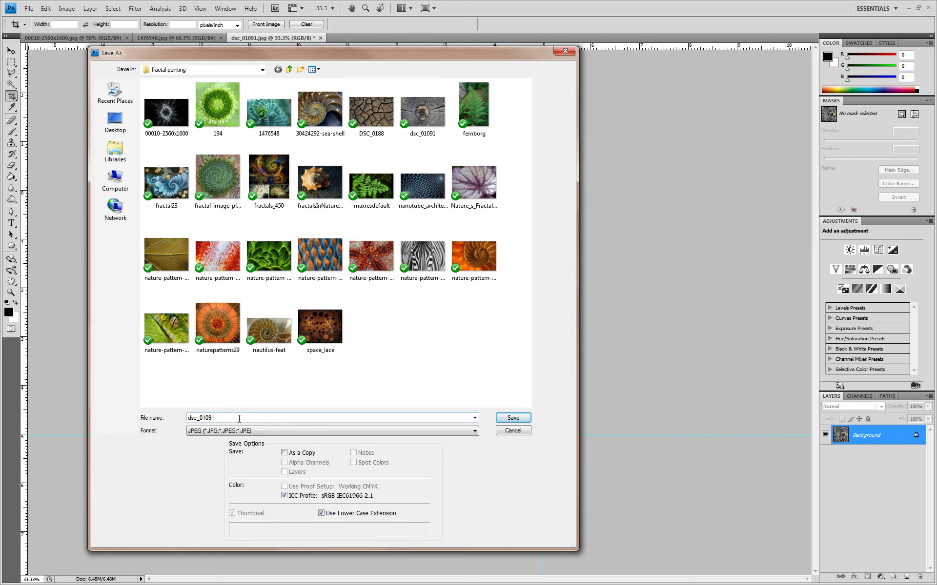
left_click(115, 122)
left_click(515, 418)
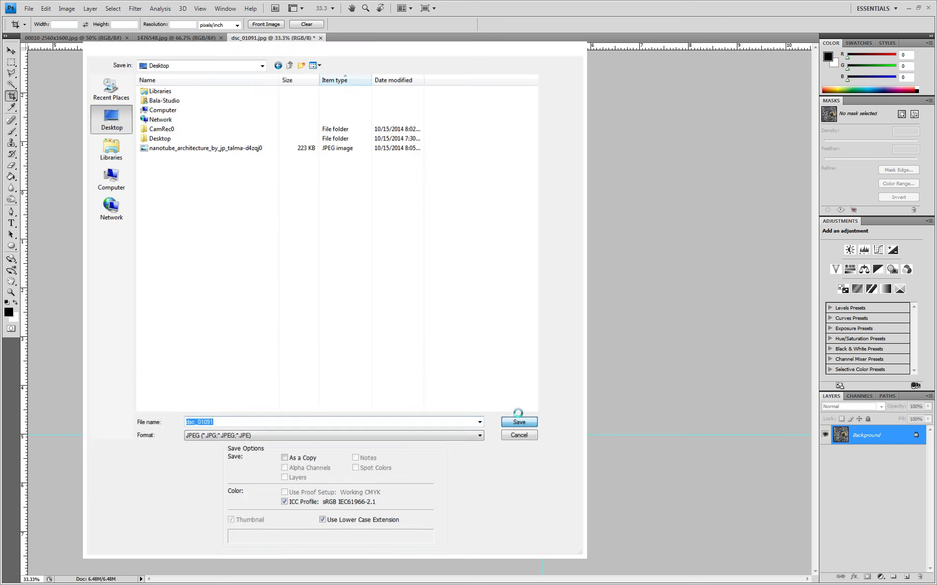
left_click(498, 266)
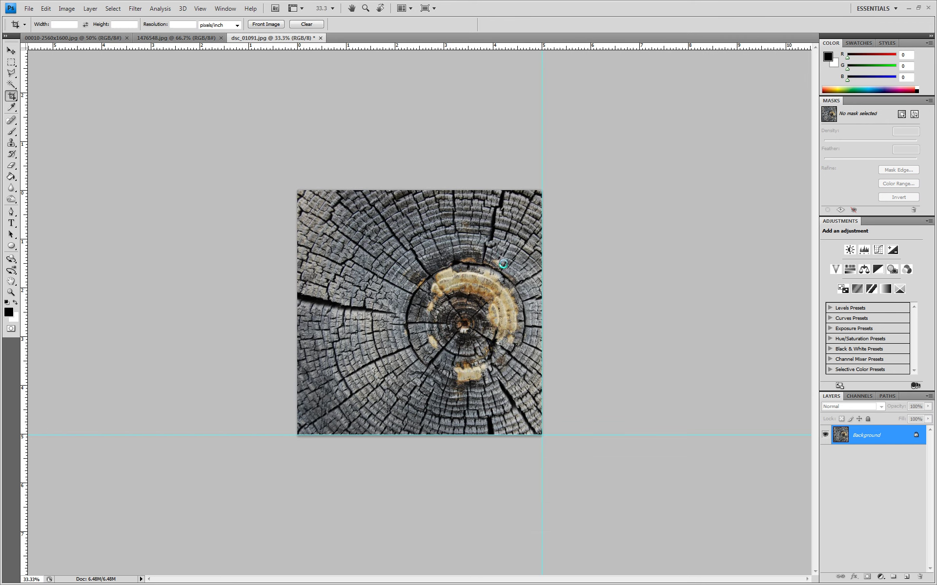
Close the wood image and add a vertical and a horizontal guide on the succulent photo
left_click(317, 38)
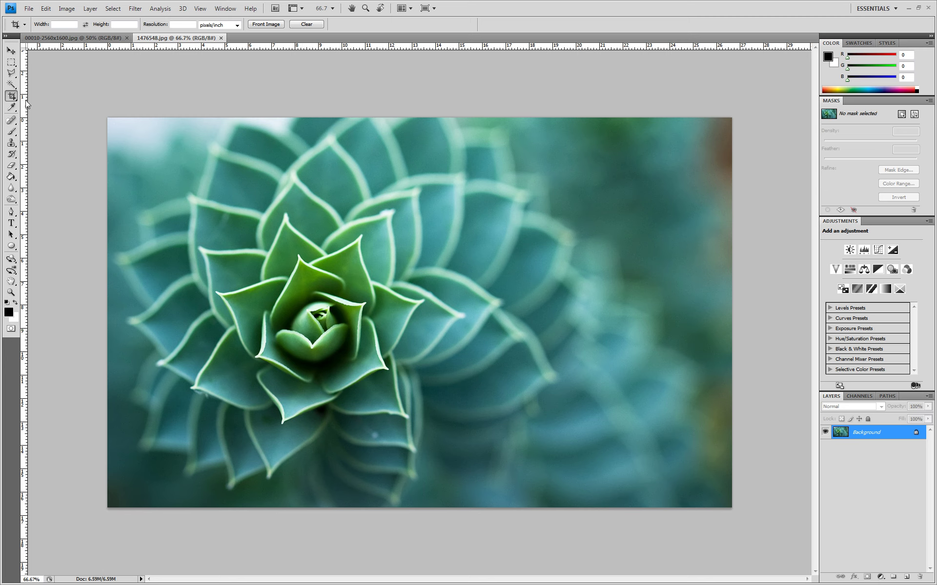
left_click_drag(27, 103, 226, 123)
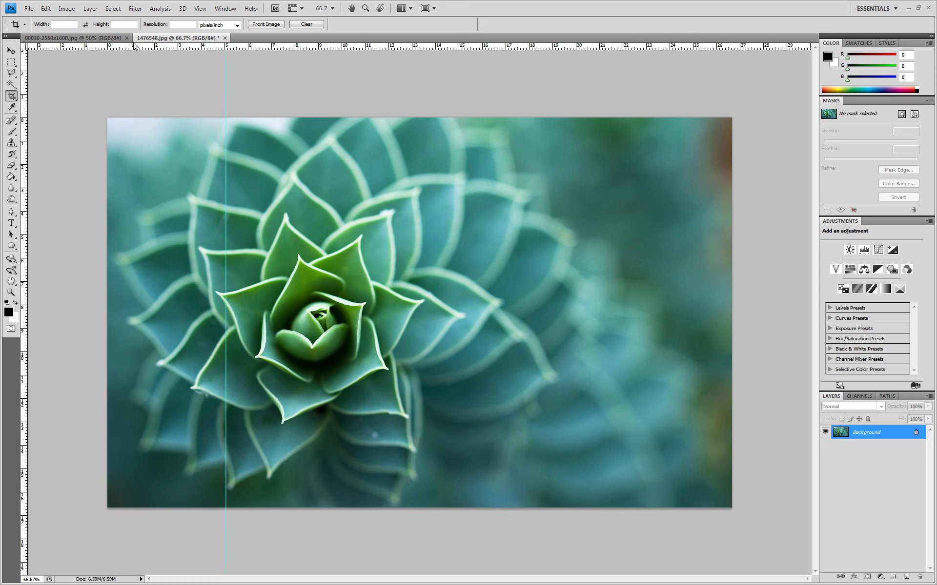
left_click_drag(124, 78, 143, 235)
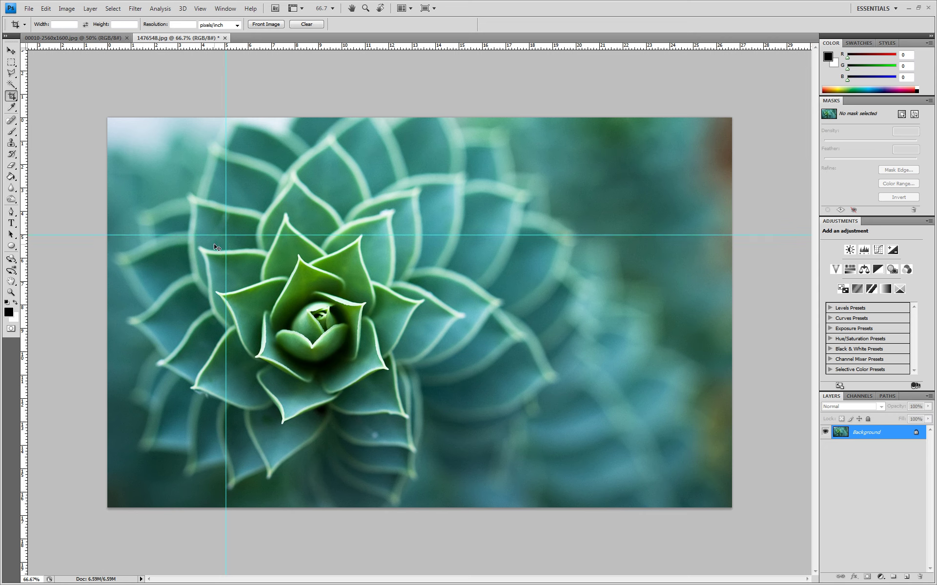
Scale the whole succulent photo down into the top-left corner to fit the guides
key("ctrl+a")
key("ctrl+t")
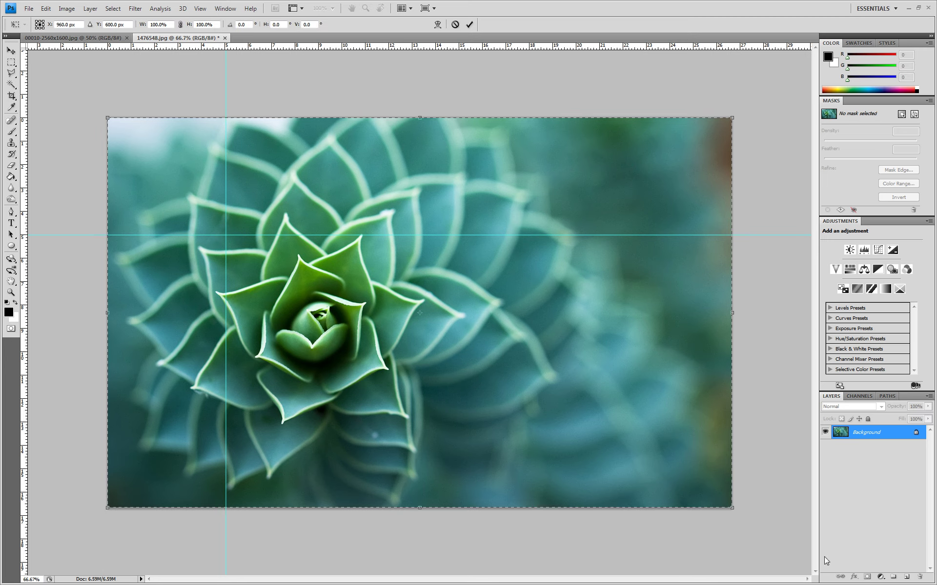
left_click_drag(731, 508, 292, 307)
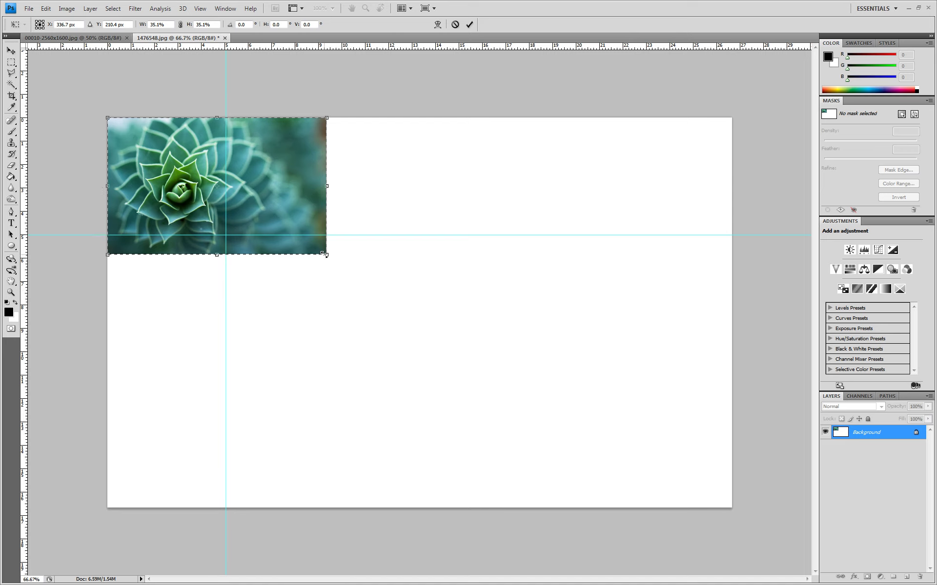
left_click_drag(326, 254, 317, 247)
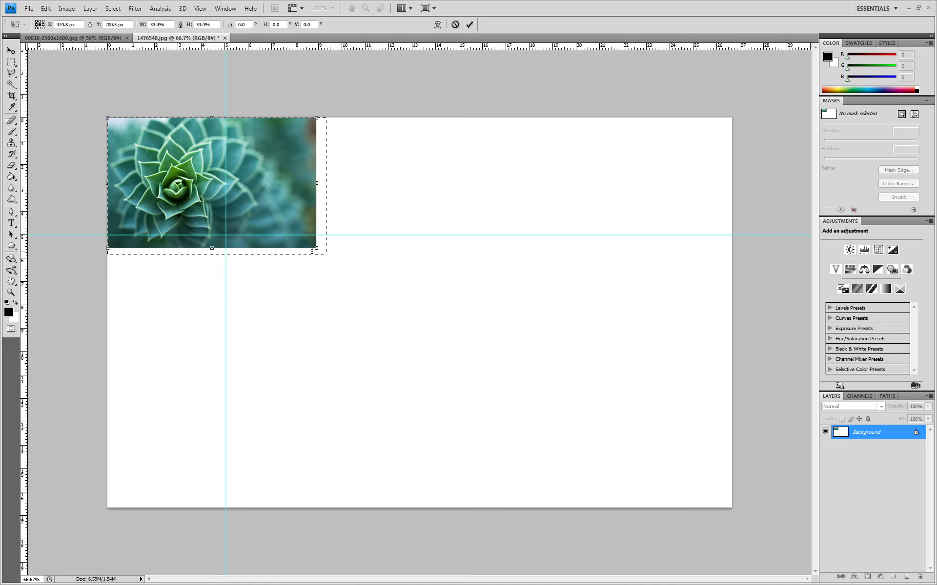
key("Return")
Crop the canvas to the square bounded by the guide intersection
key("c")
key("ctrl+d")
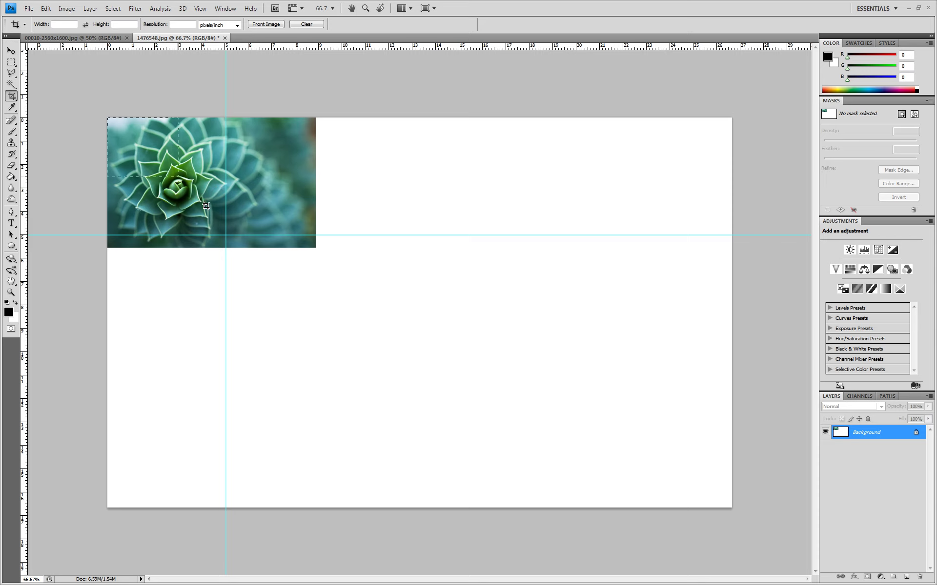
left_click_drag(206, 206, 226, 232)
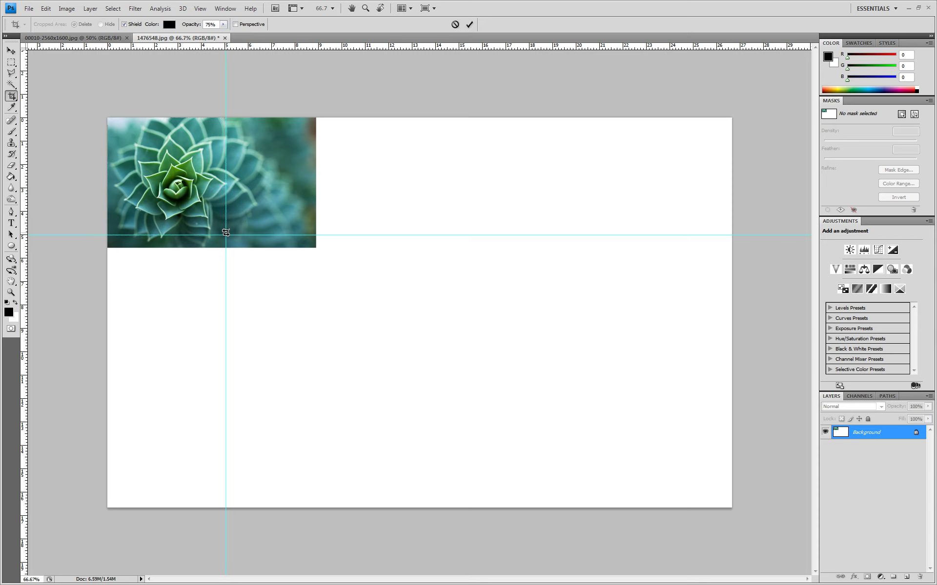
key("Return")
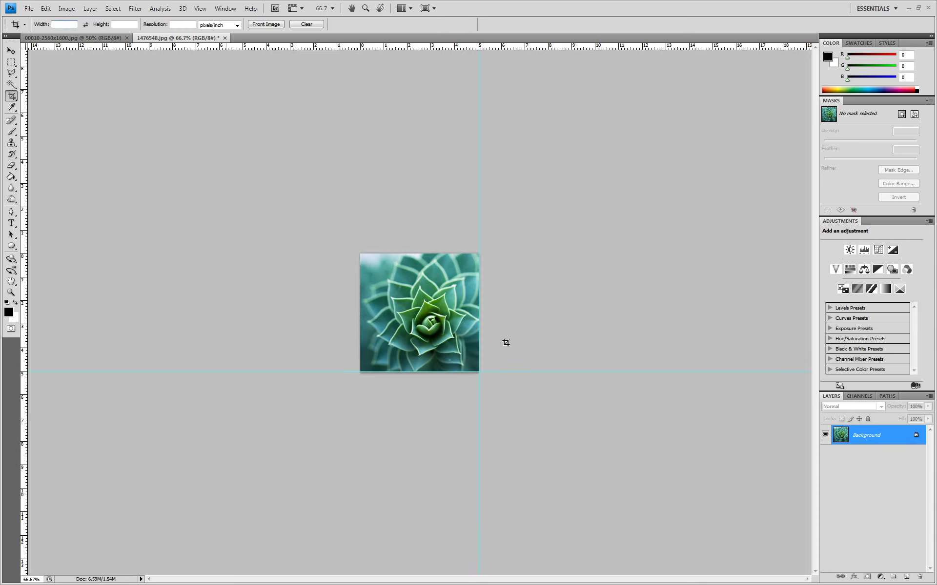
Save the succulent square to the Desktop as JPEG 1476548 at Quality 12 Maximum, then close it
left_click(29, 8)
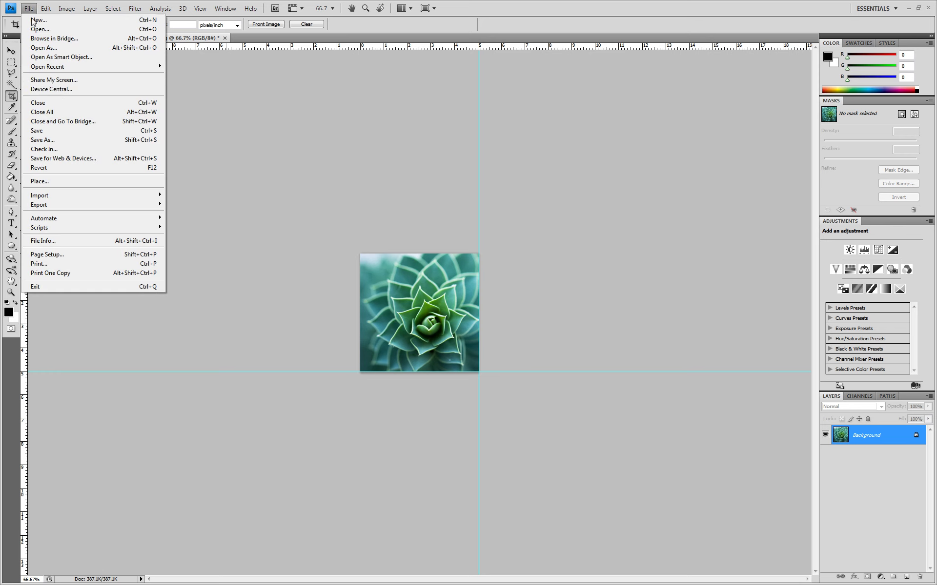
left_click(58, 138)
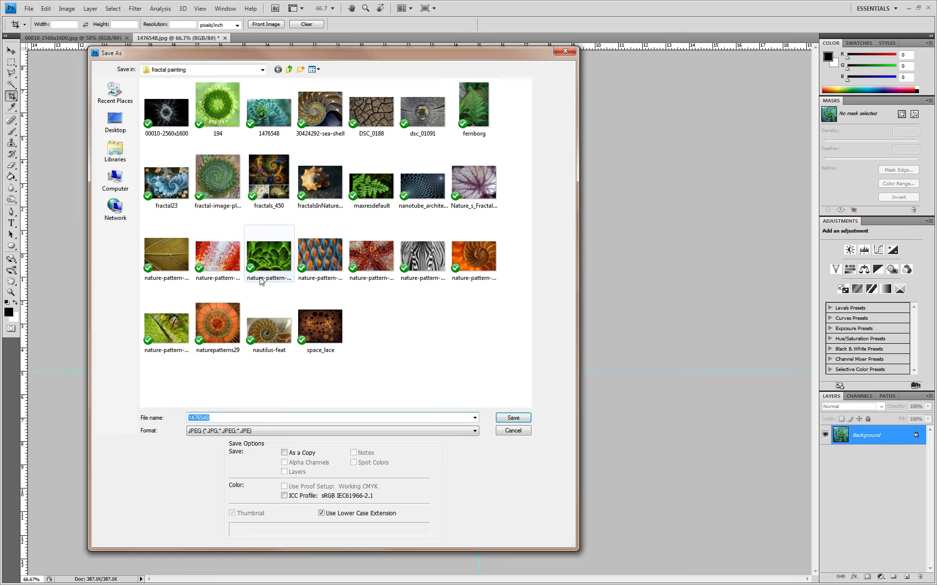
left_click(115, 122)
left_click(507, 419)
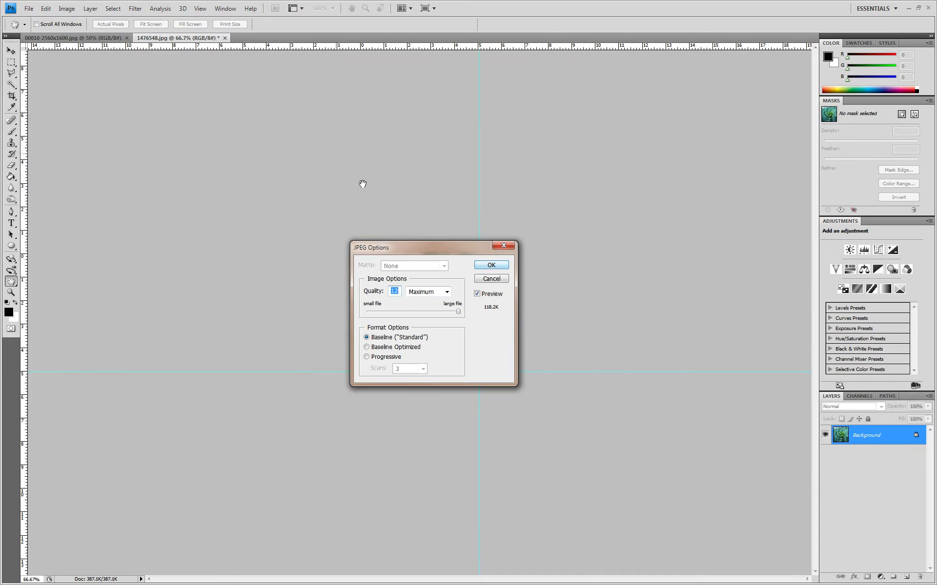
left_click(494, 265)
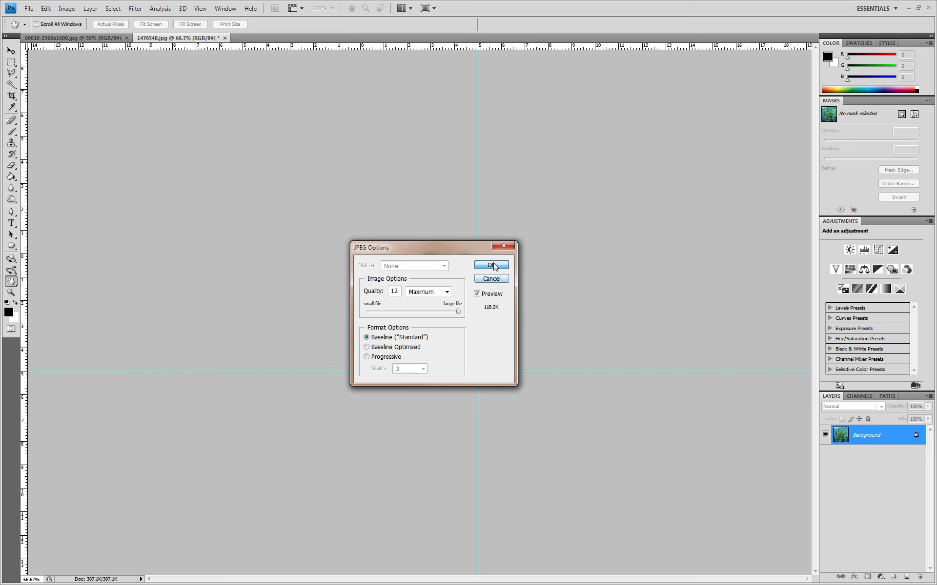
left_click(221, 38)
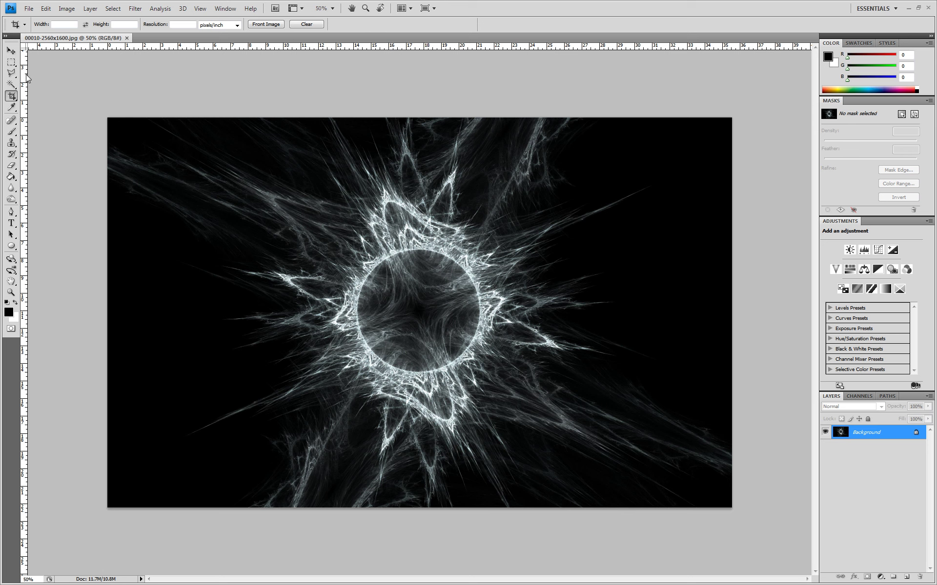
Add two guides and shrink the fractal picture into the top-left corner up to them
left_click_drag(26, 75, 196, 100)
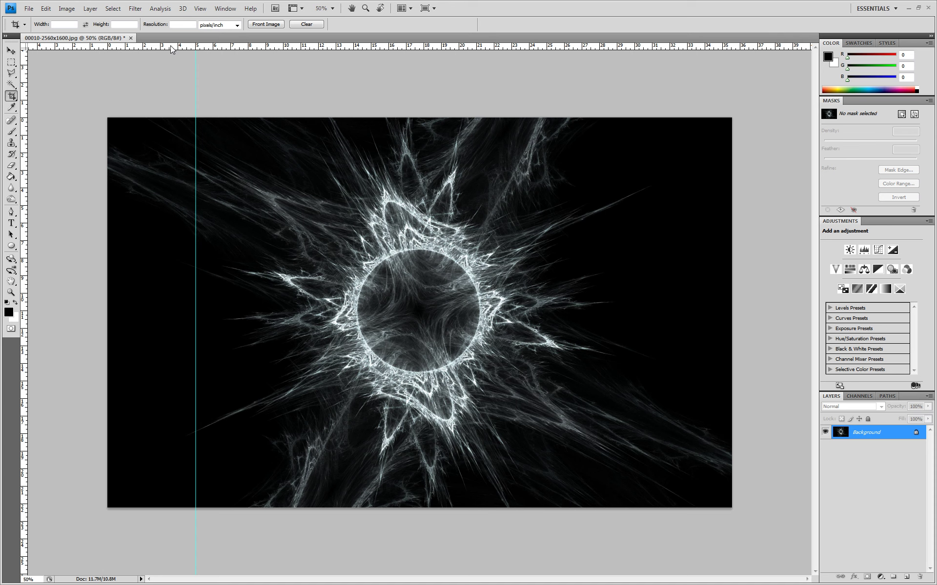
left_click_drag(171, 49, 161, 205)
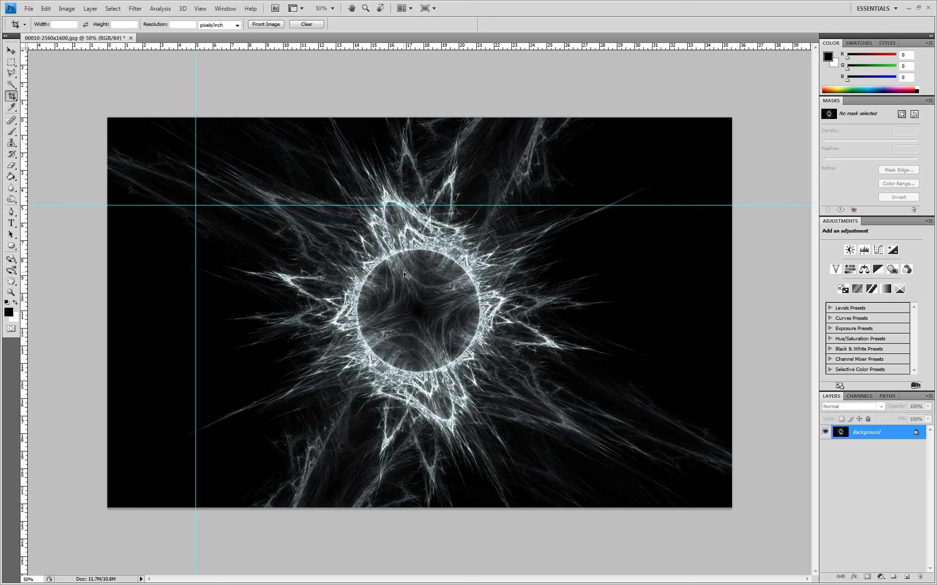
key("ctrl+a")
key("ctrl+t")
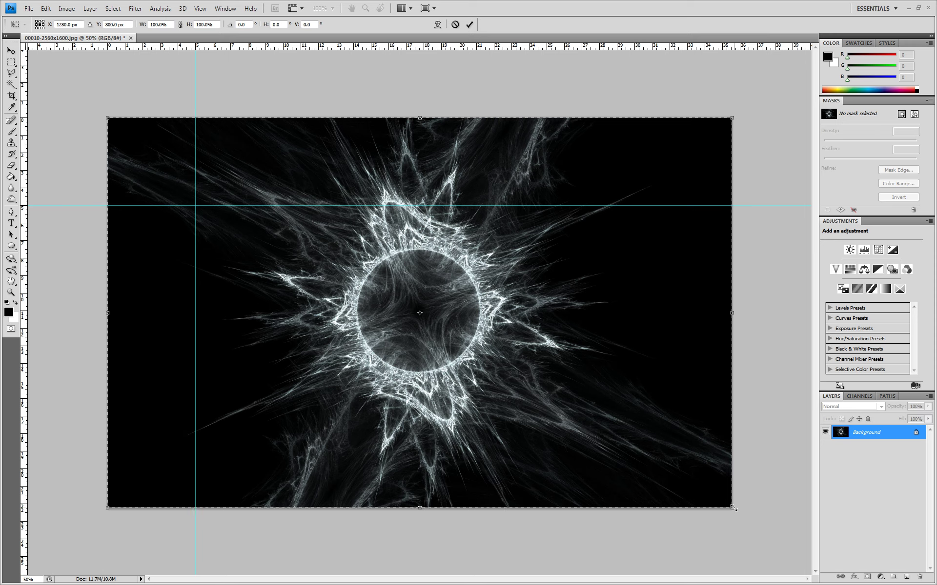
left_click_drag(733, 508, 241, 241)
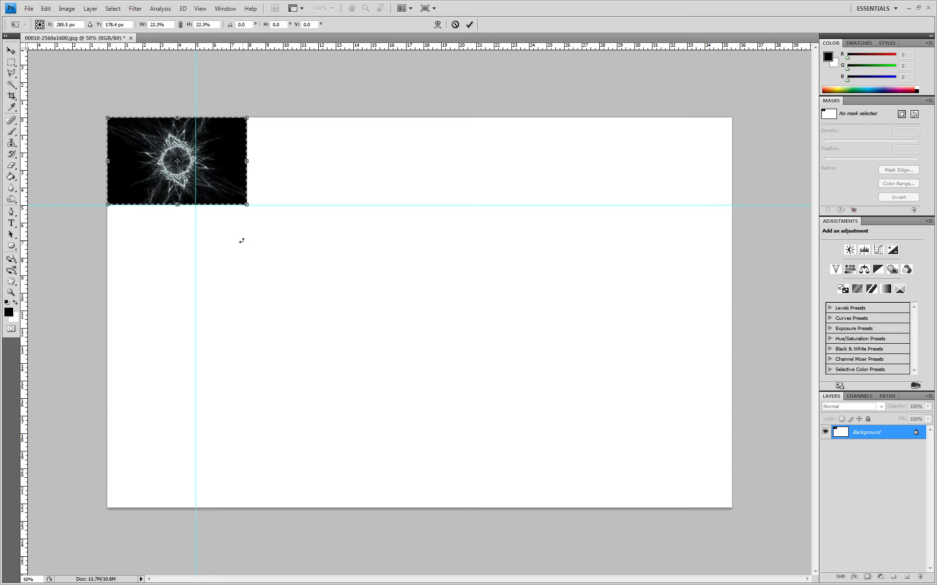
key("shift+Left")
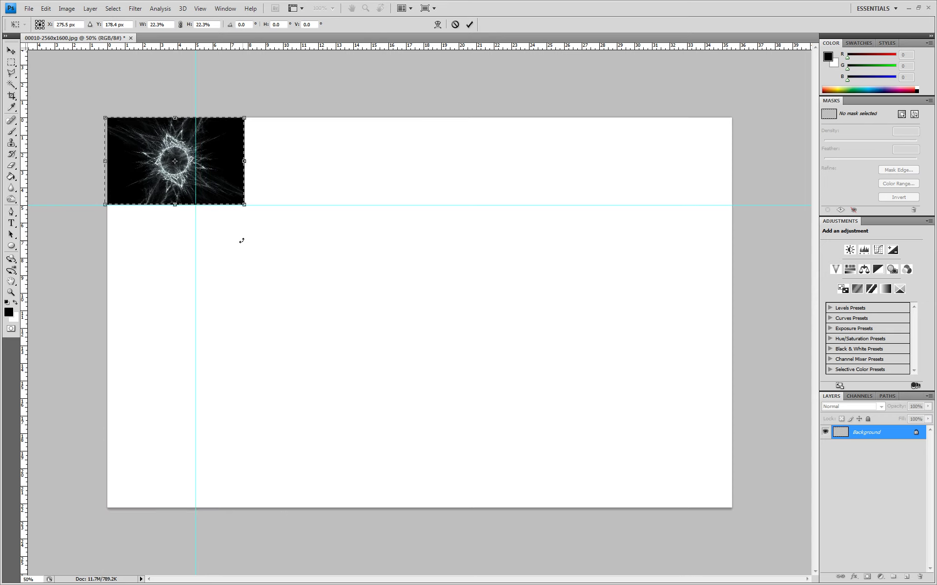
key("Left")
key("Left")
key("Left")
key("Left")
key("Left")
key("Left")
key("Left")
key("Left")
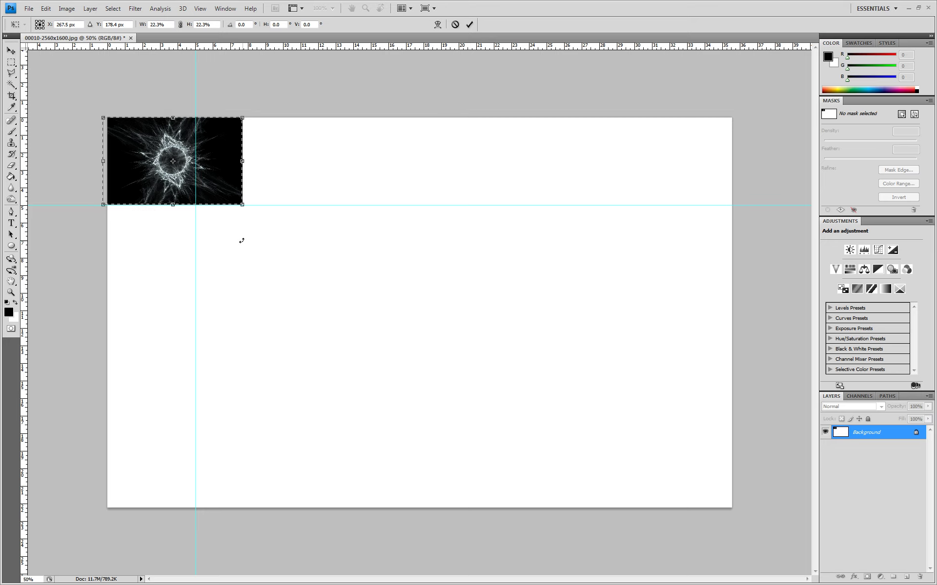
key("Return")
Crop the canvas to the square at the guide intersection
key("c")
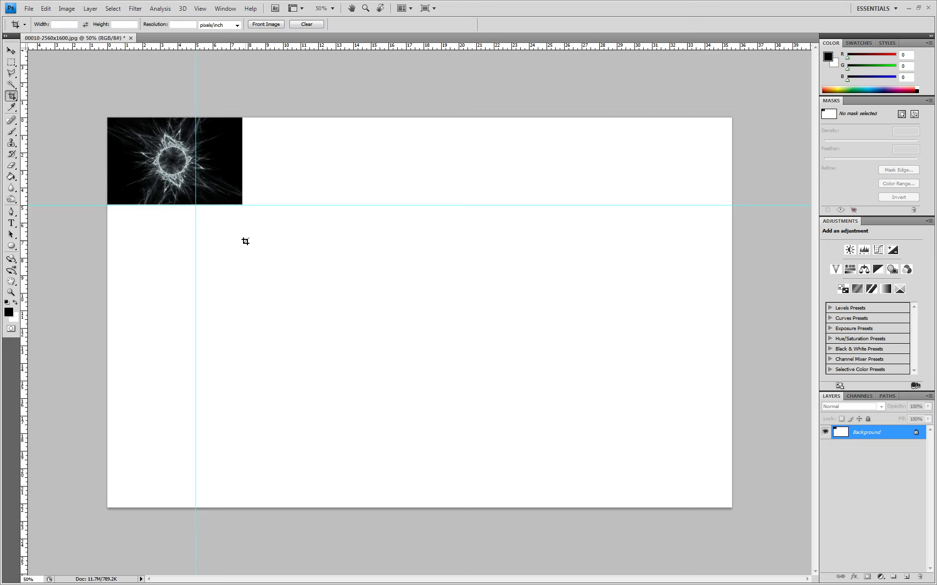
left_click_drag(107, 118, 197, 204)
key("Return")
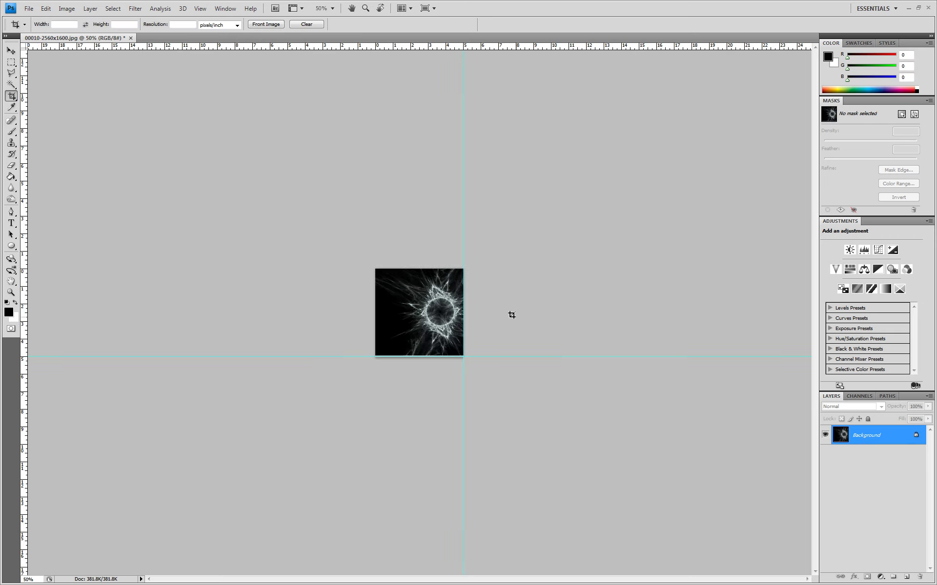
left_click(29, 8)
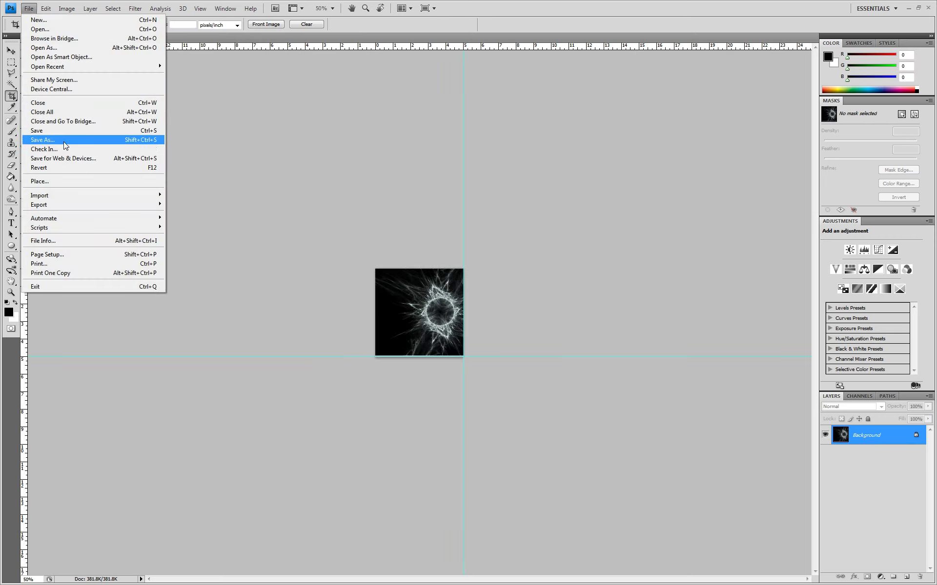
Save the cropped fractal to the Desktop as JPEG 00010-2560x1600 and close it
left_click(49, 139)
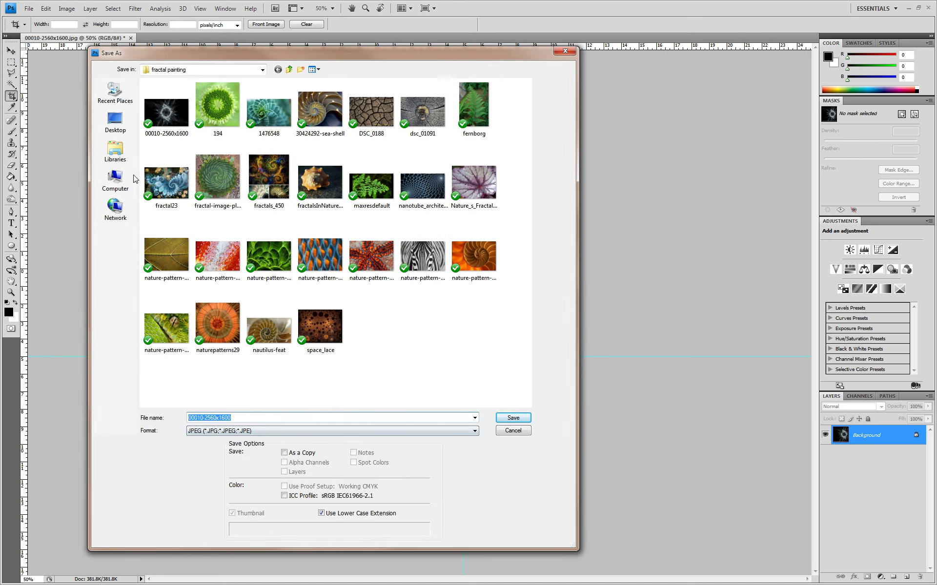
left_click(115, 120)
left_click(513, 417)
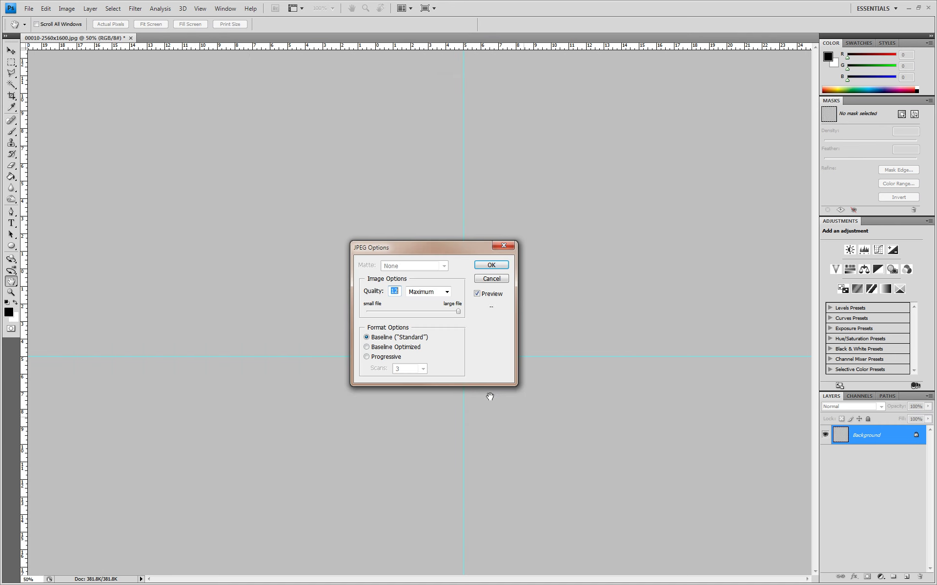
left_click(492, 265)
key("c")
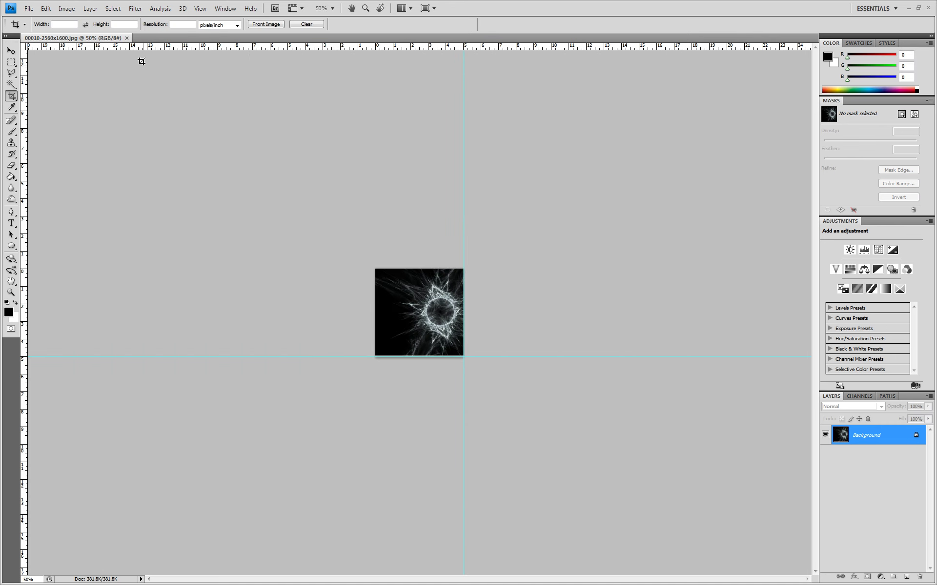
left_click(127, 38)
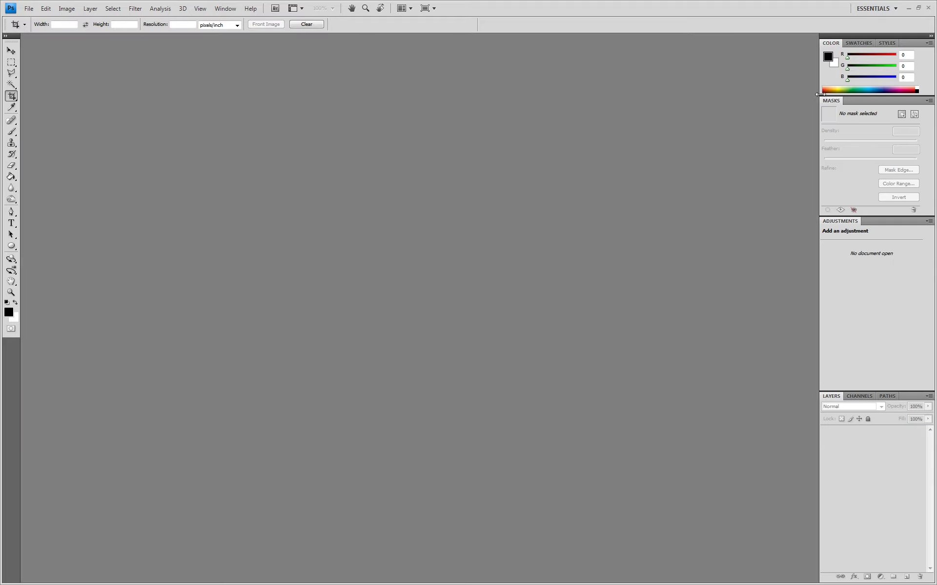
Quit Photoshop and bring up Illustrator's New Document dialog
left_click(929, 8)
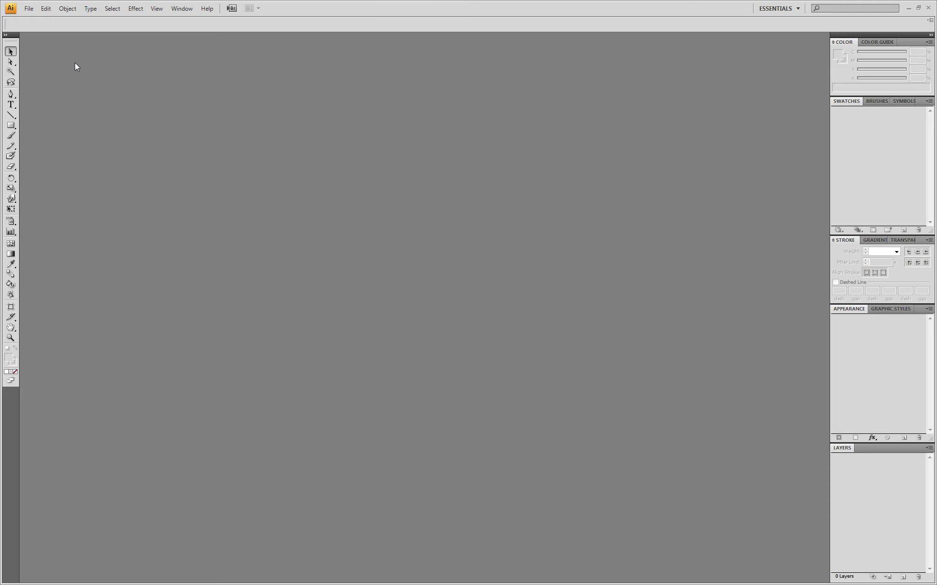
left_click(29, 10)
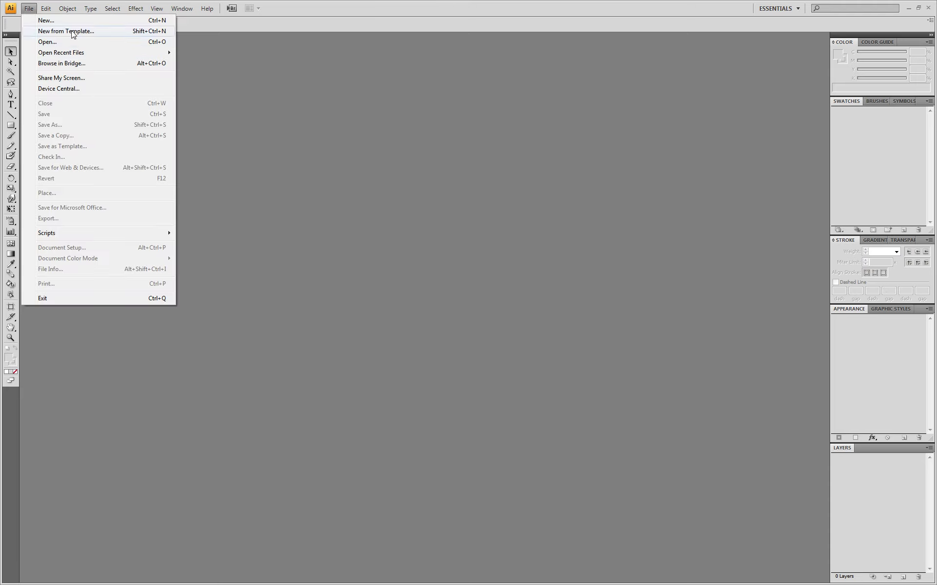
left_click(64, 42)
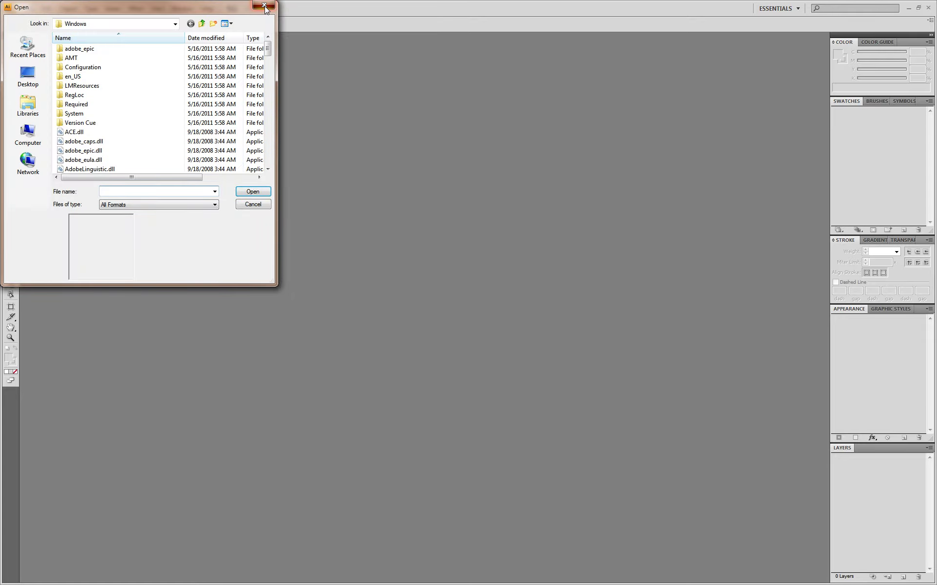
left_click(263, 8)
left_click(27, 10)
left_click(49, 18)
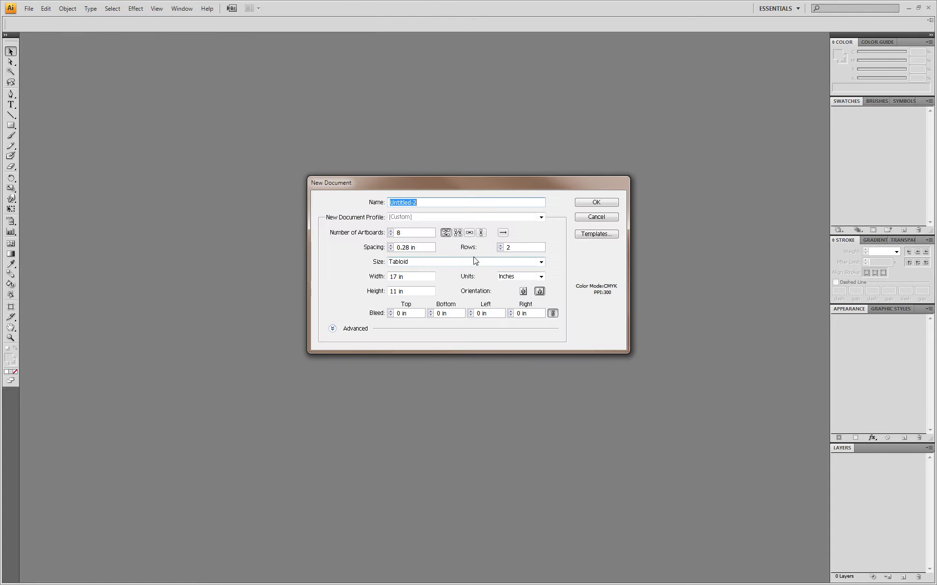
left_click_drag(444, 192, 392, 195)
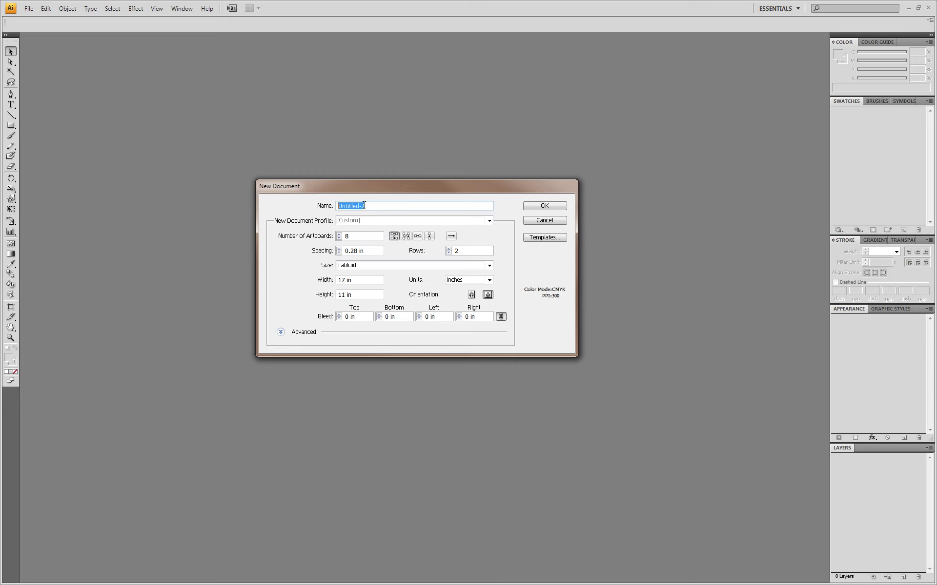
Enter a document name and set 8 artboards in a grid by row, 11 in wide
type("bala_A5")
left_click(350, 237)
left_click(399, 239)
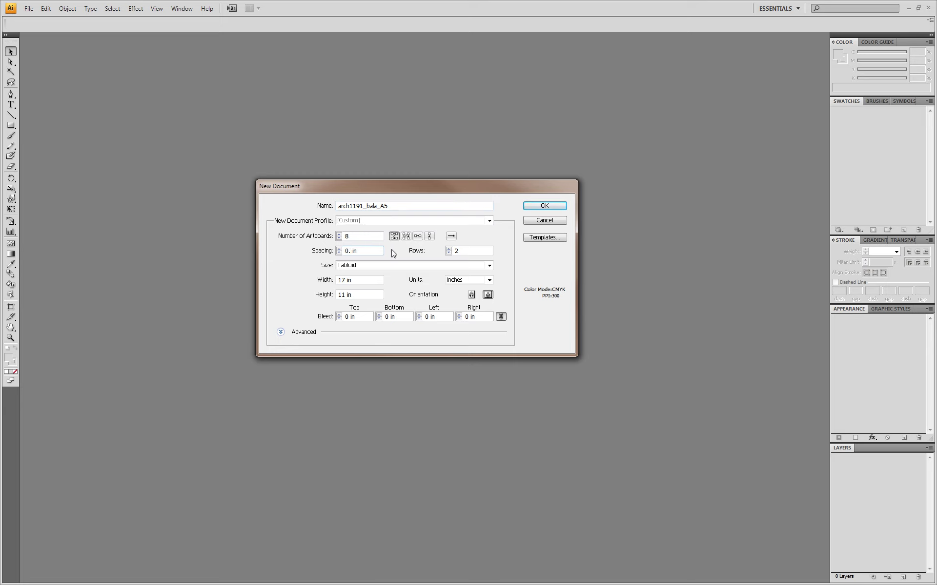
left_click(362, 282)
type("11")
left_click(366, 294)
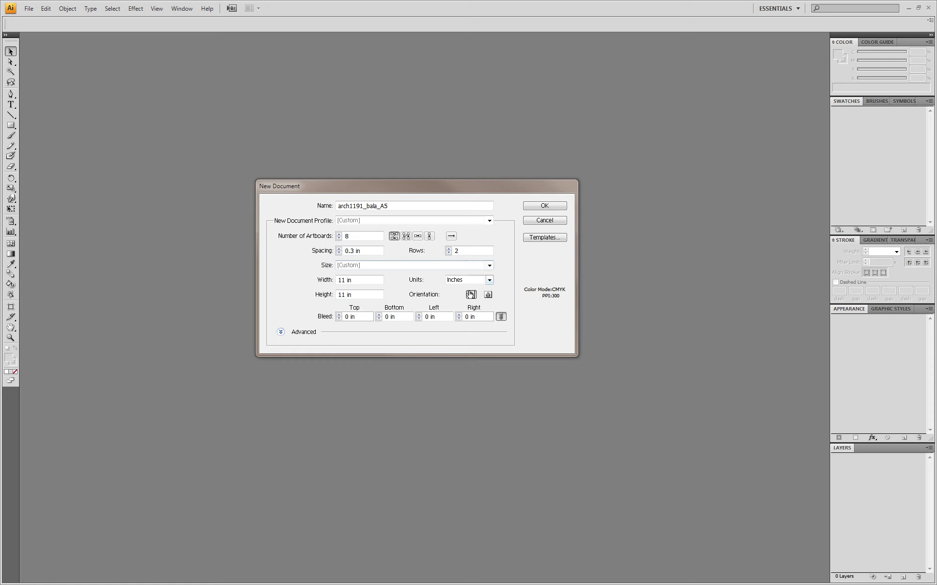
Keep CMYK colour mode in the advanced settings and create the document
left_click(280, 332)
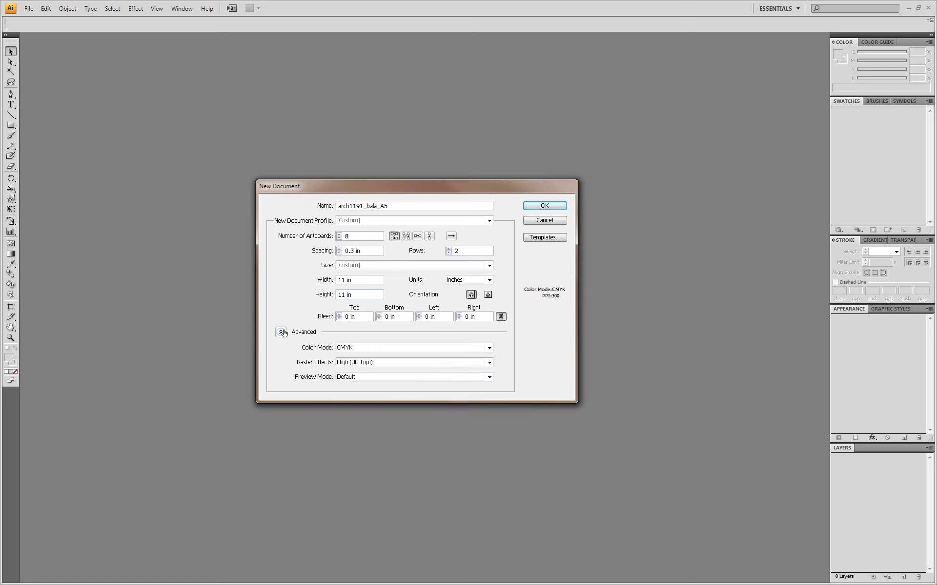
left_click(359, 349)
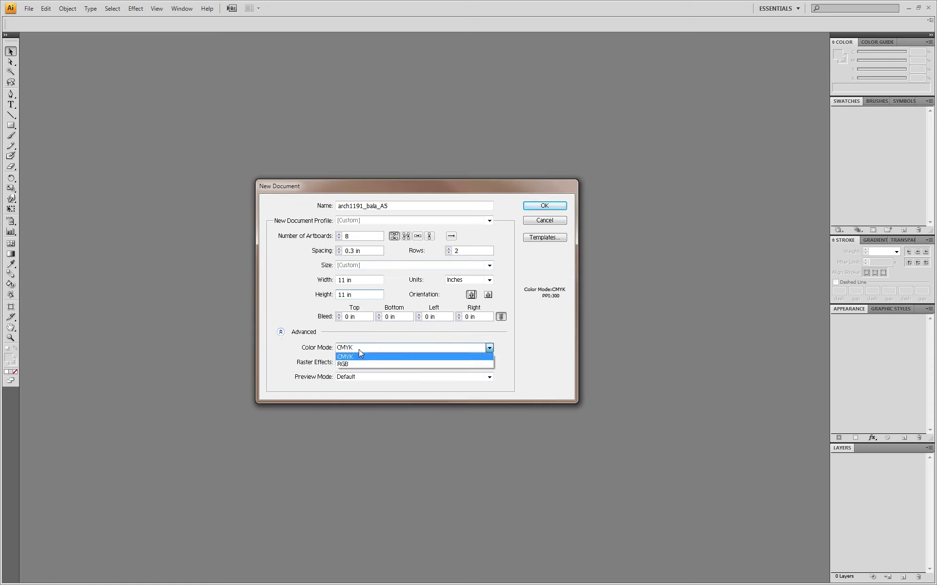
left_click(359, 350)
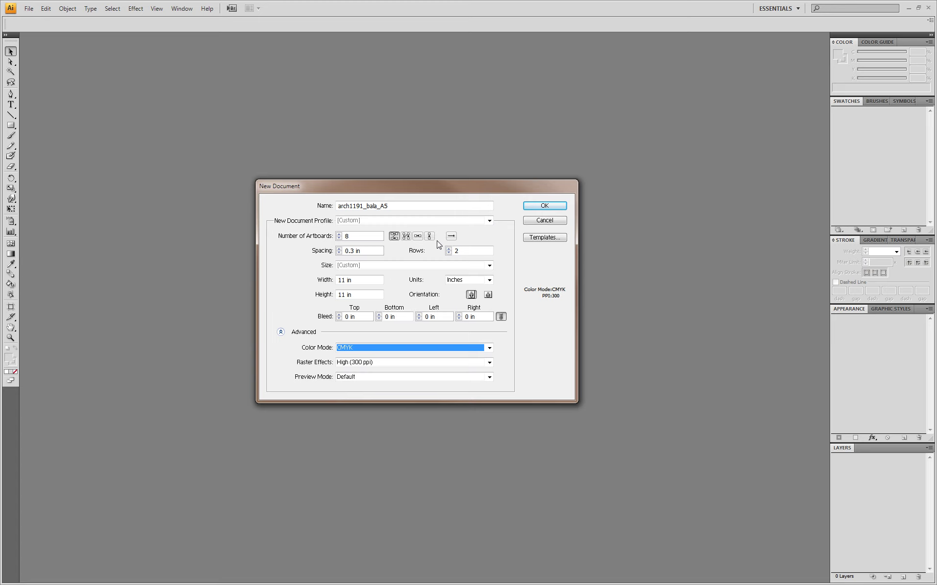
left_click(551, 207)
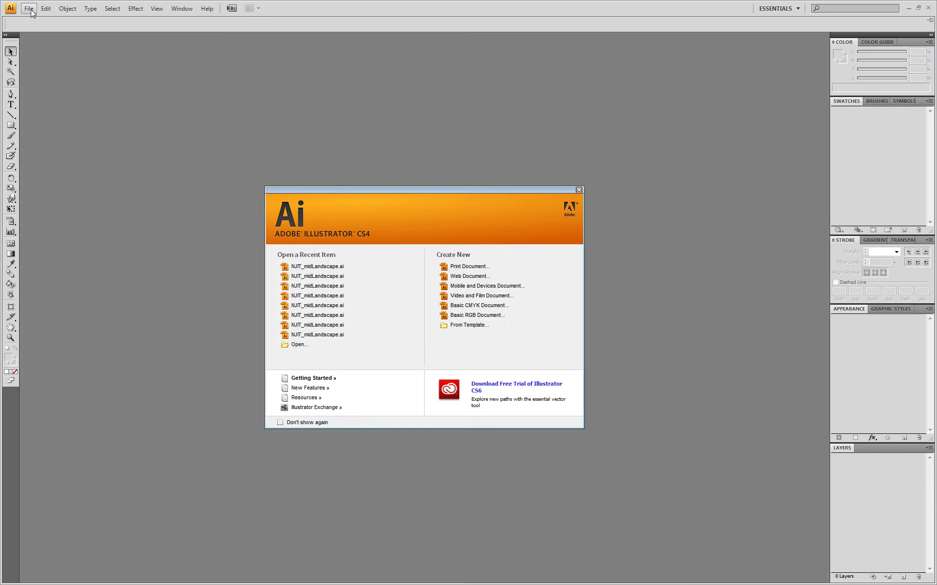
Create a document of 8 artboards, 11 × 11 in, 0.3 in apart, with adjusted rows
left_click(29, 8)
left_click(36, 18)
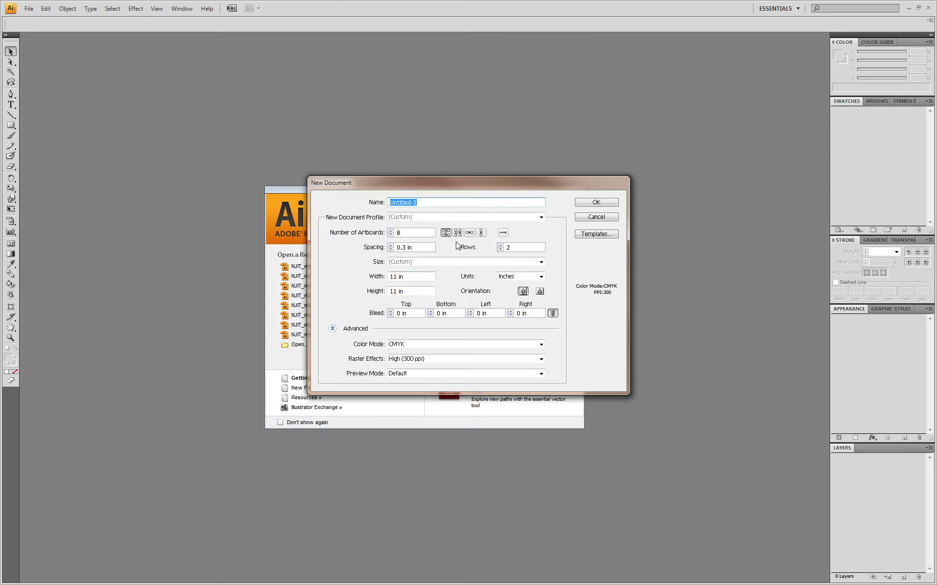
left_click(501, 246)
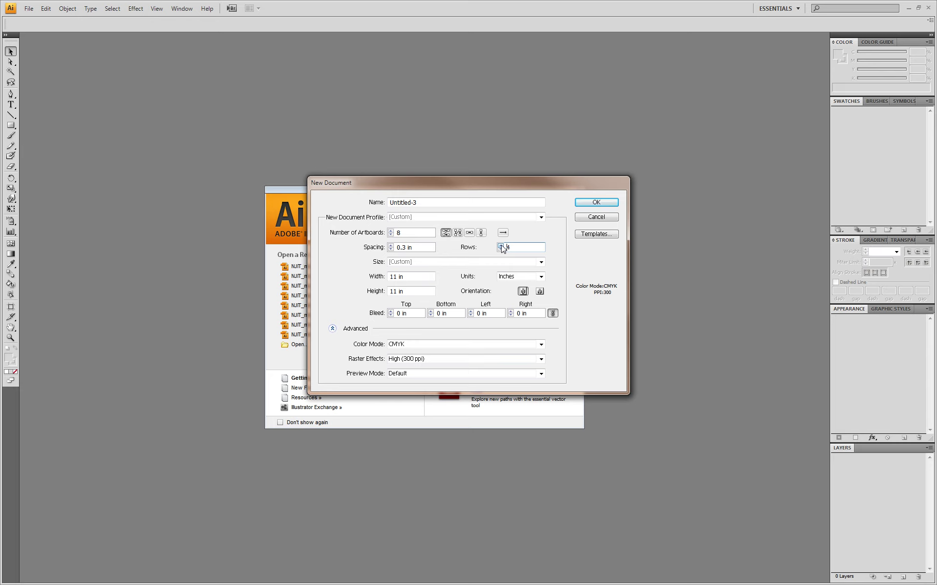
left_click(595, 204)
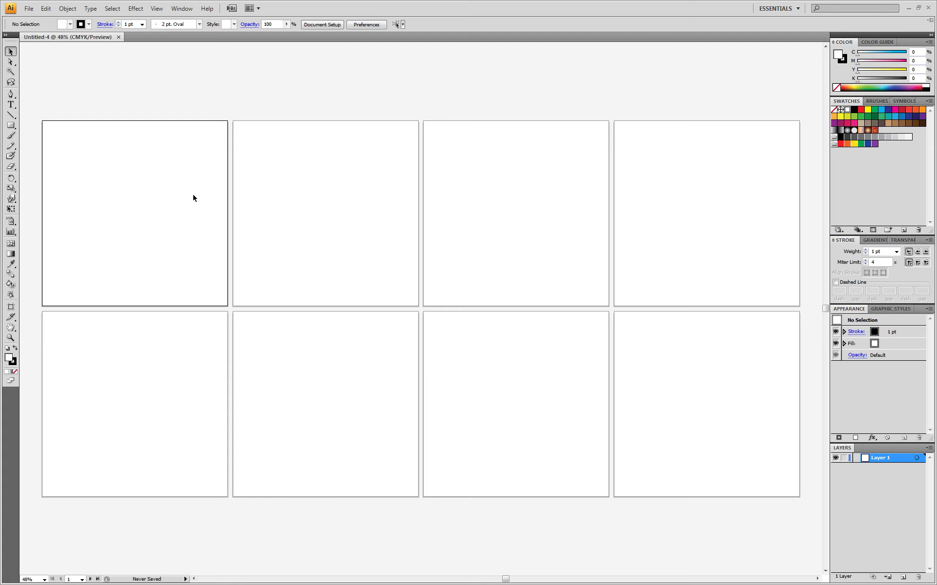
Zoom in on the first artboard and show the rulers
key("z")
left_click(140, 194)
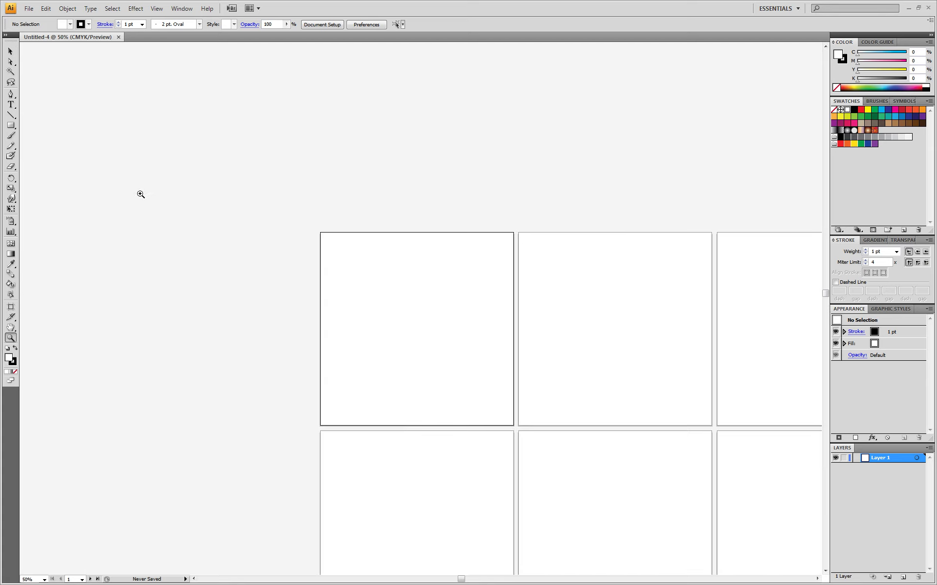
left_click_drag(454, 316, 273, 206)
left_click(328, 227)
key("ctrl+r")
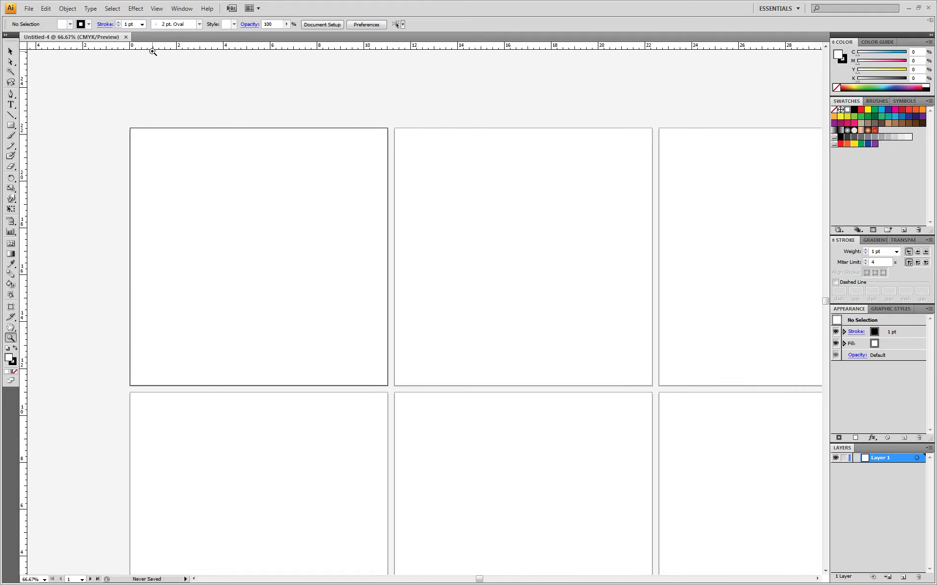
Move the ruler zero point to the first artboard's top-left corner
left_click(11, 51)
mouse_move(163, 47)
left_mouse_down()
mouse_move(163, 135)
mouse_move(171, 46)
left_mouse_up()
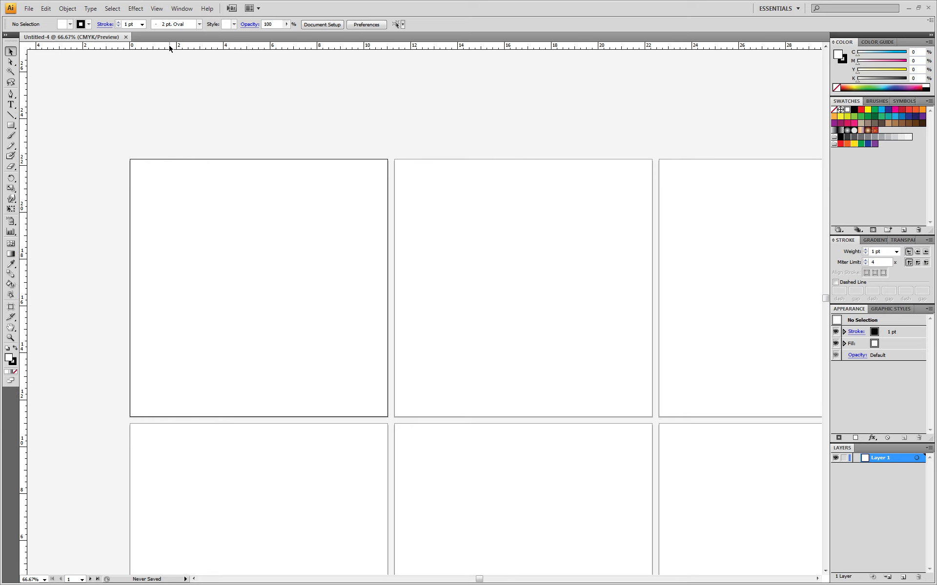
left_click_drag(27, 46, 131, 159)
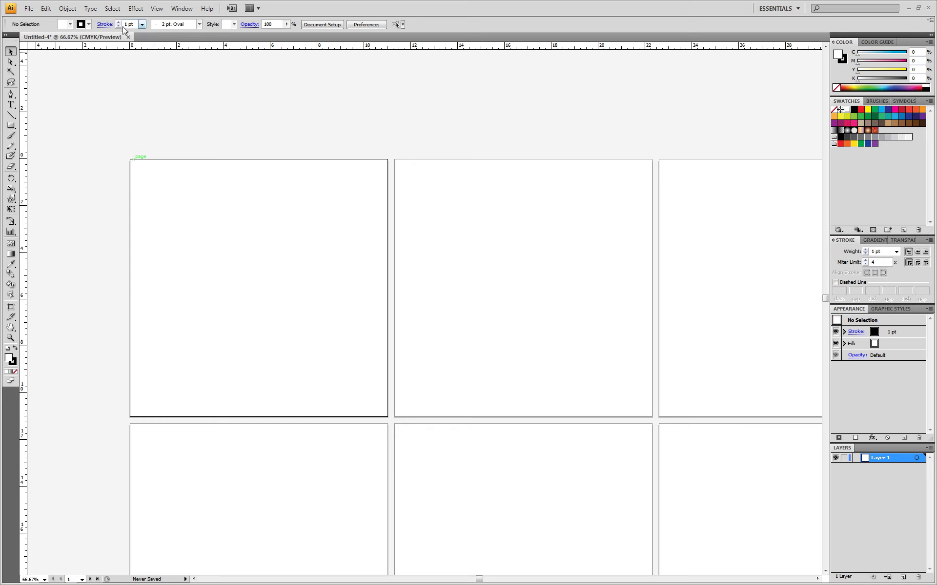
left_click(81, 25)
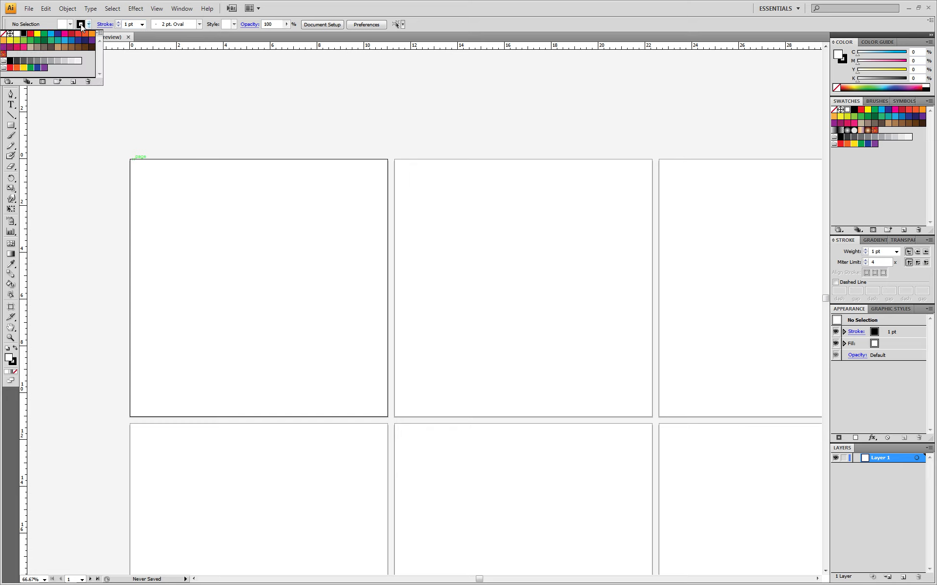
left_click(123, 58)
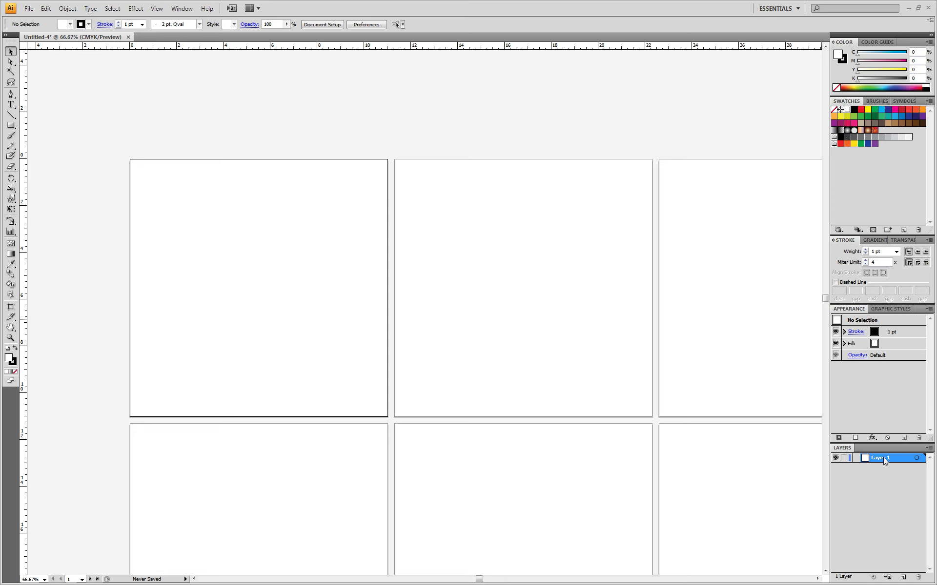
Add new layers and rename Layer 1 to 'images'
left_click(884, 484)
left_click(902, 578)
left_click(901, 577)
left_click(902, 577)
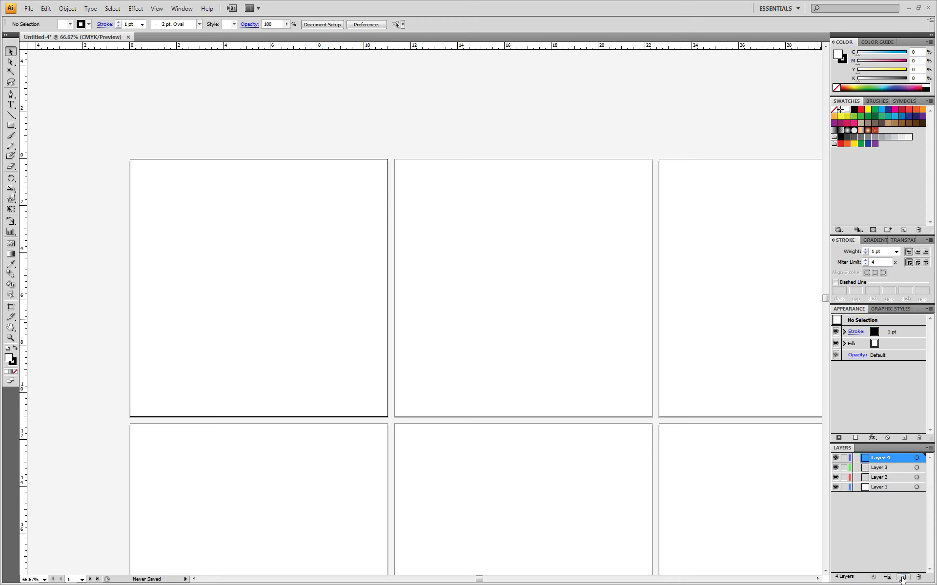
left_click(902, 578)
double_click(883, 496)
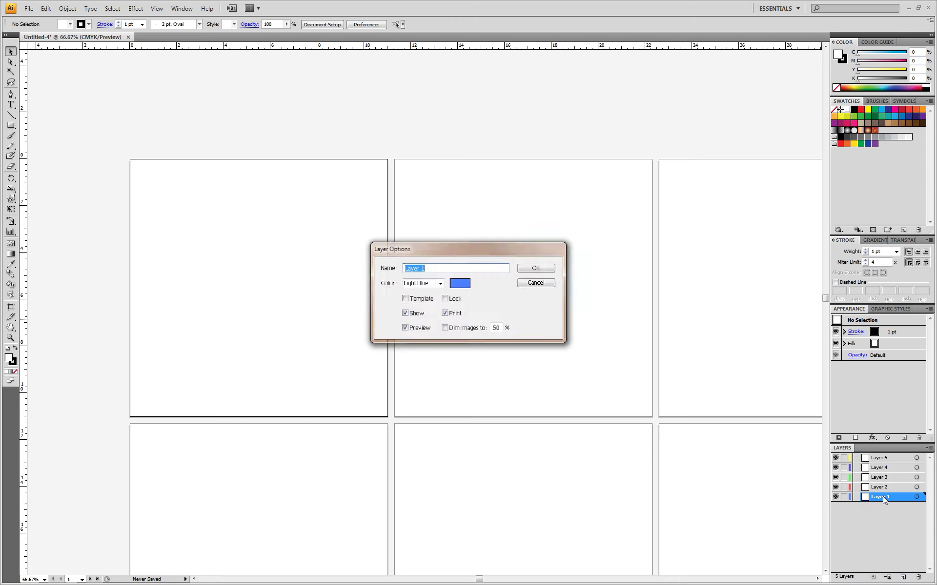
type("images")
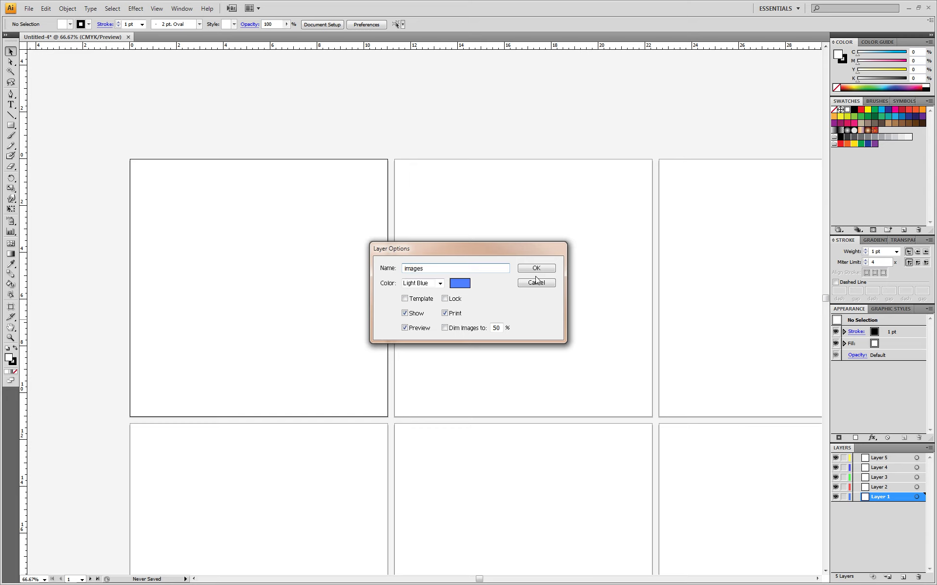
left_click(537, 268)
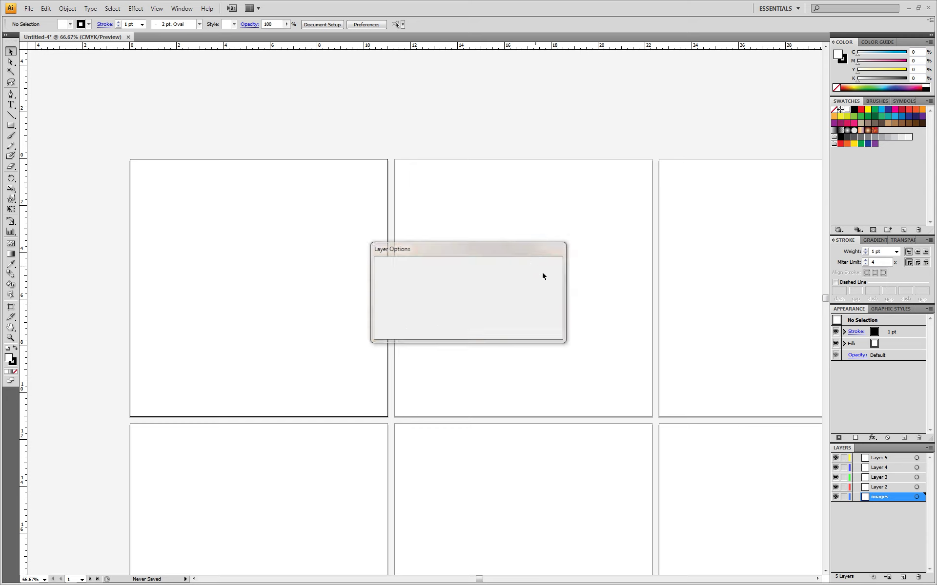
Rename Layer 2 to 'grid' and Layer 3 to 'pen1'
left_click(884, 487)
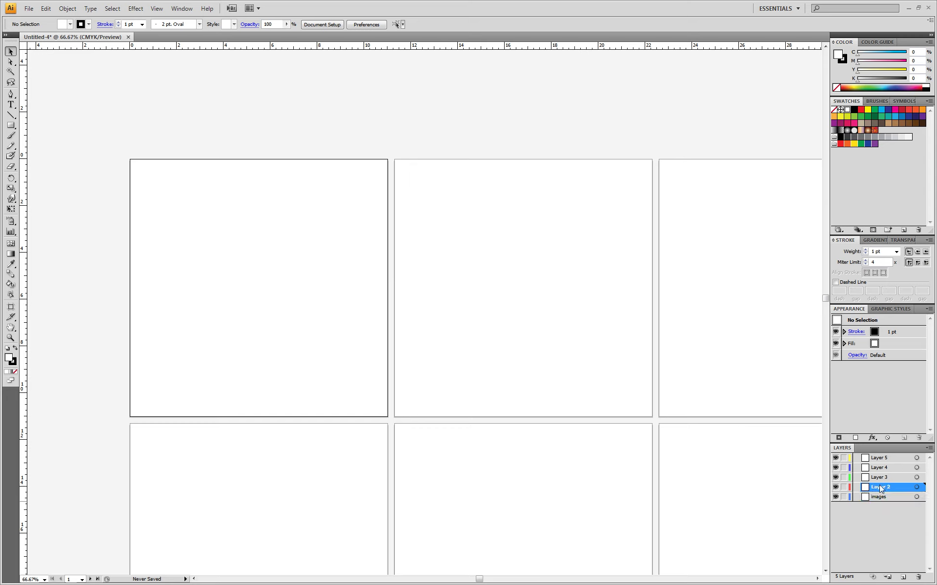
double_click(883, 487)
type("grid")
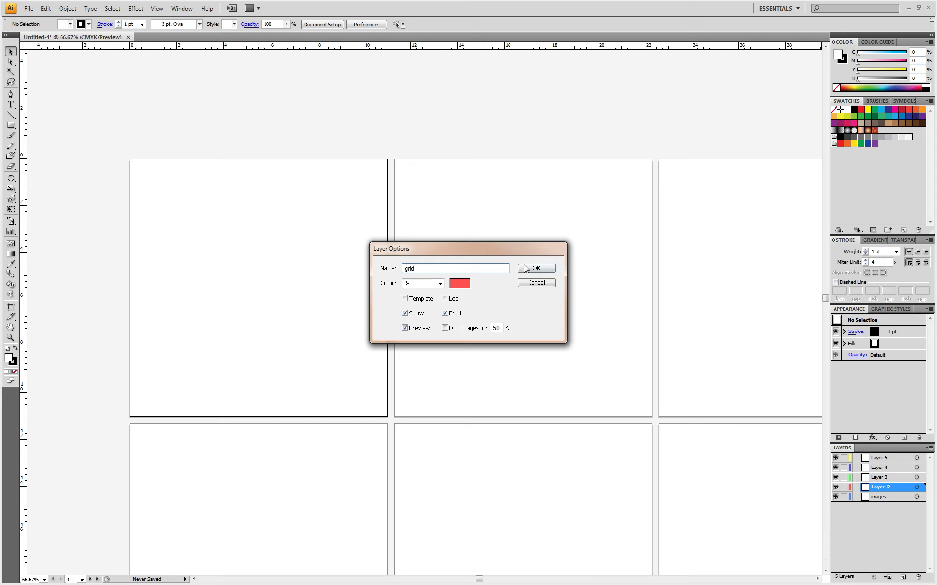
left_click(525, 268)
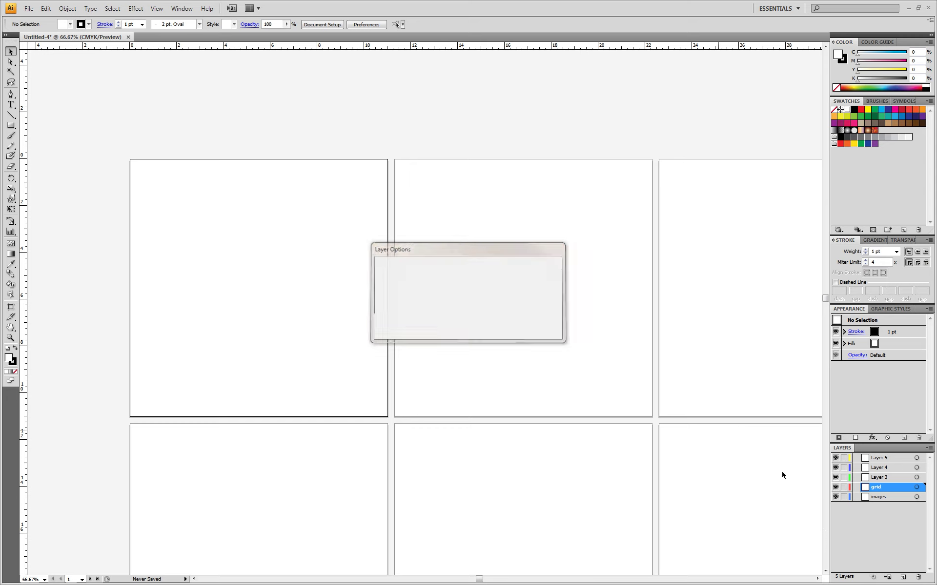
double_click(888, 476)
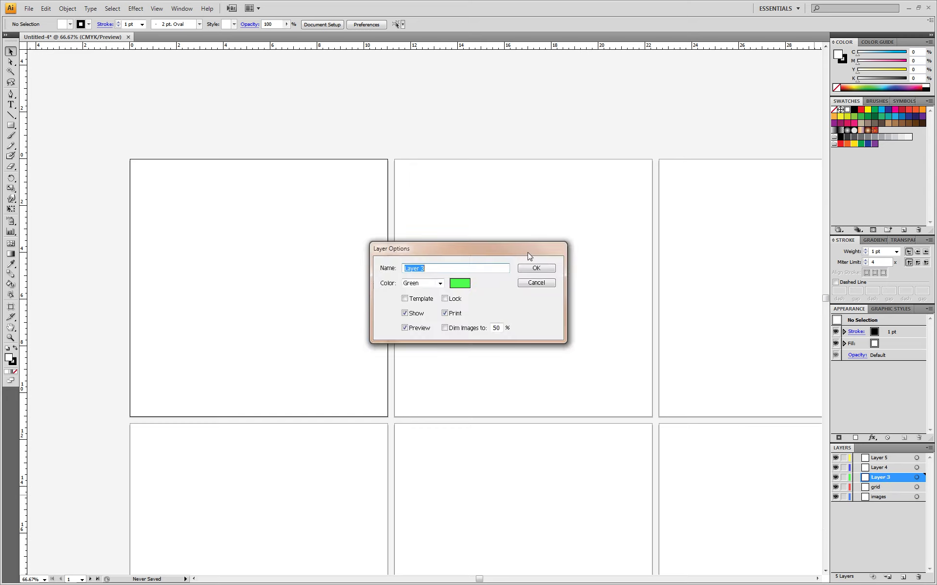
type("pen1")
left_click(543, 270)
Rename Layer 4 to 'pen2' and Layer 5 to 'pen3'
left_click(892, 468)
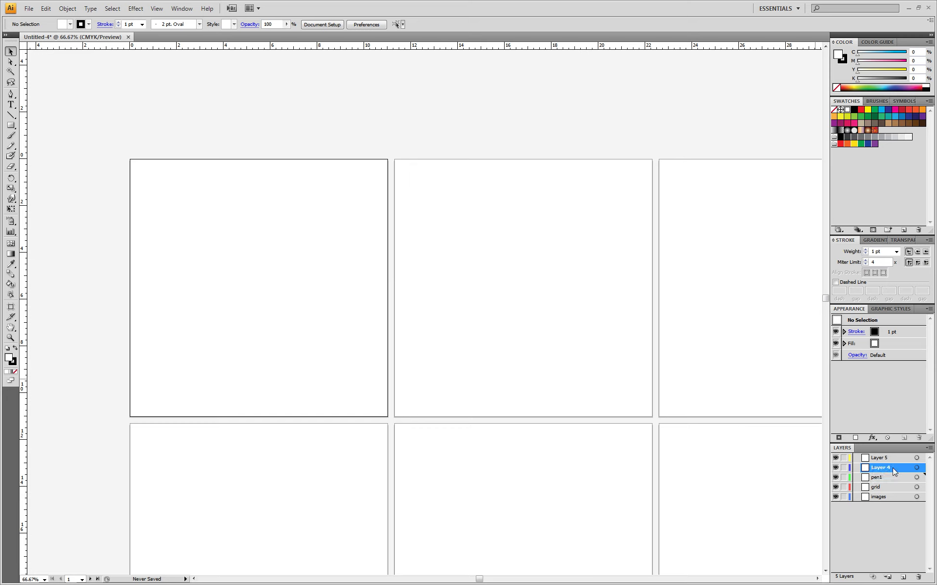
double_click(892, 468)
type("pen2")
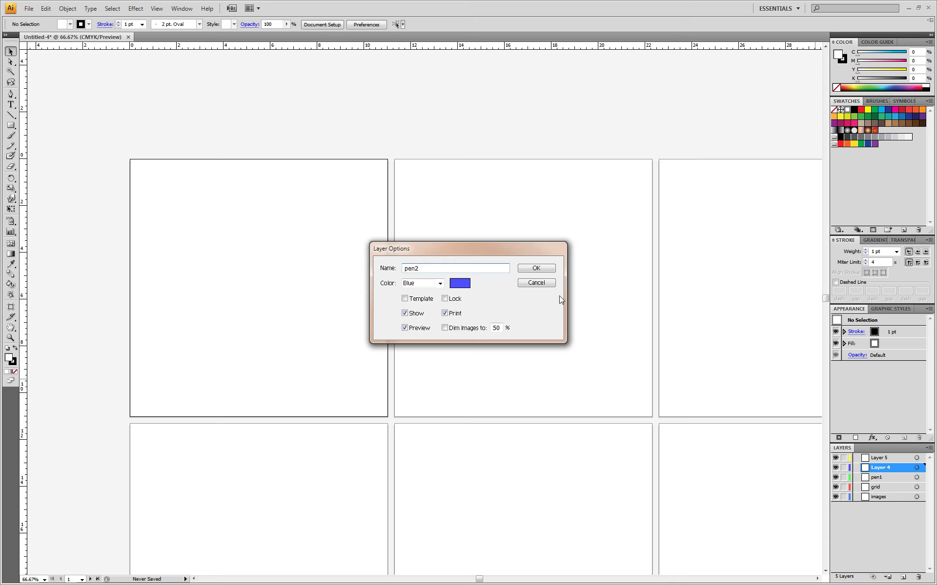
left_click(543, 270)
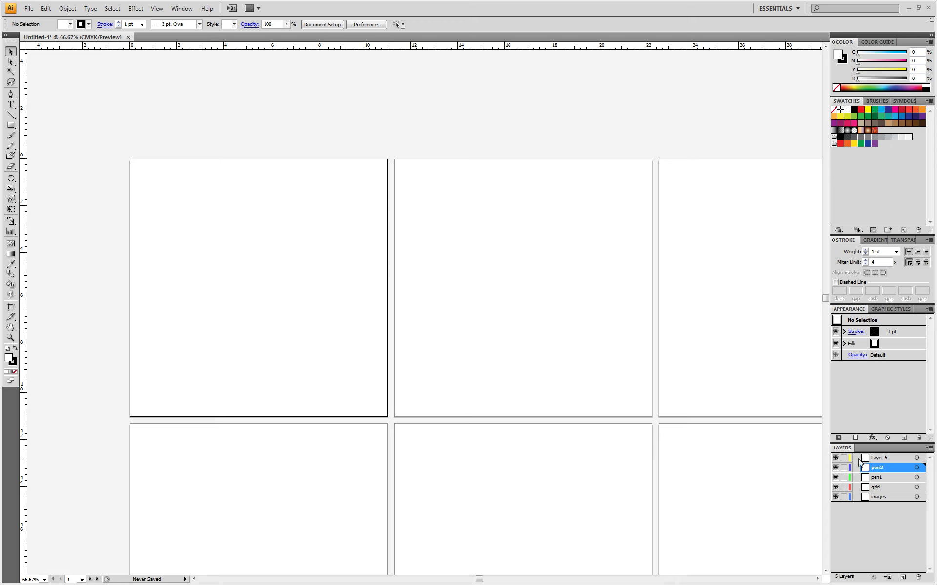
left_click(889, 458)
double_click(889, 458)
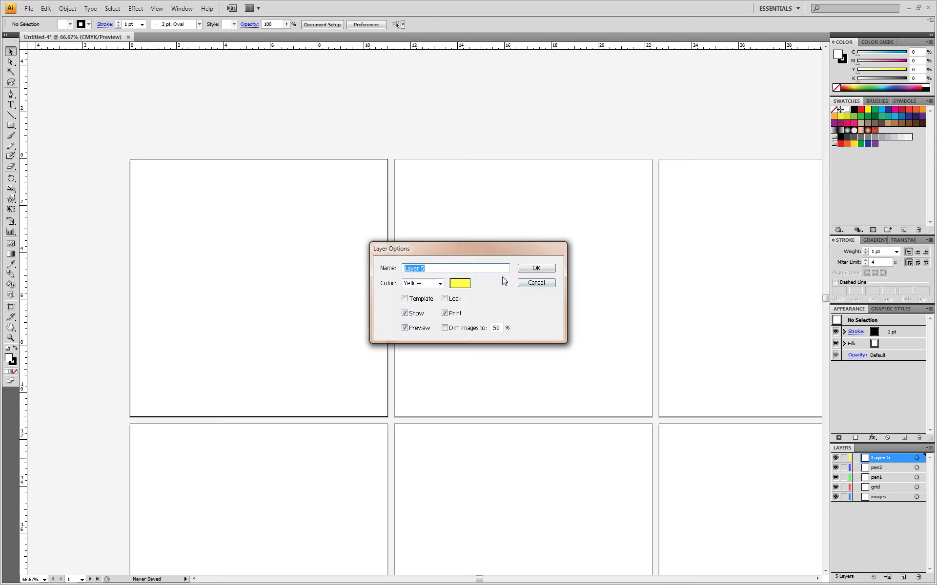
type("pen3")
left_click(542, 269)
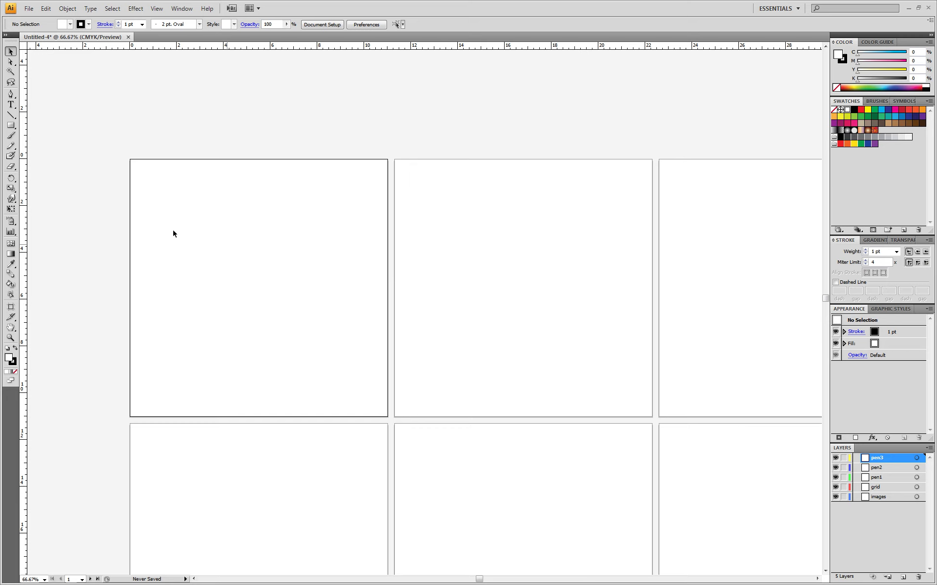
Recheck the images layer options and toggle its visibility off and back on
double_click(891, 497)
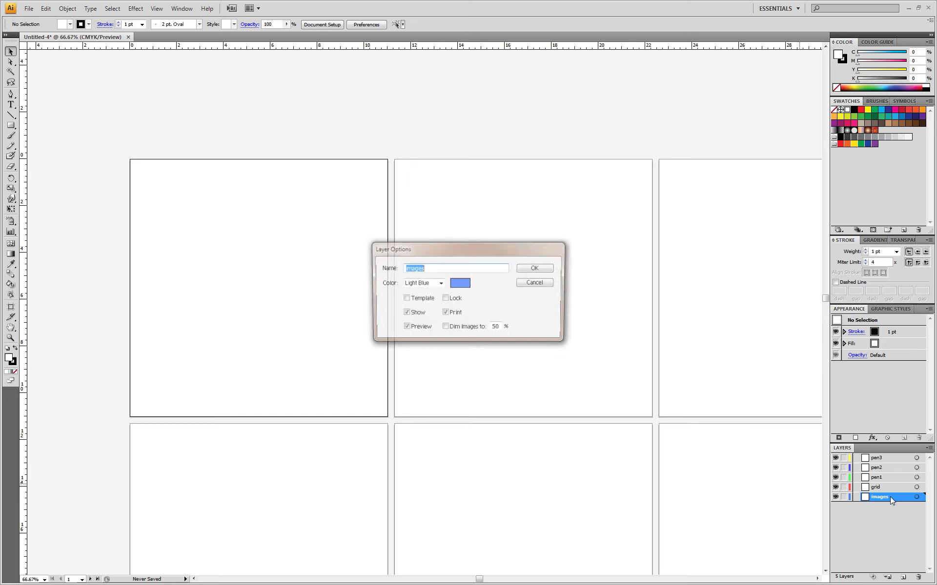
left_click(539, 270)
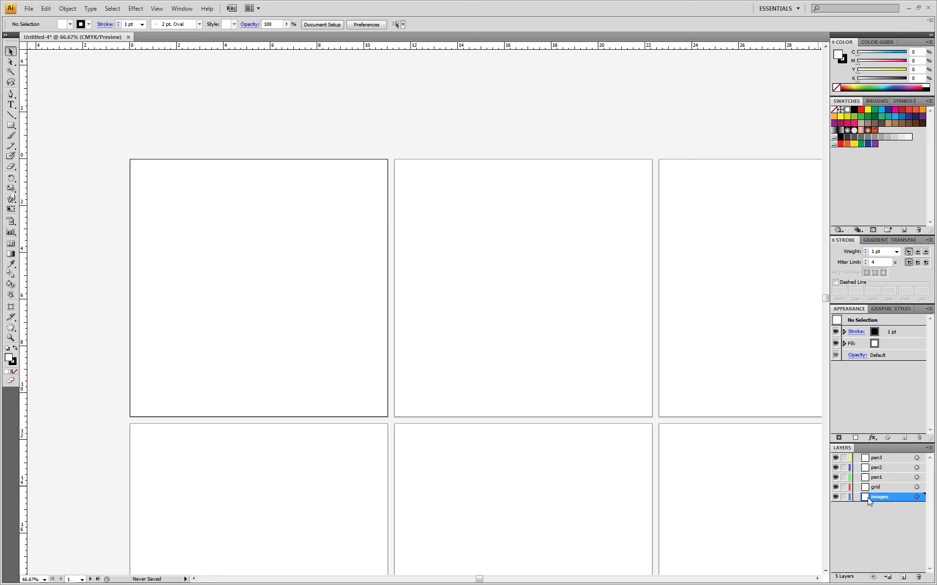
left_click(835, 498)
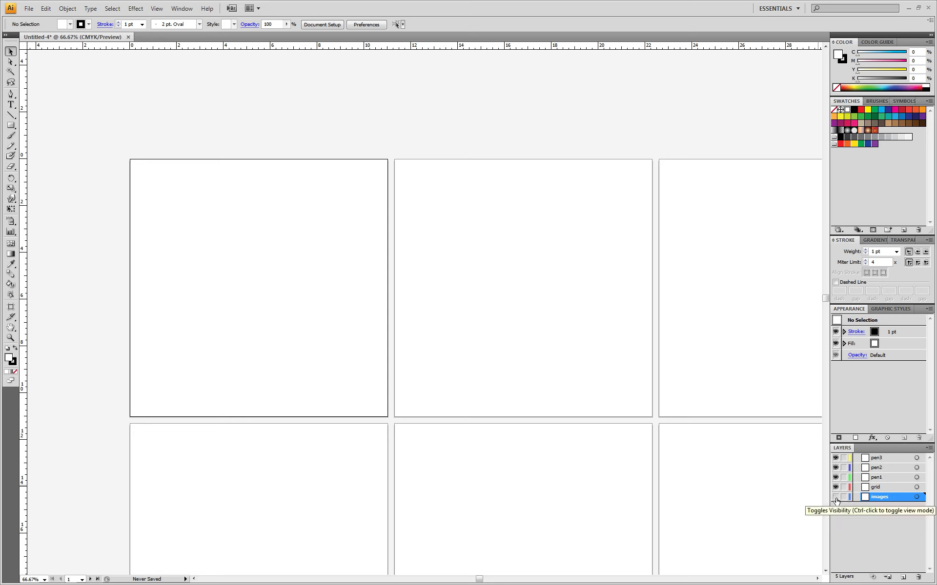
left_click(836, 497)
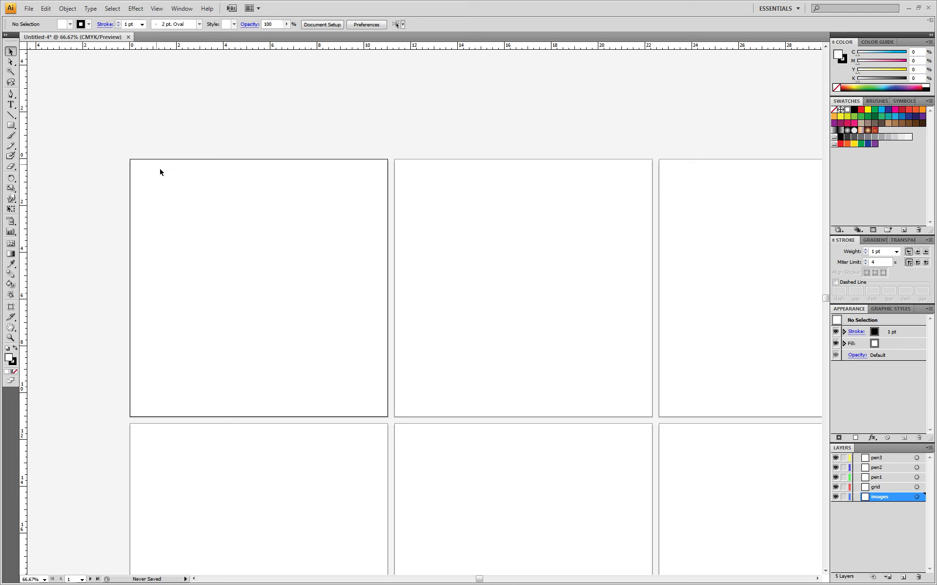
Place a horizontal guide on the first artboard's top edge and a vertical one on its left edge
left_click_drag(190, 49, 189, 167)
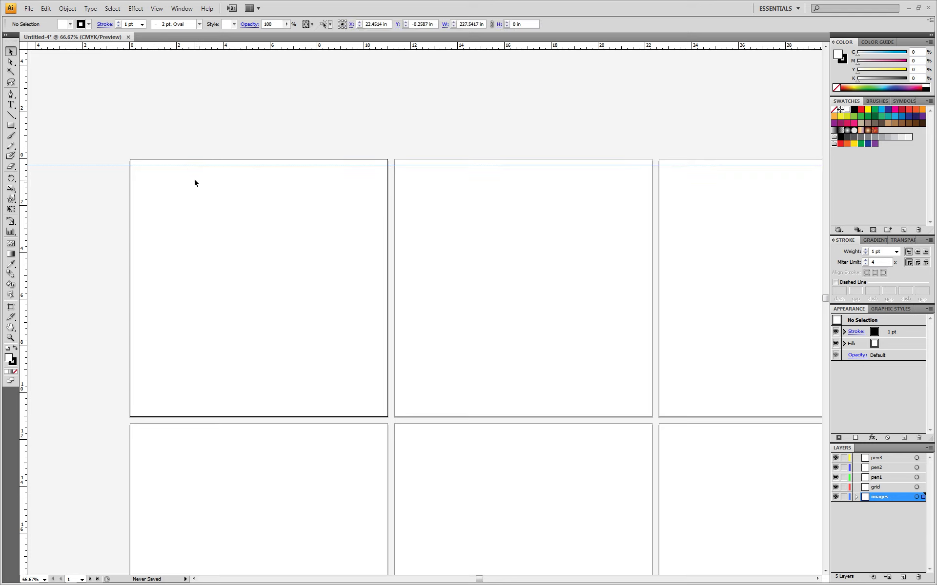
left_click_drag(23, 101, 136, 198)
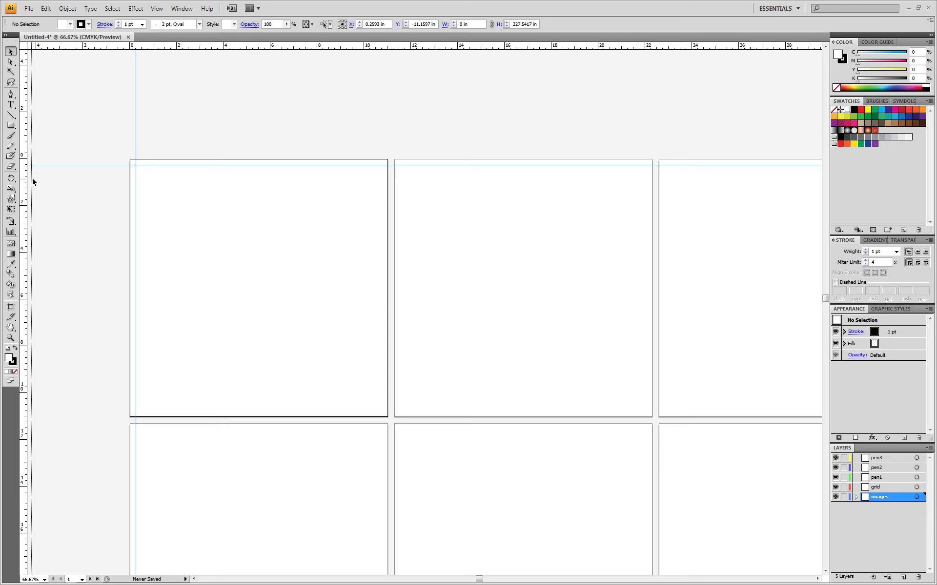
scroll(23, 179, "left", 5)
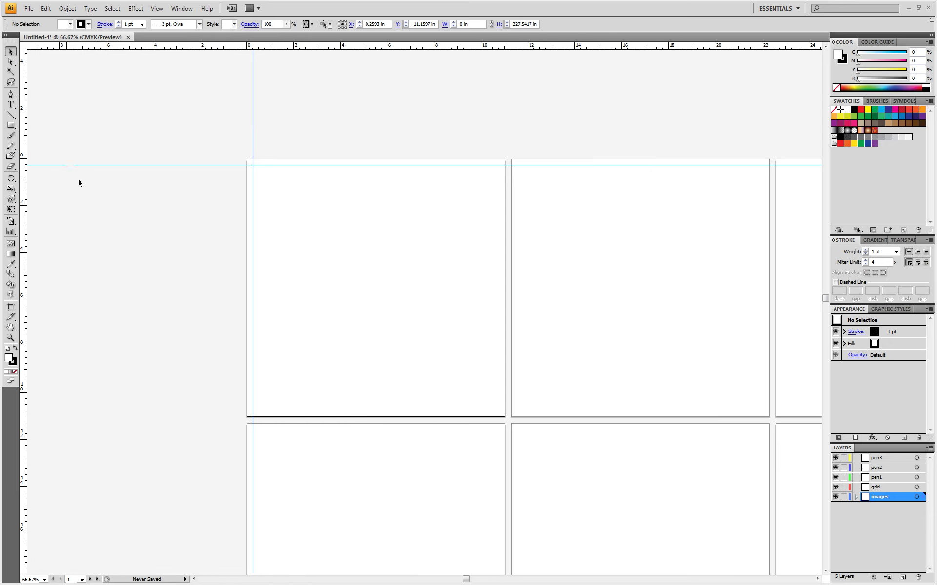
scroll(356, 178, "down", 1)
scroll(264, 176, "up", 1)
left_click(11, 126)
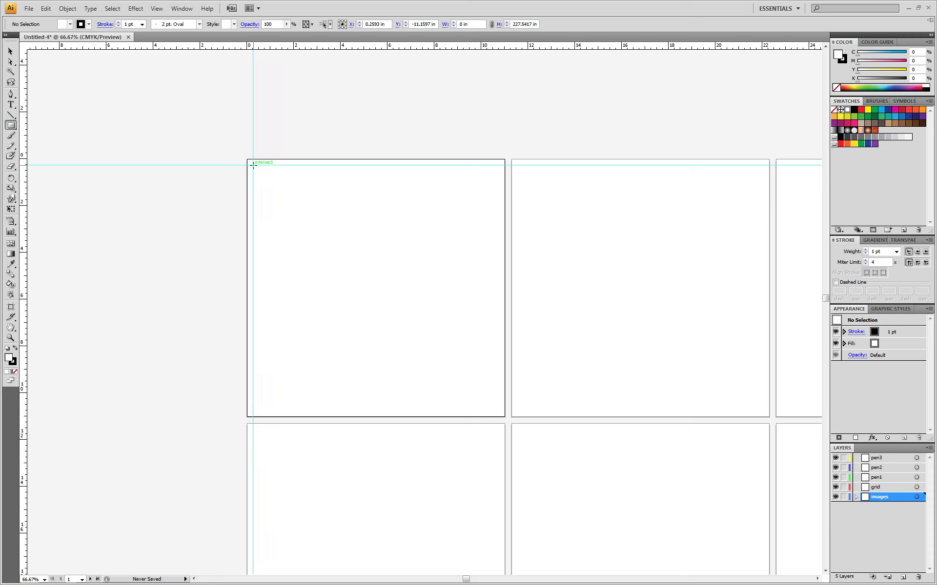
Draw the first 5 × 5 in square at the top-left guide intersection
left_click(253, 166)
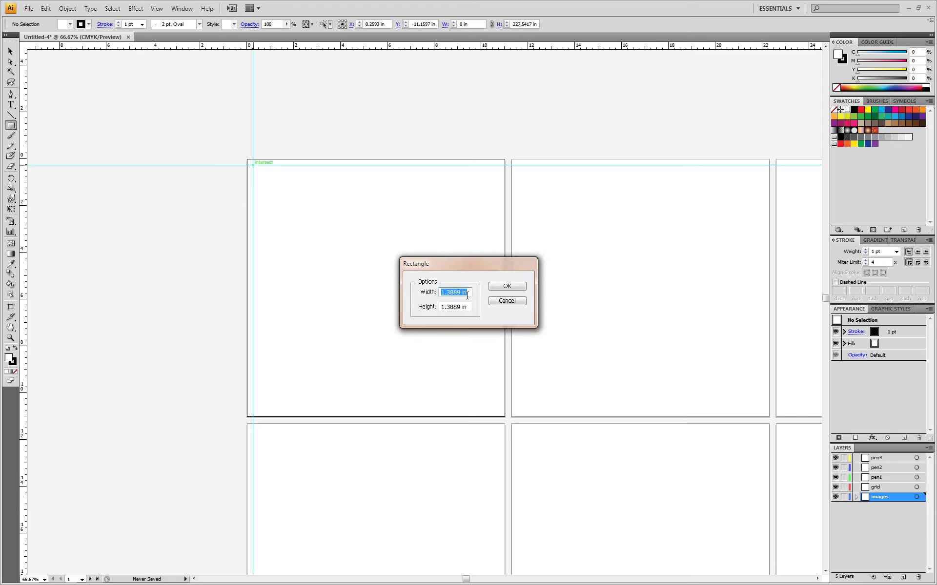
type("5")
key("Tab")
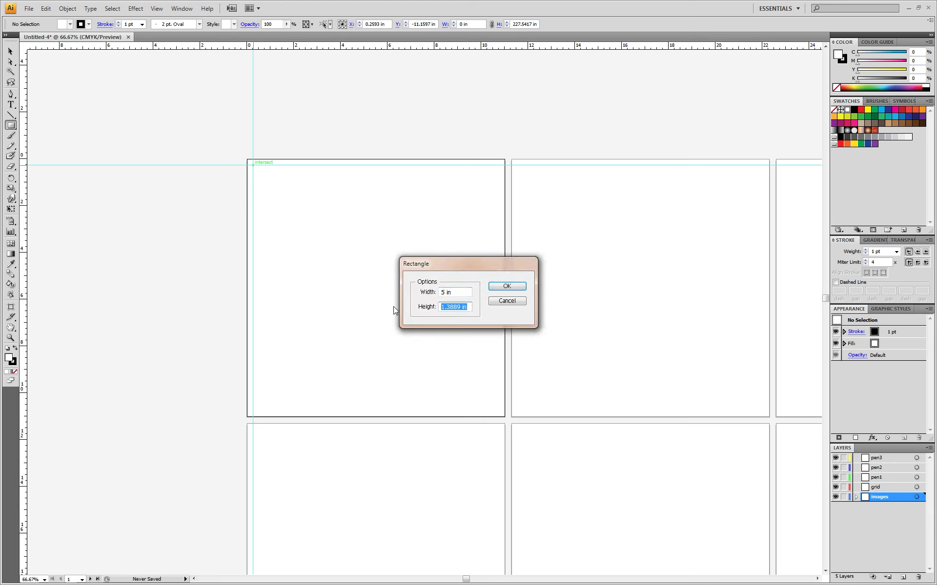
type("5")
left_click(510, 288)
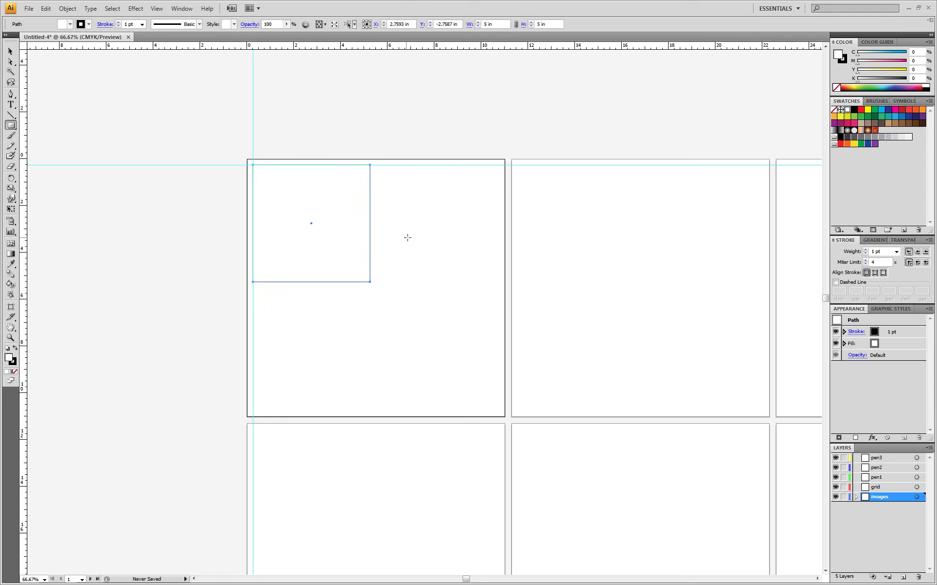
left_click(10, 51)
left_click(420, 239)
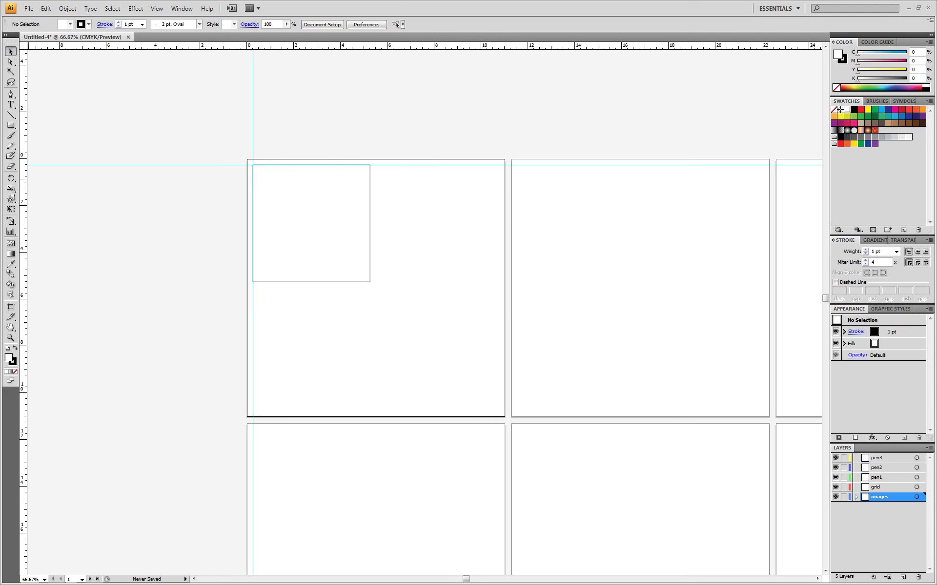
Add guides along the square's right and bottom edges
left_click_drag(25, 178, 367, 195)
left_click_drag(367, 195, 375, 197)
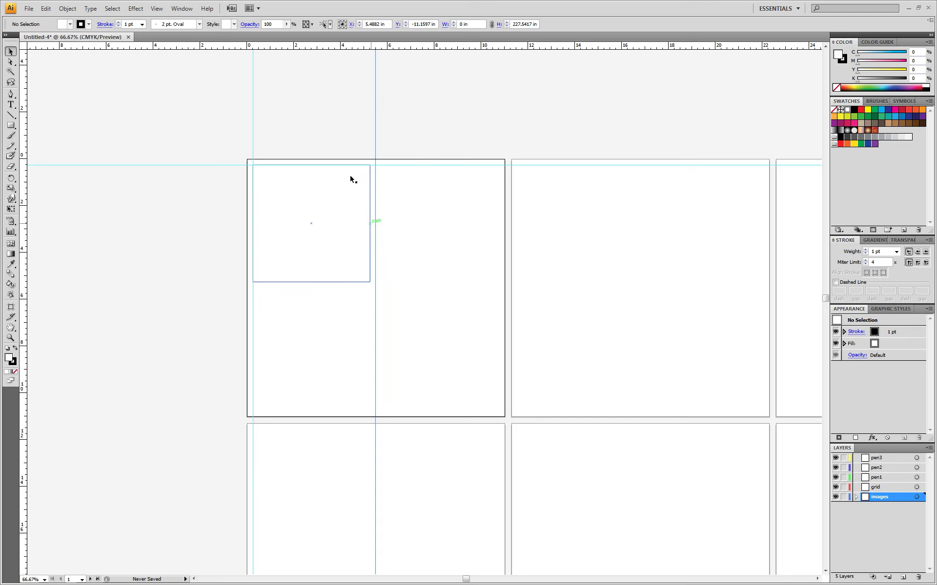
left_click_drag(324, 46, 301, 288)
key("Escape")
mouse_move(282, 43)
left_mouse_down()
mouse_move(283, 301)
mouse_move(281, 46)
left_mouse_up()
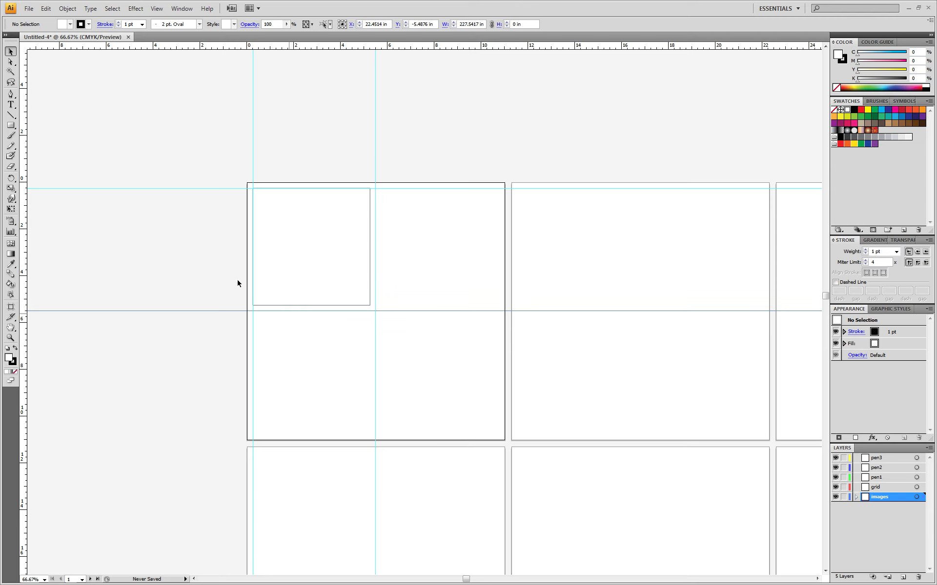
Add the lower-right, upper-right and lower-left 5-inch squares at the guide intersections
left_click(10, 126)
left_click(375, 311)
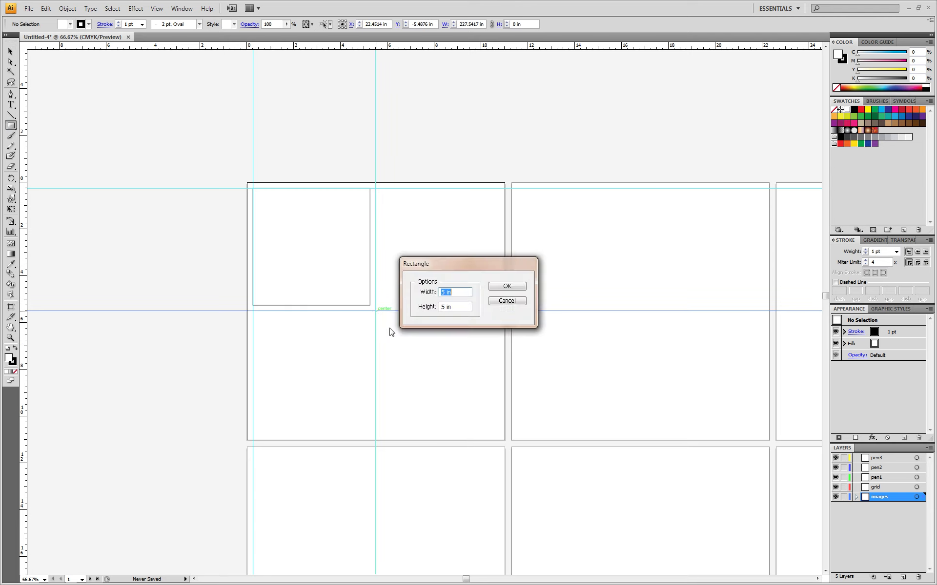
left_click(502, 288)
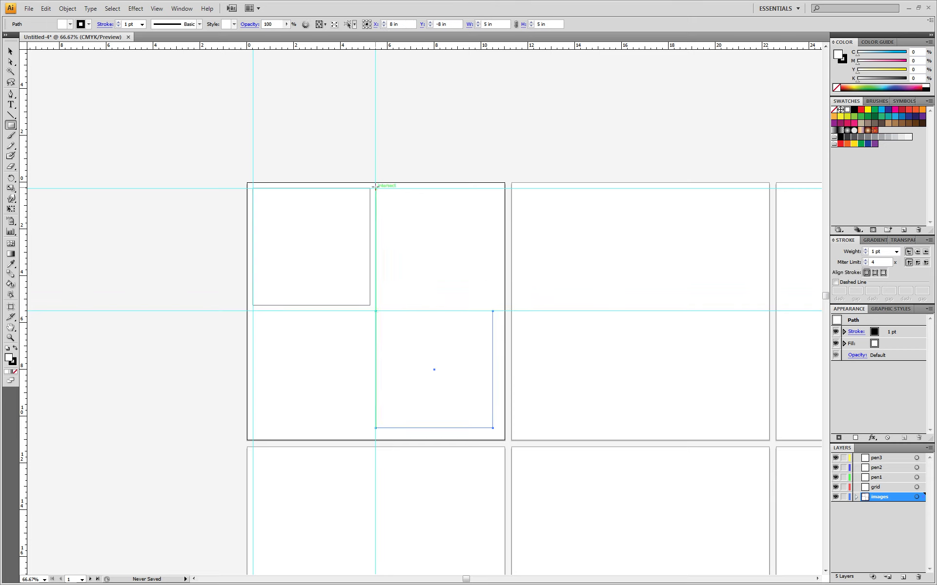
left_click(375, 188)
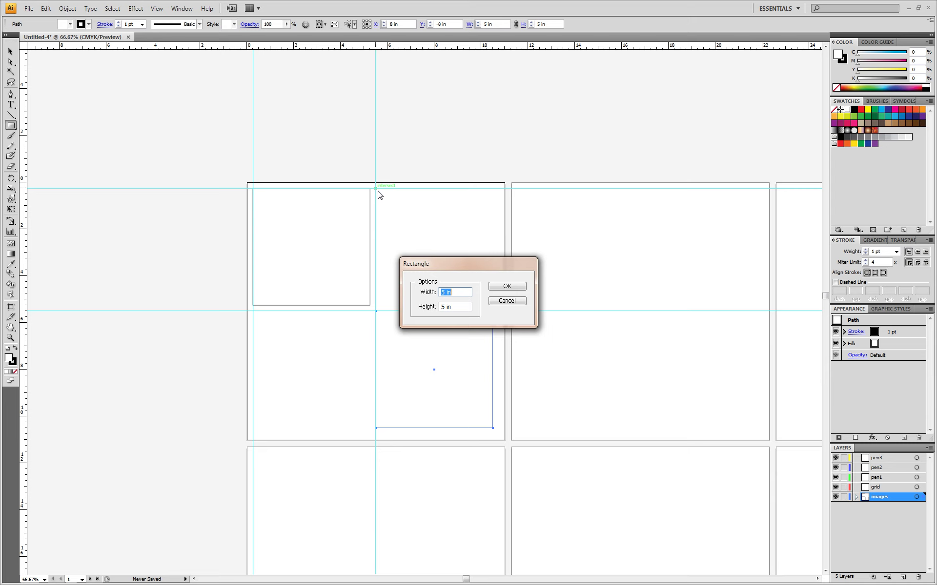
left_click(506, 290)
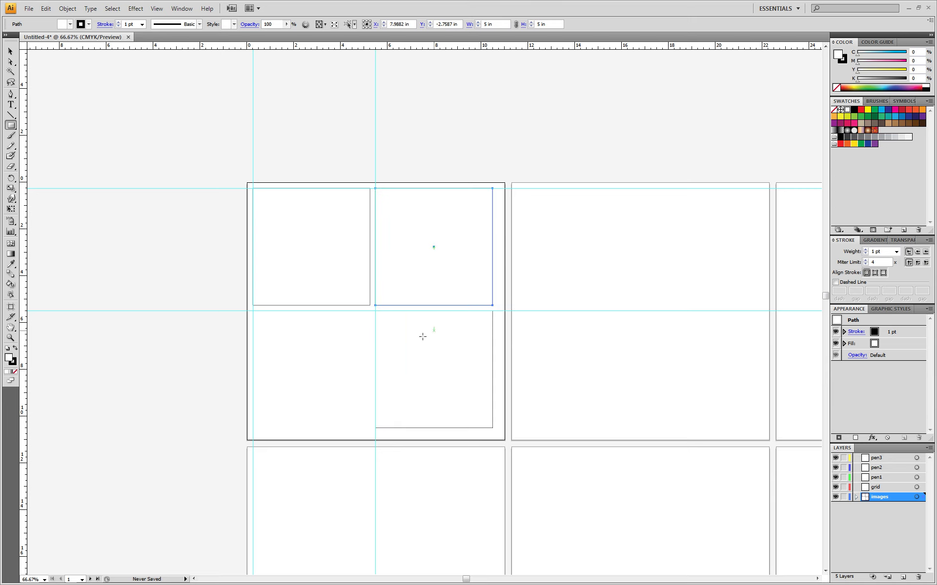
left_click(253, 310)
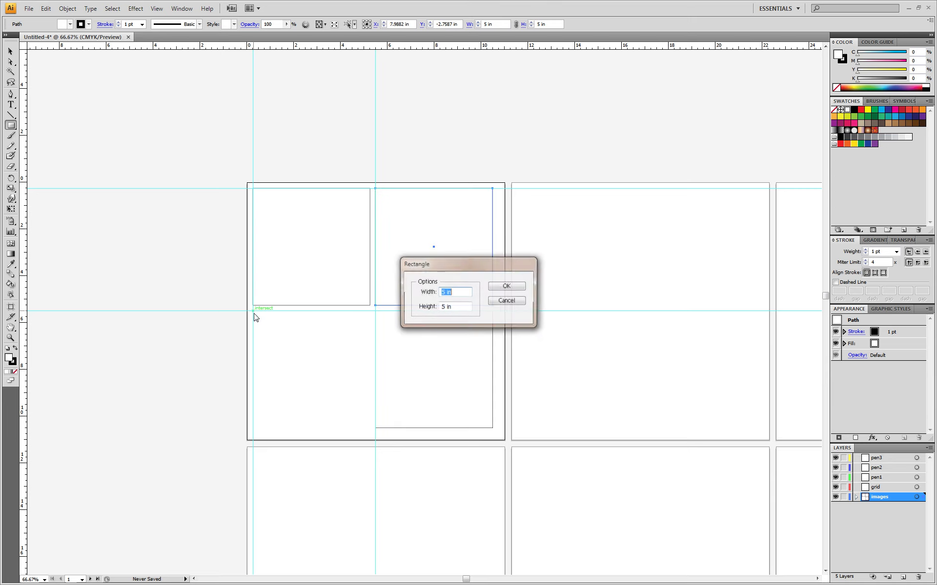
left_click(507, 289)
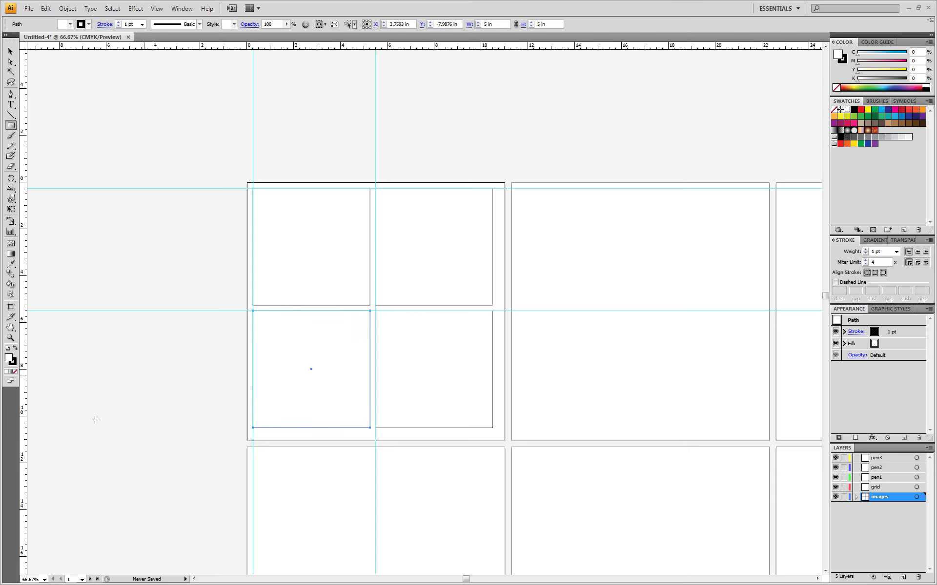
Dismiss the accidental rectangle size dialog and deselect the squares
left_click(170, 349)
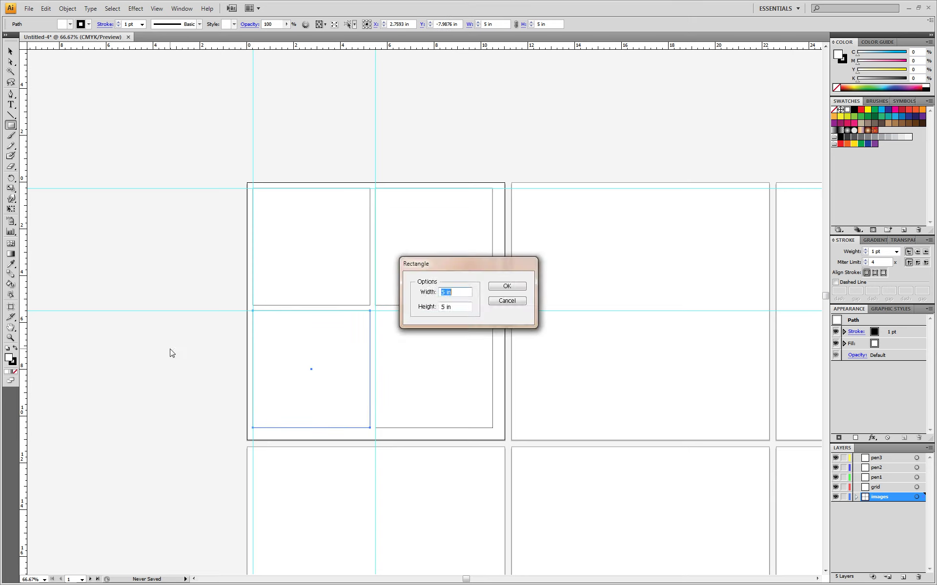
key("Escape")
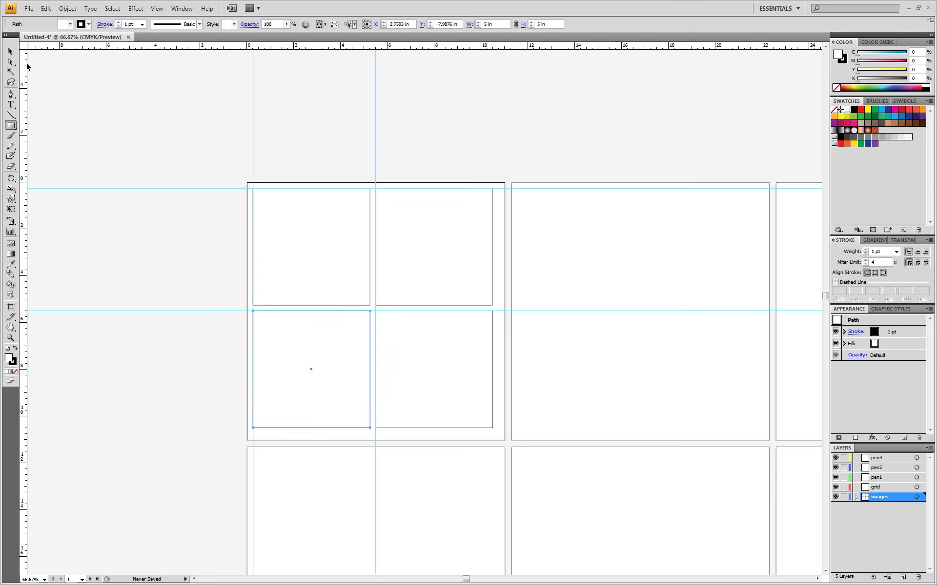
key("v")
left_click(130, 115)
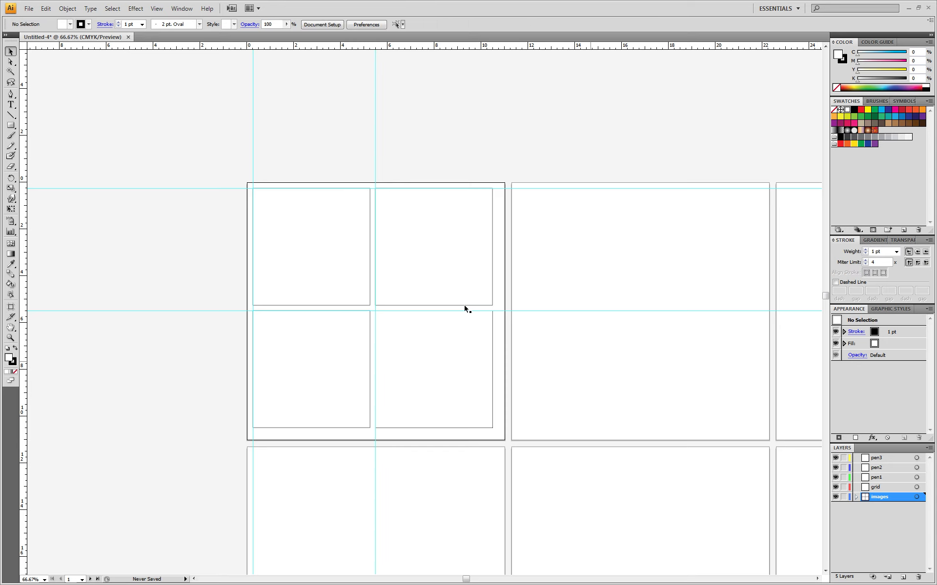
Select and cut the four grid squares
left_click_drag(186, 153, 500, 438)
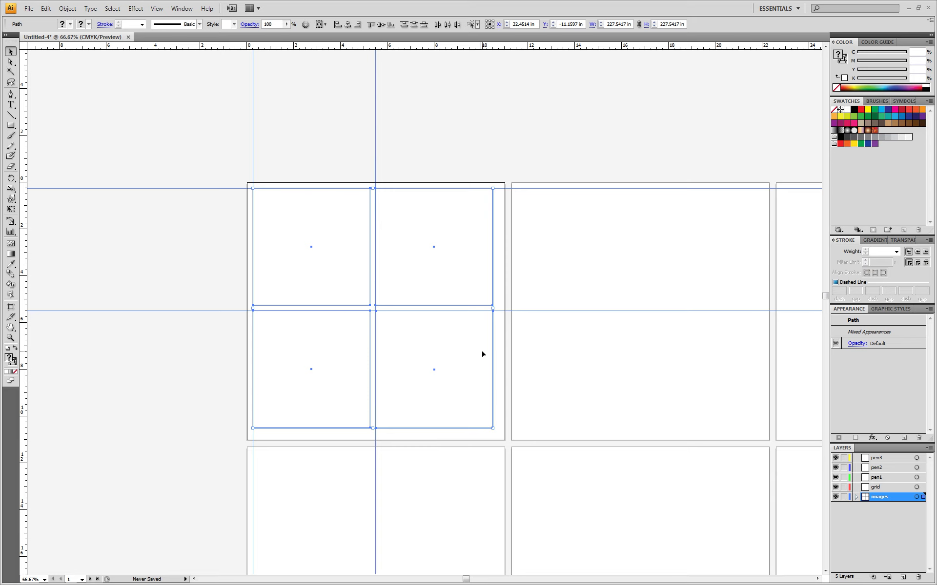
key("ctrl+shift+b")
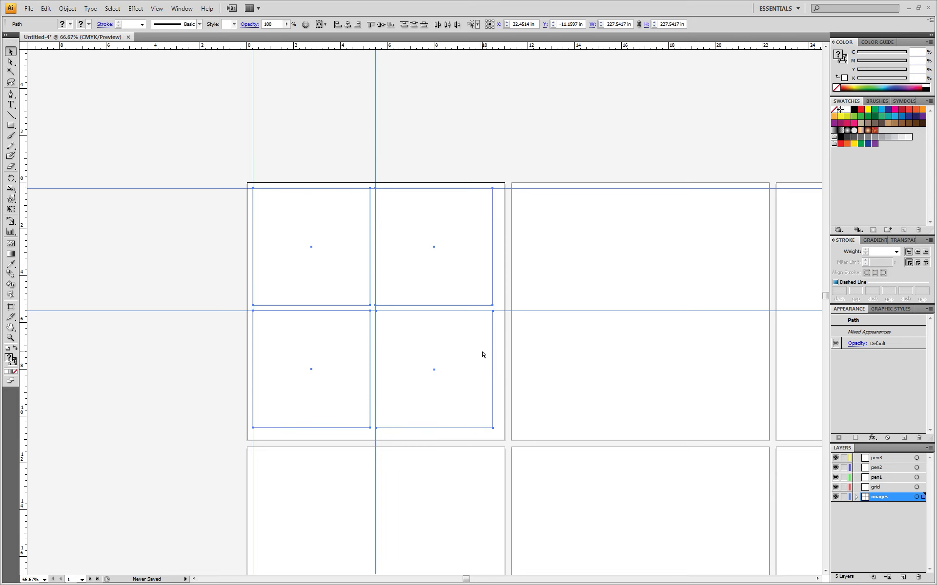
key("Delete")
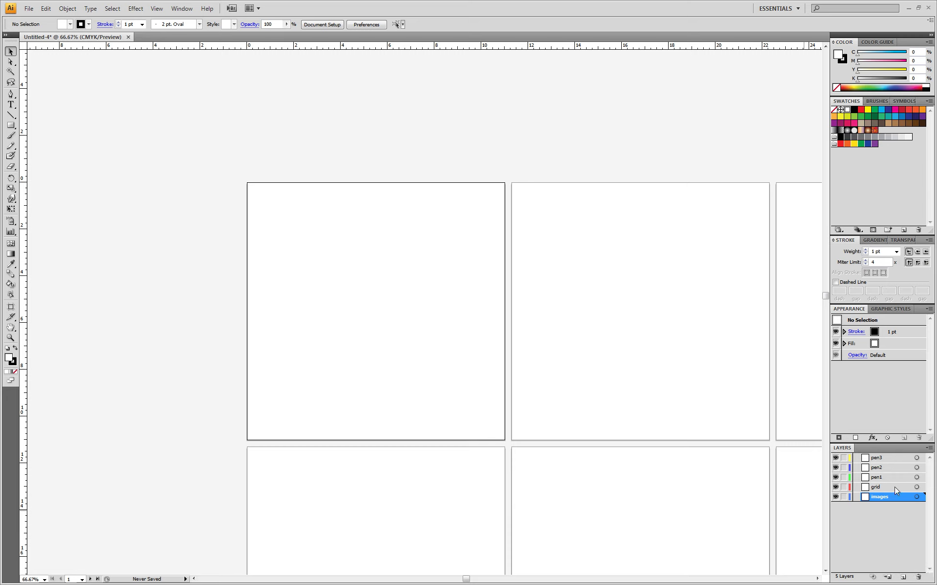
Add a new layer named 'rect' and bring up the paste commands
left_click(902, 576)
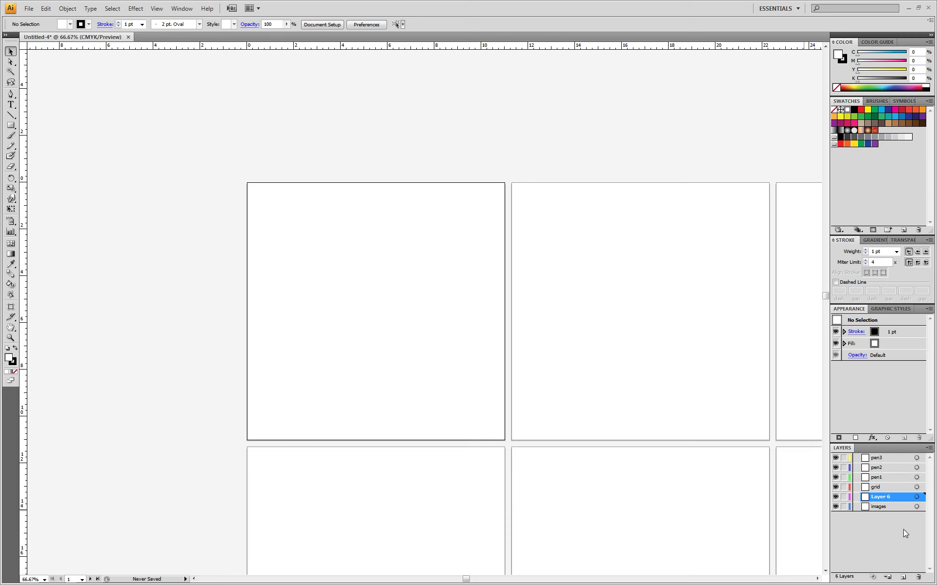
double_click(892, 497)
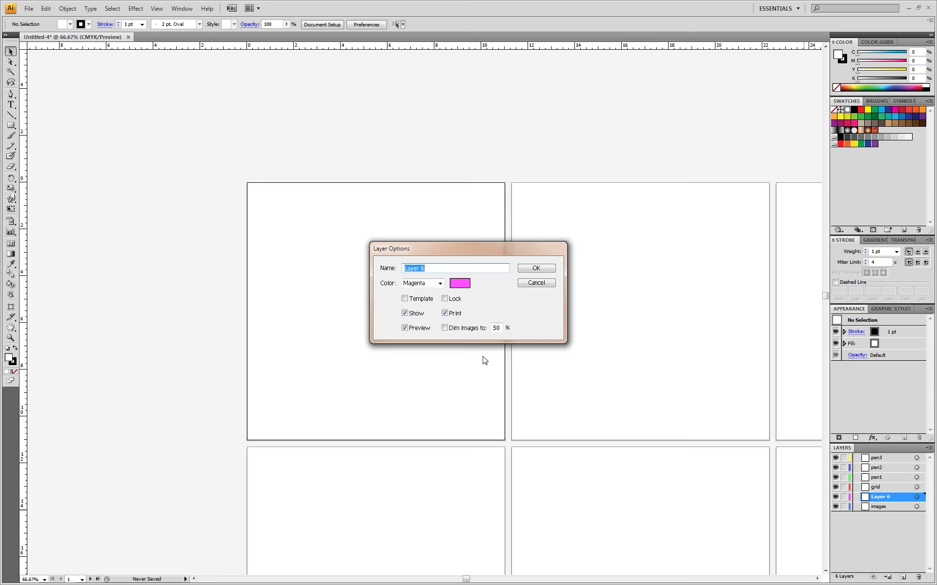
type("rect")
left_click(536, 268)
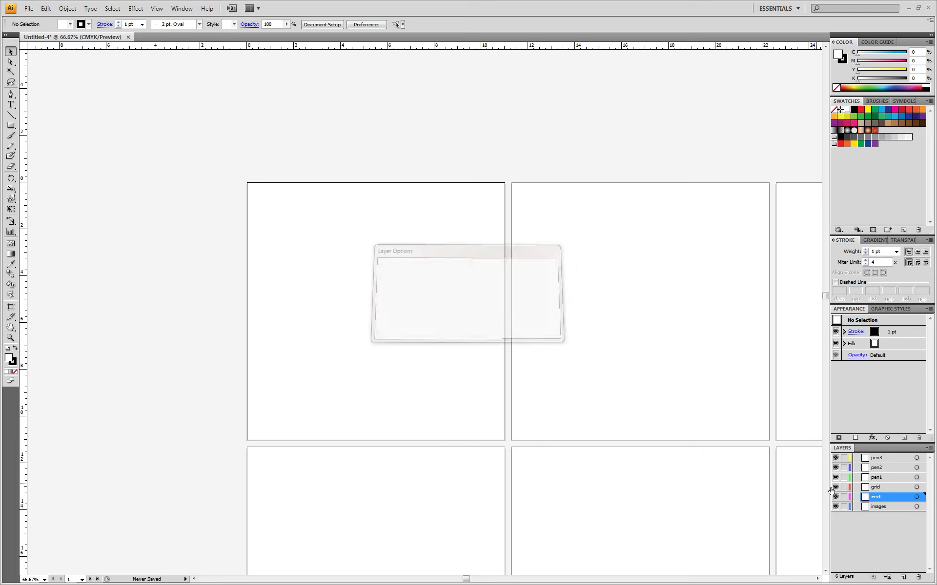
right_click(282, 217)
left_click(45, 10)
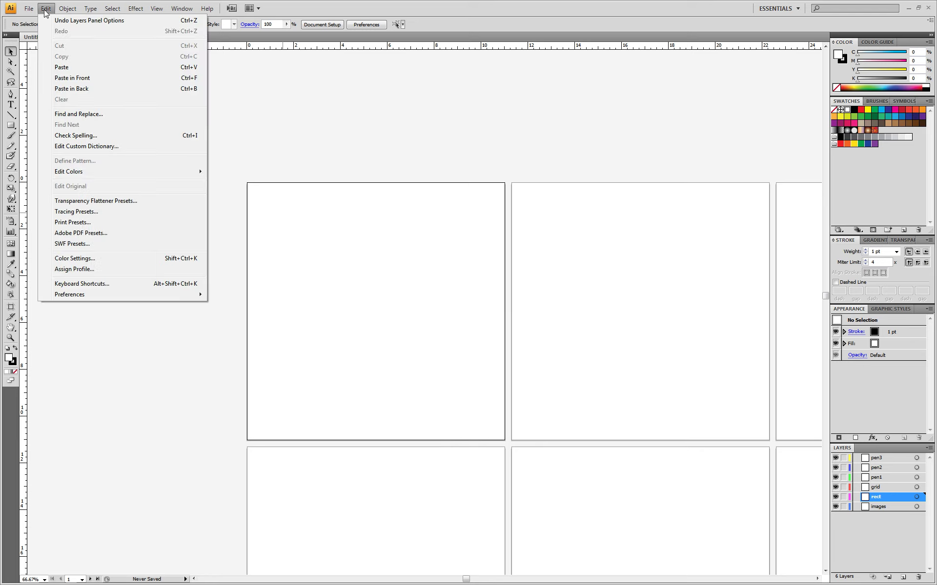
Undo the misplaced paste, Paste in Front to restore the four squares in place, then deselect
left_click(91, 70)
key("ctrl+z")
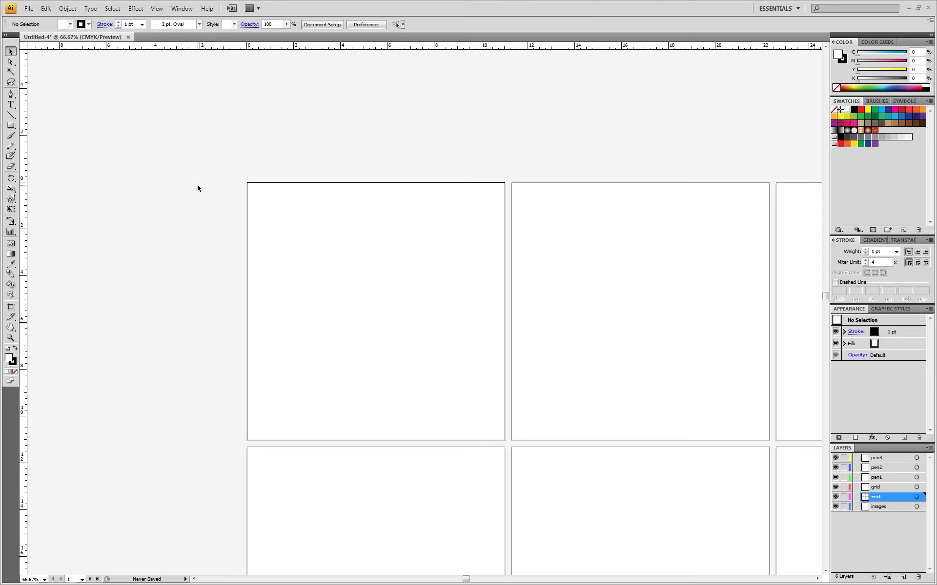
left_click(48, 9)
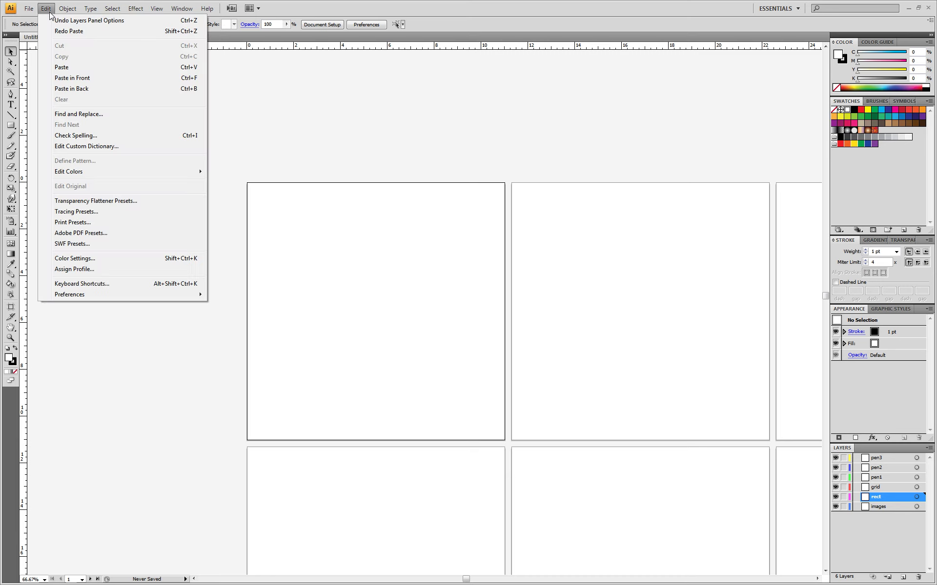
left_click(73, 78)
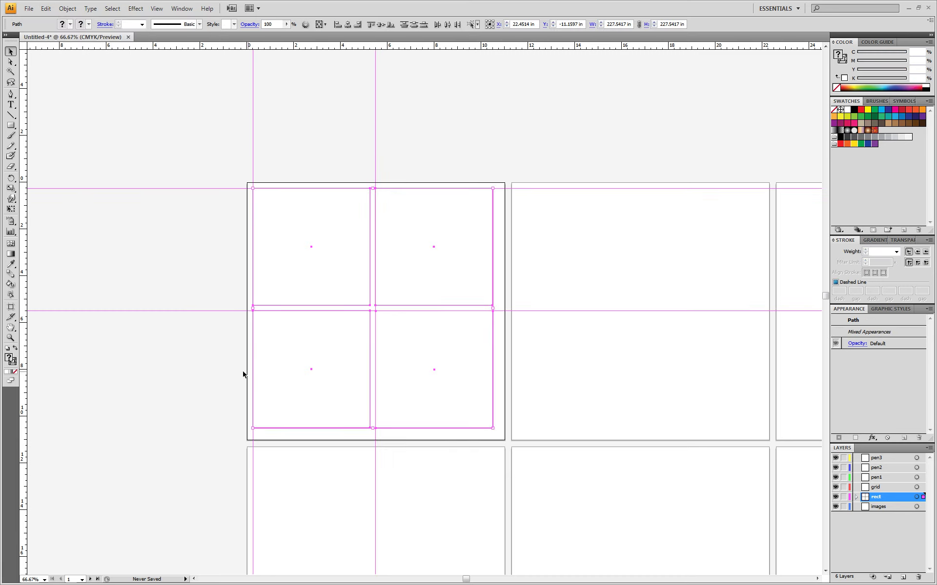
left_click(227, 371)
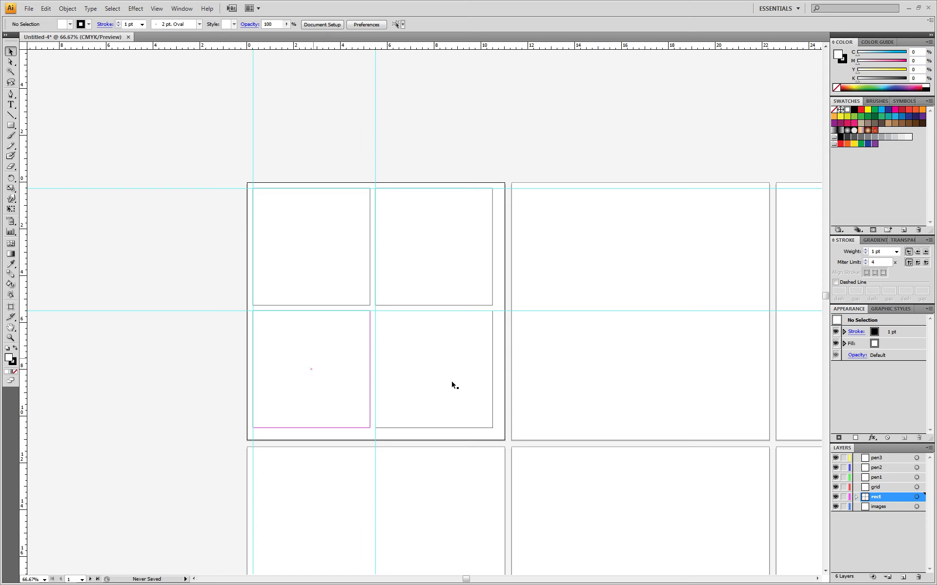
Switch between Direct Selection and Selection tools, testing a select of the bottom-right square
left_click(9, 63)
left_click(10, 51)
left_click(493, 356)
left_click(177, 207)
Delete the top horizontal, two vertical and middle horizontal guides across the grid
left_click(207, 188)
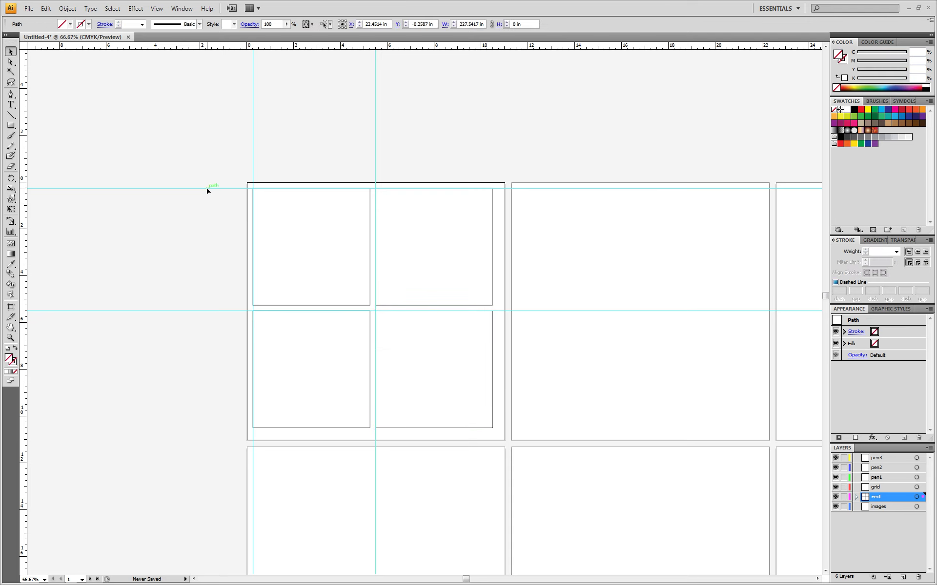
key("Delete")
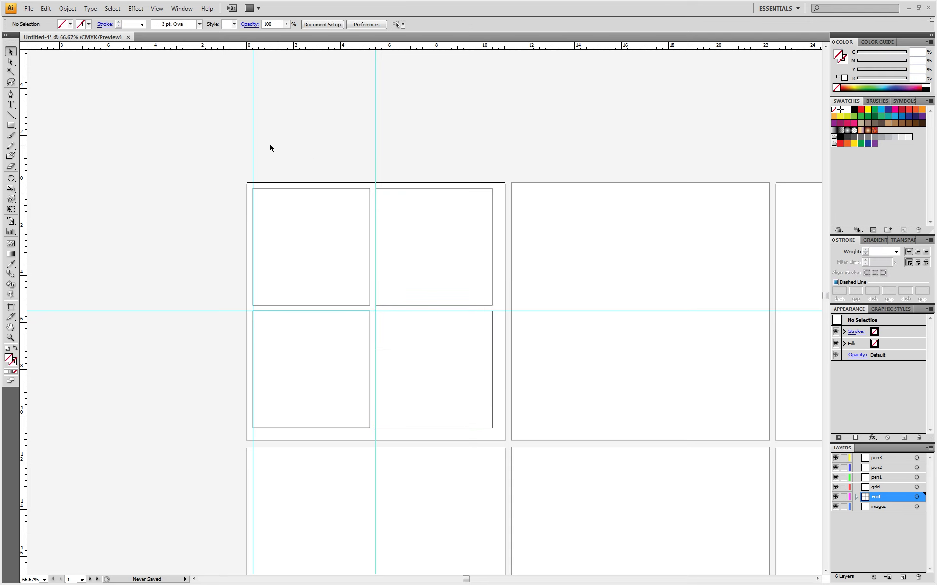
left_click(253, 145)
key("Delete")
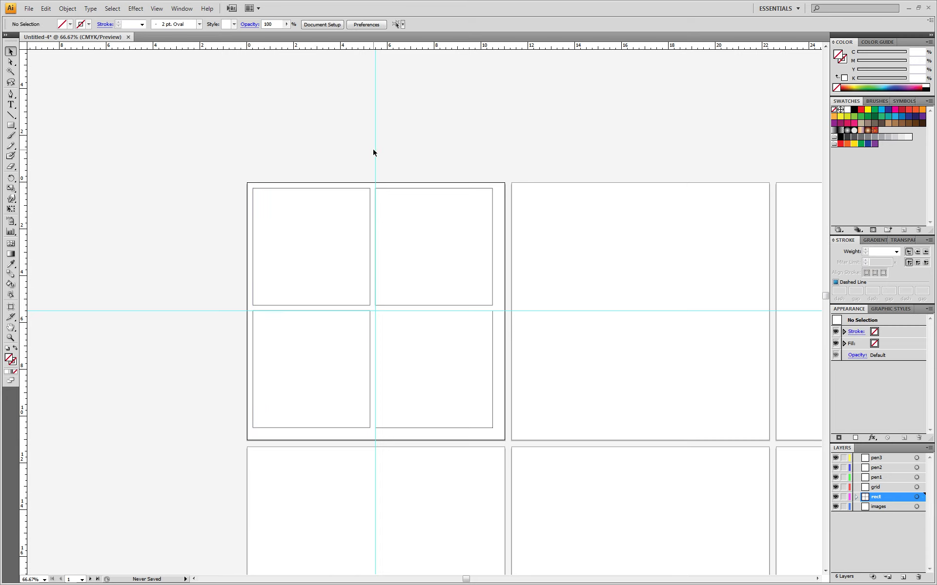
left_click(375, 151)
key("Delete")
left_click(209, 311)
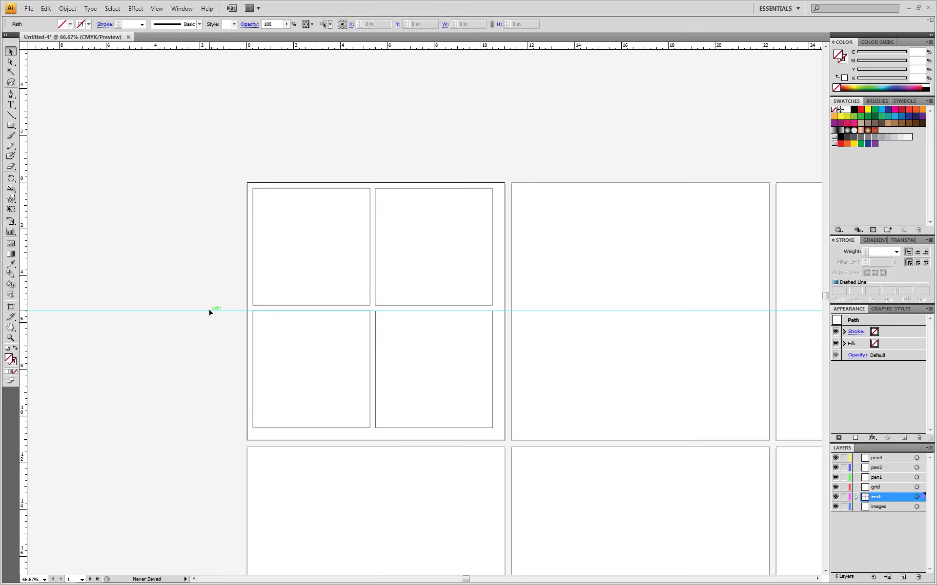
key("Delete")
scroll(133, 280, "down", 1)
Select the first artboard's four squares and copy them
left_click_drag(450, 314, 288, 335)
left_click_drag(63, 154, 335, 434)
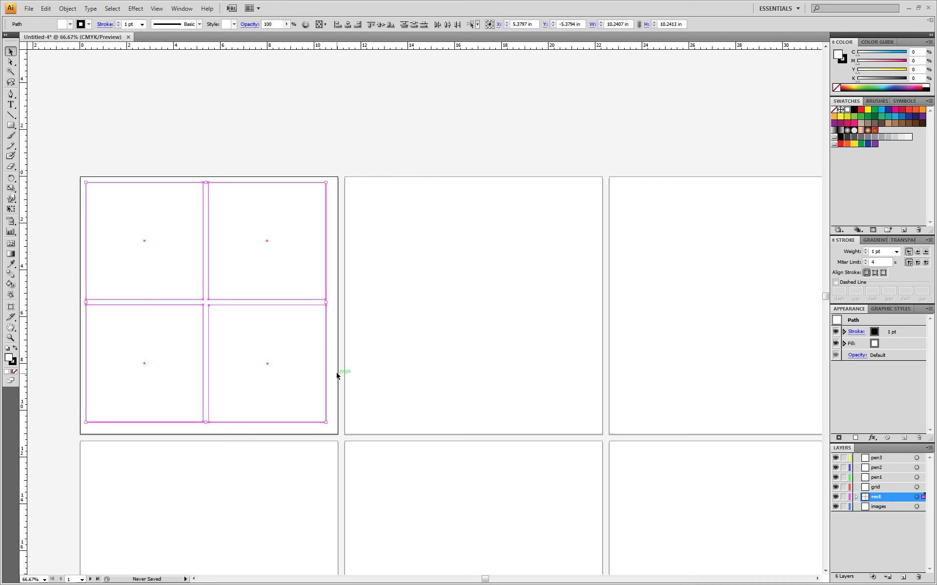
left_click(46, 9)
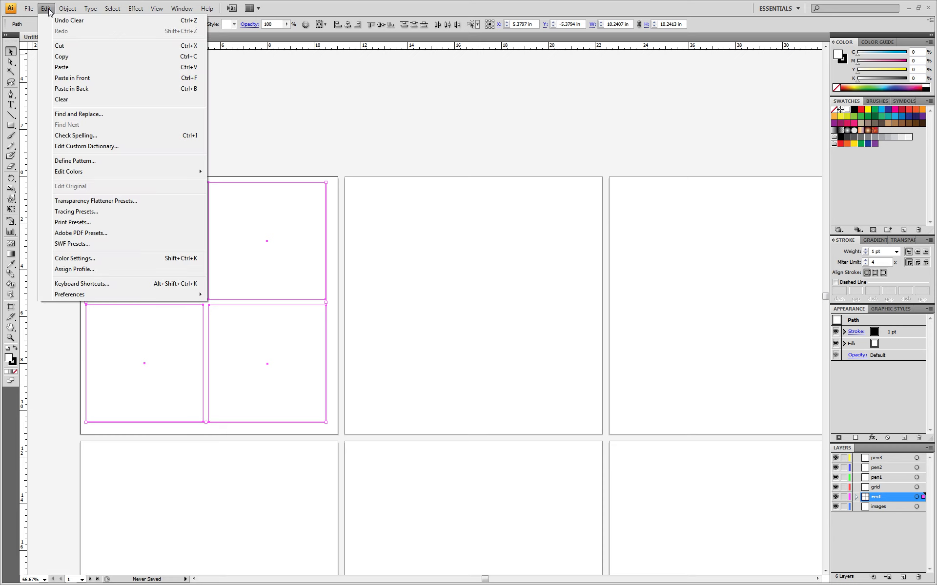
left_click(431, 299)
Cycle through the top and bottom artboards, ending with the top-middle artboard active
left_click(676, 285)
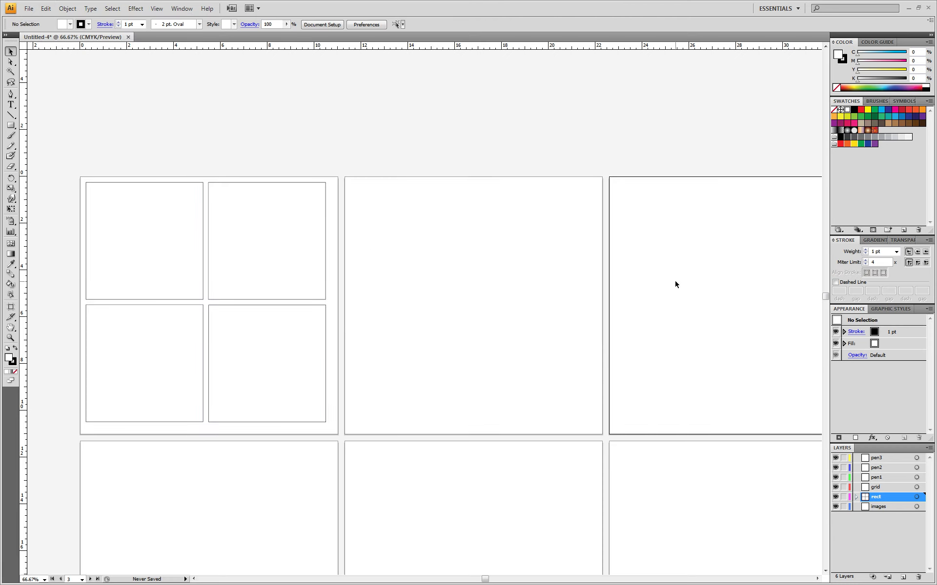
left_click(459, 262)
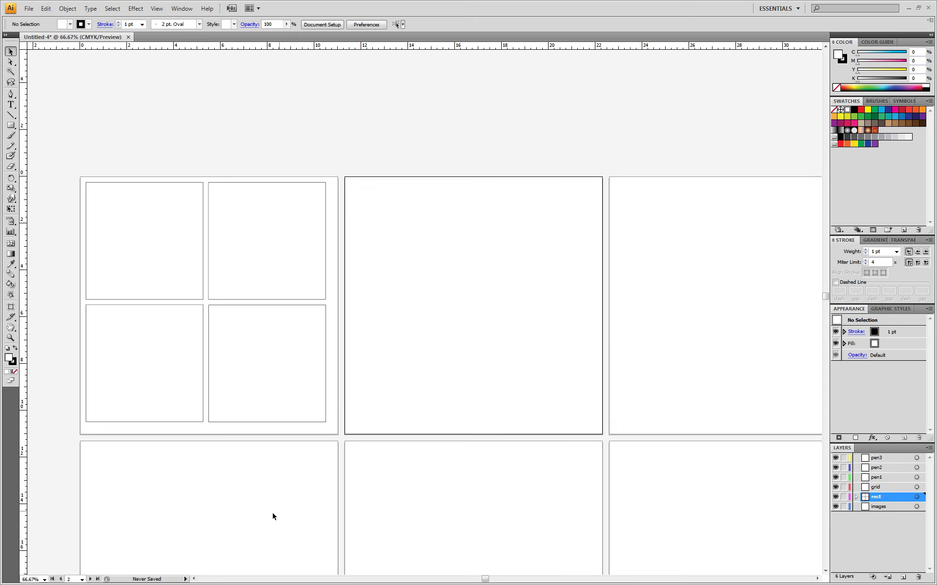
left_click(253, 509)
left_click(422, 506)
left_click(436, 406)
left_click(648, 390)
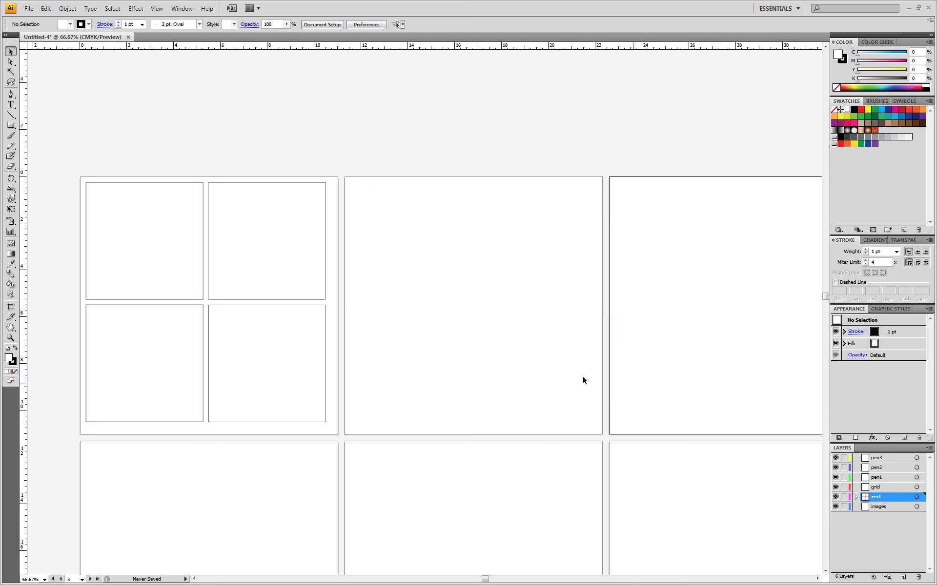
left_click(467, 343)
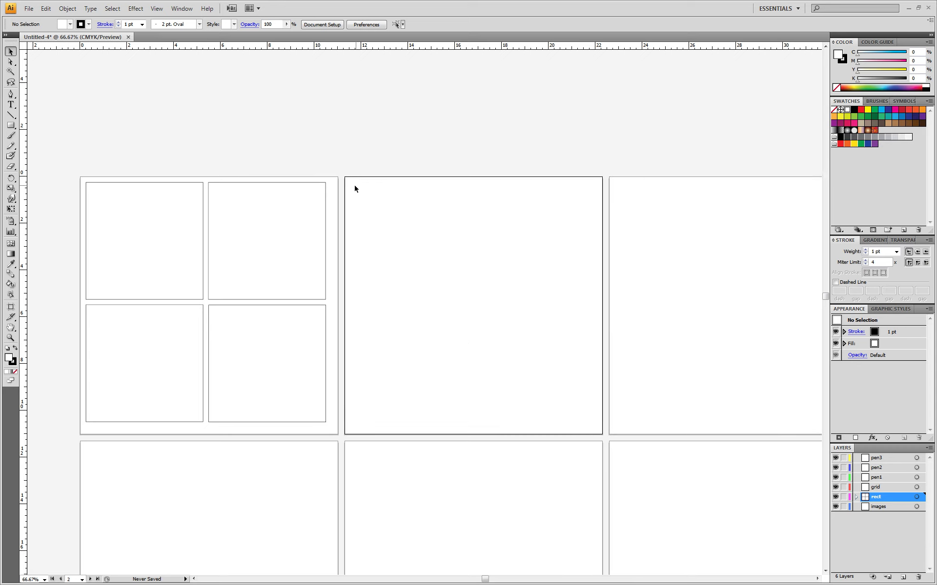
Paste the copied grid in front on artboard 1, deselect, and switch to artboard 2
left_click(45, 8)
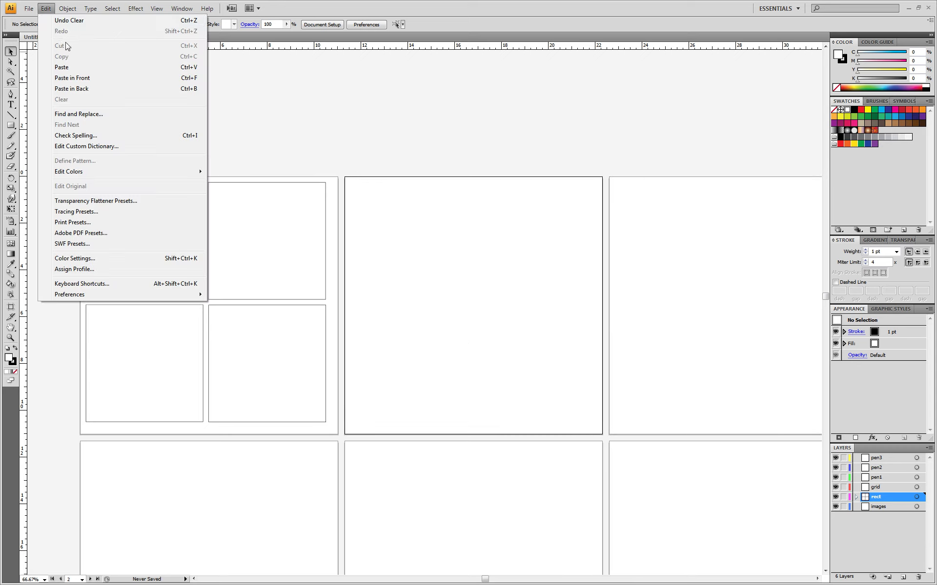
left_click(81, 79)
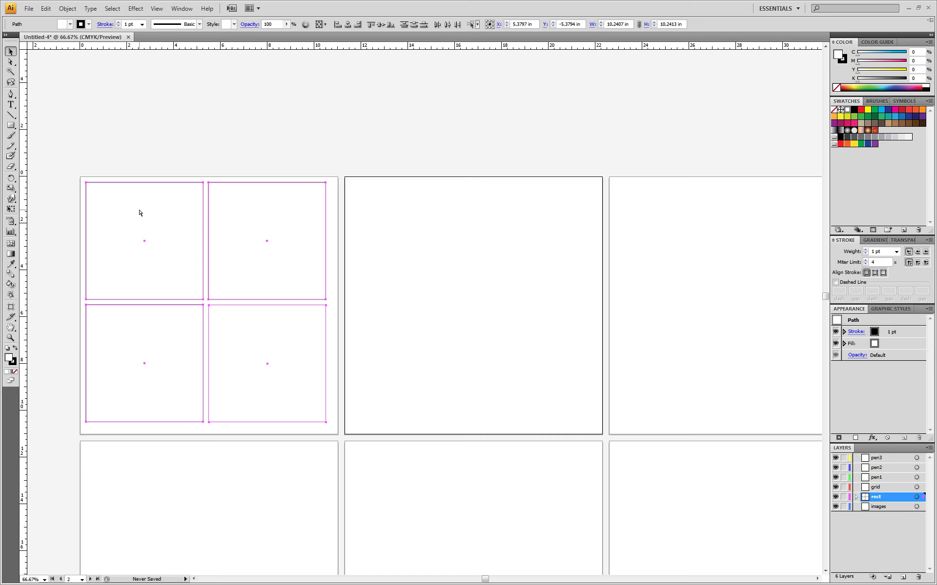
key("ctrl+shift+a")
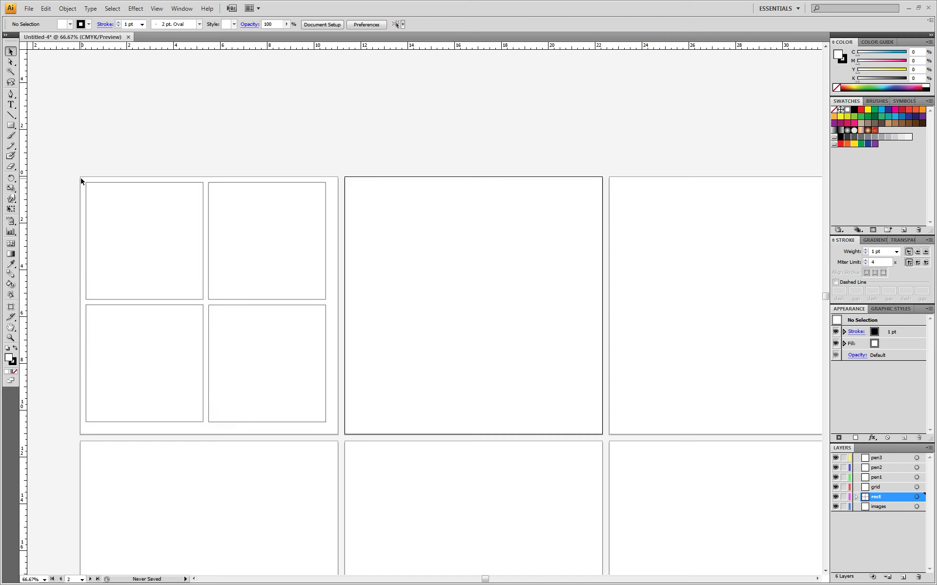
left_click_drag(70, 157, 330, 428)
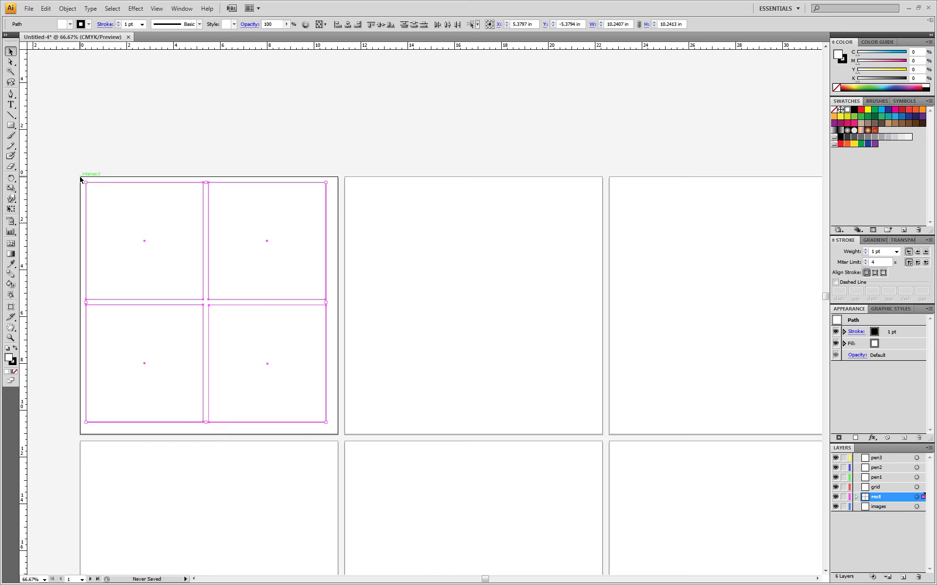
left_click(230, 161)
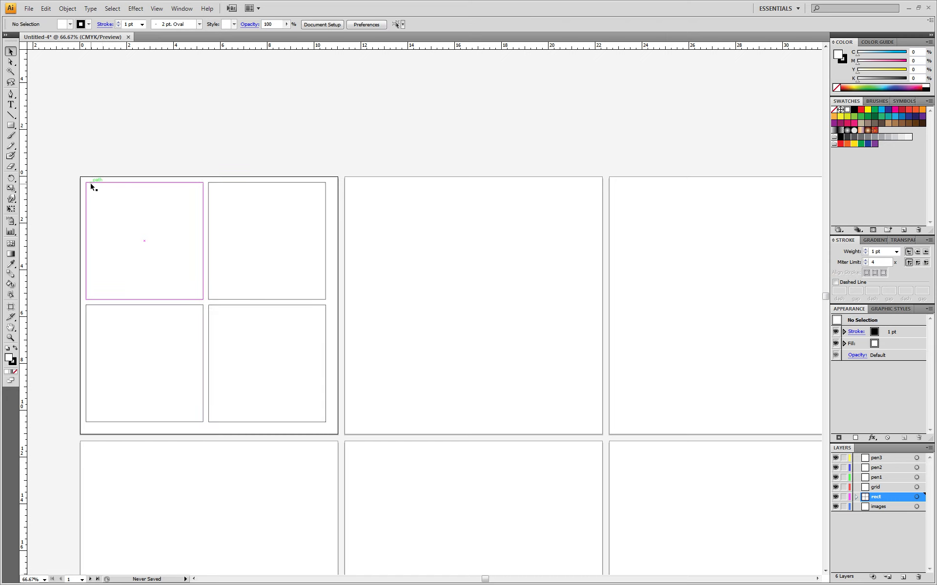
key("shift+Page_Down")
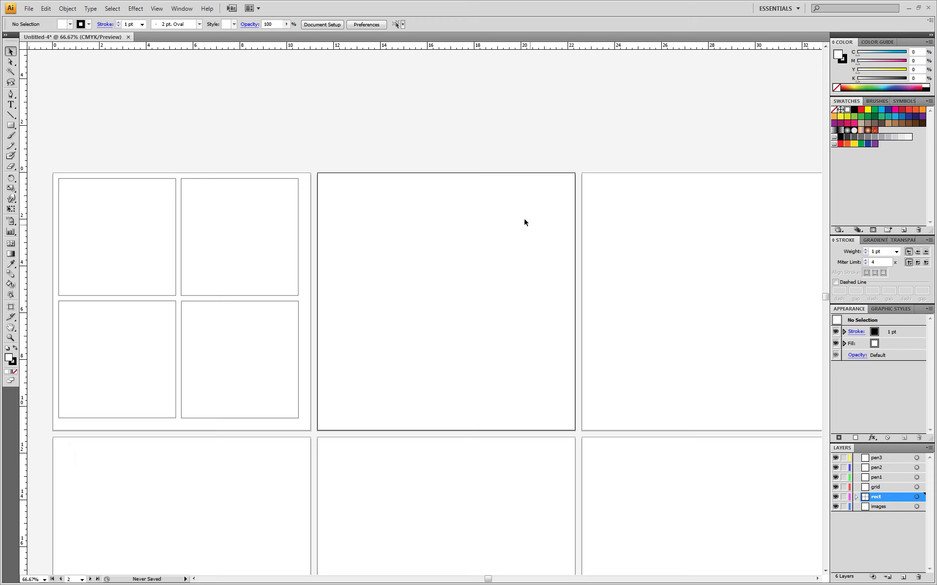
right_click(426, 297)
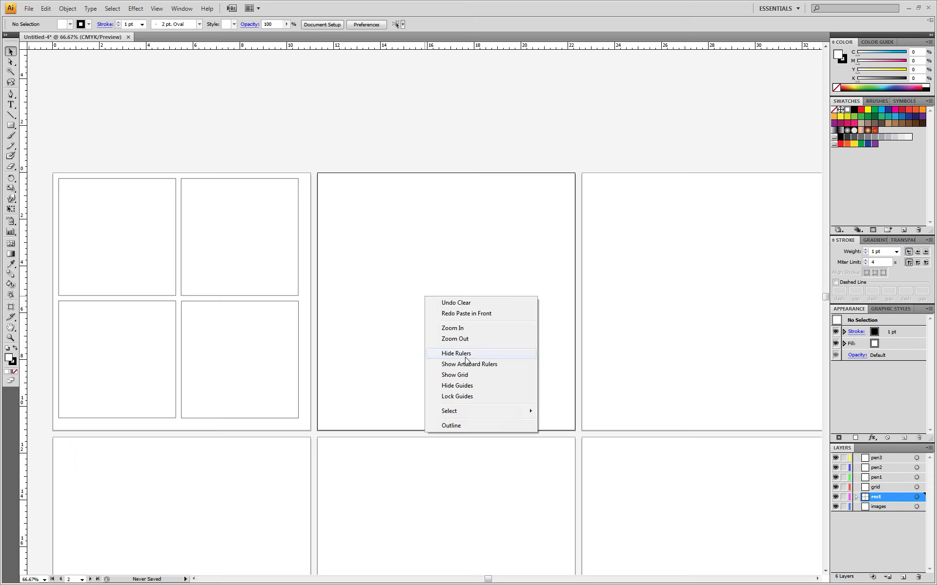
left_click(467, 380)
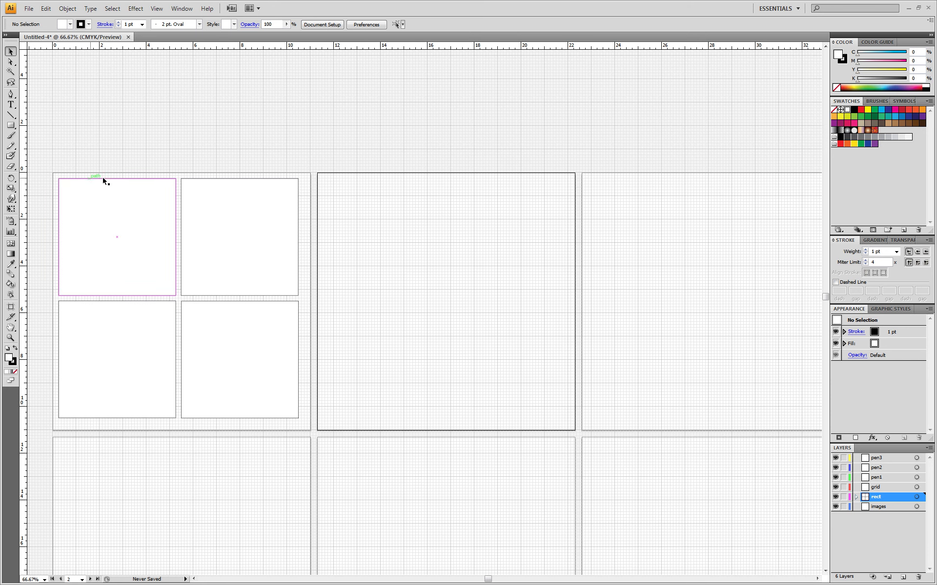
right_click(377, 228)
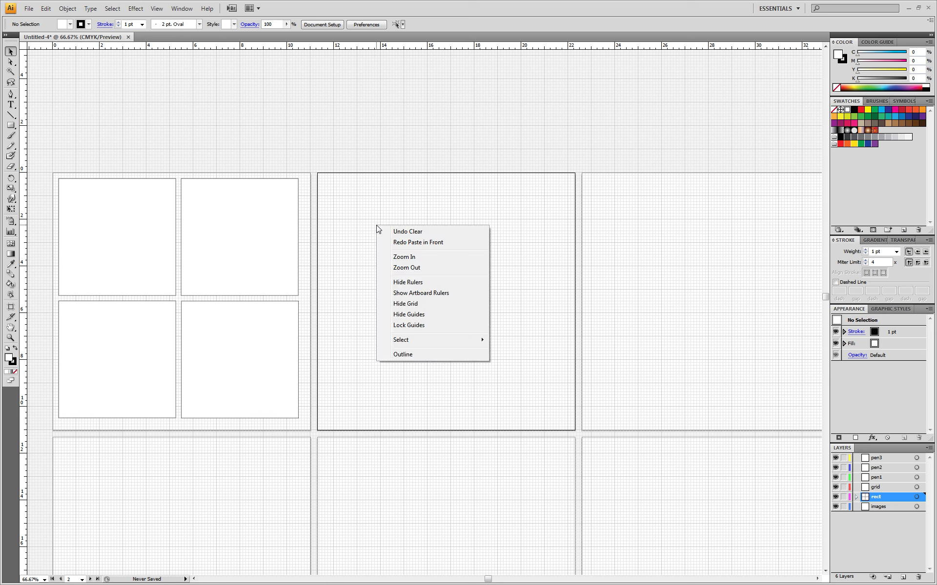
left_click(417, 295)
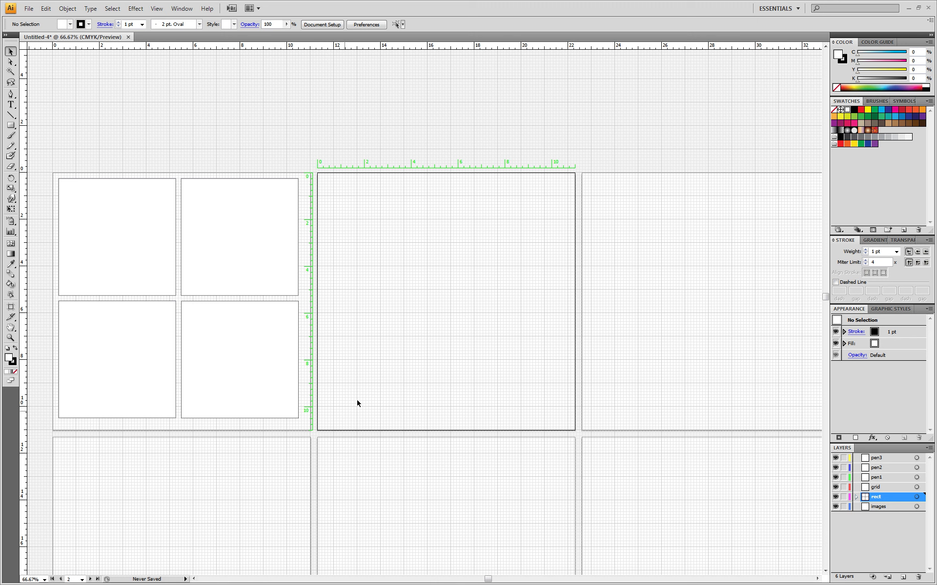
right_click(415, 286)
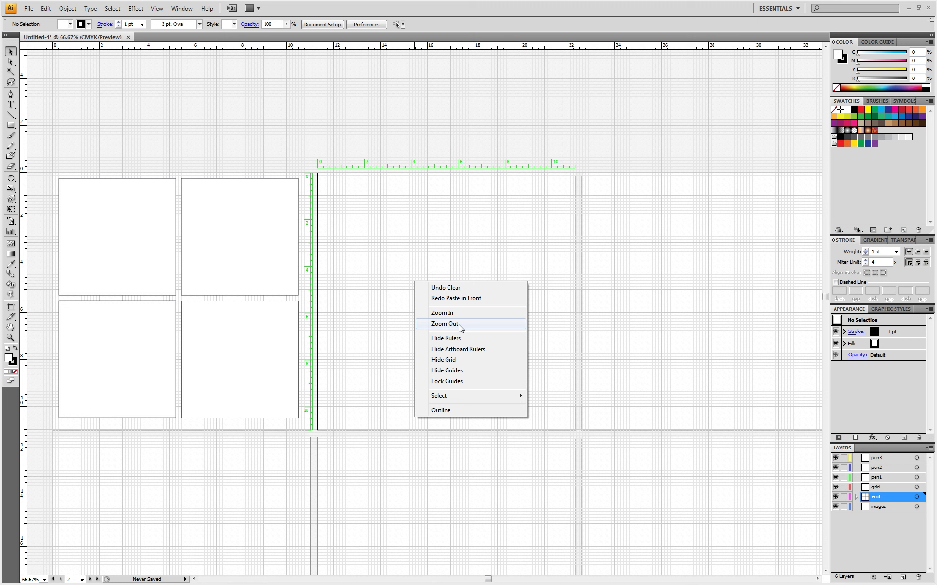
left_click(459, 338)
right_click(413, 284)
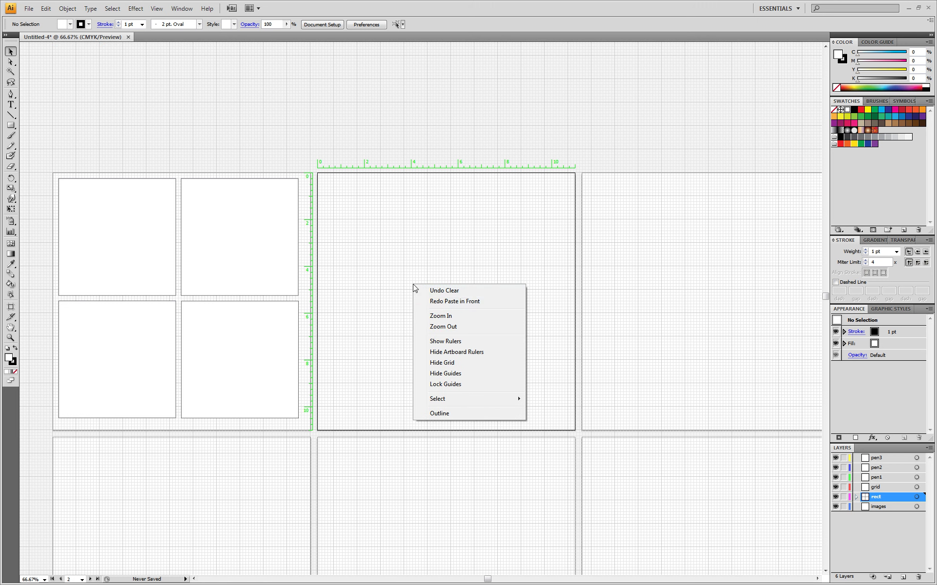
left_click(461, 353)
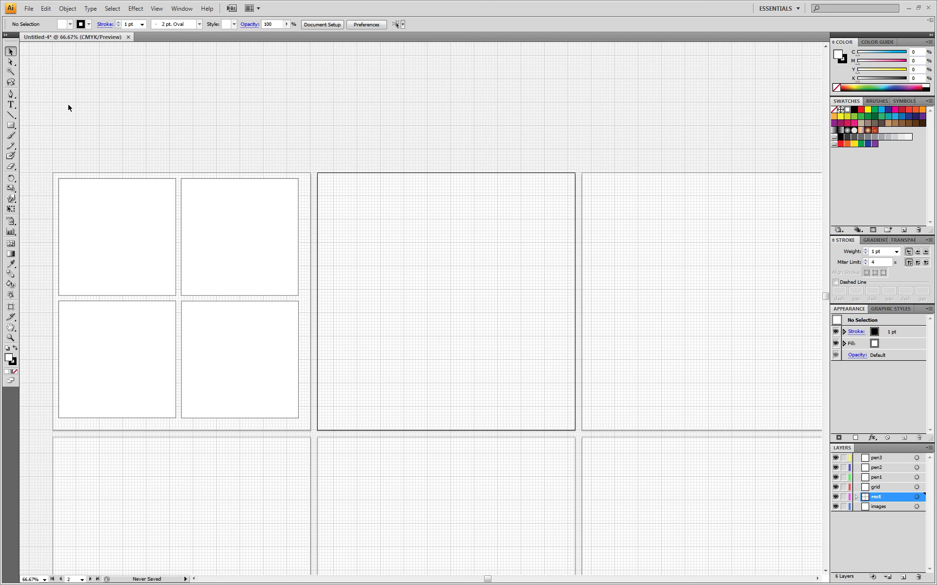
right_click(358, 241)
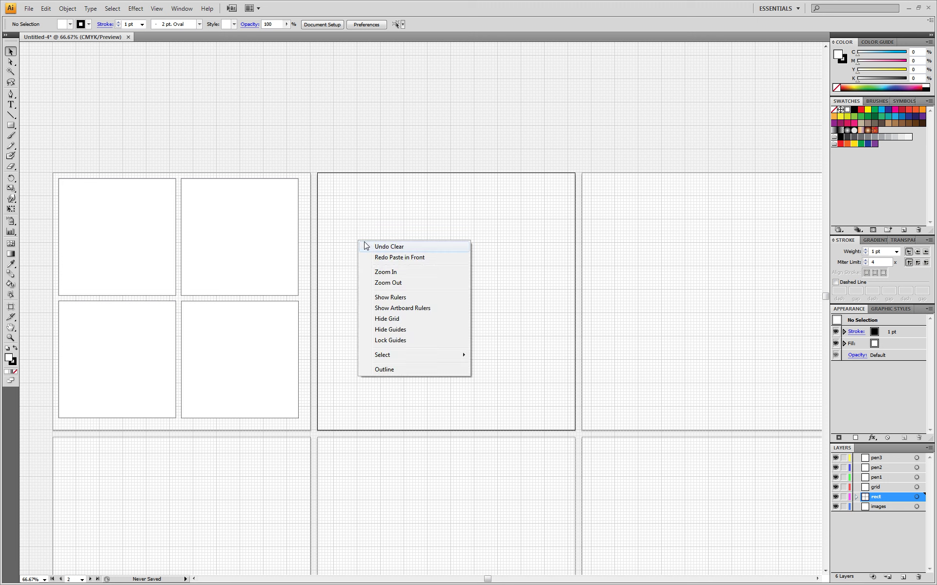
left_click(403, 318)
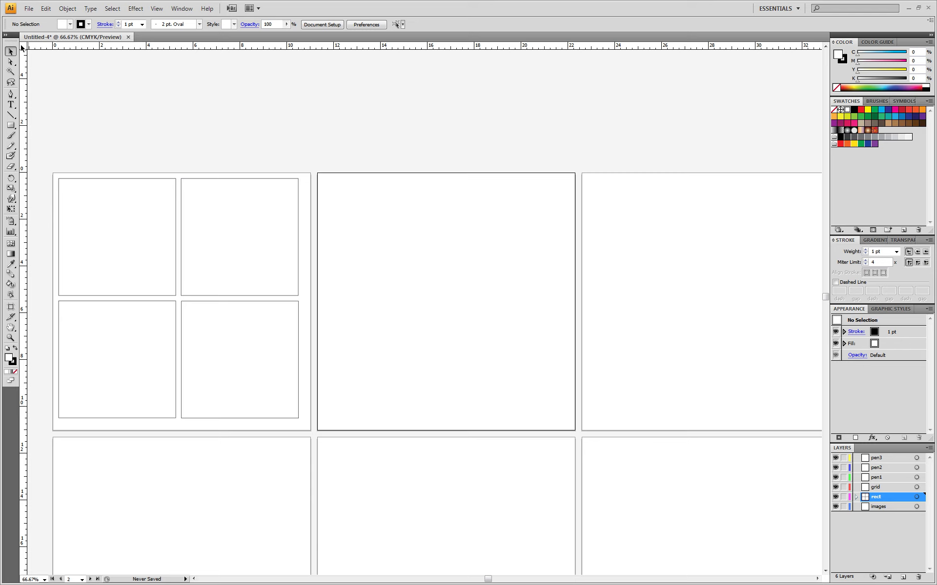
Zero the rulers at the artboard corner, drag guides to artboards 2 and 3, then select the grid
left_click_drag(24, 46, 318, 172)
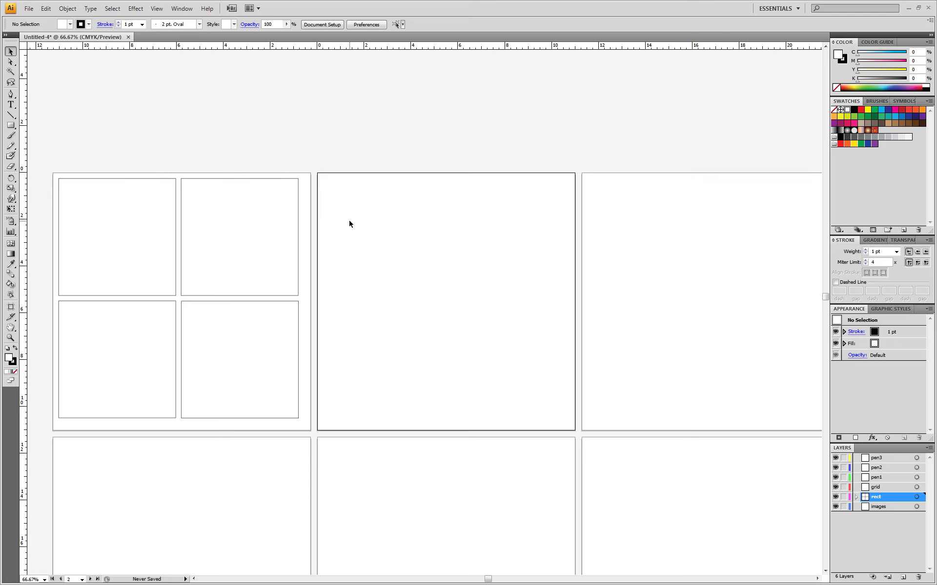
left_click_drag(23, 86, 322, 212)
left_click_drag(351, 47, 347, 180)
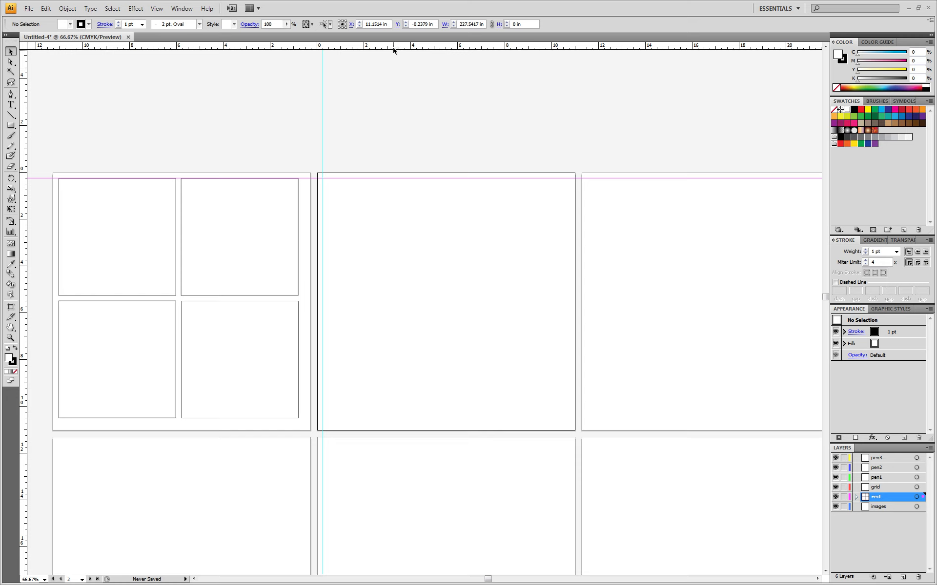
left_click_drag(23, 155, 586, 224)
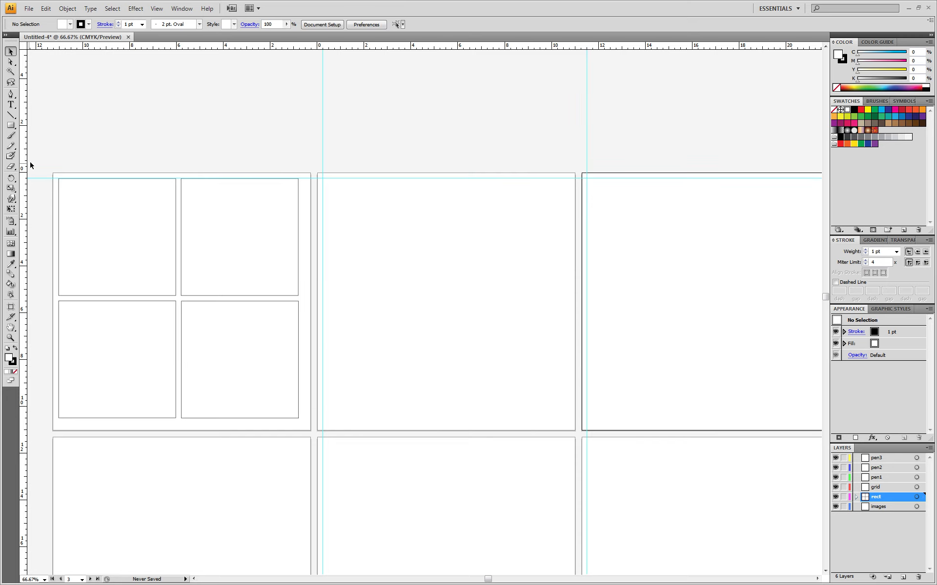
left_click_drag(44, 161, 305, 426)
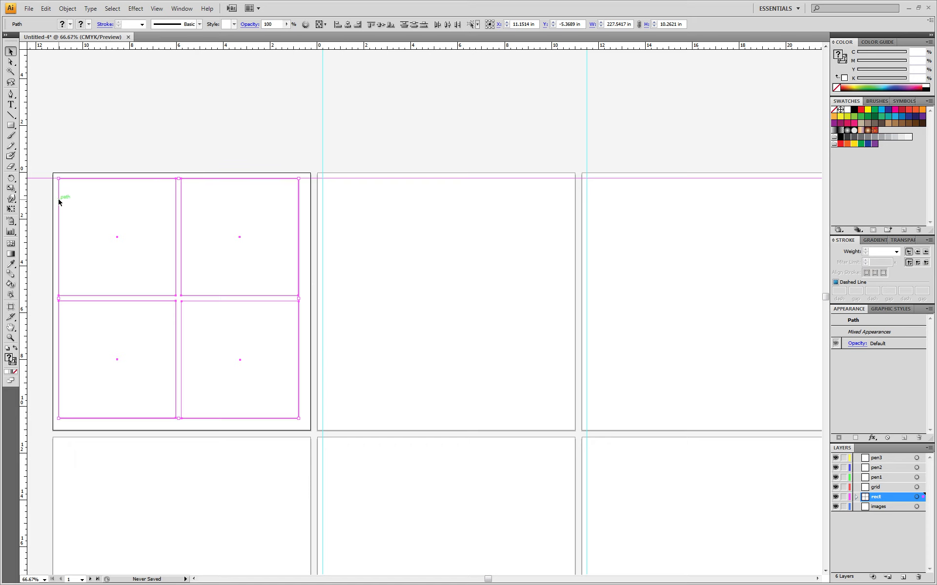
Drag copies of the four-square grid onto artboards 2 and 3, then deselect
left_click_drag(58, 202, 323, 205)
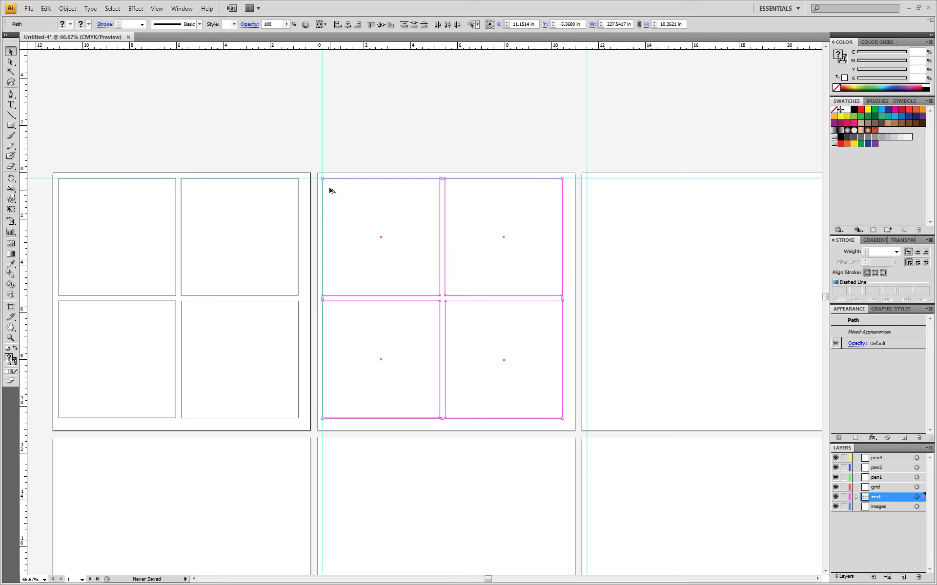
left_click(394, 201, "shift")
left_click_drag(332, 180, 597, 183)
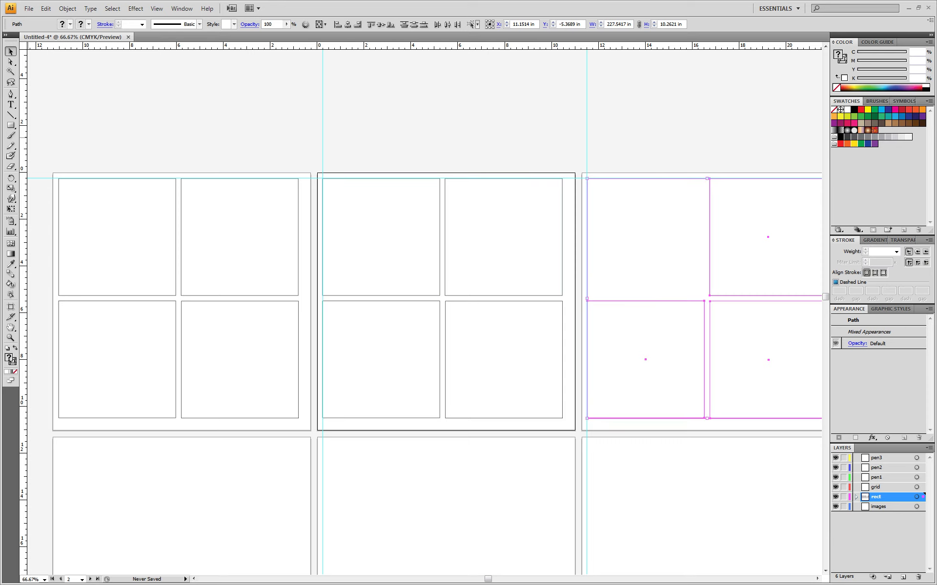
left_click(395, 164)
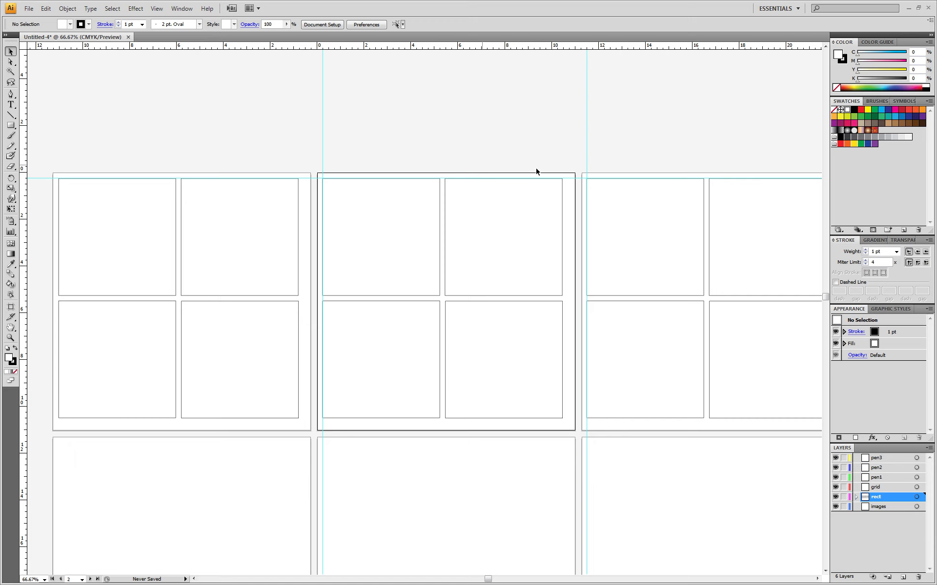
key("/")
Set fill and stroke to none and remove the first vertical and horizontal guides
key("x")
key("/")
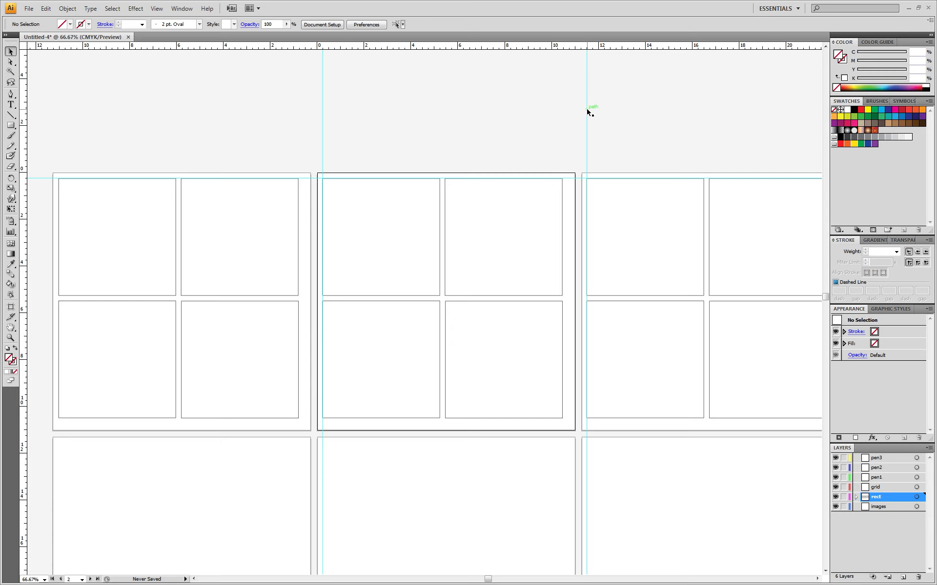
left_click_drag(587, 111, 40, 107)
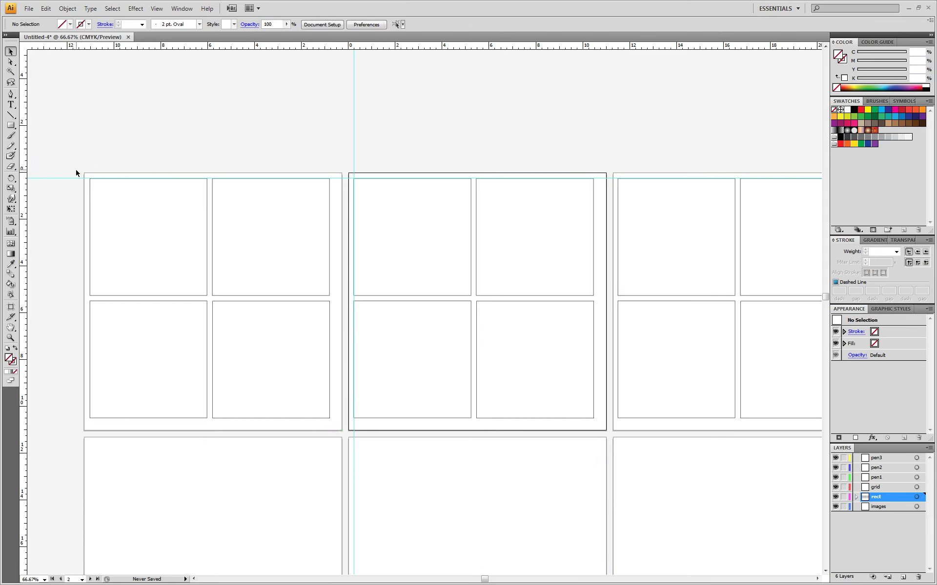
left_click_drag(75, 181, 77, 95)
key("Delete")
Delete the remaining vertical and horizontal guides over the top-row artboards
left_click_drag(355, 103, 334, 105)
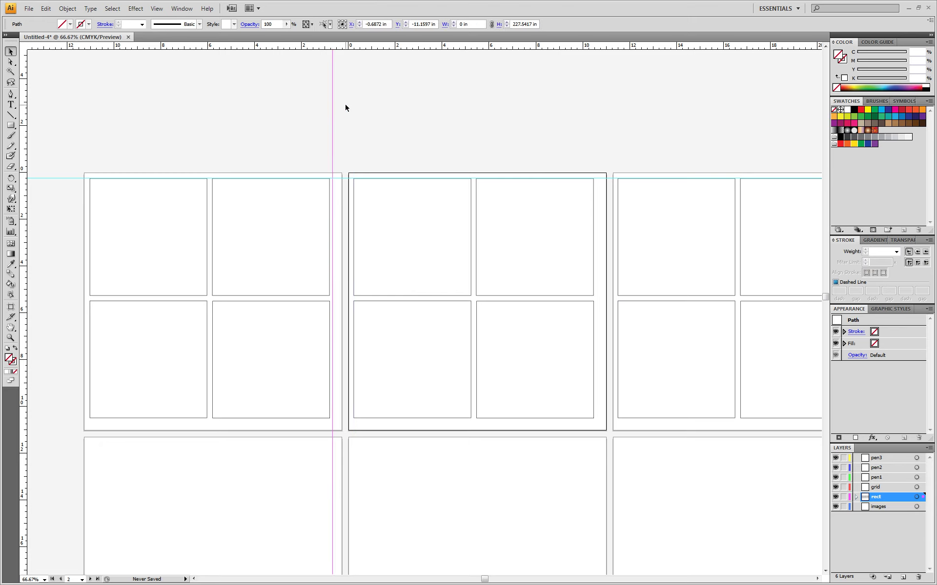
key("Delete")
left_click_drag(340, 180, 341, 119)
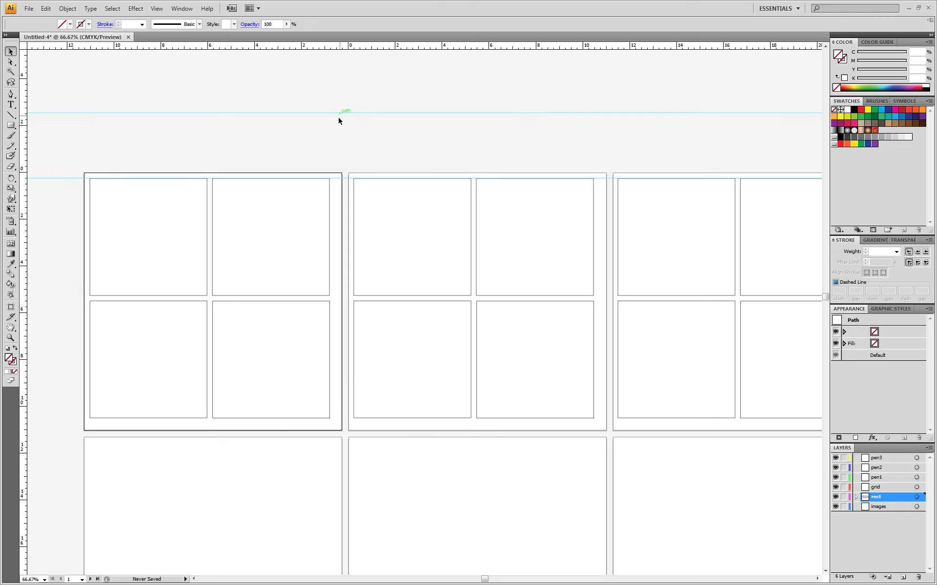
key("Delete")
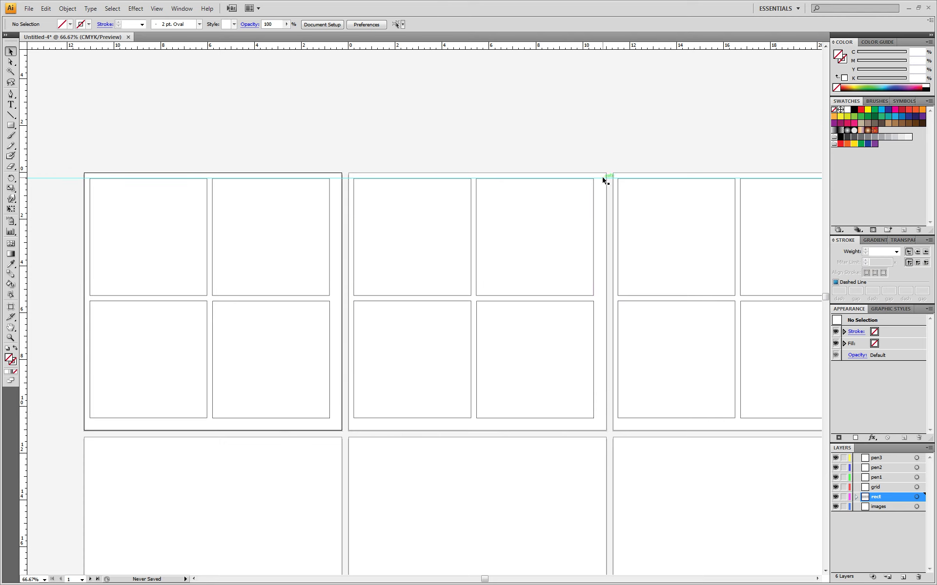
left_click_drag(606, 180, 562, 128)
key("Delete")
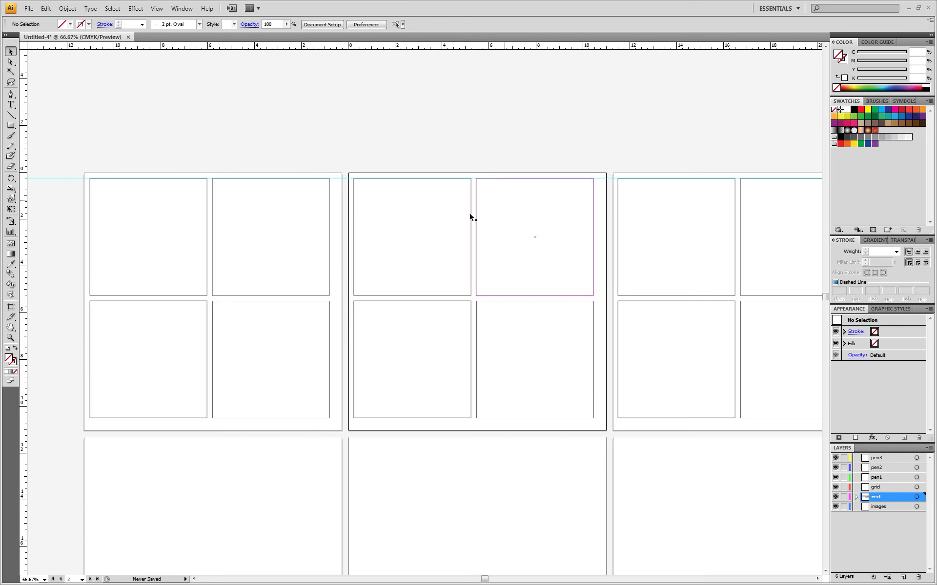
left_click(58, 179)
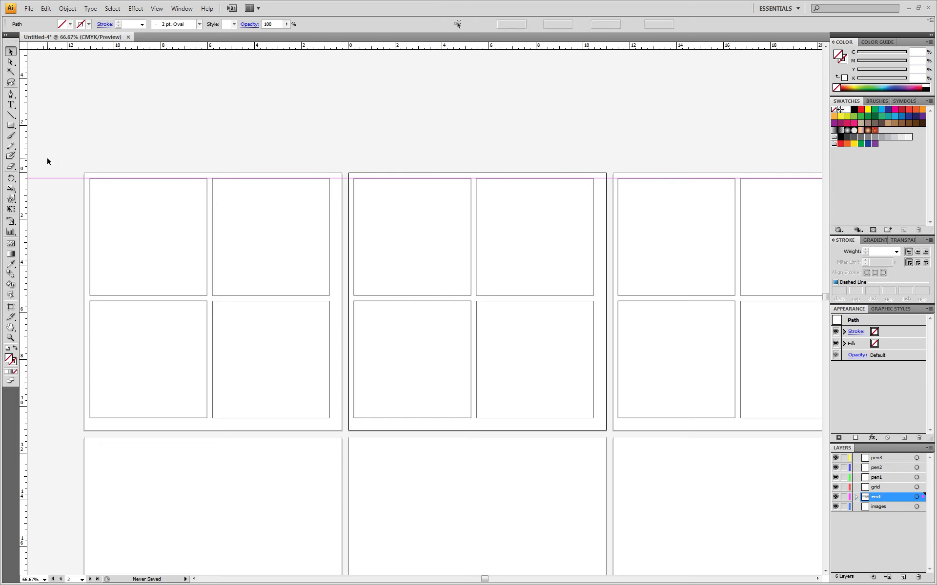
key("Delete")
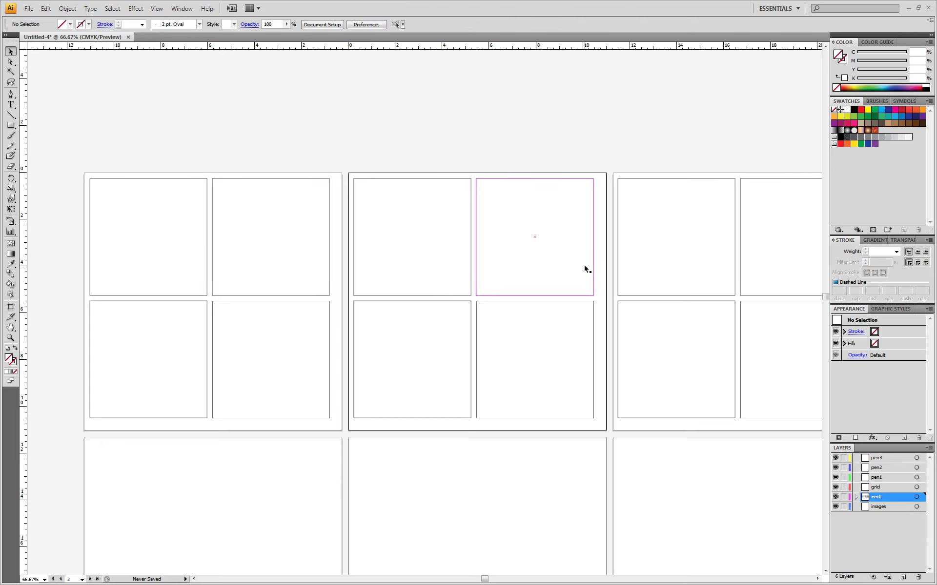
Lock the rect layer and make the right-hand artboard active
left_click(843, 496)
left_click(697, 281)
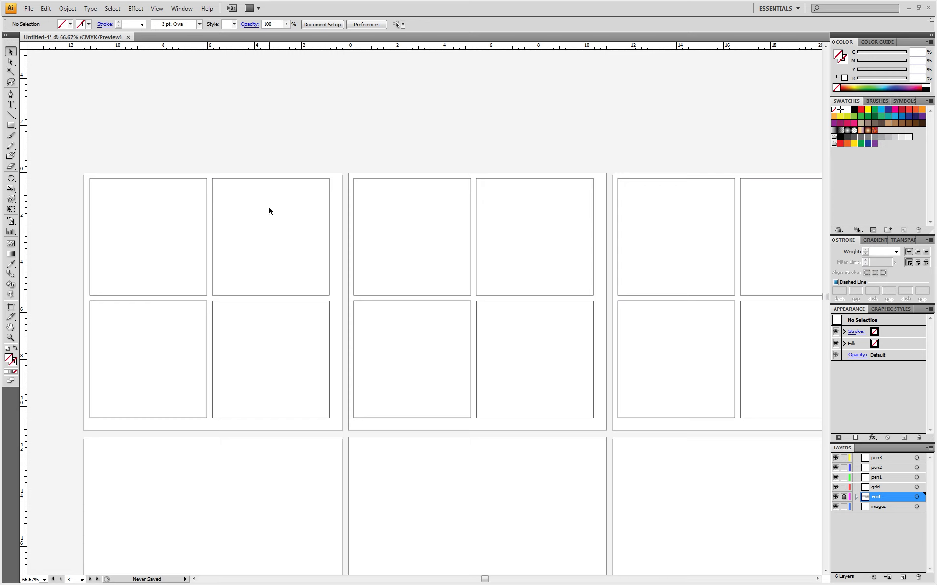
scroll(270, 211, "down", 4)
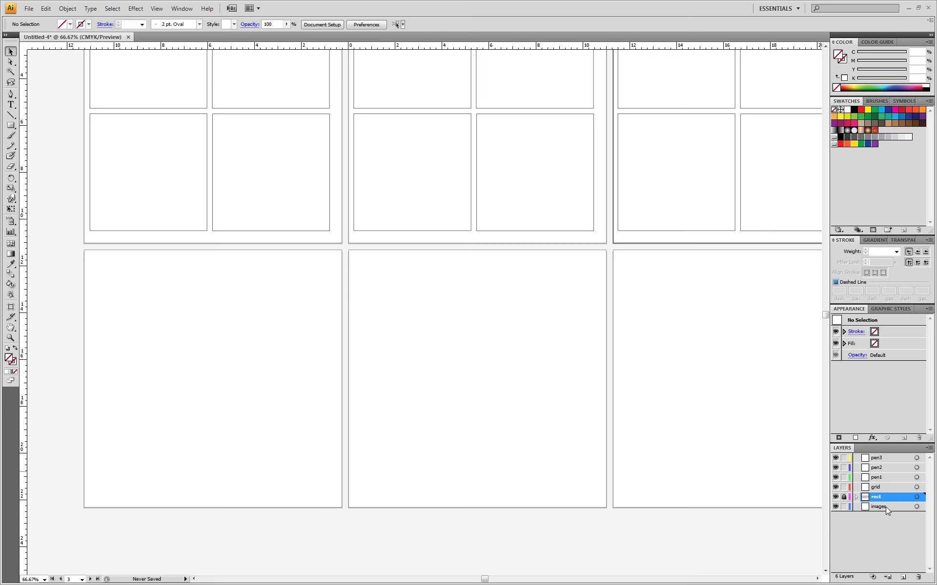
Unlock rect, add a vertical guide, zero the rulers at the lower-left artboard, add a horizontal guide
left_click(844, 498)
left_click_drag(24, 282, 88, 296)
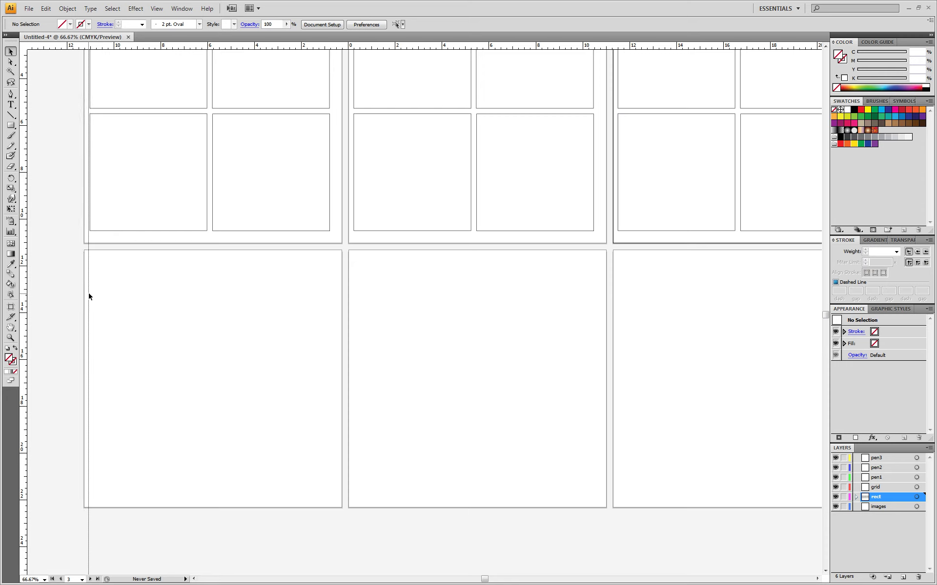
left_click(90, 295)
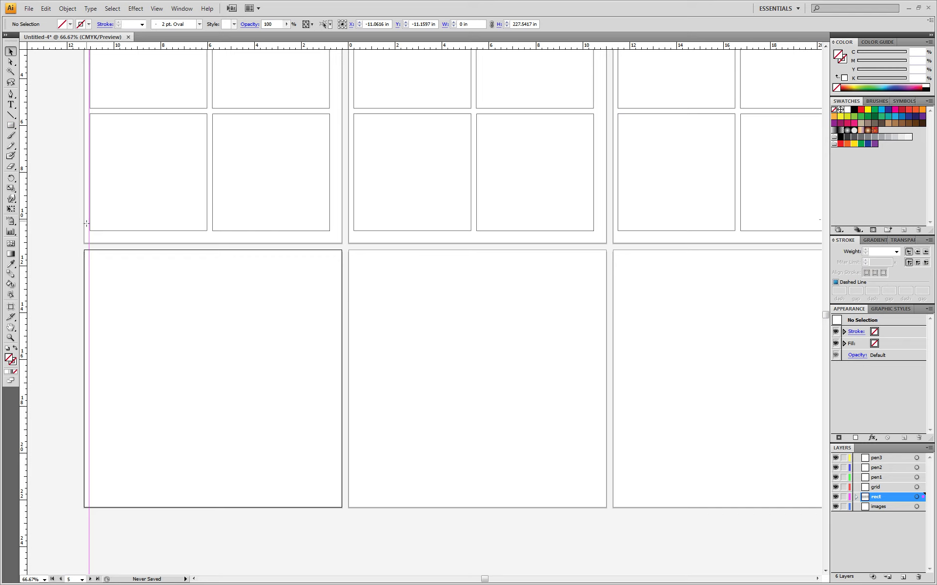
left_click_drag(23, 45, 84, 250)
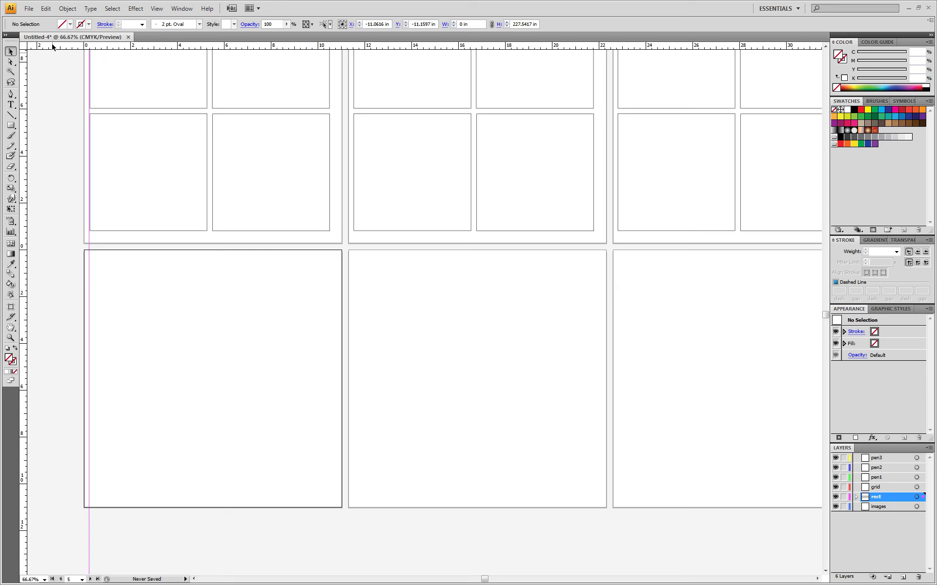
left_click_drag(55, 46, 142, 286)
Draw an 8 × 8 in rectangle on the lower-left artboard and nudge it onto the guide
left_click(11, 126)
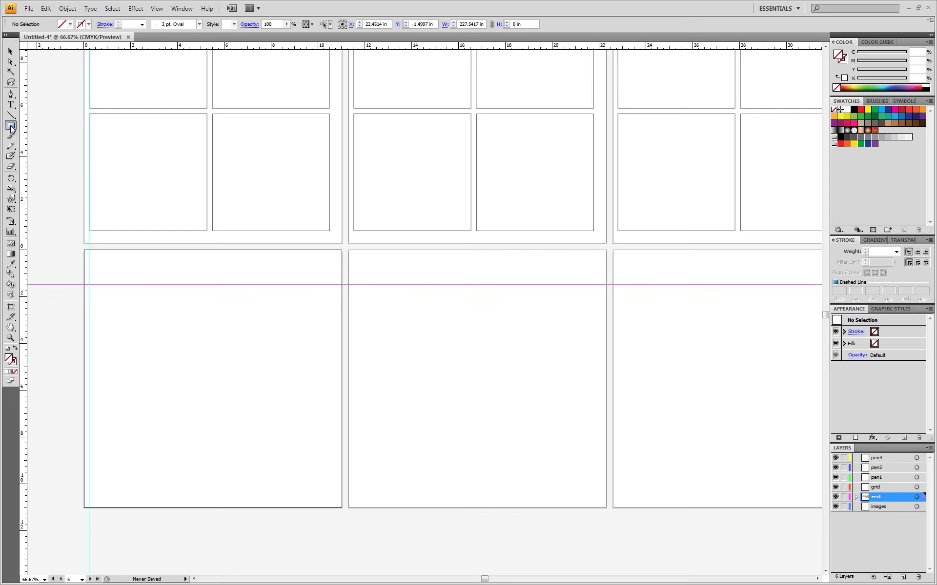
left_click(88, 283)
type("8")
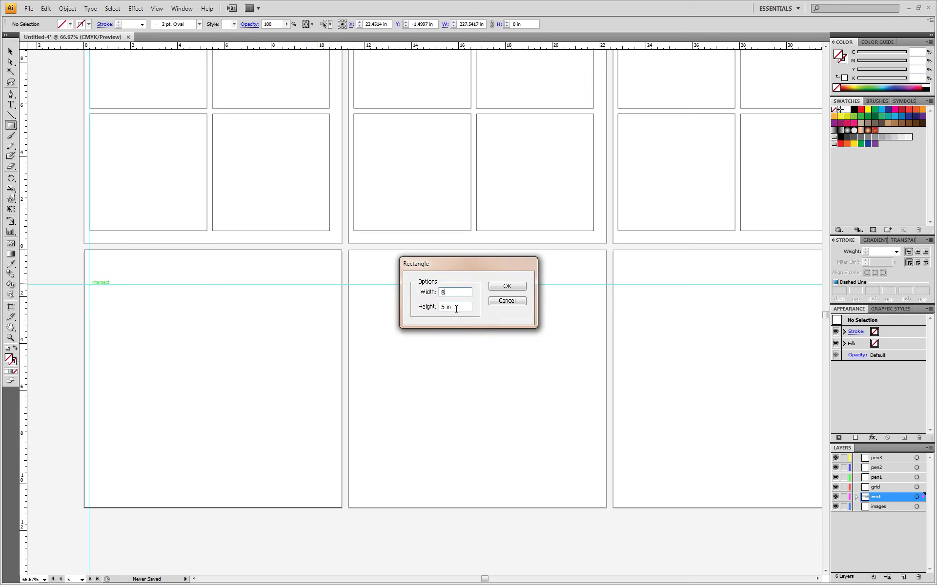
key("Tab")
type("8")
left_click(507, 286)
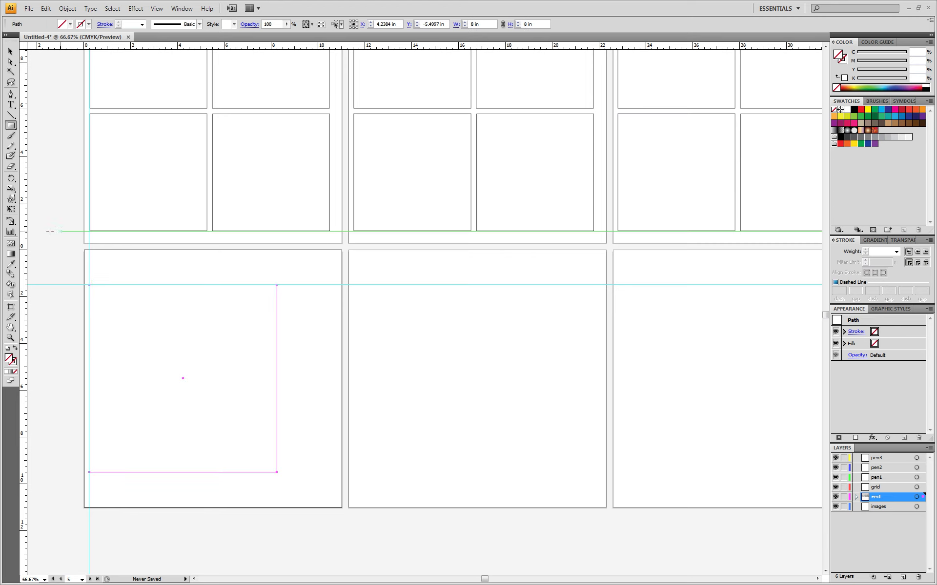
left_click(11, 51)
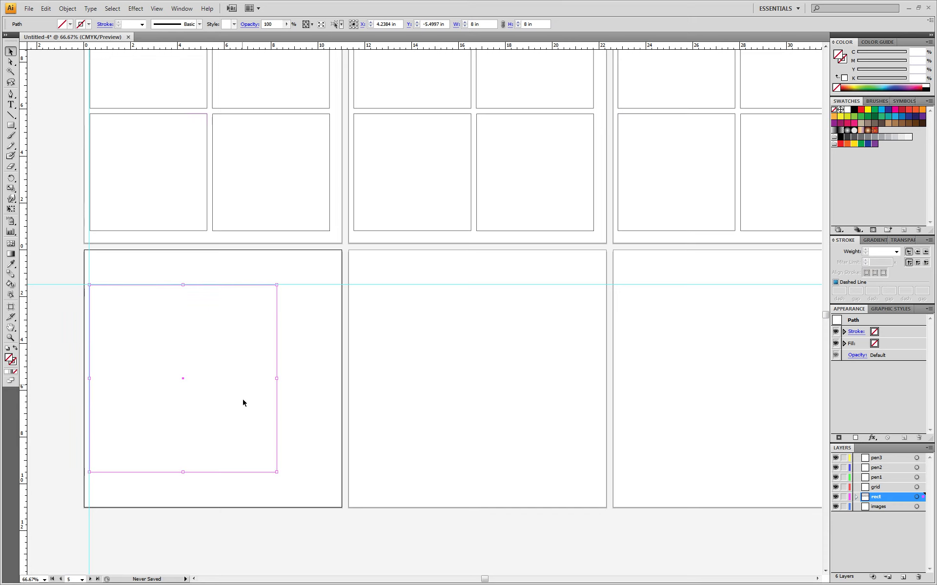
mouse_move(284, 394)
left_mouse_down()
mouse_move(311, 396)
mouse_move(295, 399)
left_mouse_up()
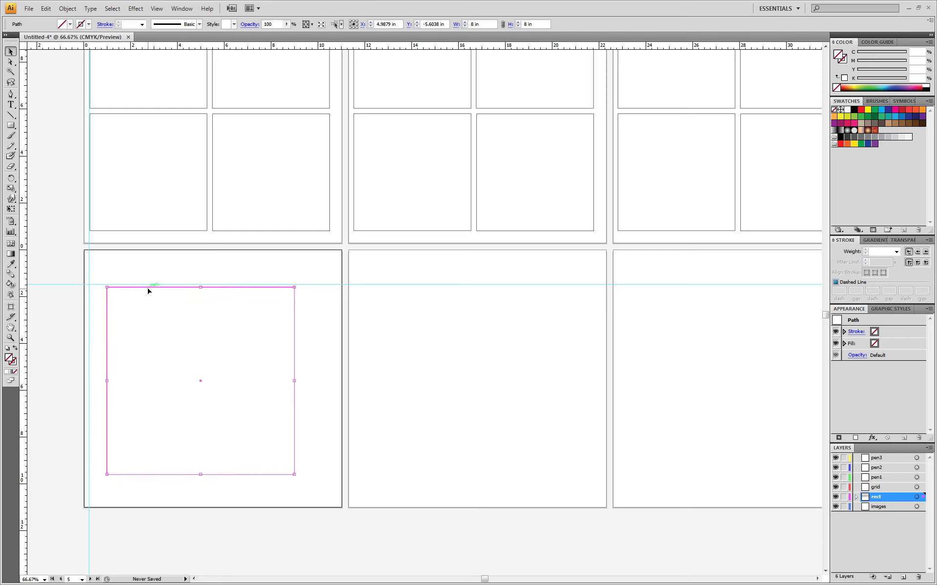
key("Up")
key("Up")
key("Up")
key("Up")
key("Up")
key("Up")
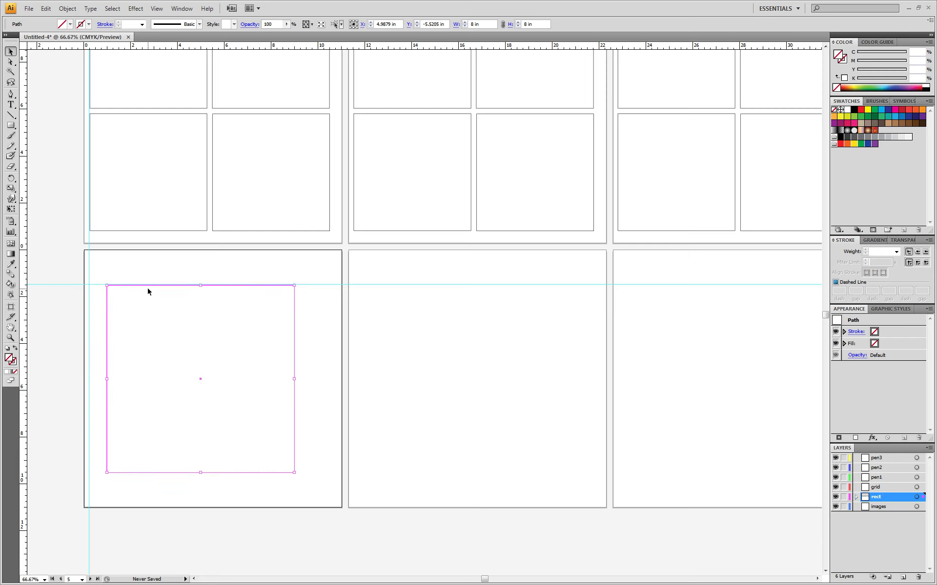
left_click(403, 330)
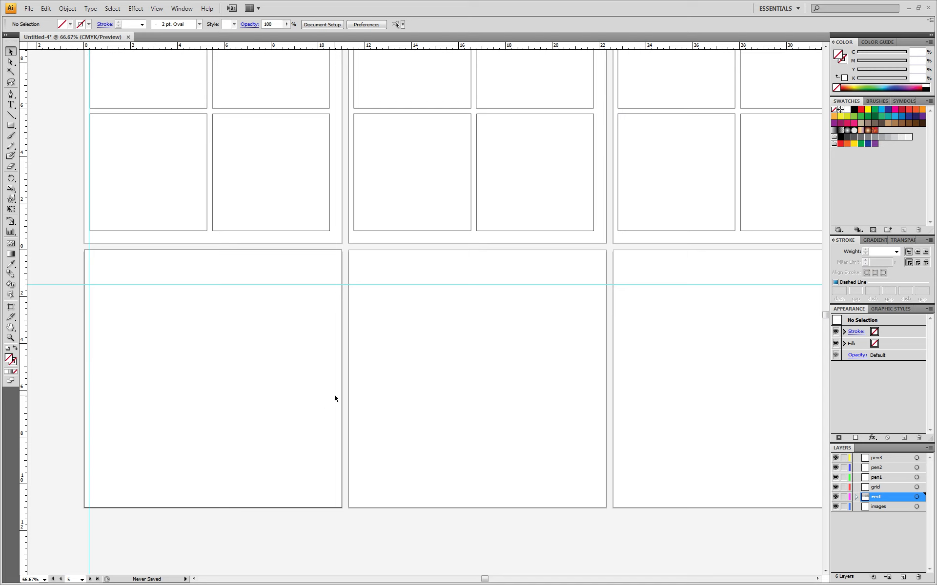
Give the 8-inch square a black stroke from the control bar swatches
left_click_drag(327, 409, 175, 337)
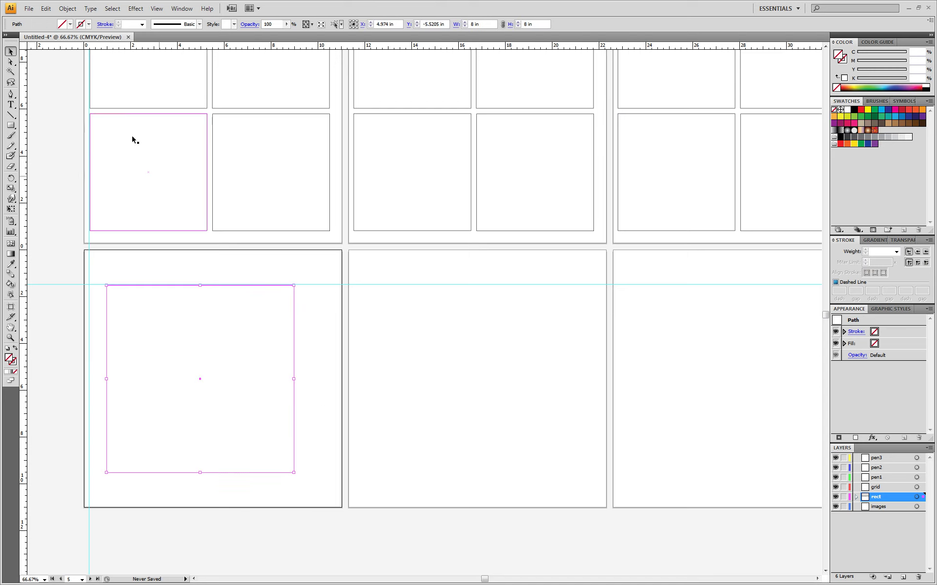
left_click(89, 24)
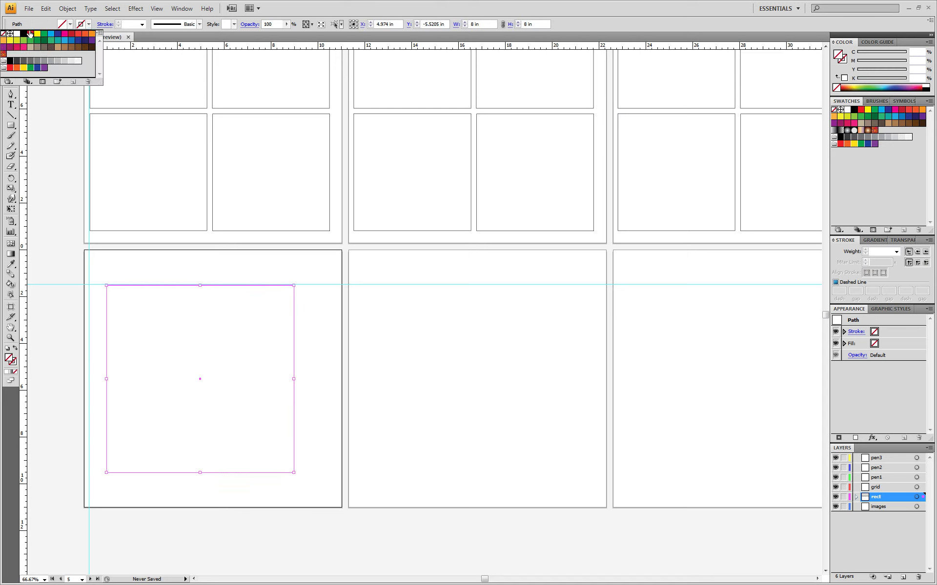
left_click(23, 33)
left_click(54, 115)
left_click(364, 309)
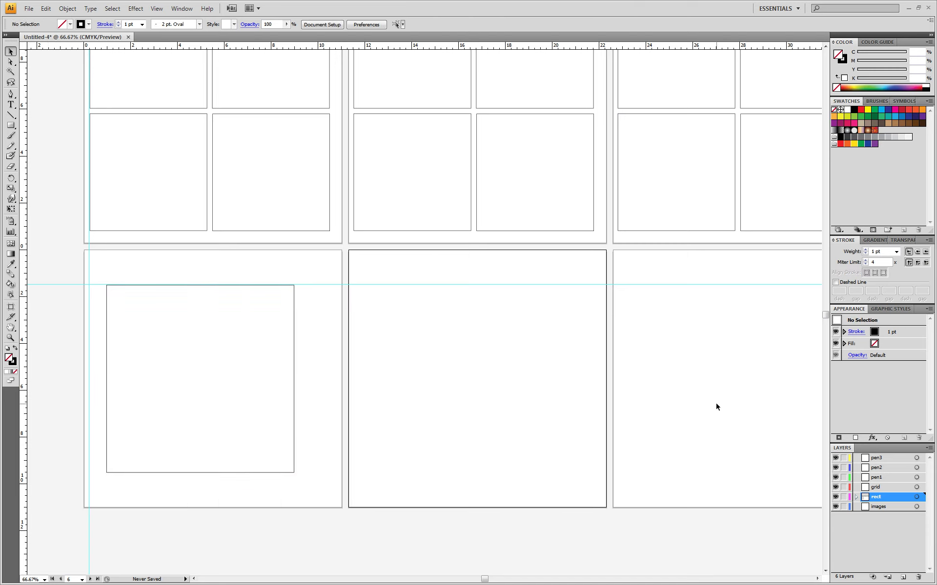
Unlock rect and Alt-drag copies of the square onto the next two bottom-row artboards
left_click(845, 498)
left_click(295, 311)
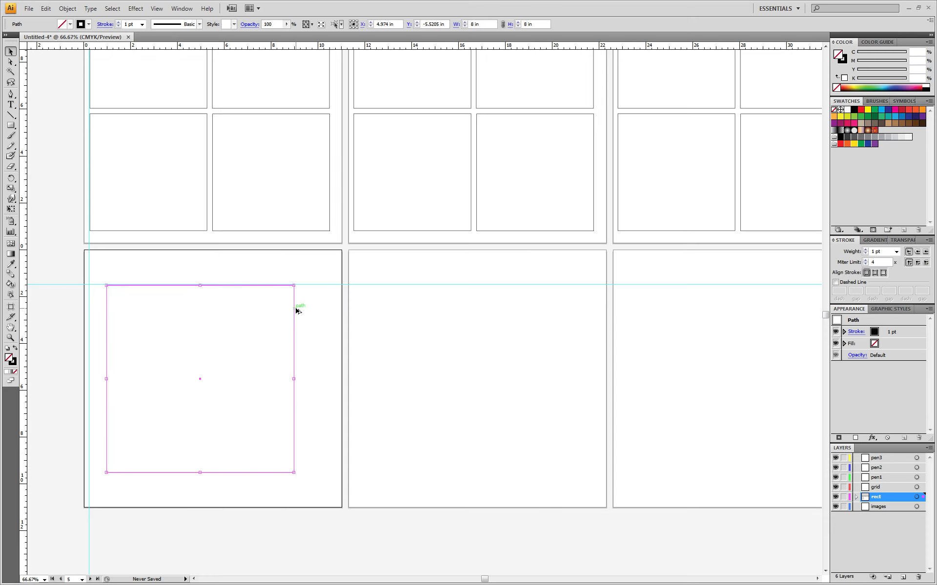
left_click_drag(295, 310, 564, 312)
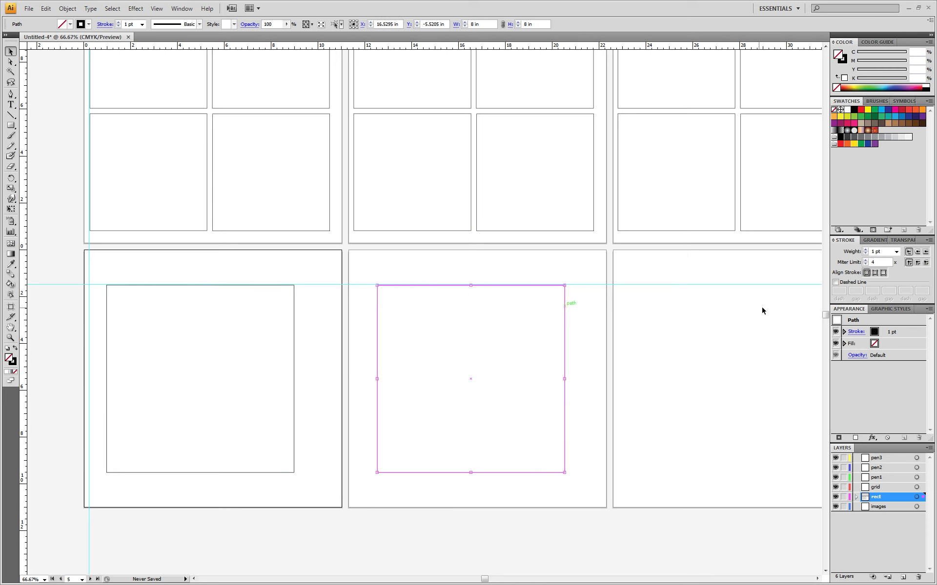
left_click(717, 313)
left_click_drag(717, 313, 309, 313)
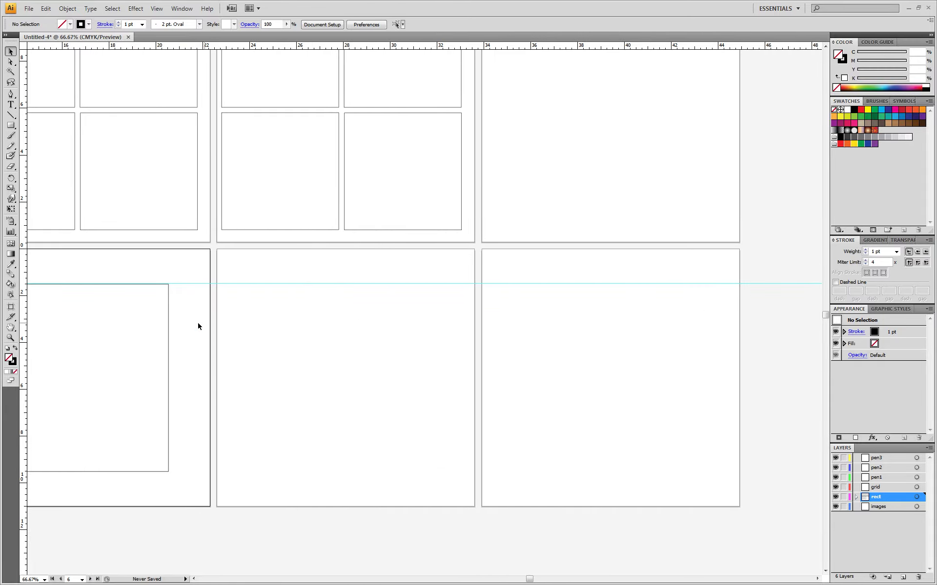
left_click(169, 320)
left_click_drag(171, 320, 597, 507)
left_click(452, 314)
left_click_drag(425, 402, 605, 374)
left_click_drag(542, 376, 180, 378)
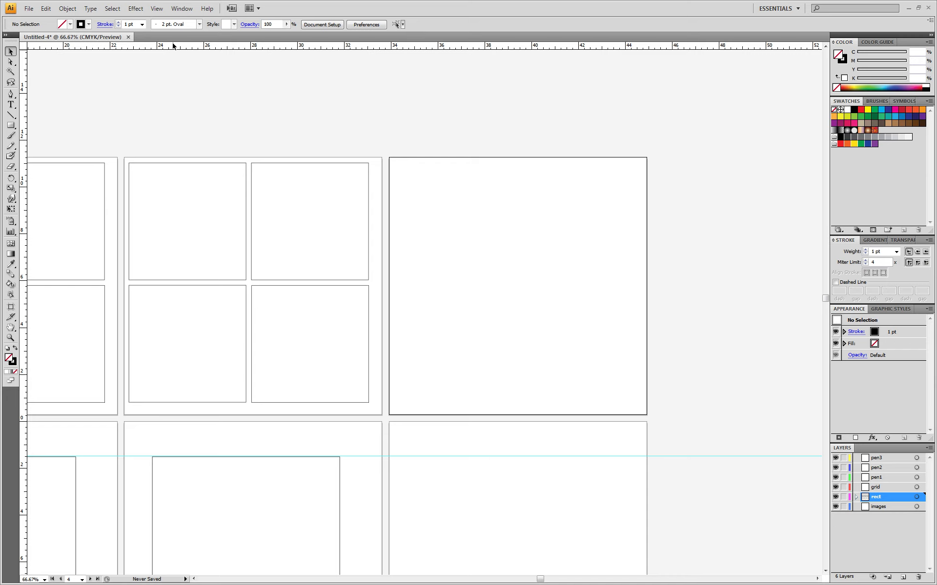
Add alignment guides, then Alt-drag a copy of the four-square grid onto the right top artboard
left_click_drag(187, 48, 308, 165)
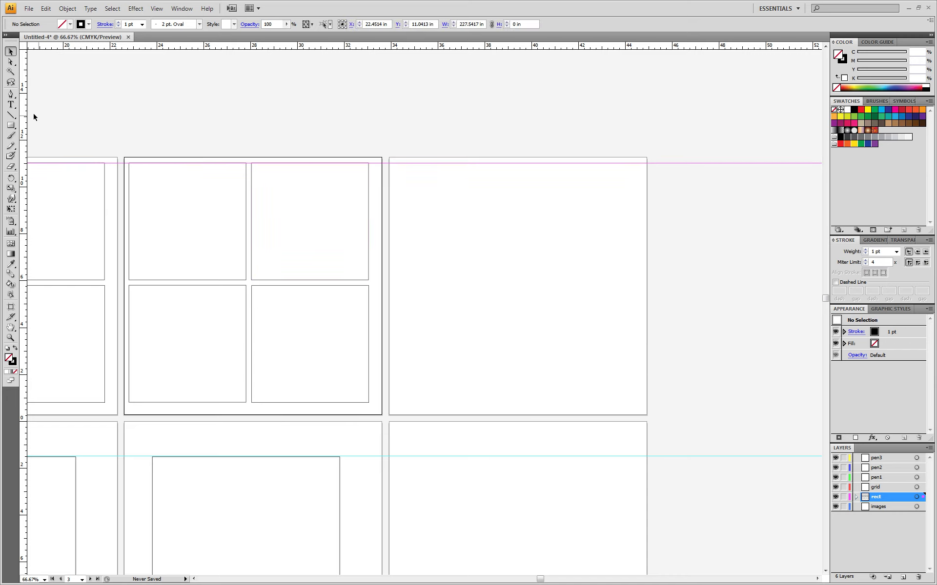
left_click_drag(27, 113, 398, 240)
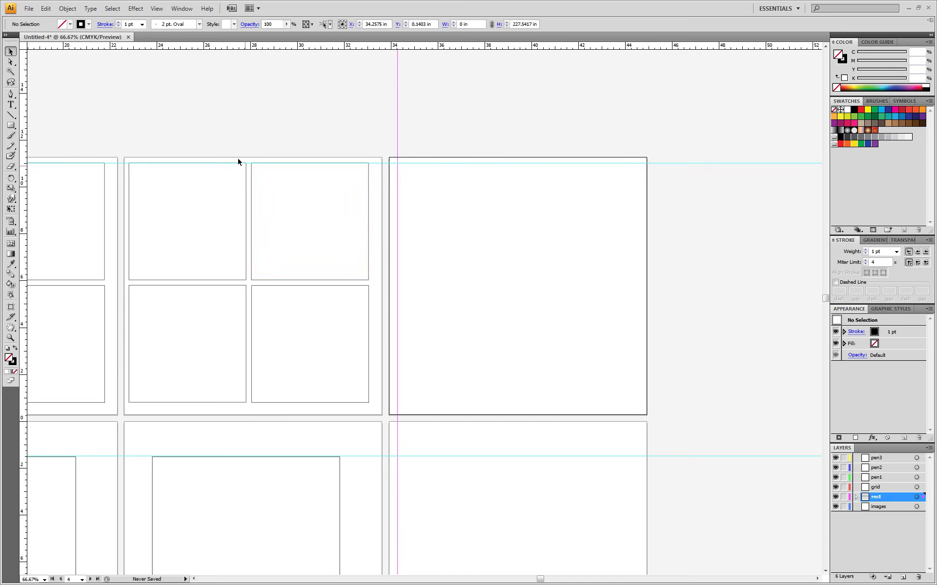
left_click(269, 125)
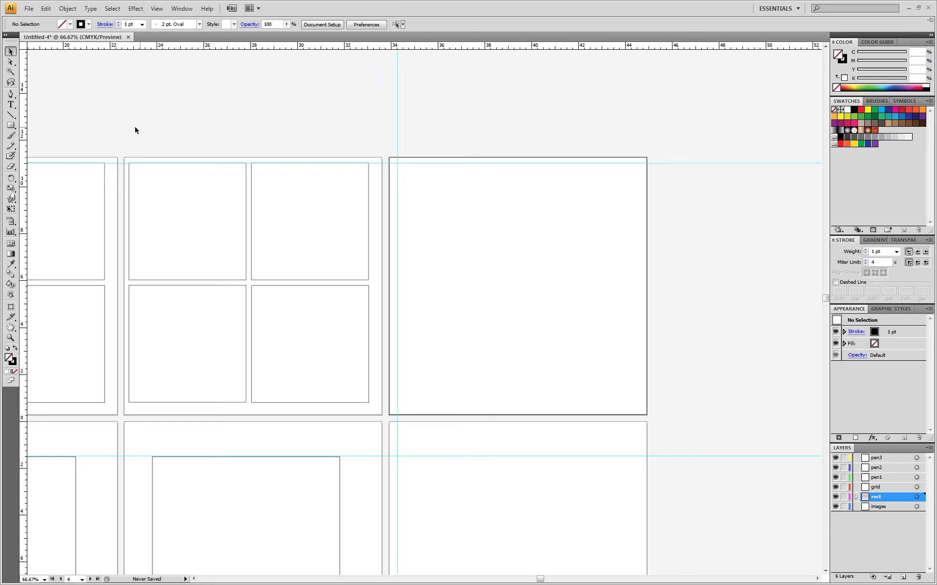
left_click_drag(124, 132, 382, 408)
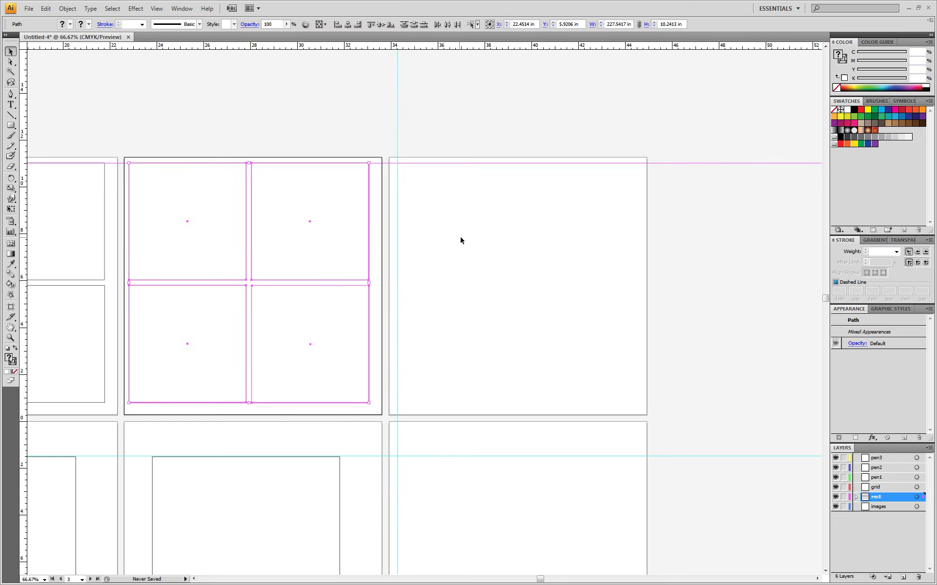
left_click(483, 163, "shift")
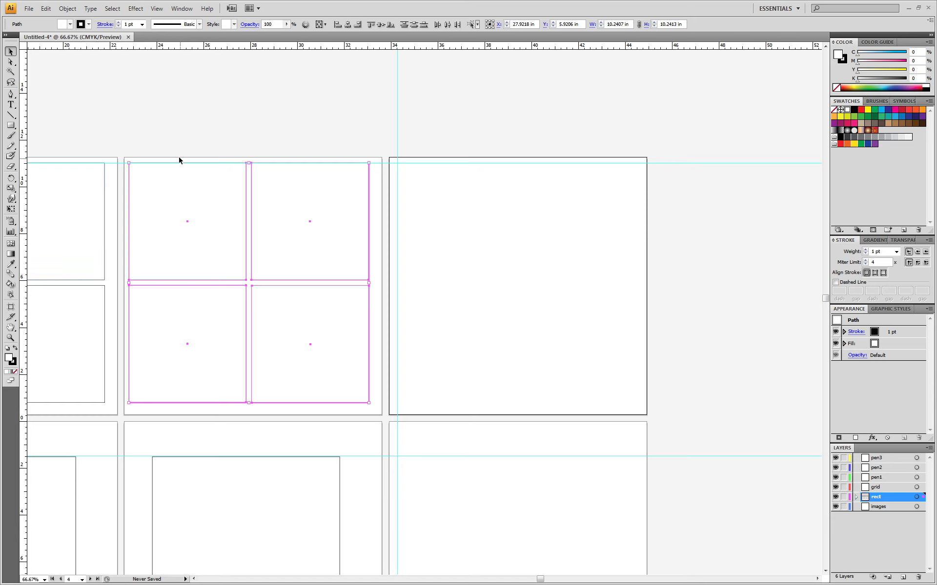
left_click_drag(178, 166, 437, 173)
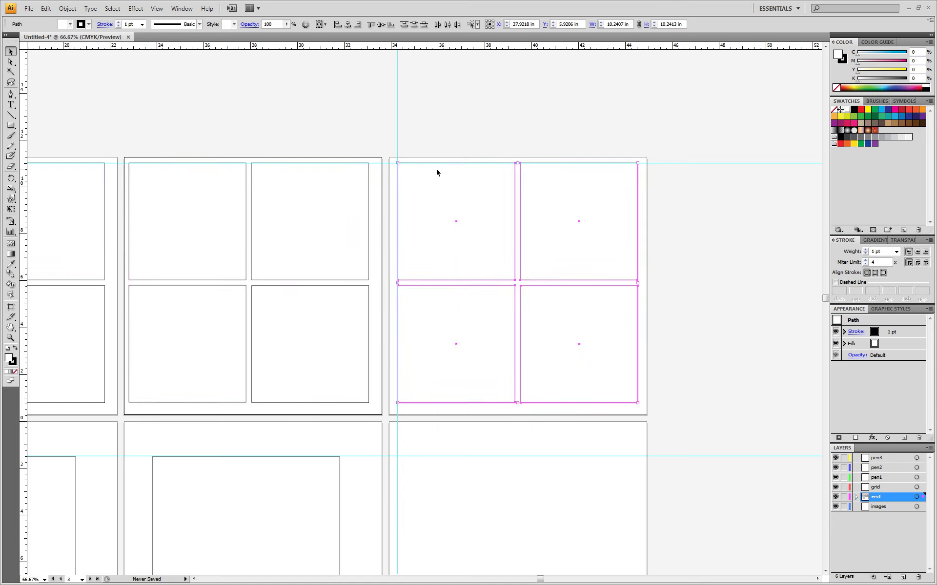
left_click(517, 109)
Alt-drag a copy of the 8-inch square onto the right bottom artboard
scroll(493, 188, "down", 3)
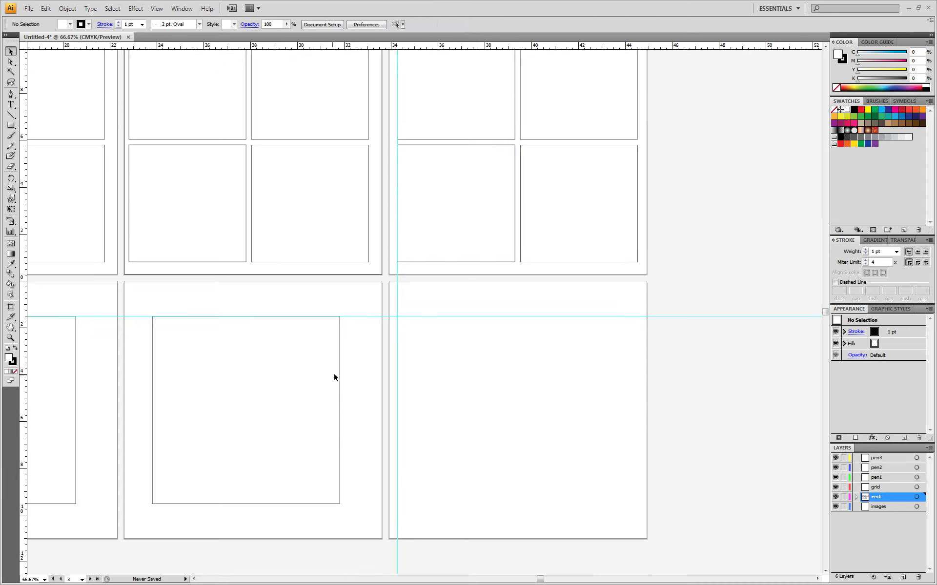
left_click(341, 373)
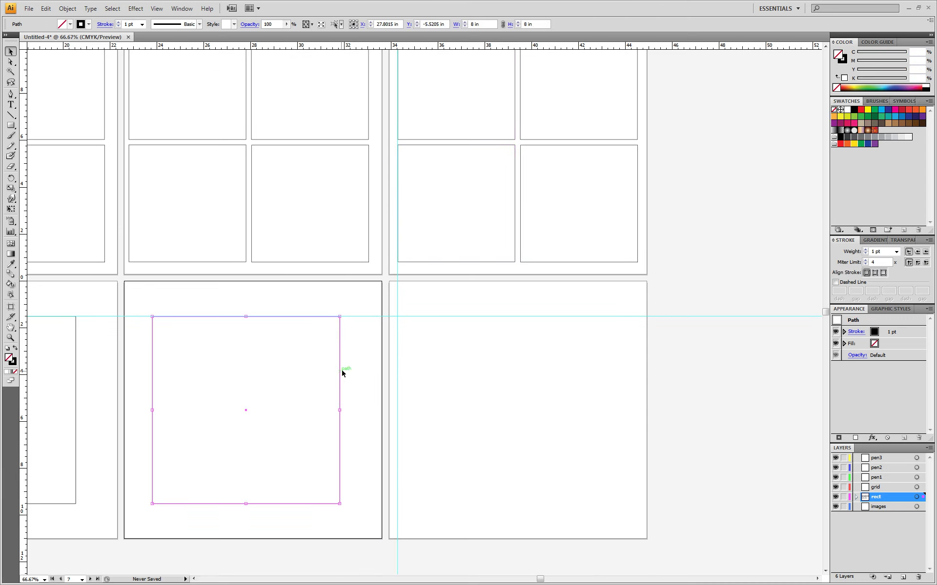
left_click_drag(341, 370, 610, 366)
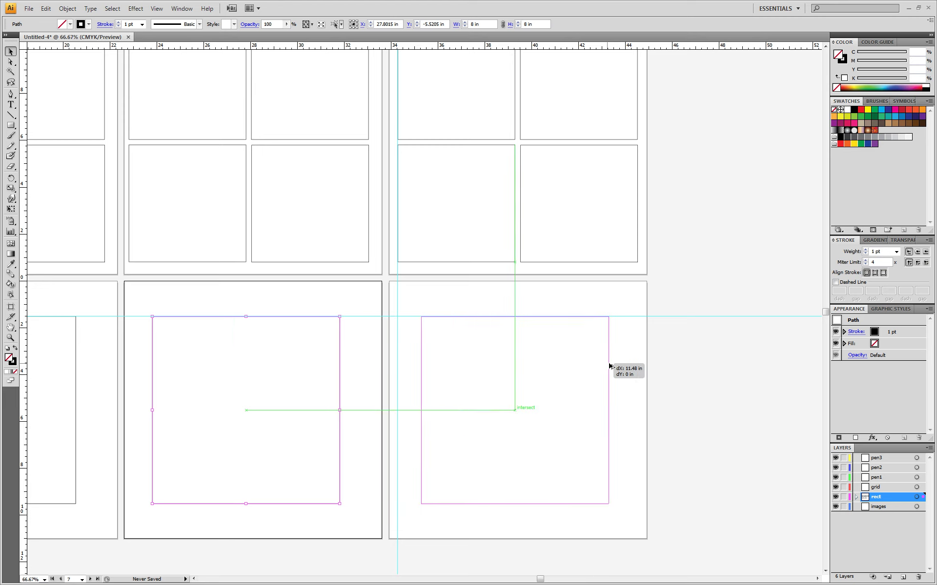
left_click_drag(609, 367, 609, 366)
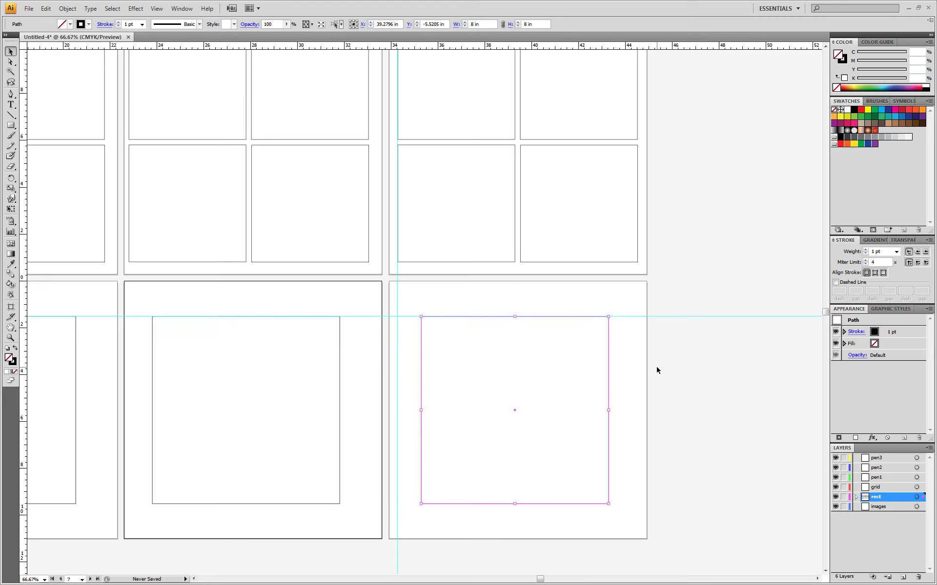
left_click(524, 361)
Zoom out to all eight artboards and delete both horizontal guides and both vertical guides
key("z")
left_click(451, 363, "alt")
left_click(451, 363, "alt")
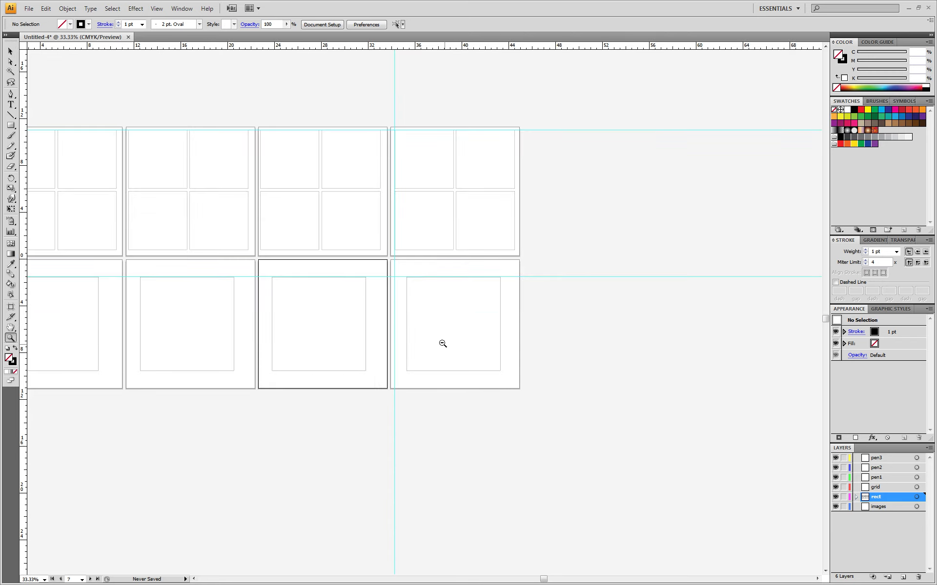
left_click(237, 265, "alt")
left_click(443, 291)
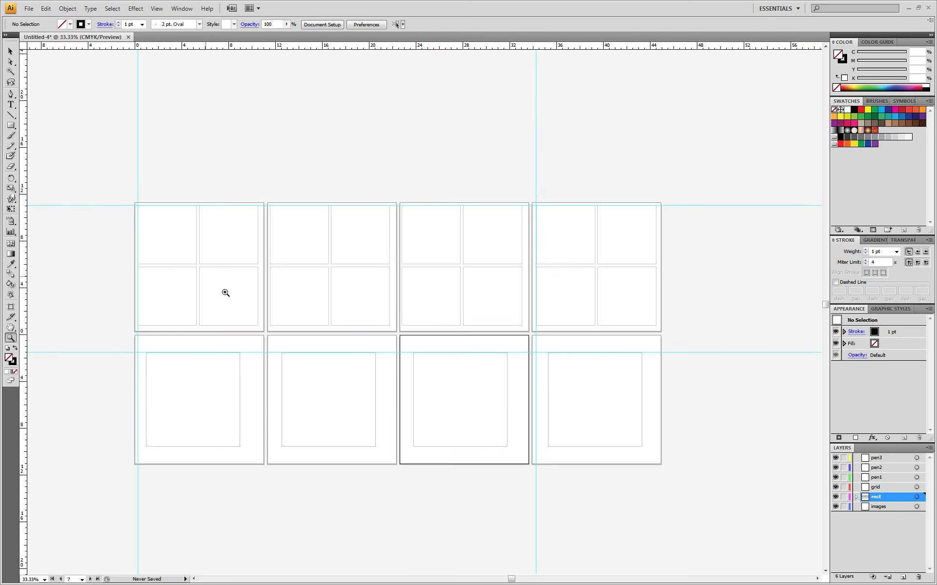
key("v")
left_click_drag(115, 377, 56, 150)
key("Delete")
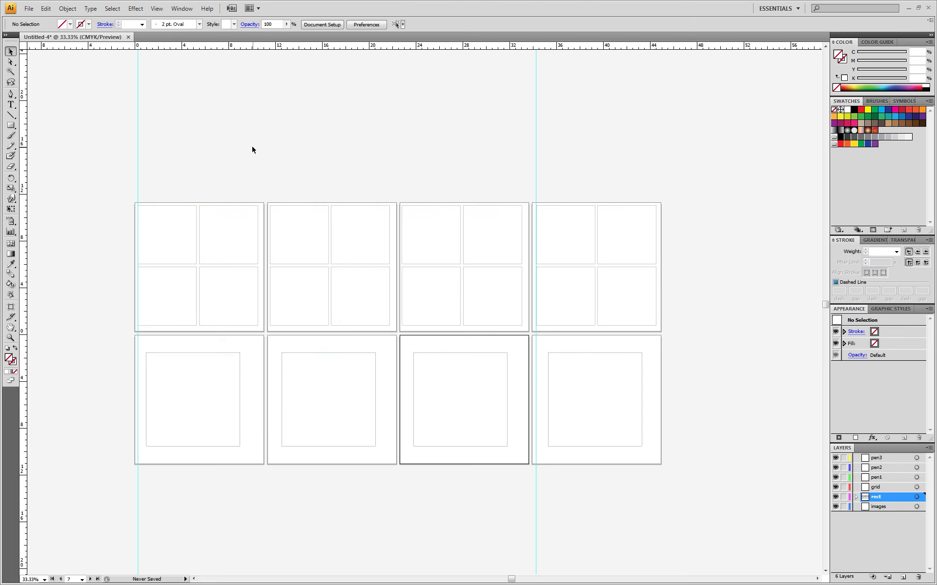
left_click_drag(252, 149, 51, 98)
key("Delete")
left_click_drag(673, 211, 418, 130)
key("Delete")
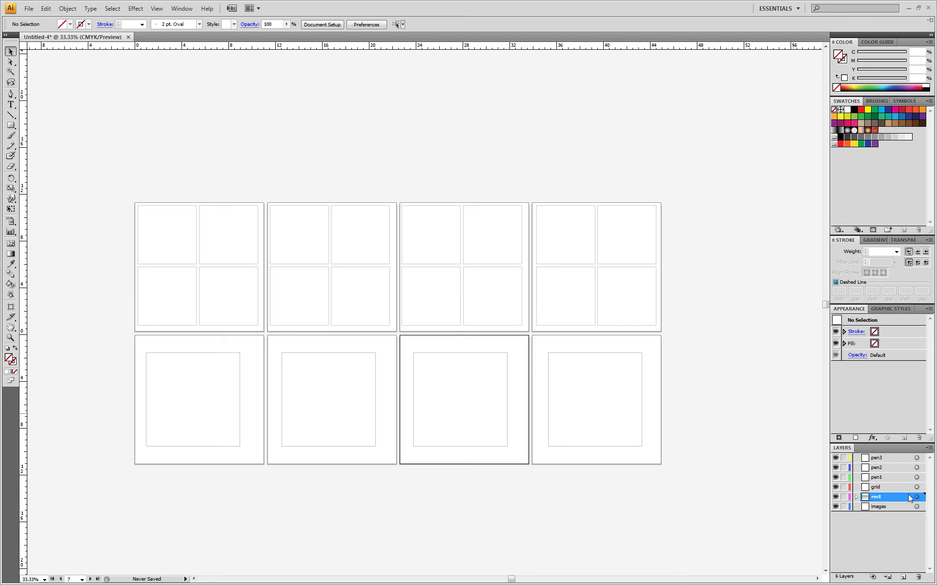
Lock the rect layer and make the images layer the working layer
left_click(843, 497)
left_click(885, 508)
left_click_drag(487, 299, 430, 232)
left_click(610, 360)
Place 00010-2560x1600 from the Desktop and move it into artboard 1's top-left square
left_click(136, 203)
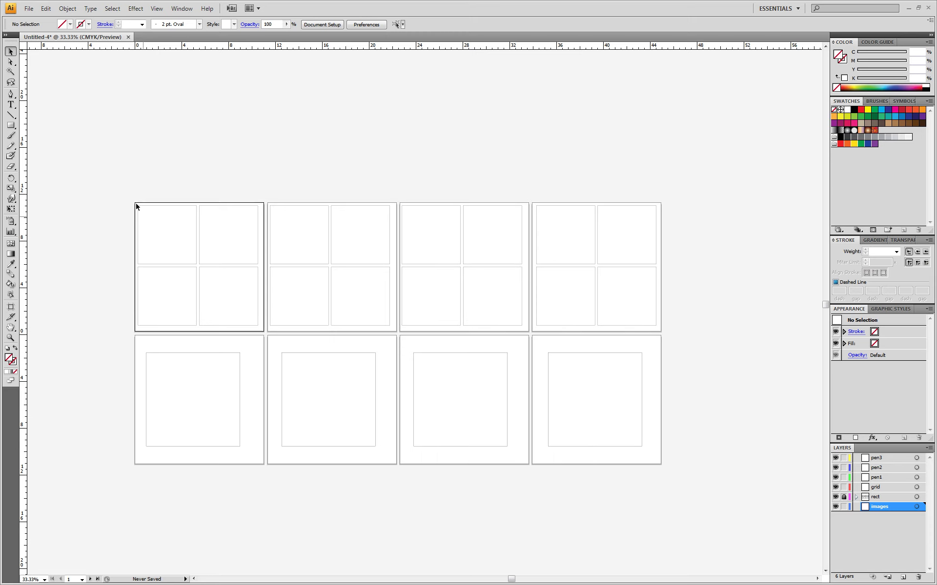
left_click(413, 416)
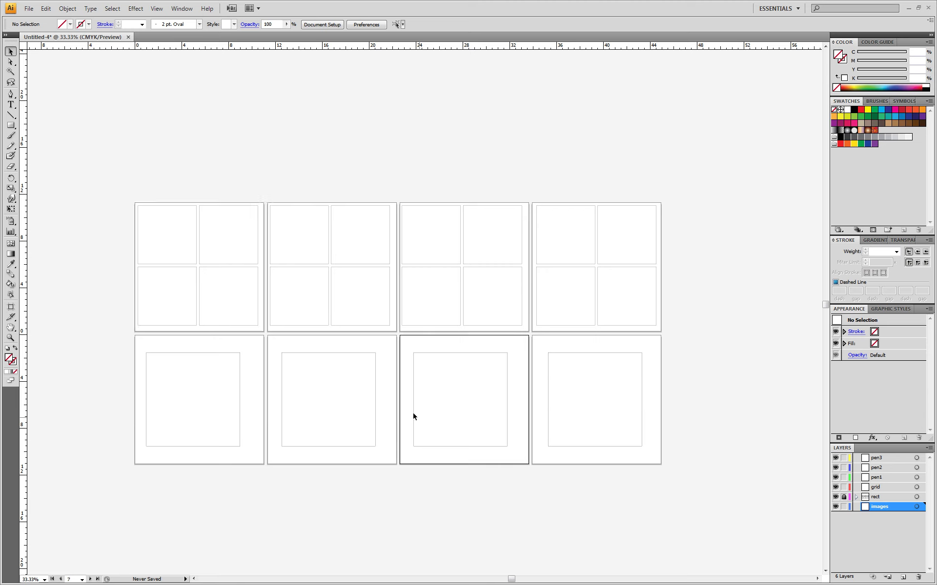
left_click(177, 264)
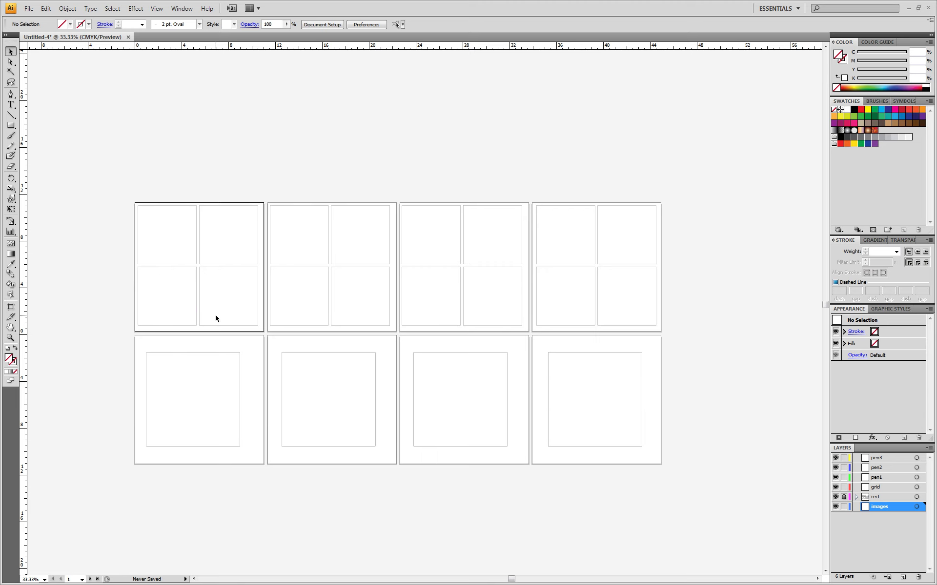
left_click(29, 9)
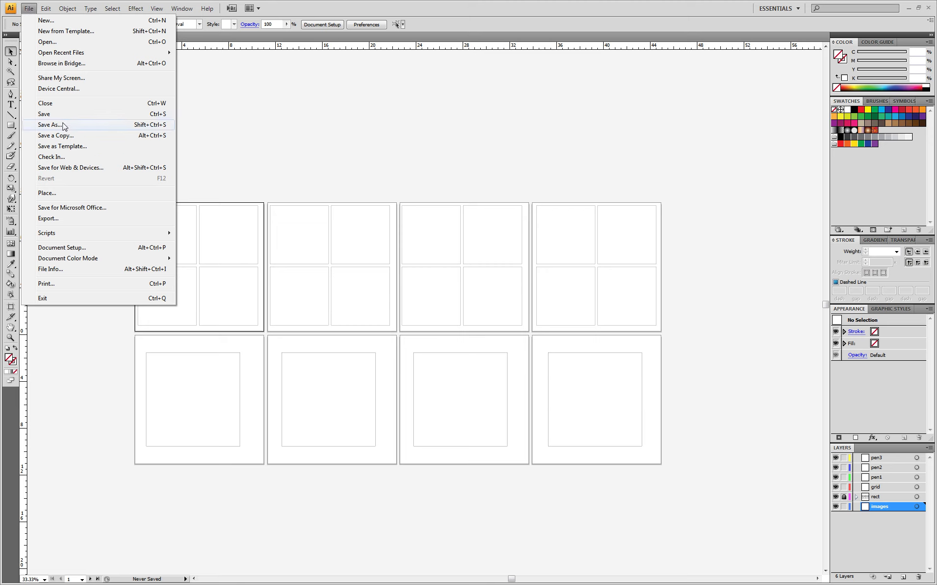
left_click(57, 195)
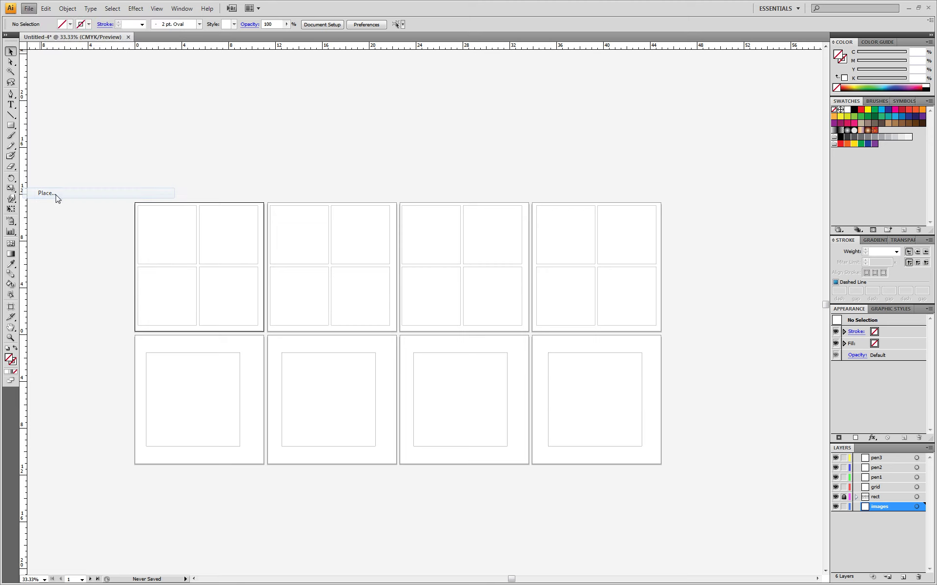
left_click(28, 75)
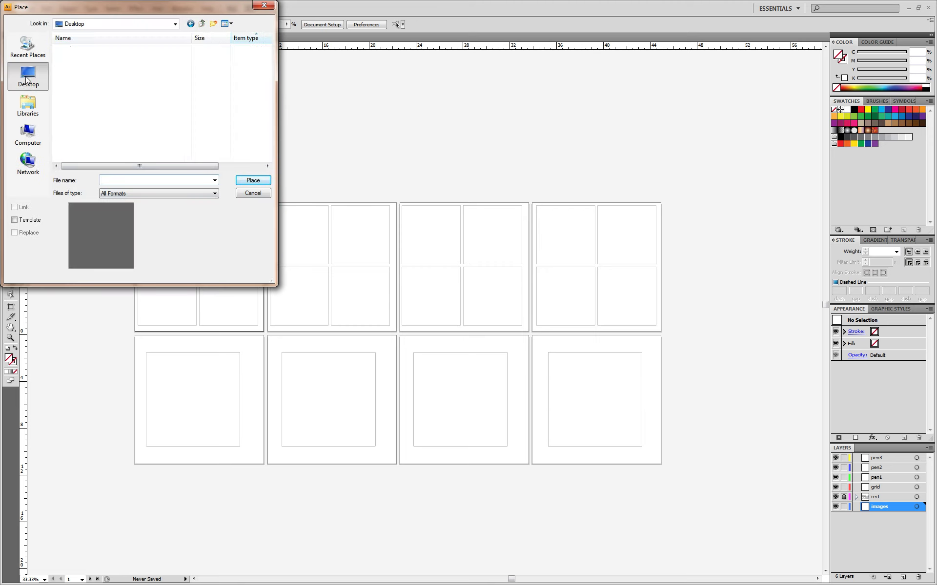
left_click(95, 105)
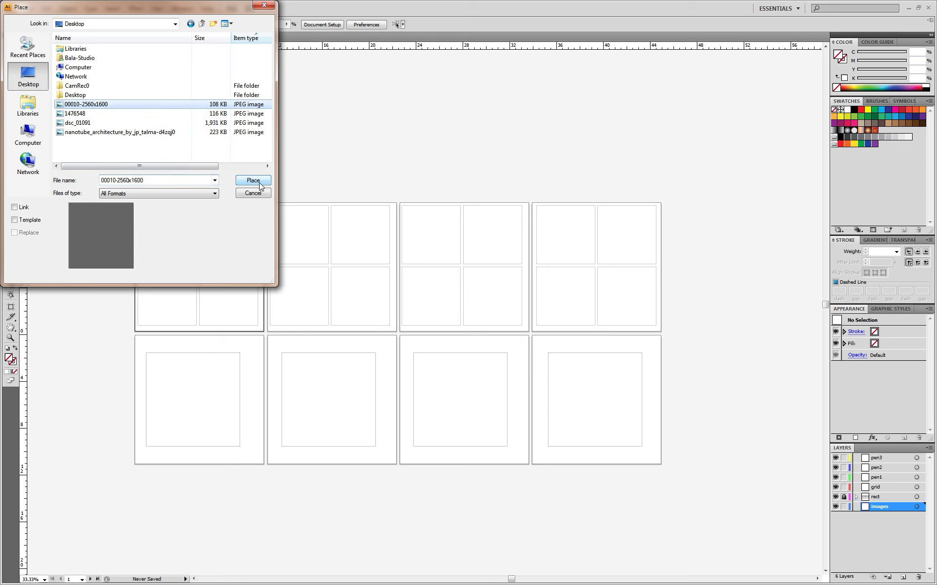
left_click(254, 180)
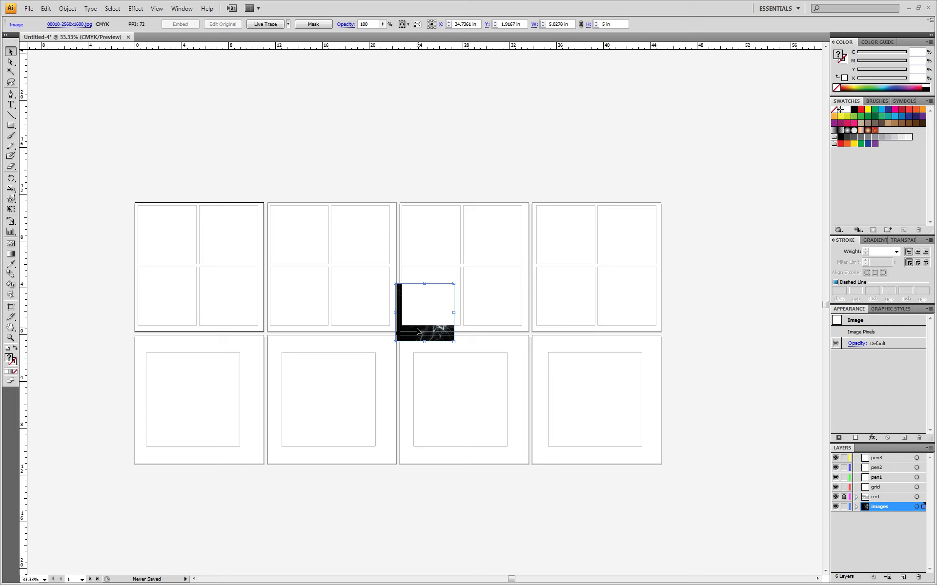
left_click_drag(413, 332, 155, 254)
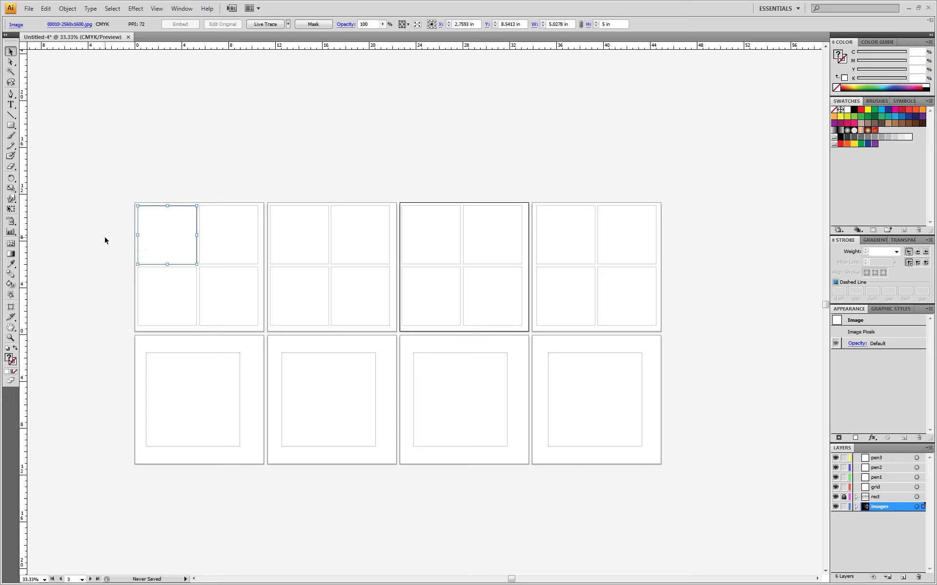
left_click(130, 326)
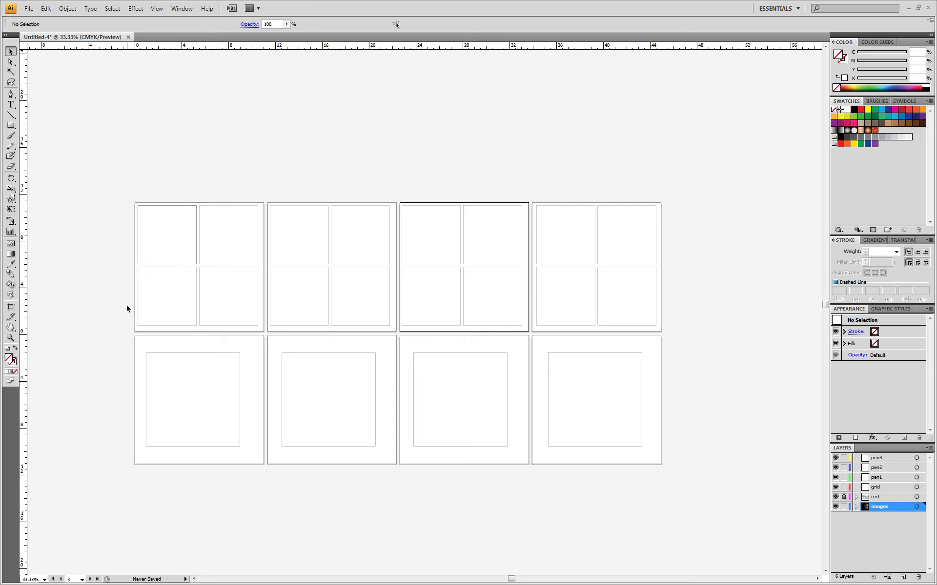
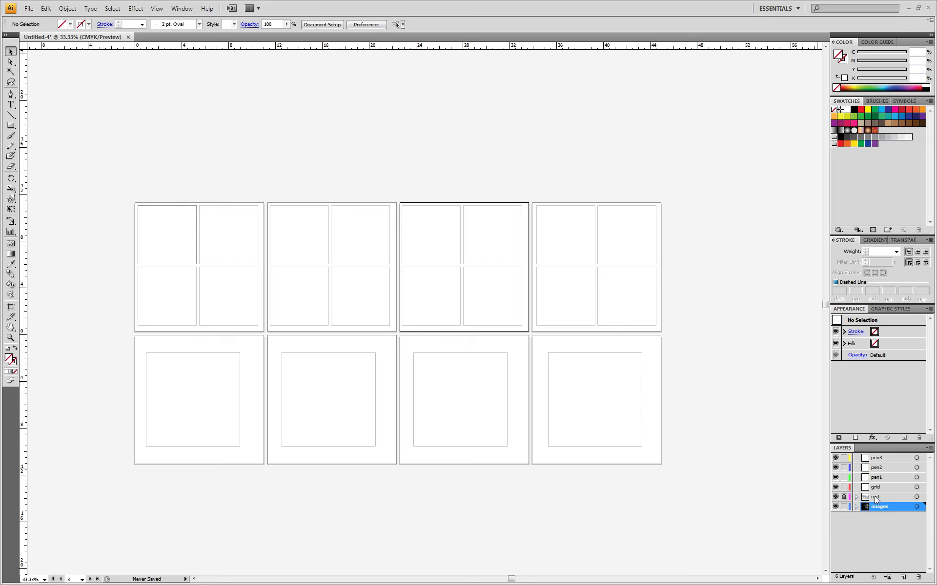
Raise the images layer above rect, fade the starburst photo to 50% opacity, and activate artboard 2
left_click_drag(879, 508, 880, 494)
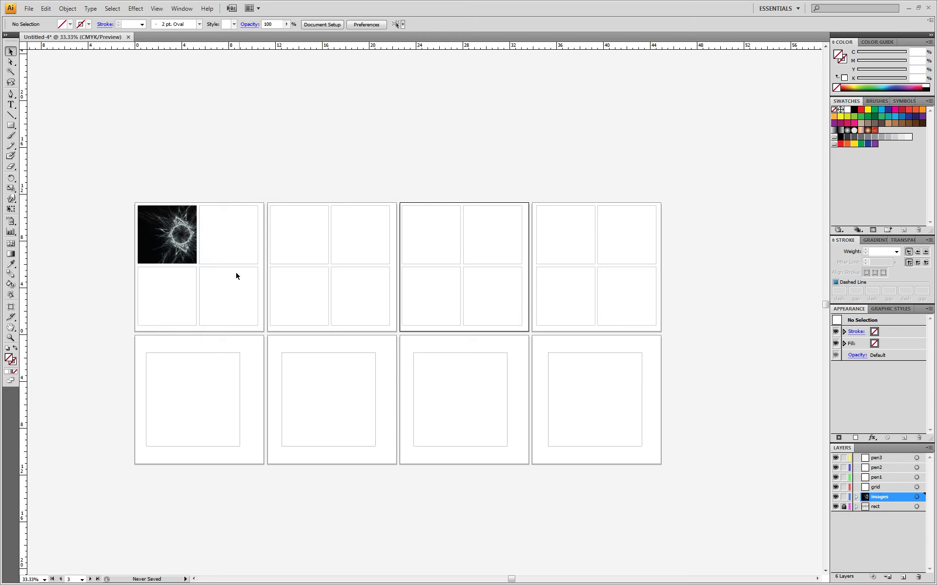
left_click(169, 232)
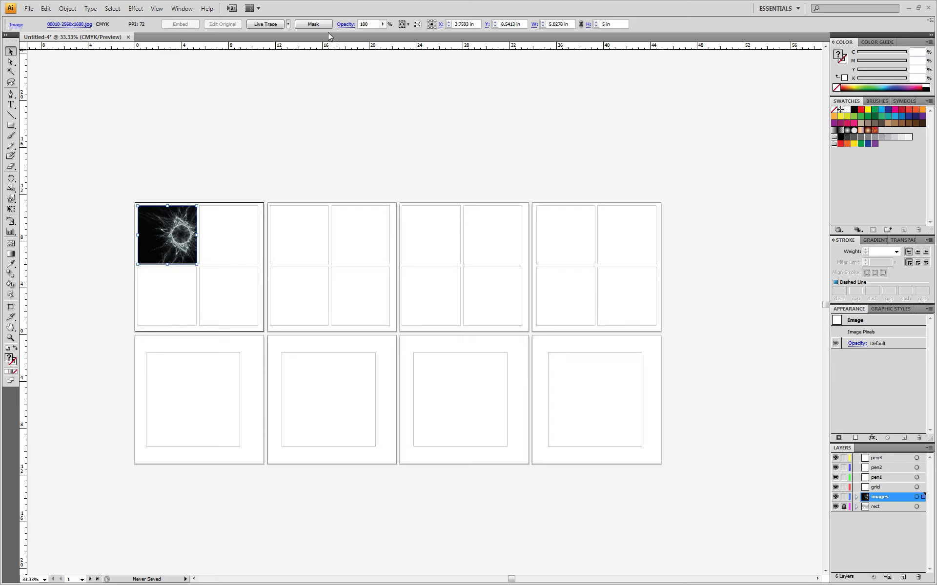
left_click(382, 24)
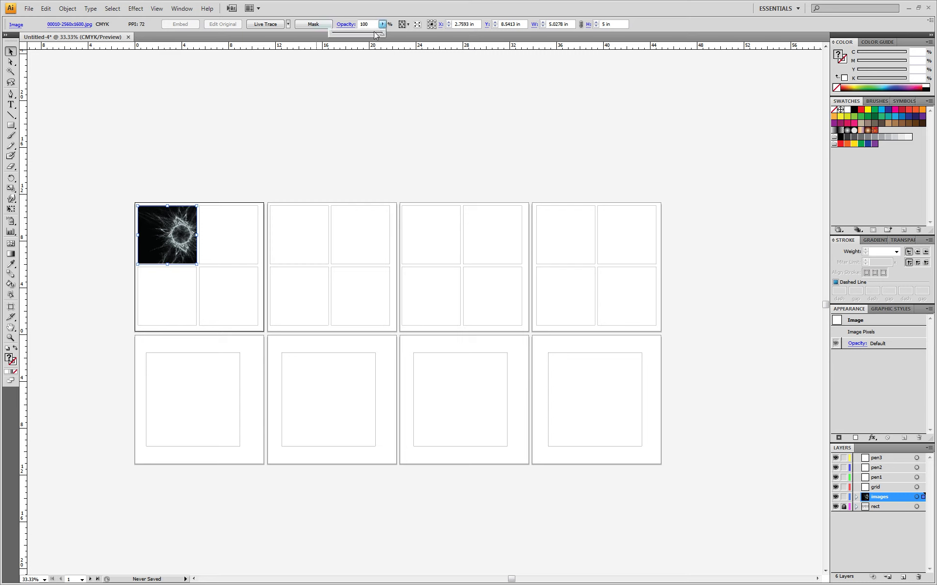
left_click(367, 24)
type("50")
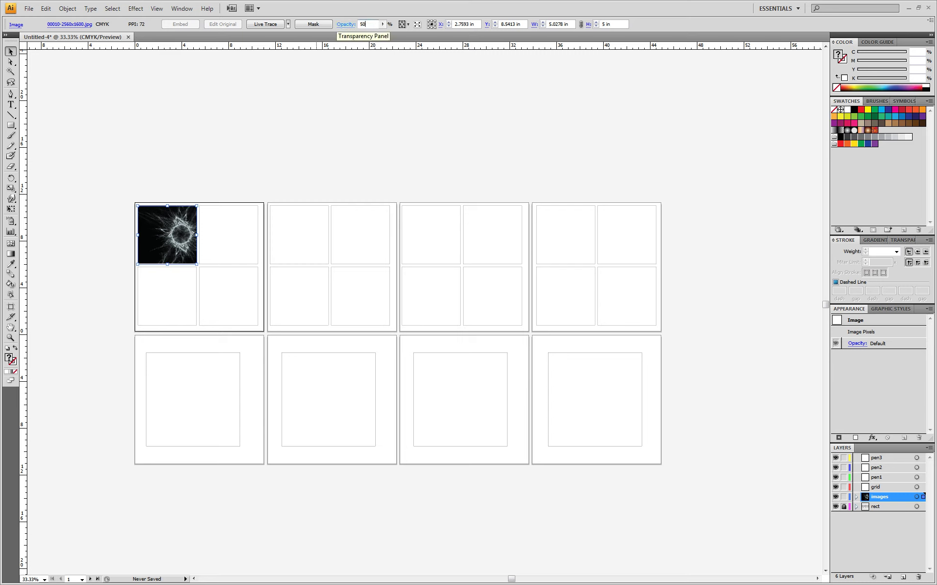
key("Return")
left_click(280, 115)
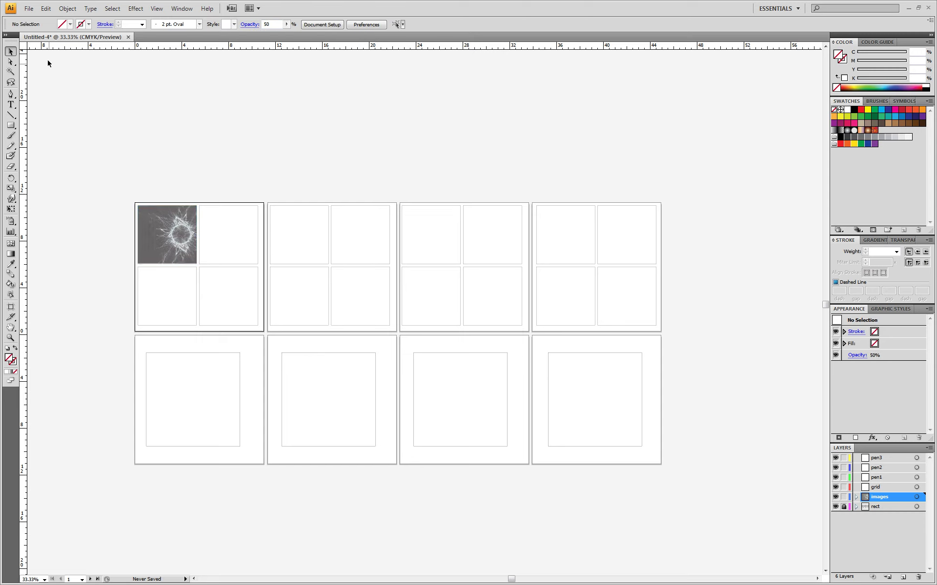
left_click(301, 234)
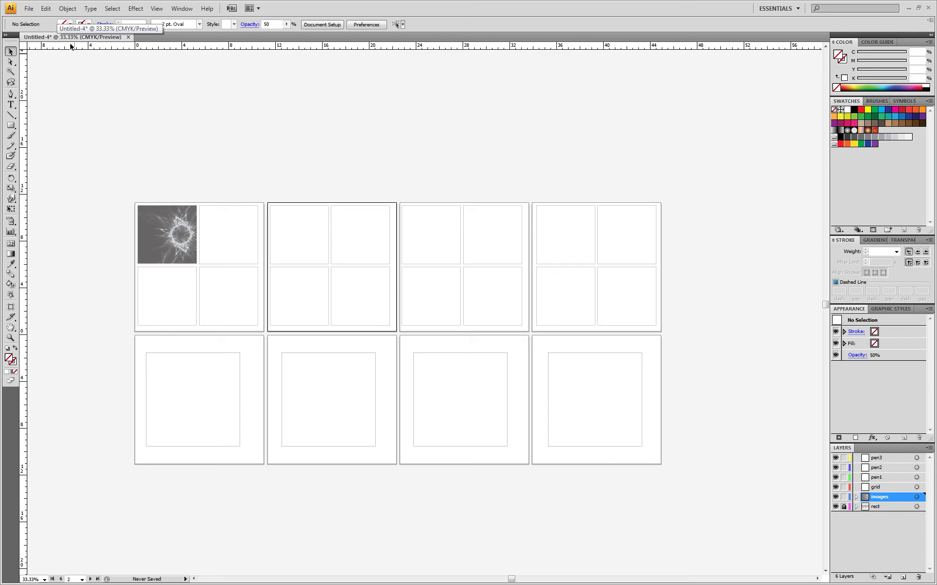
Place 1476548.jpg into artboard 2's top-left cell and set it to 50% opacity
left_click(33, 10)
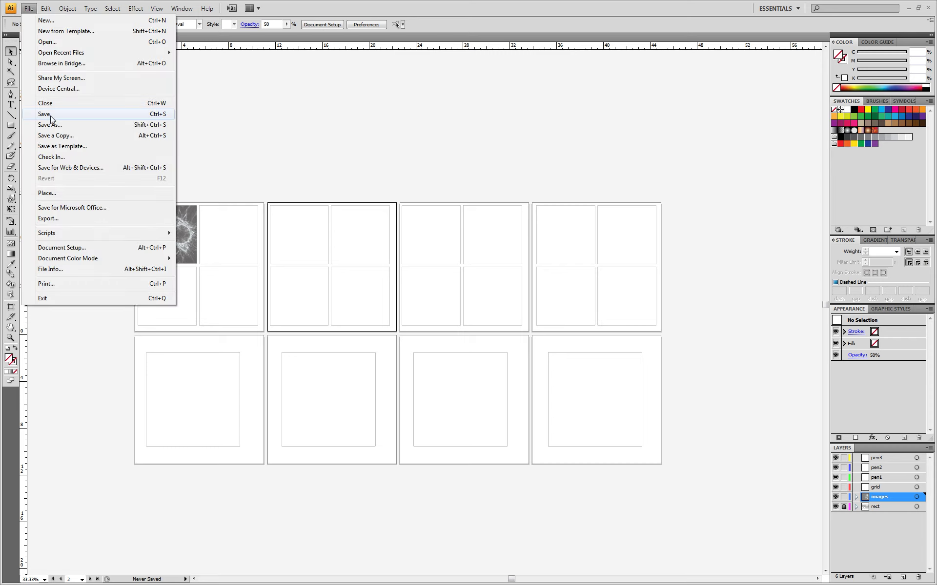
left_click(51, 193)
left_click(76, 113)
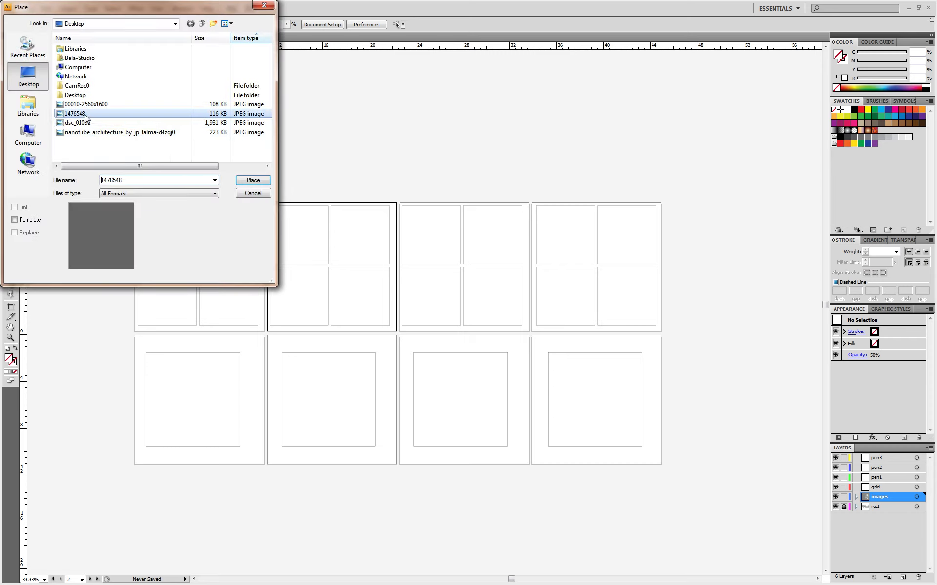
left_click(253, 180)
left_click_drag(425, 315, 300, 234)
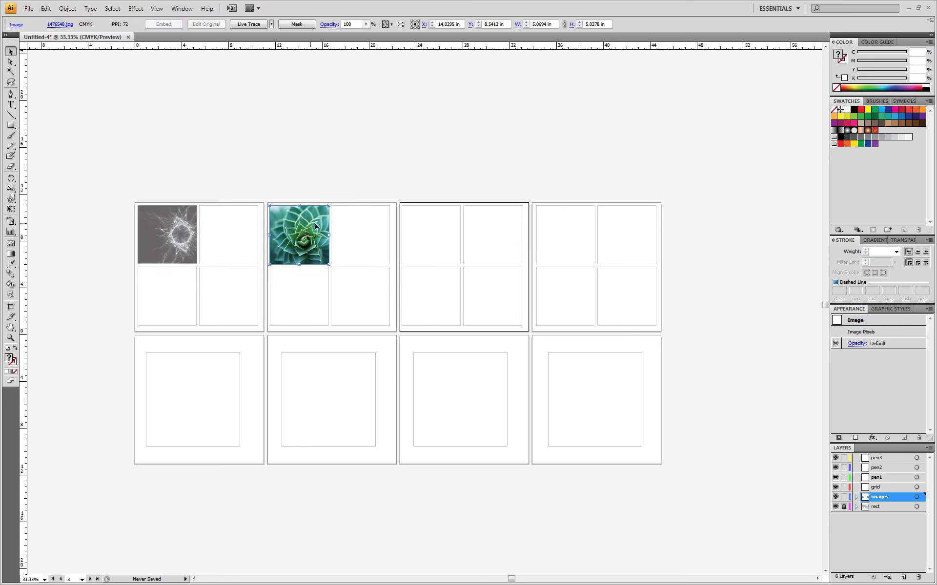
double_click(353, 23)
type("50")
key("Return")
left_click(386, 244)
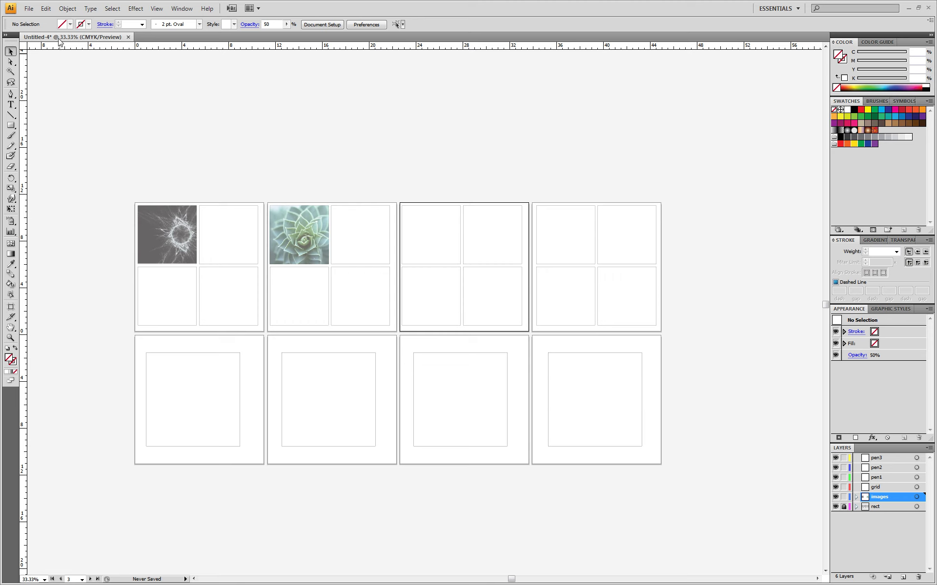
Place dsc_01091 in artboard 3's top-left cell and fade it to 50% opacity
left_click(29, 8)
left_click(48, 194)
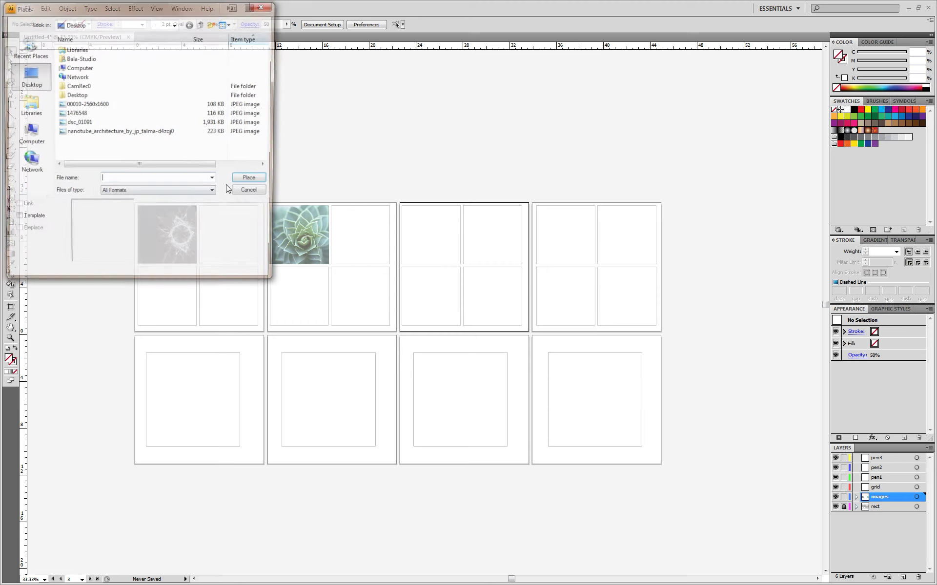
left_click(80, 123)
left_click(253, 180)
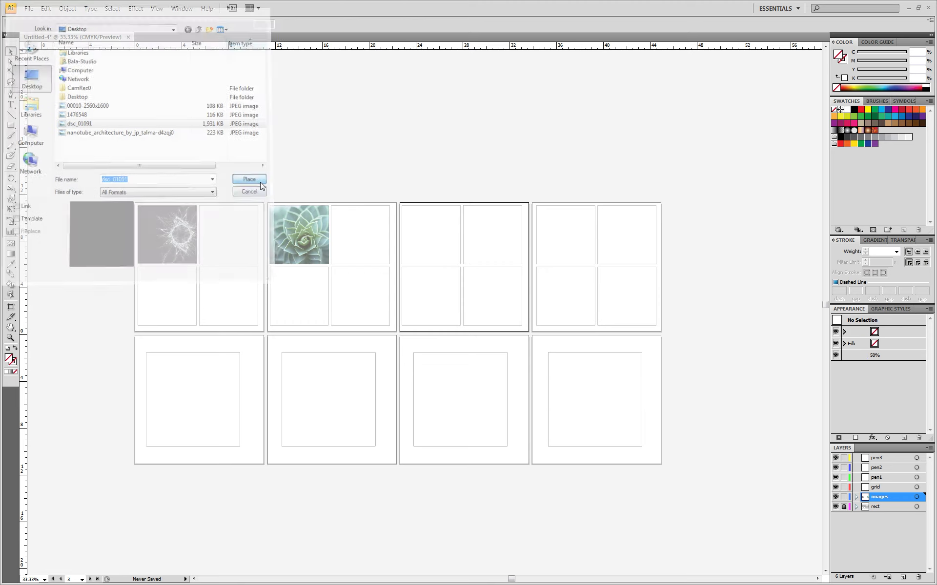
left_click_drag(423, 303, 439, 229)
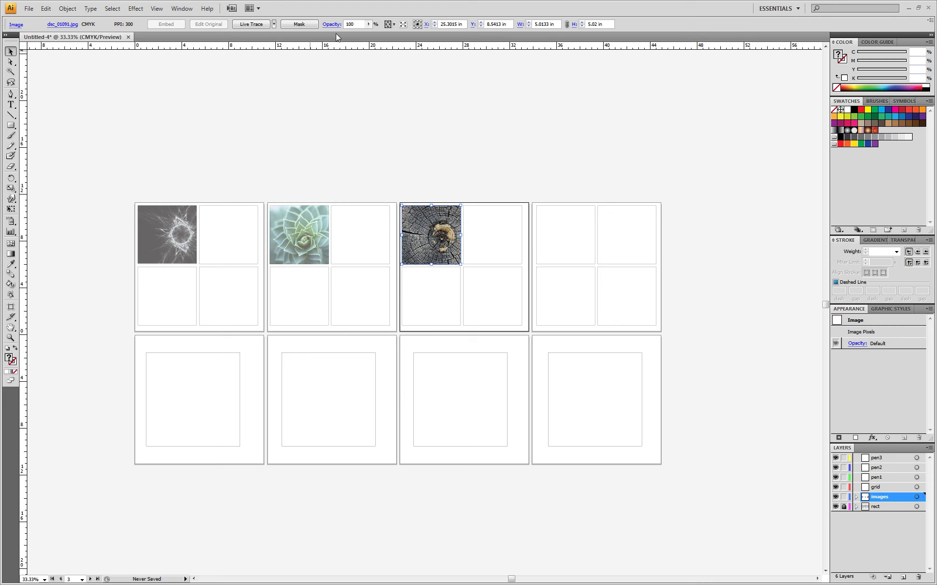
left_click(352, 24)
type("50")
key("Return")
left_click(197, 161)
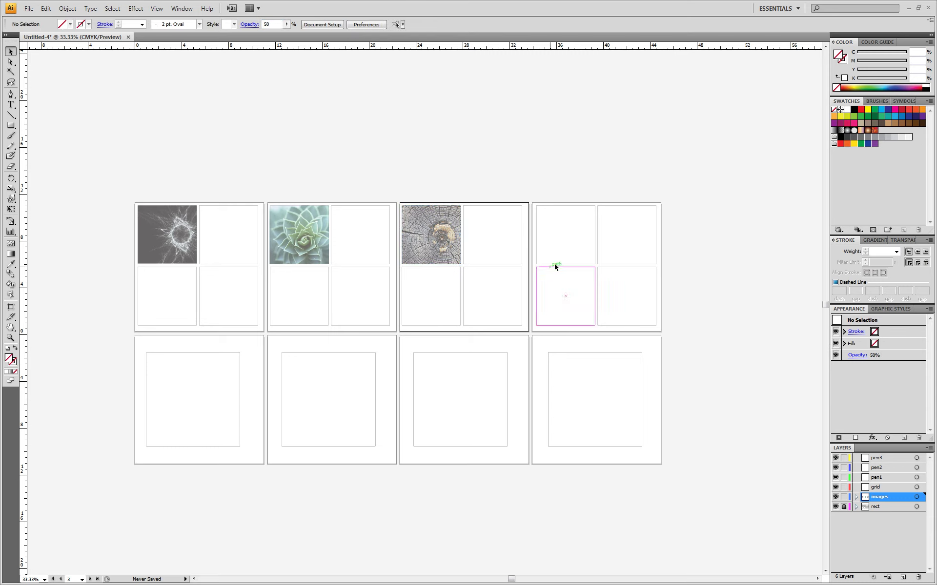
Place the nanotube image in artboard 4's top-left cell at 50% opacity and lock the images layer
left_click(30, 10)
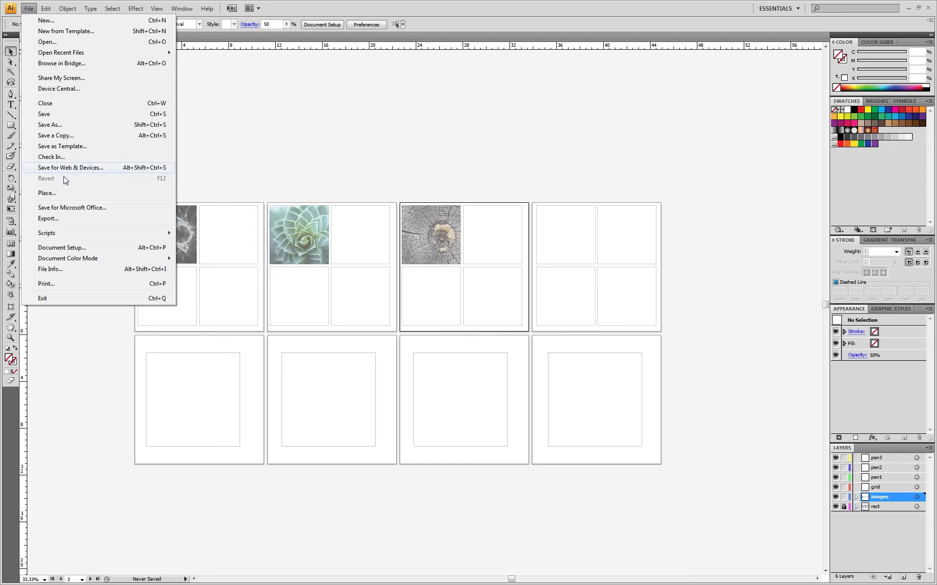
left_click(128, 195)
left_click(93, 132)
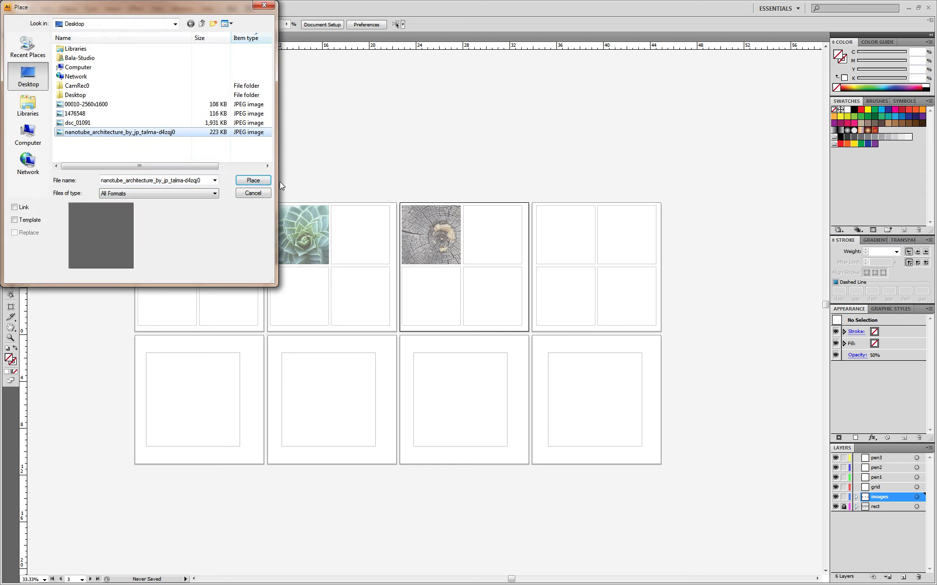
left_click(253, 180)
left_click_drag(425, 317, 566, 239)
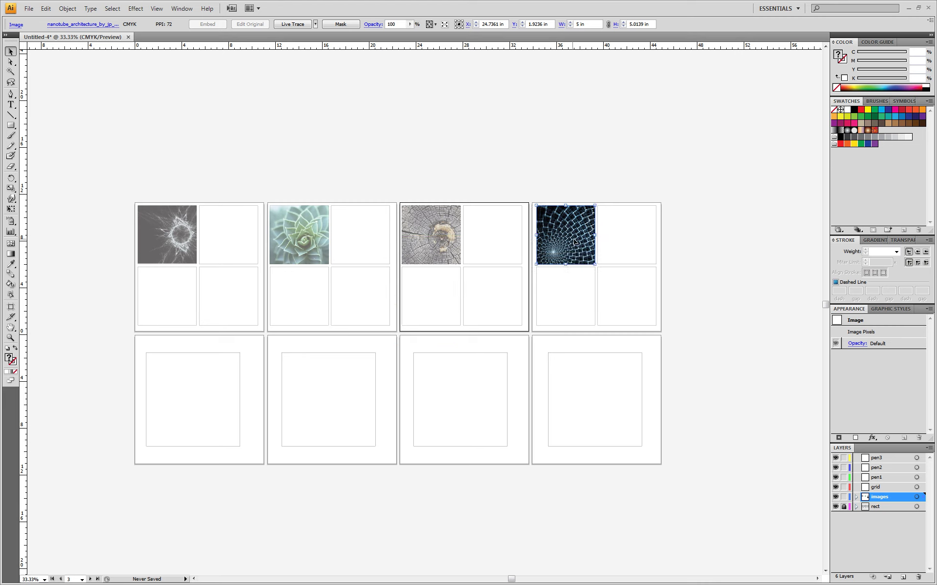
double_click(393, 24)
type("50")
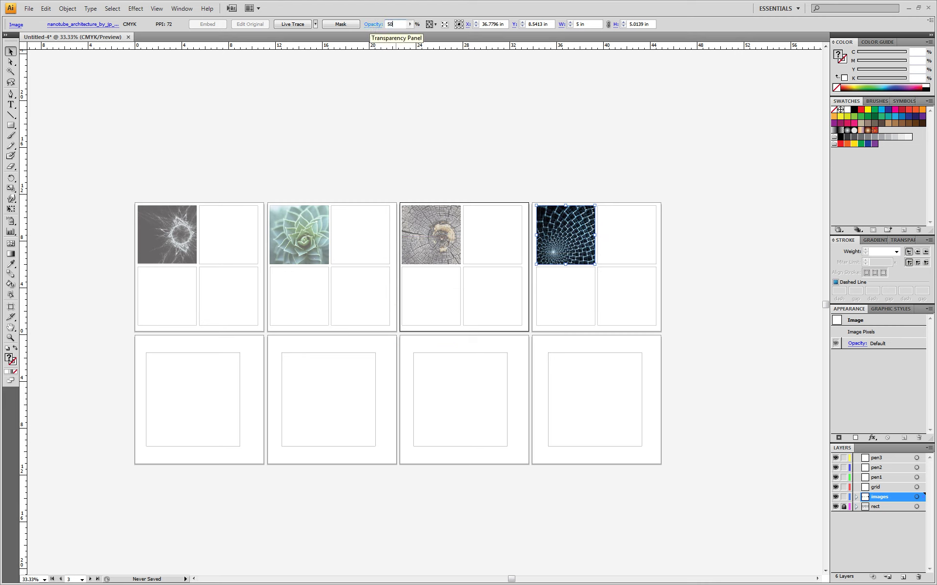
left_click(377, 100)
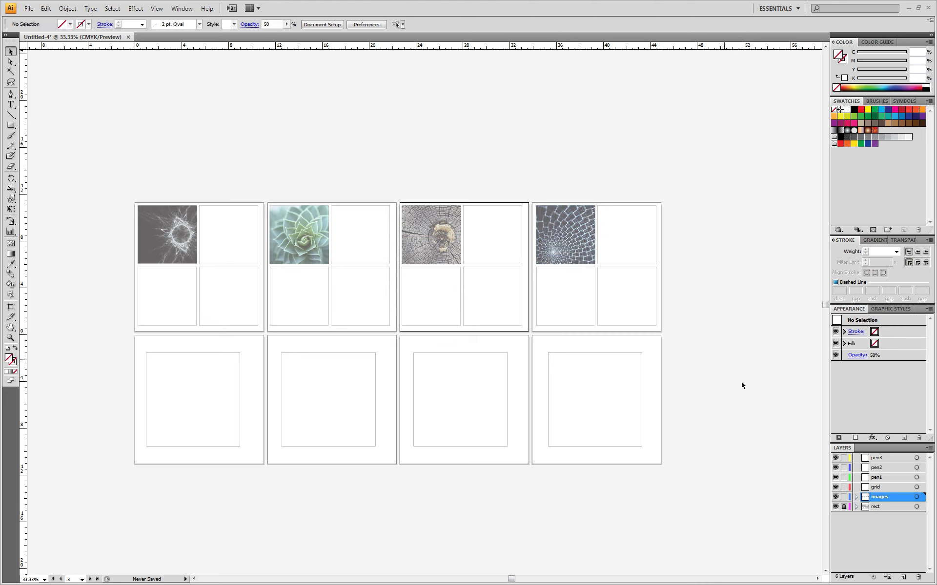
left_click(843, 497)
Save the document as arch1191_bala_A5.ai, keeping the default Illustrator options
key("ctrl+s")
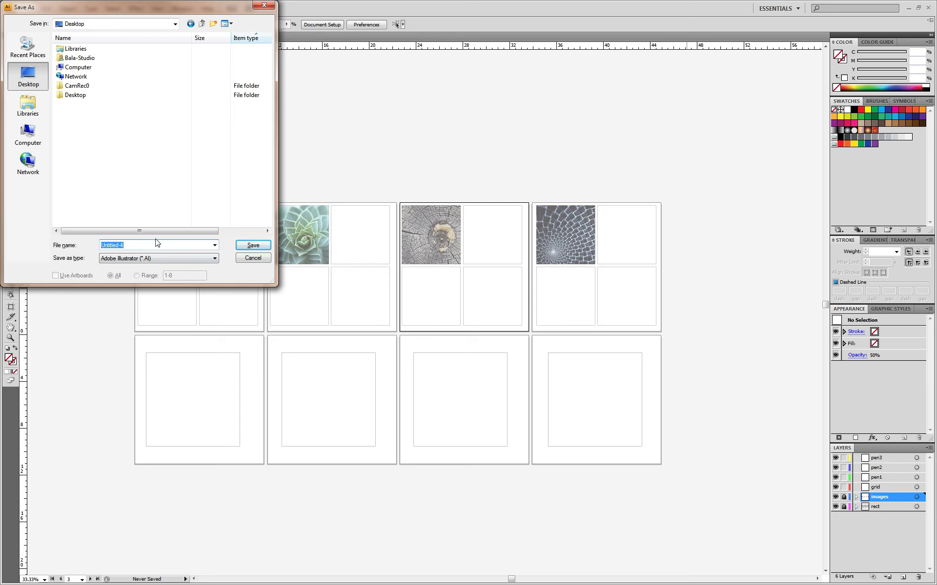
type("arch1191_bala_A5")
left_click(252, 247)
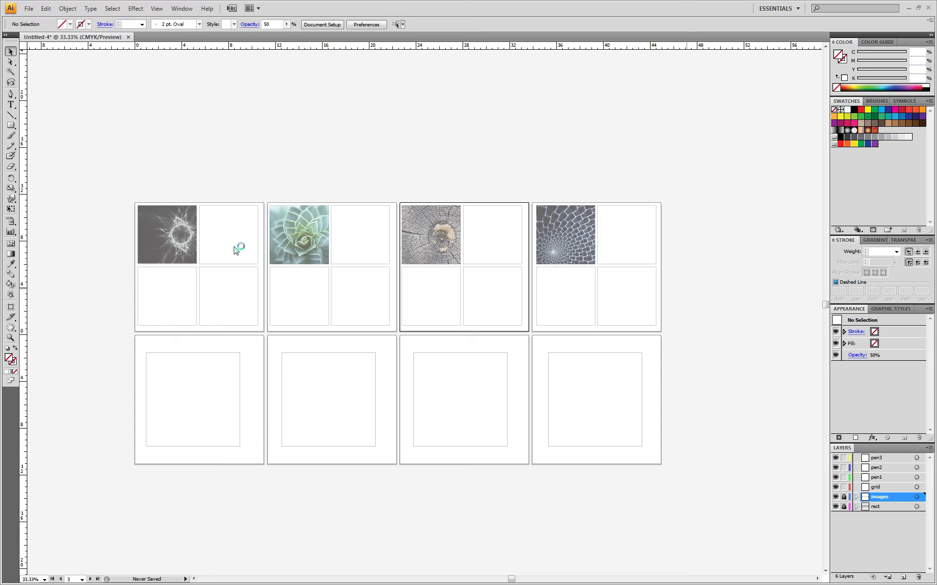
left_click(562, 178)
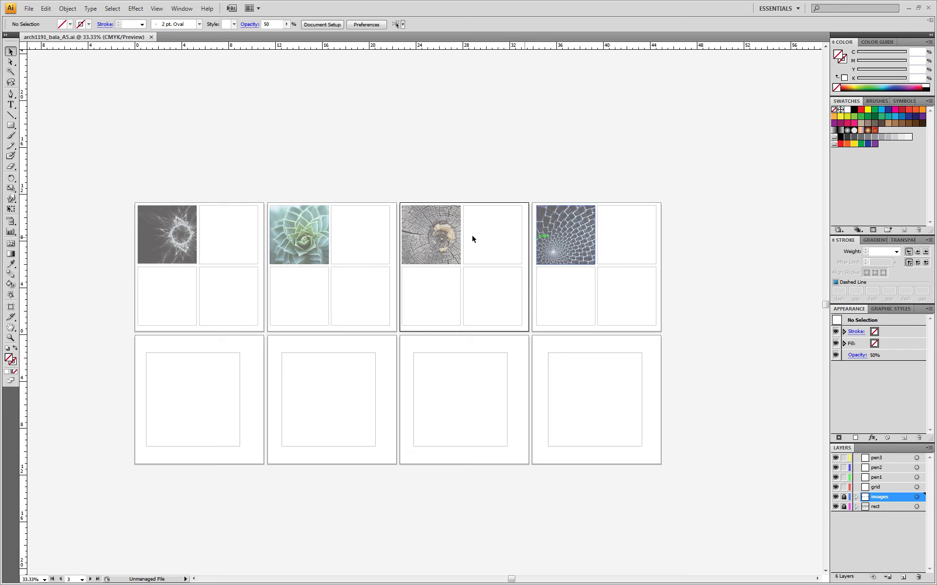
Zoom to 150% and pan over the faded starburst and succulent photos
scroll(202, 244, "up", 1)
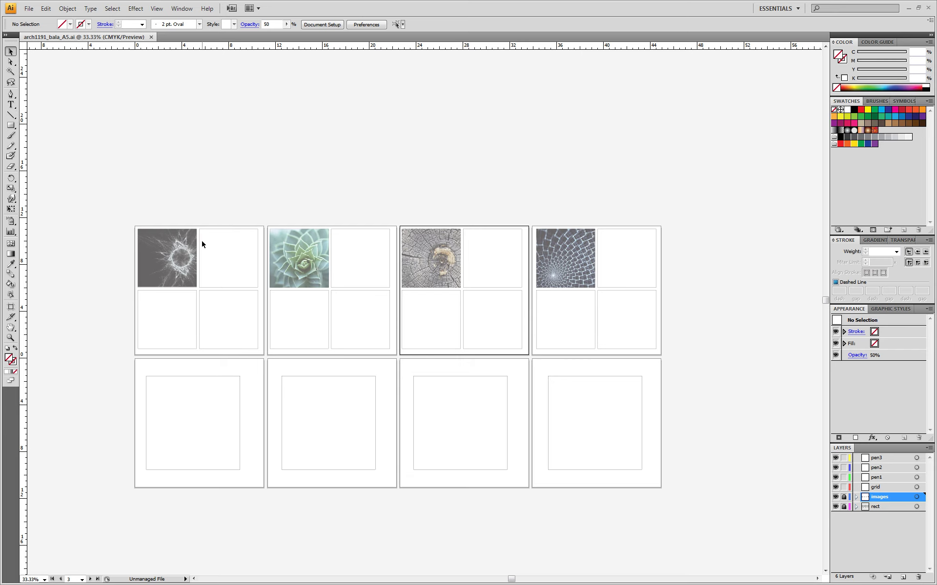
key("z")
left_click(205, 276)
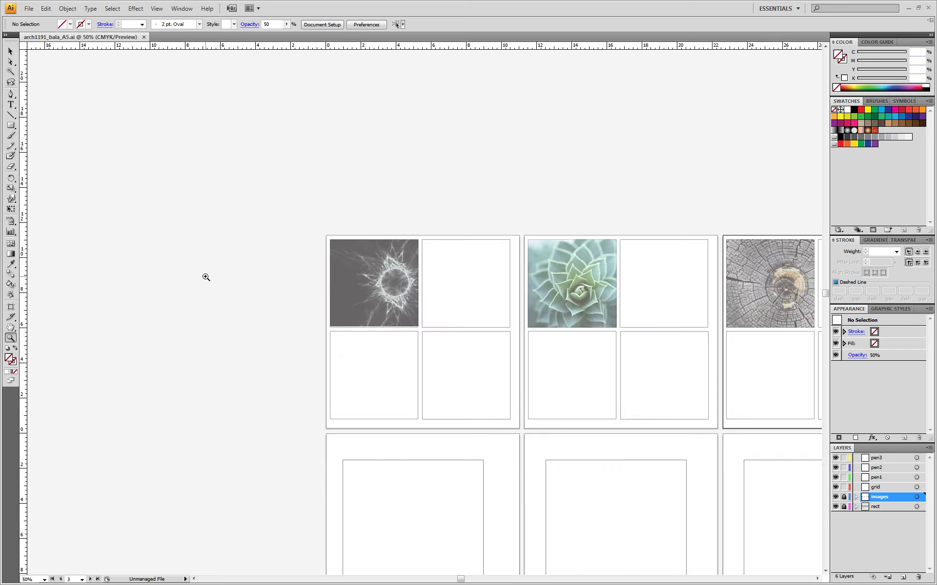
left_click(473, 329)
left_click(386, 272)
left_click(408, 304)
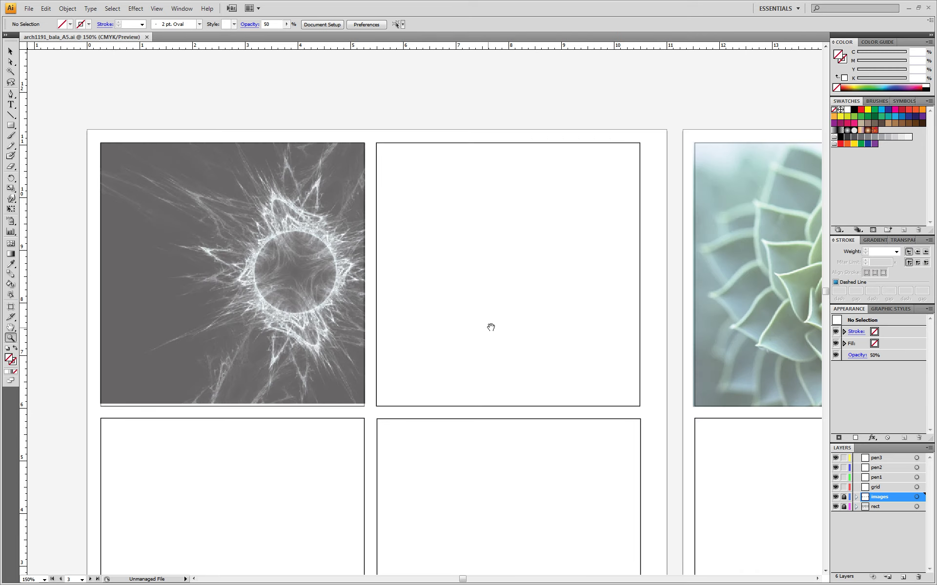
left_click_drag(489, 327, 465, 248)
left_click_drag(398, 252, 397, 291)
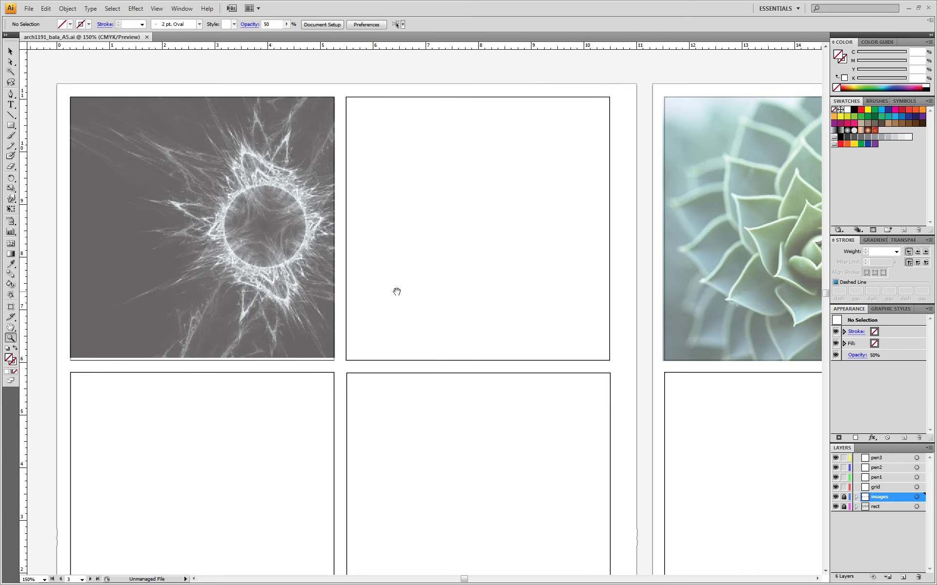
key("v")
scroll(425, 266, "right", 10)
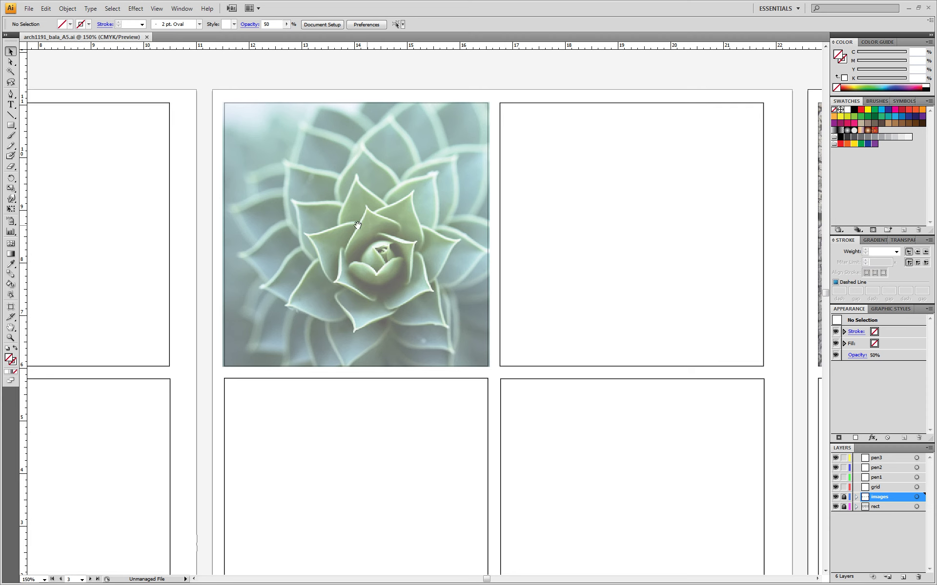
left_click_drag(356, 224, 395, 254)
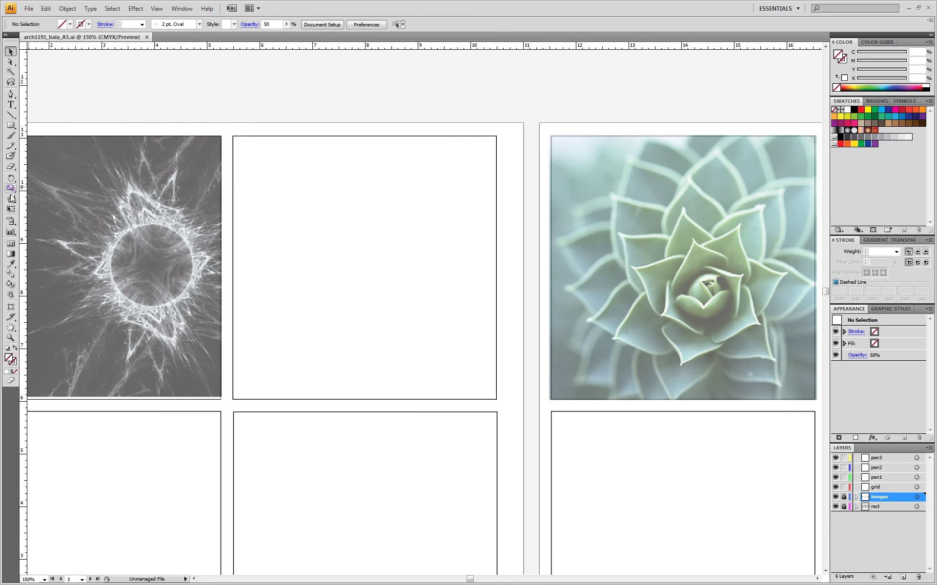
Pick a different shape tool from the Rectangle tool flyout
left_click(11, 126)
left_click(10, 126)
left_click_drag(11, 125, 47, 148)
Set the stroke to black 1 pt and confirm pen1's Layer Options without changes
left_click(88, 24)
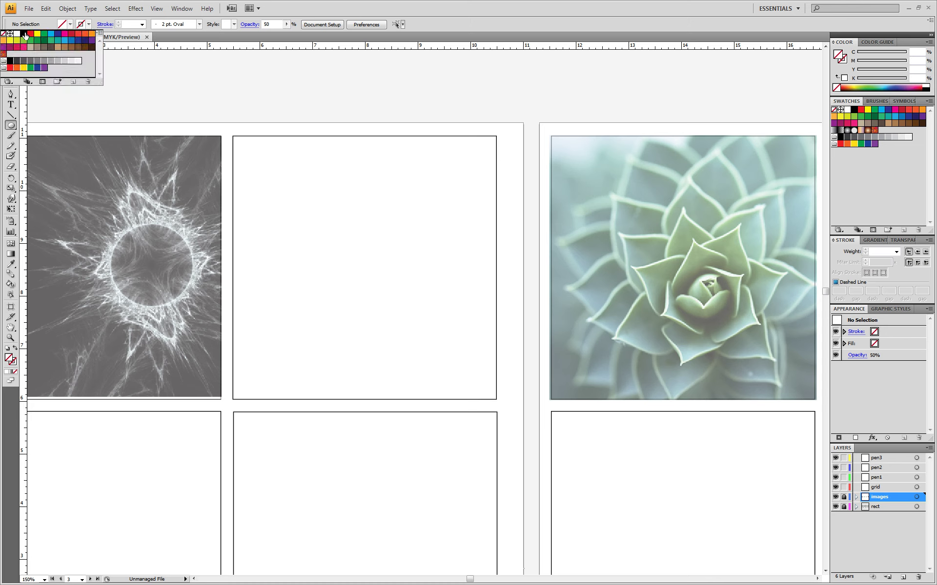
left_click(24, 34)
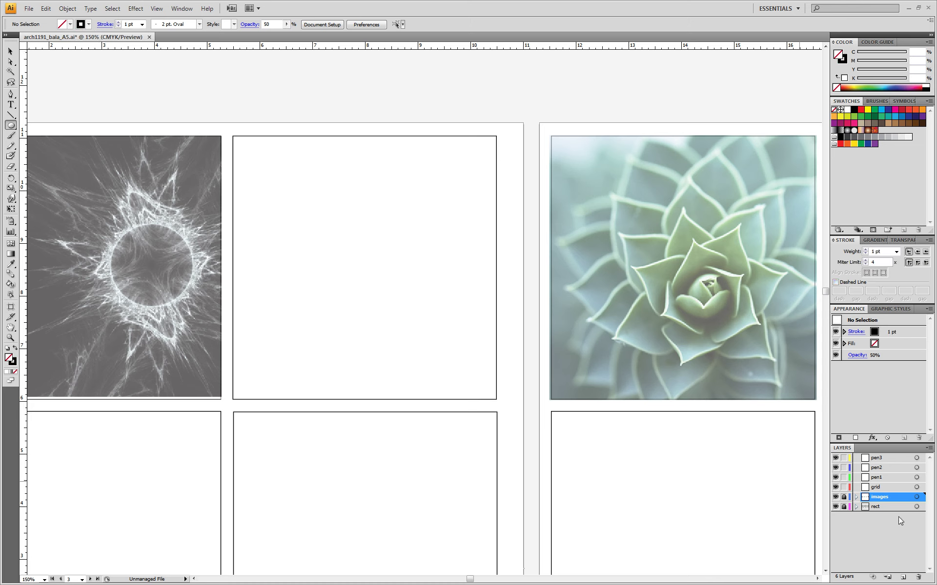
double_click(885, 478)
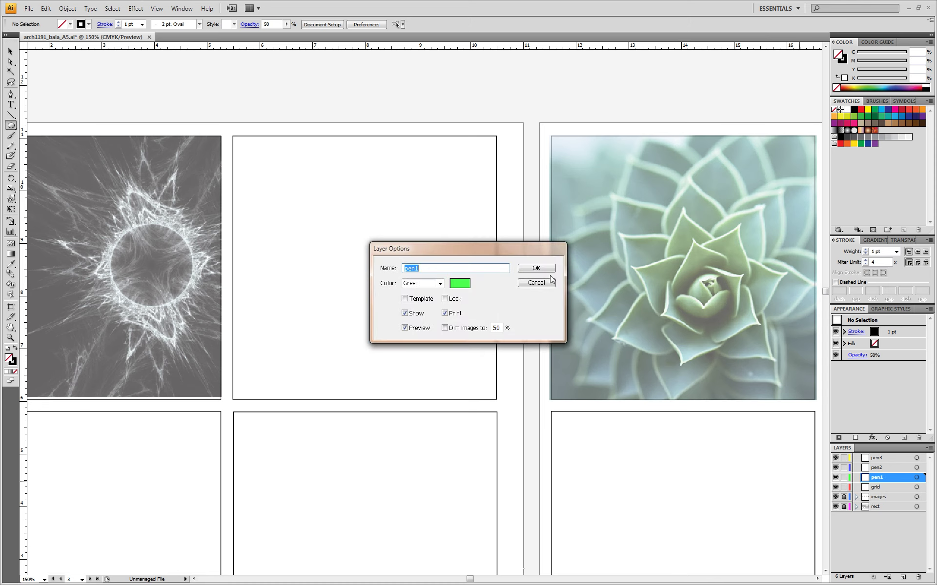
left_click(536, 268)
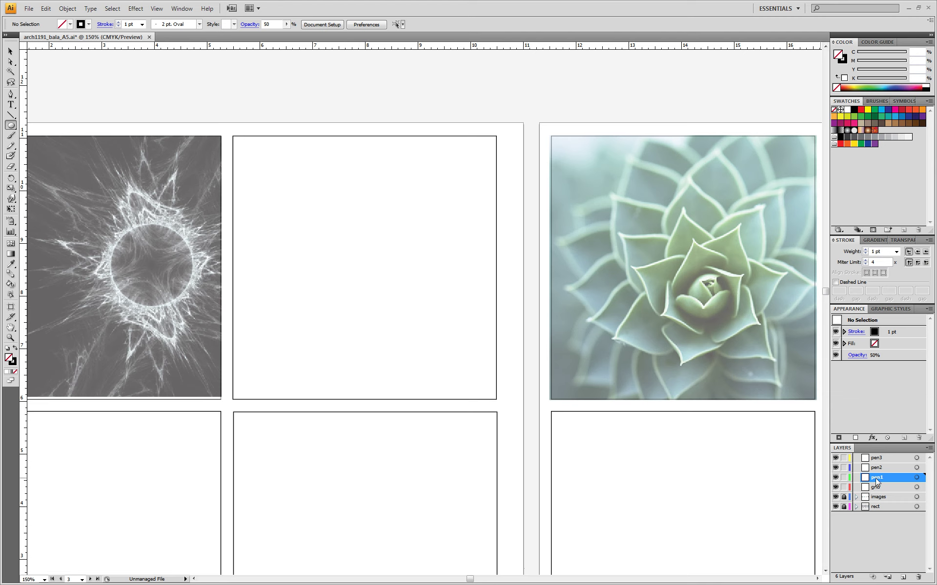
Draw a 3 in × 3 in circle and move it into the middle blank cell
left_click(365, 267)
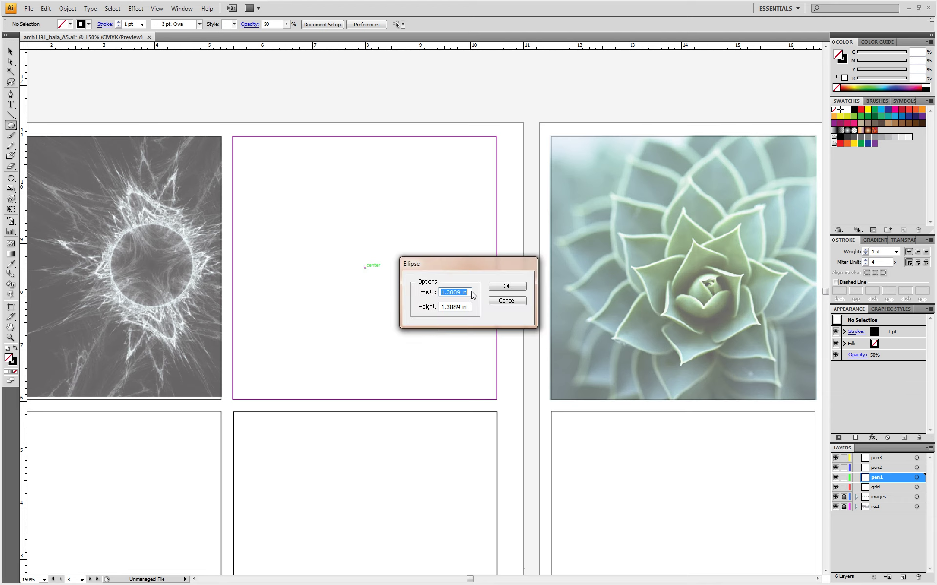
type("3")
key("Tab")
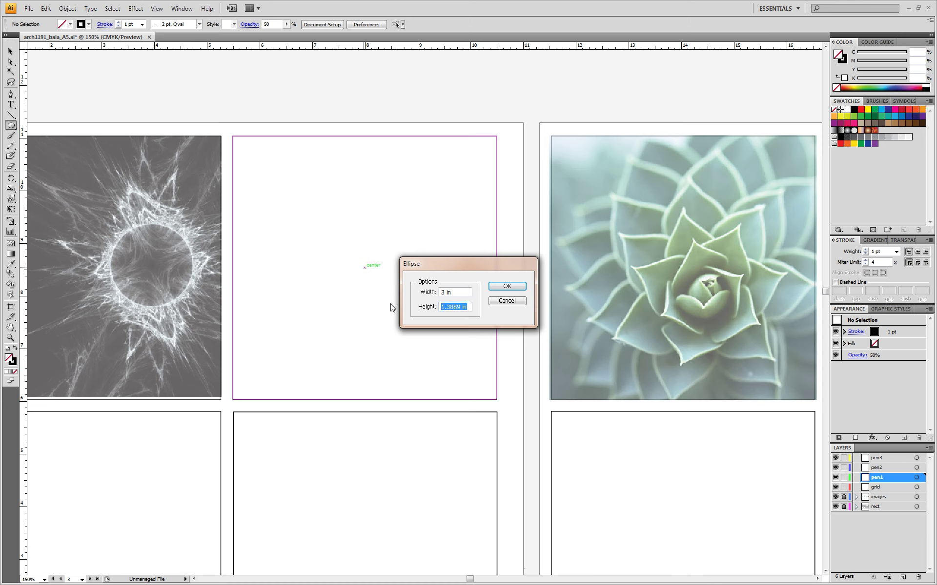
type("3")
left_click(507, 286)
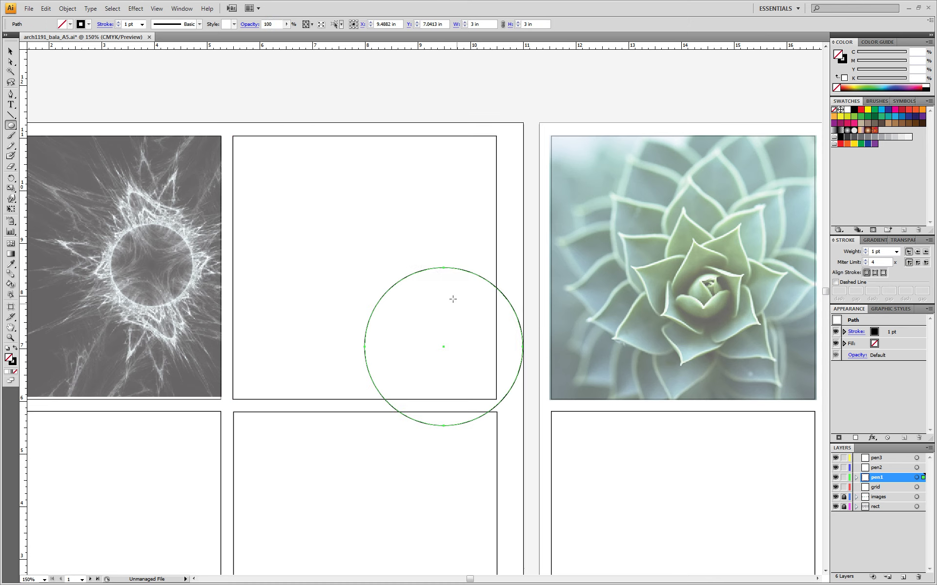
key("v")
left_click_drag(436, 319, 361, 237)
left_click_drag(415, 274, 336, 201)
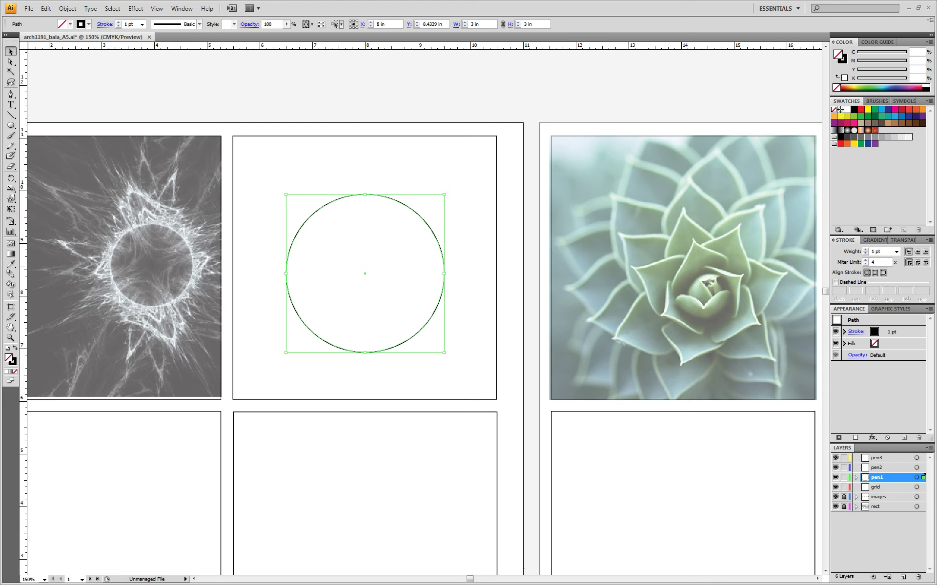
Add four anchor points around the circle with the Add Anchor Point tool
key("p")
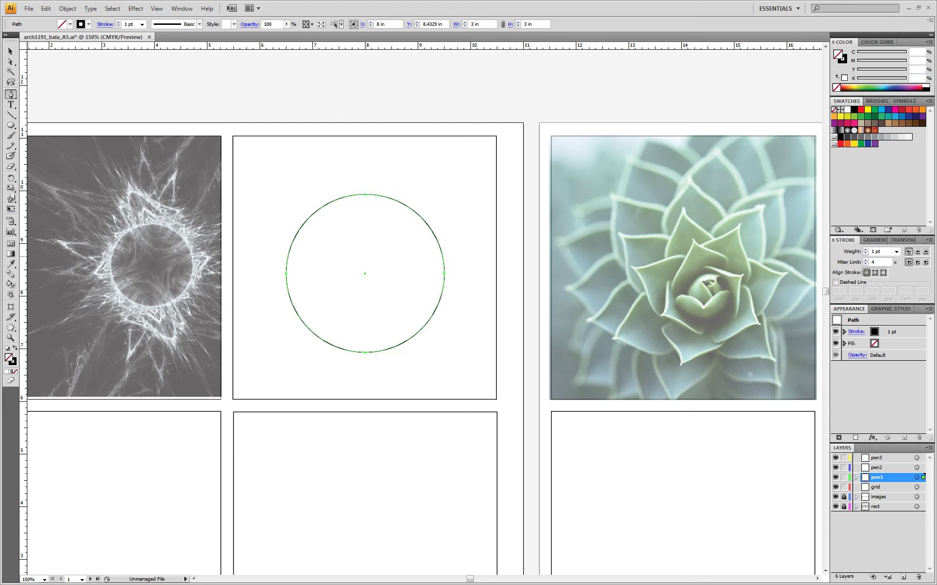
left_click(17, 100)
left_click(17, 98)
left_click(13, 99)
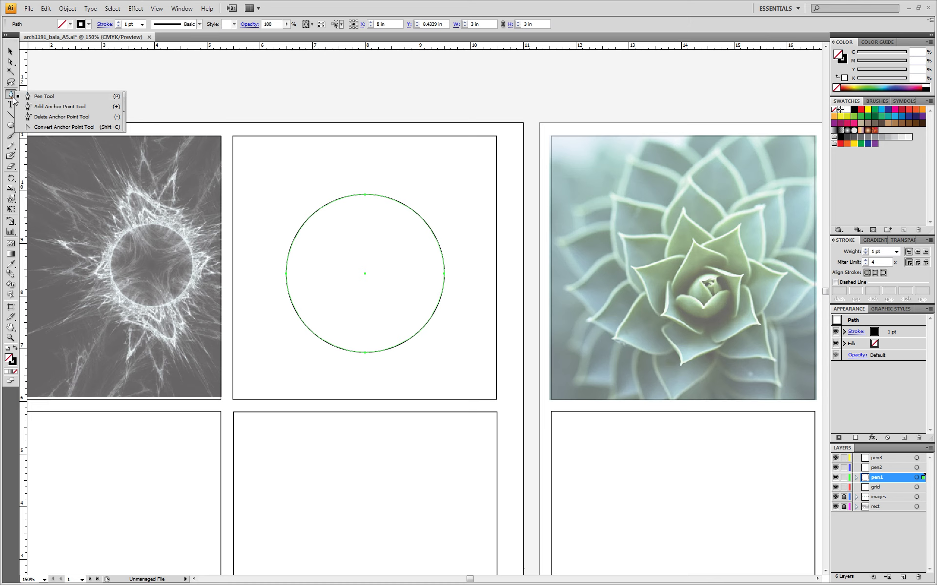
left_click(52, 107)
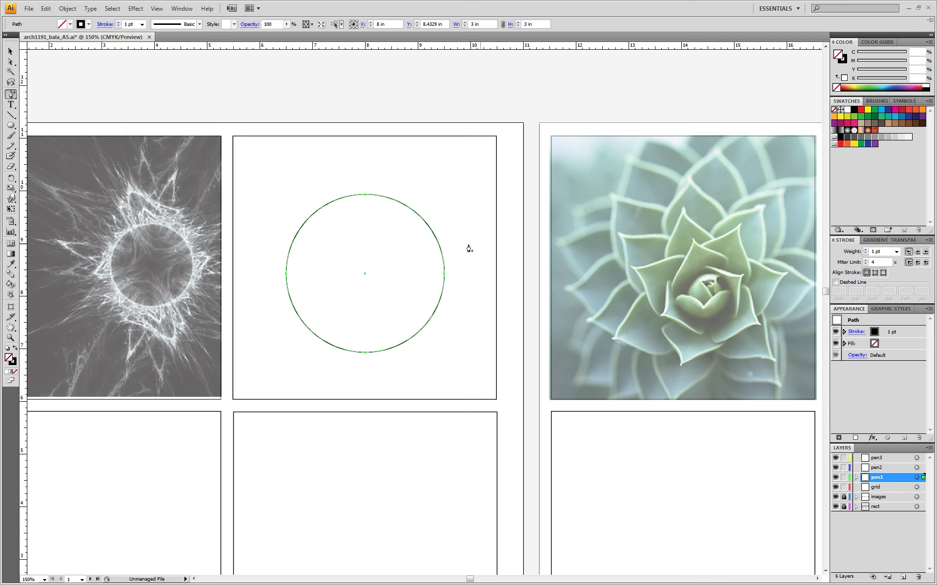
left_click(429, 228)
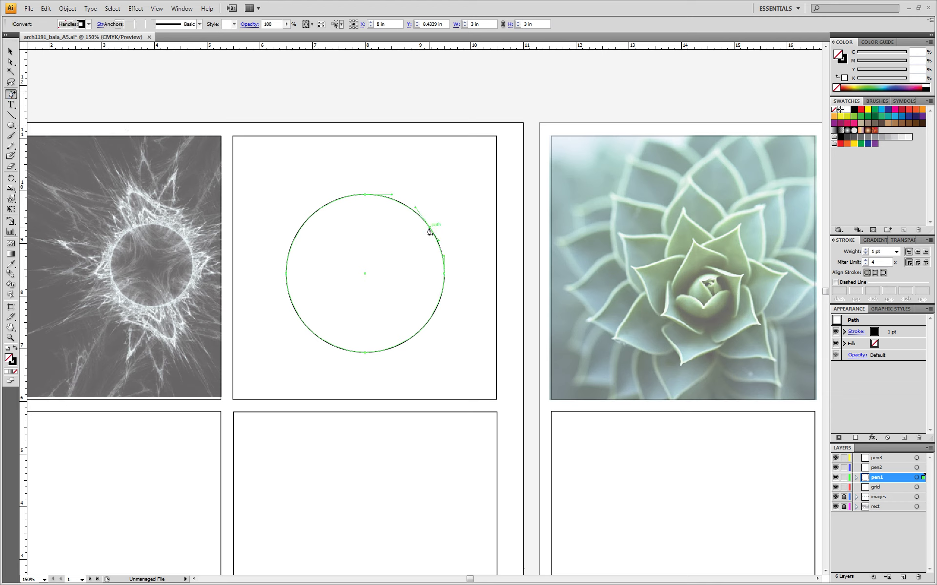
left_click(405, 343)
left_click(304, 323)
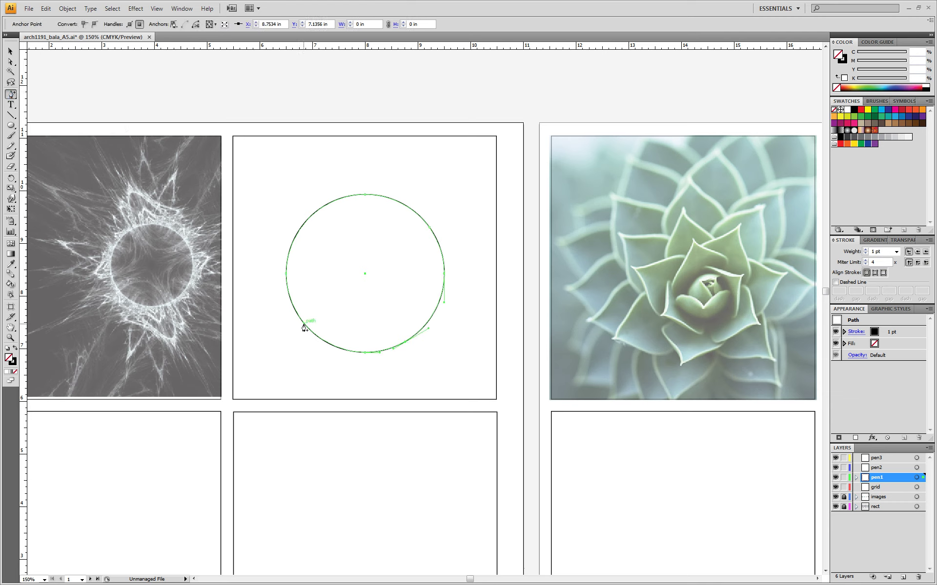
left_click(302, 226)
Drag the circle's anchors and handles outward into an irregular wavy blob
left_click(10, 51)
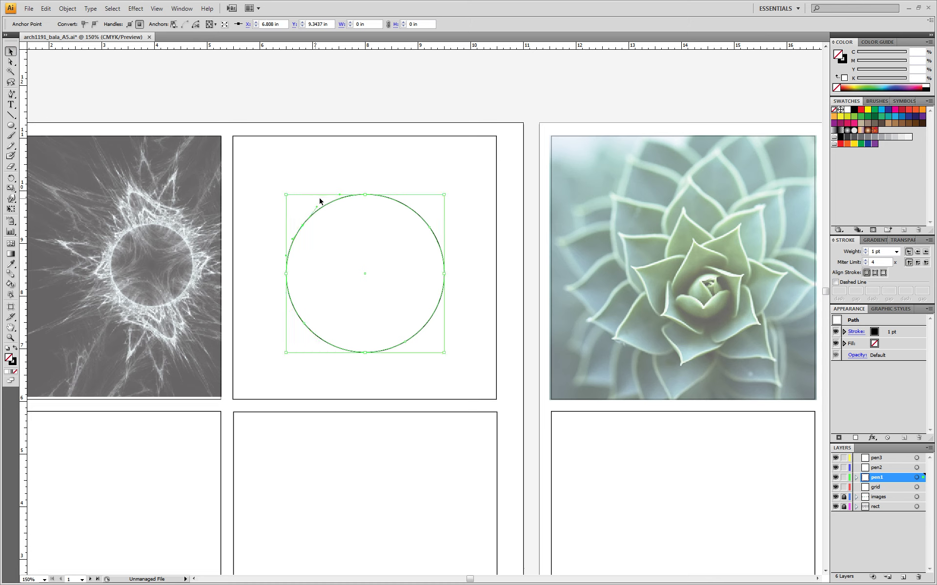
left_click(11, 62)
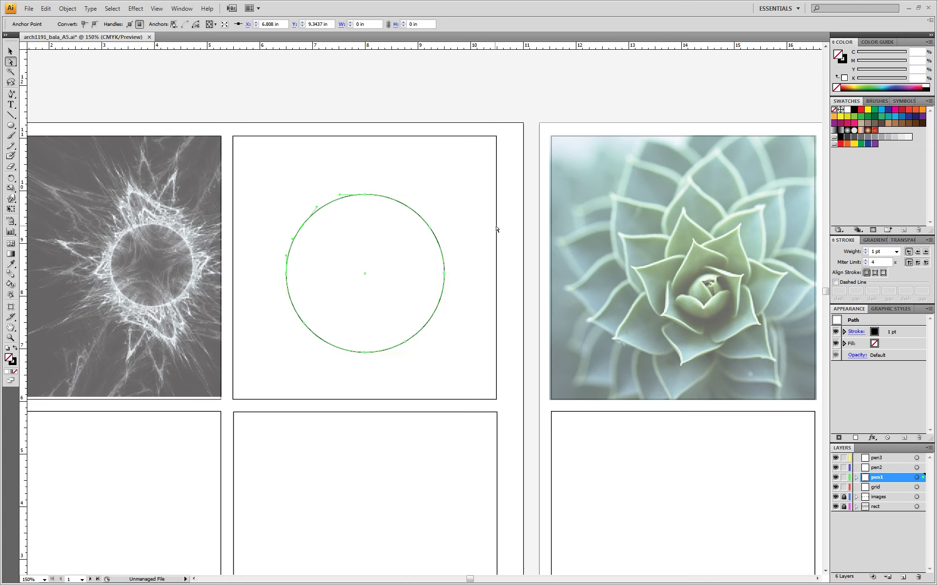
left_click_drag(338, 194, 339, 162)
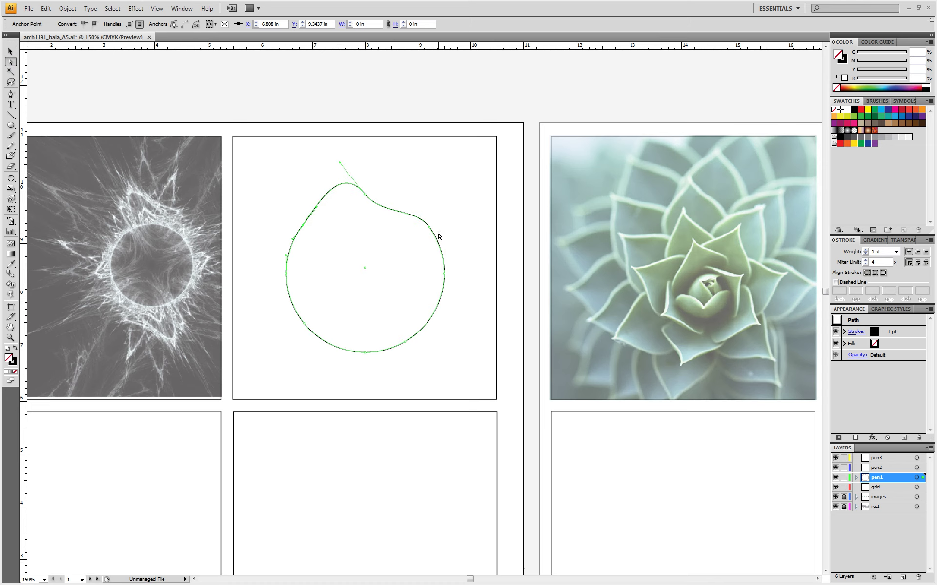
left_click(445, 273)
left_click_drag(445, 256, 476, 274)
left_click_drag(429, 328, 420, 370)
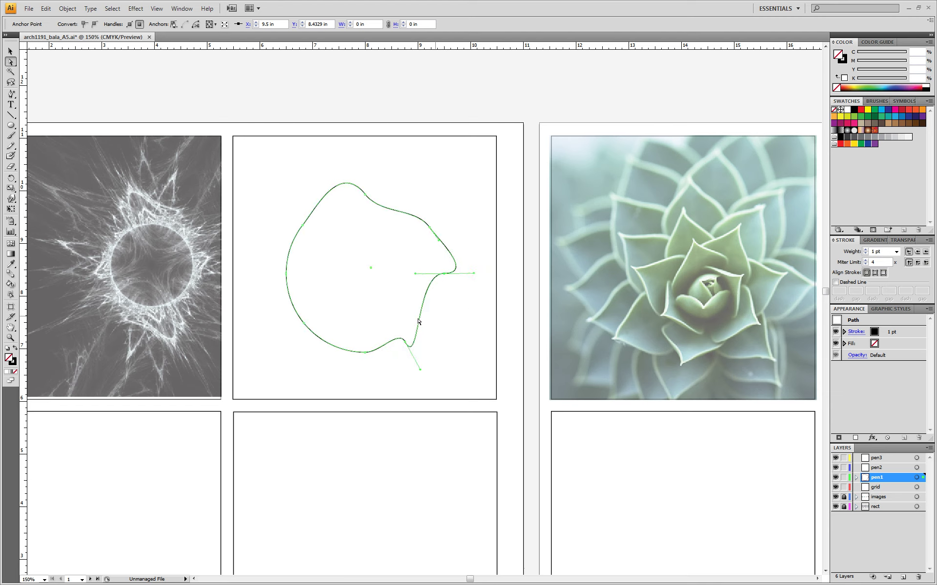
left_click(305, 324)
left_click_drag(319, 341, 195, 434)
Try a red fill on the blob, then set its fill back to None
left_click(334, 318)
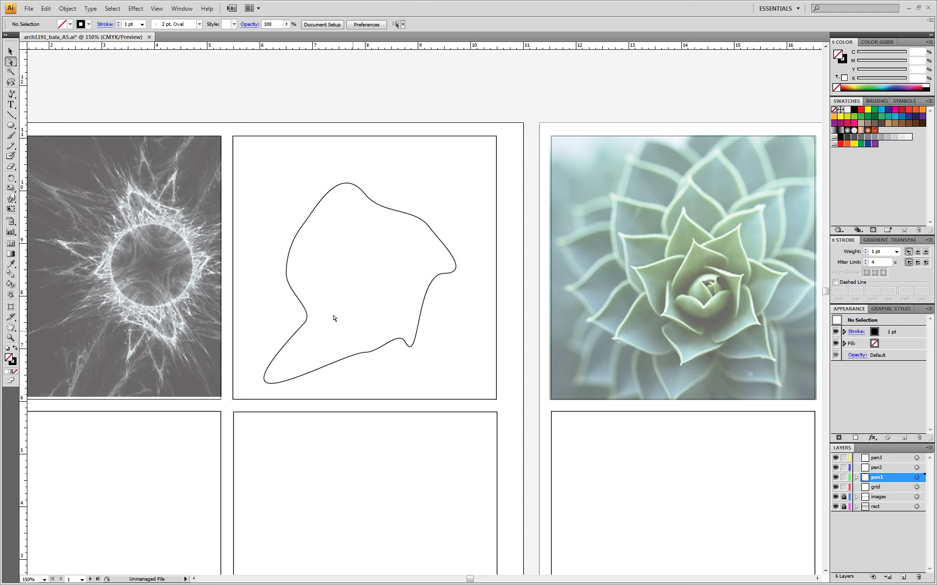
left_click(427, 301)
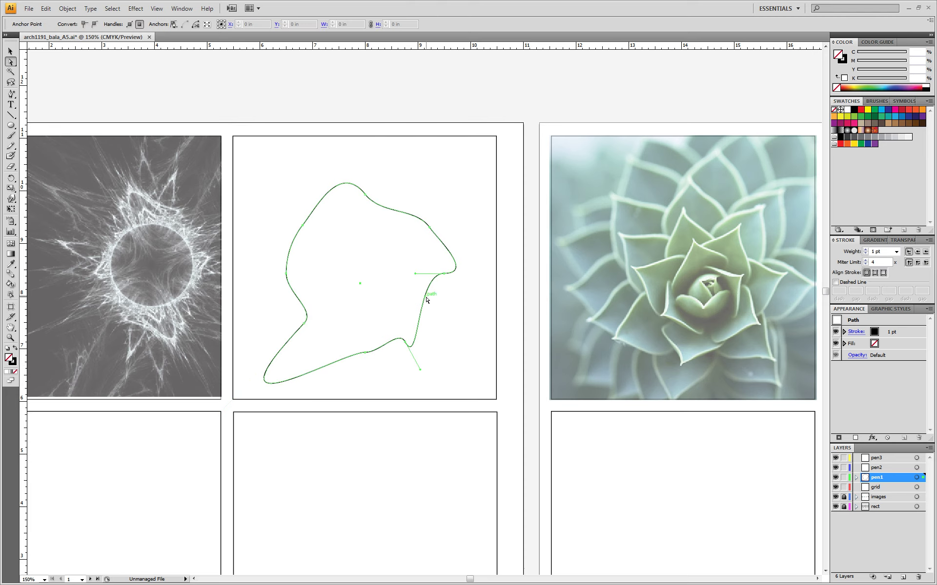
left_click(436, 209)
left_click(423, 220)
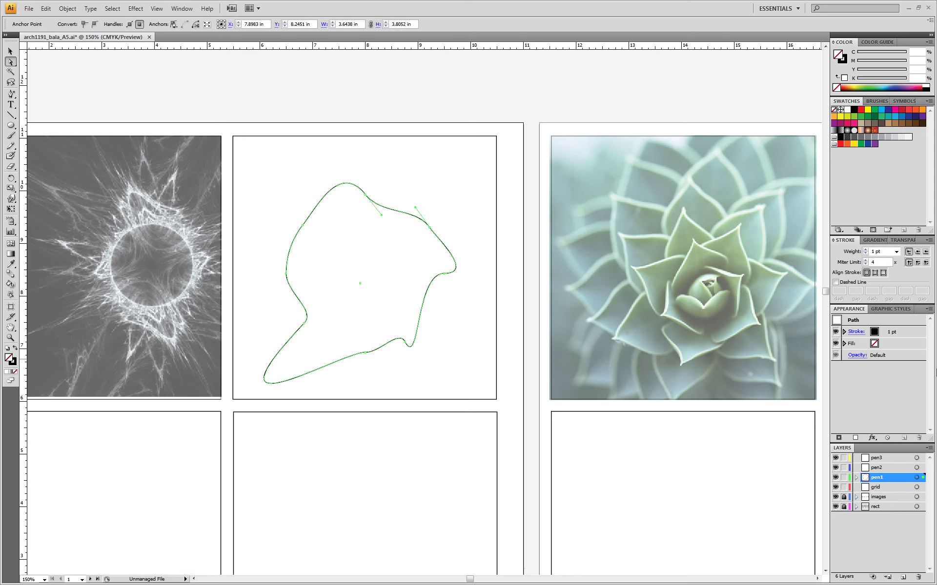
left_click(876, 345)
left_click(811, 353)
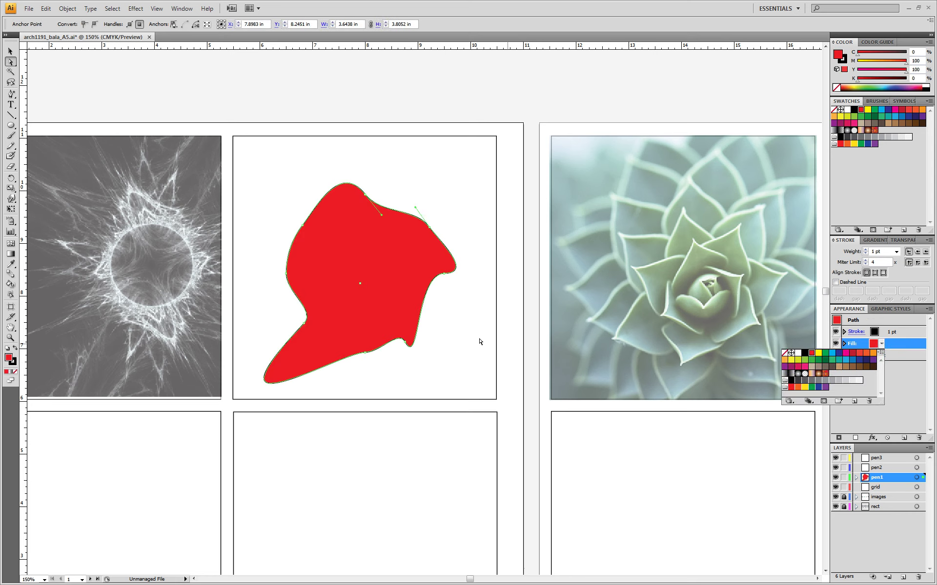
left_click(784, 354)
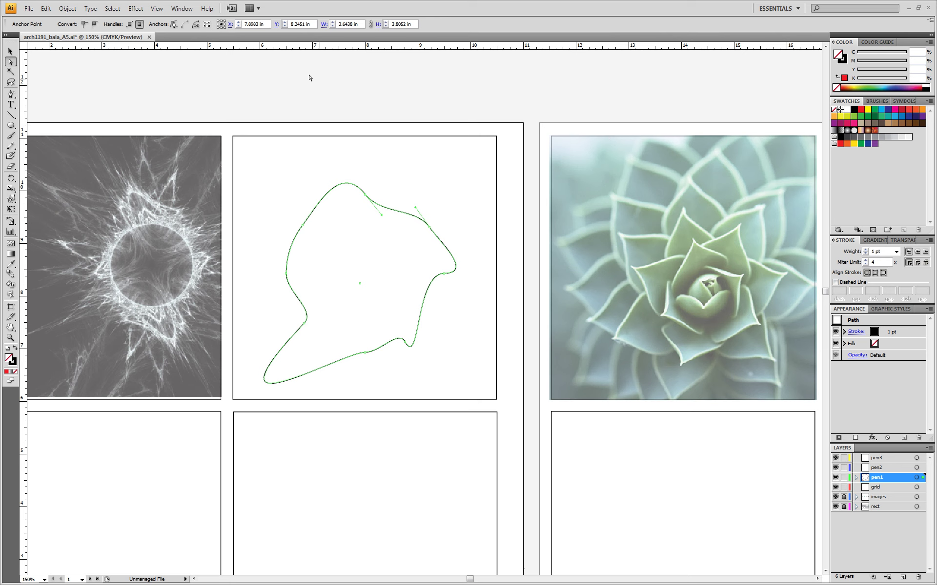
Select the blob path and delete it completely
left_click(182, 10)
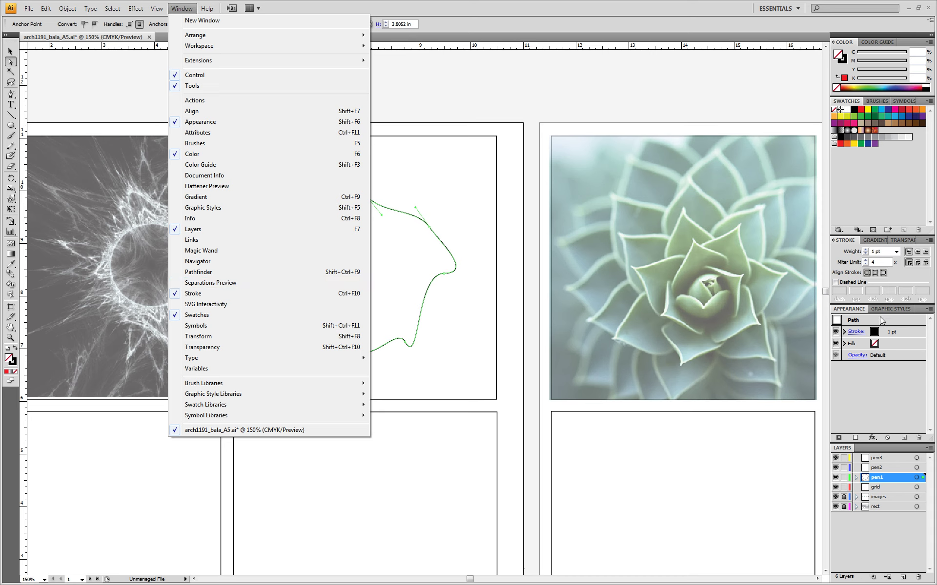
left_click(389, 84)
left_click(391, 209)
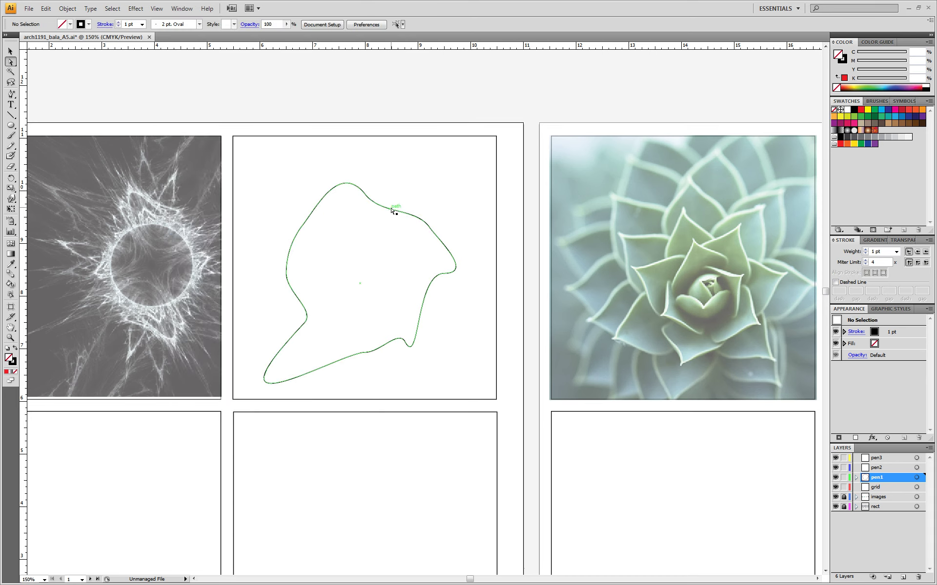
key("Delete")
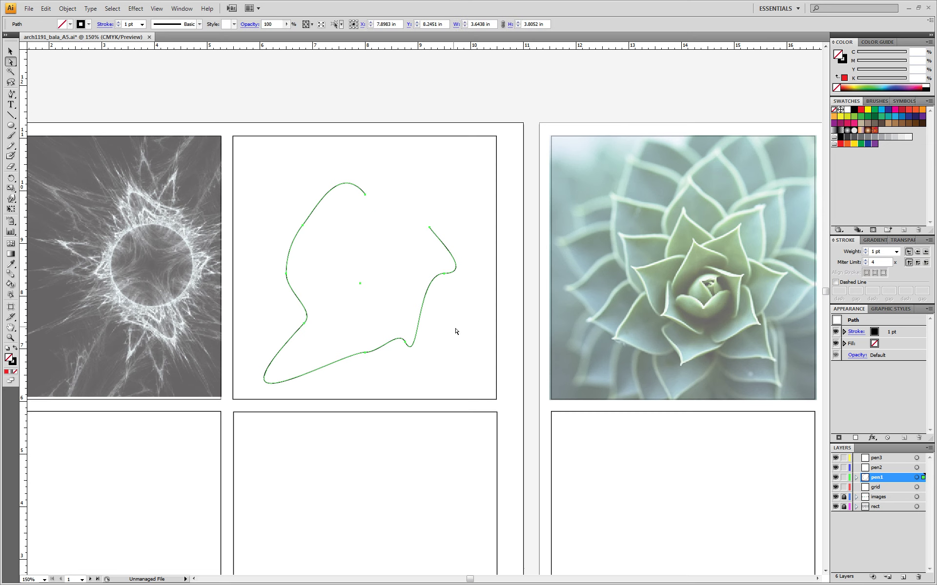
key("Delete")
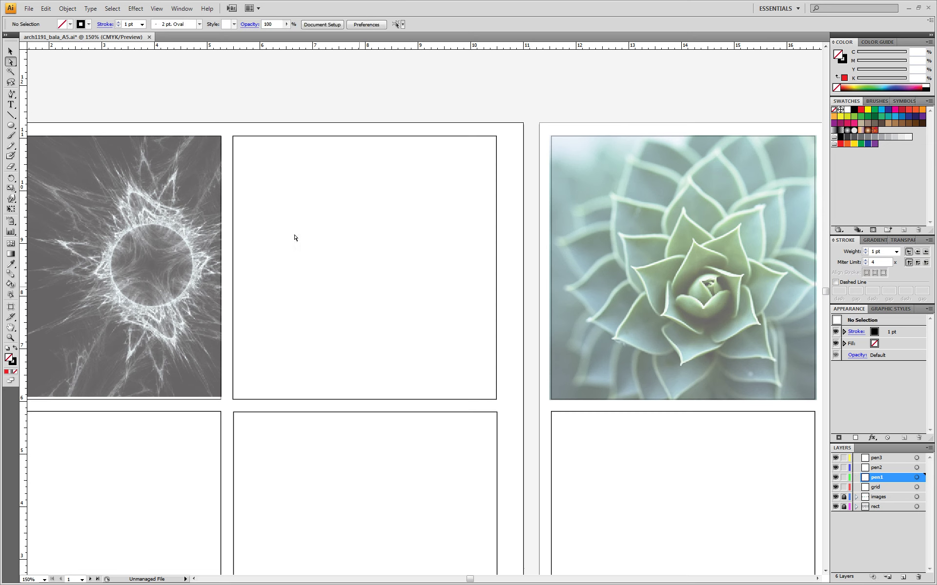
Draw a straight diagonal line across the middle cell between the two photos
left_click(11, 114)
left_click_drag(268, 347, 434, 159)
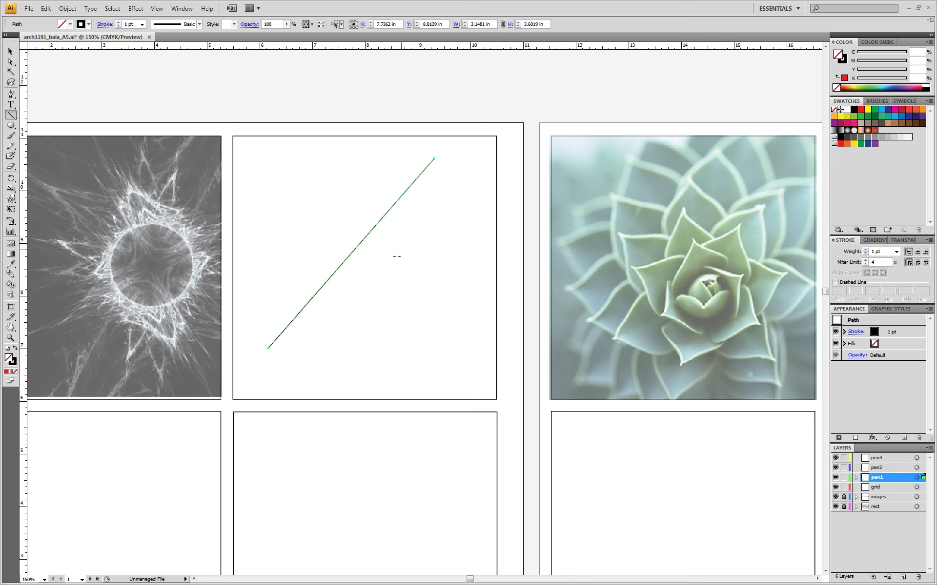
left_click(383, 294)
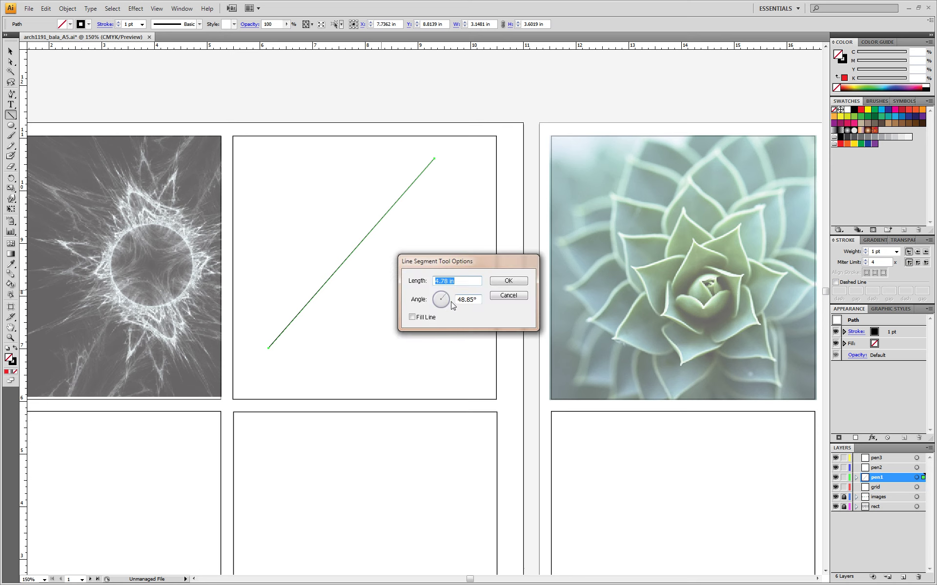
left_click(514, 284)
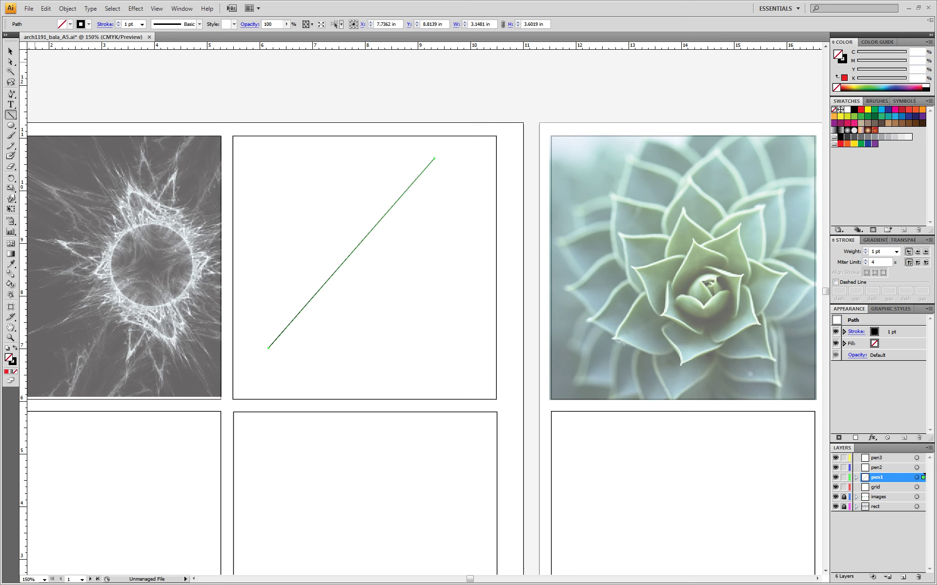
Add two anchor points along the diagonal line and select its upper anchor
left_click(11, 95)
left_click(43, 106)
left_click(11, 97)
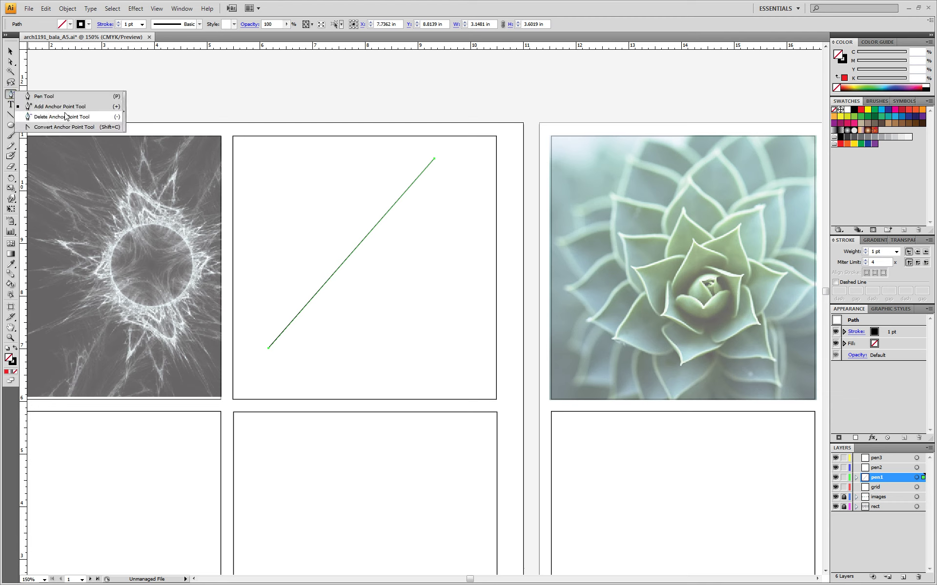
left_click(63, 107)
left_click(390, 210)
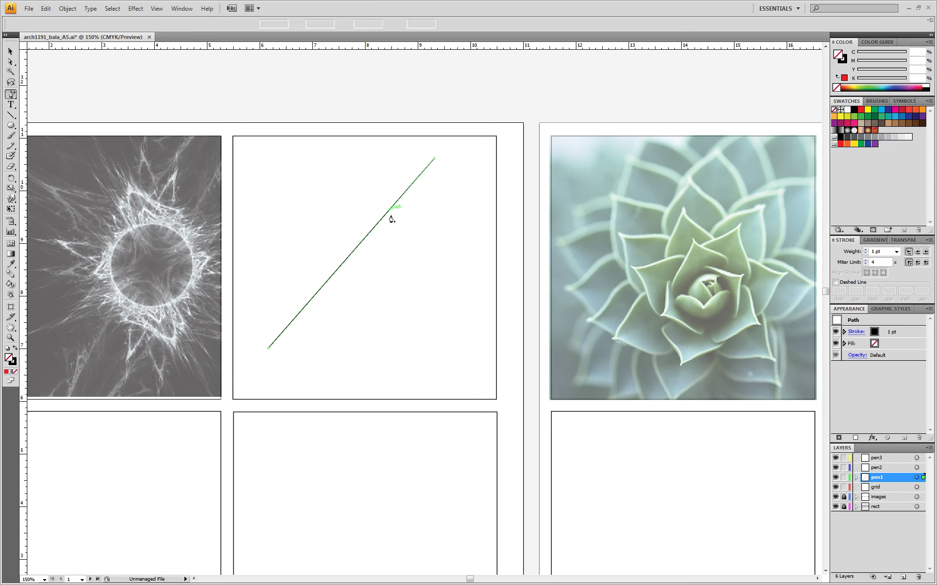
left_click(312, 298)
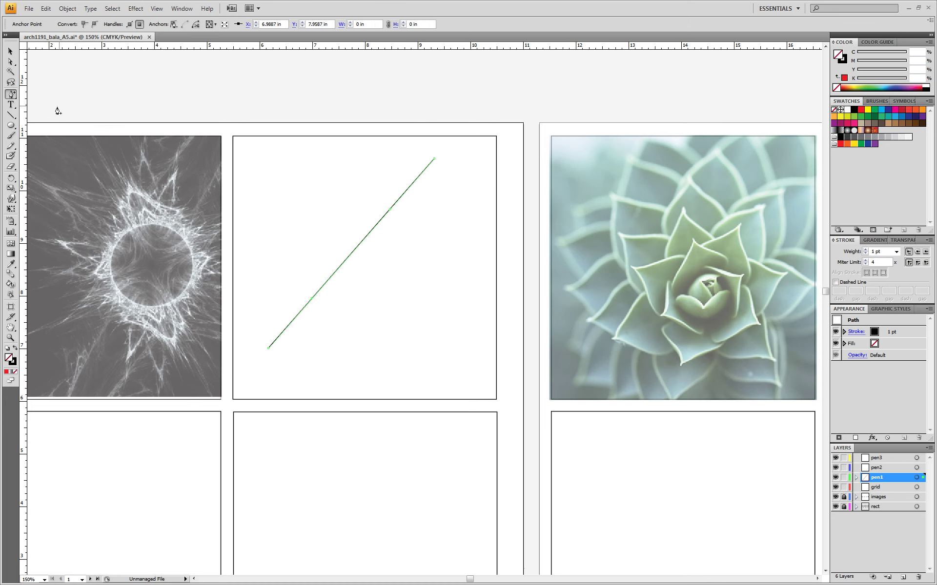
left_click(11, 61)
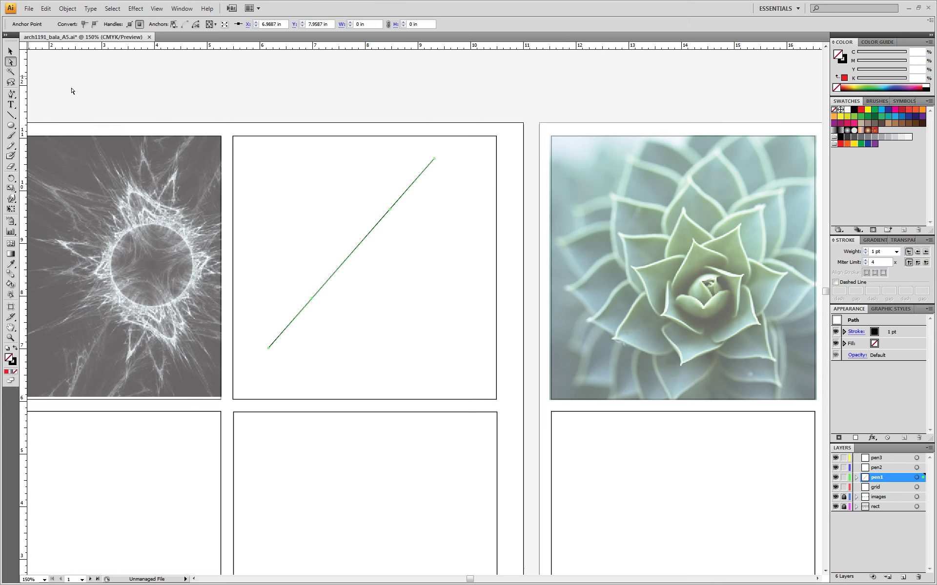
left_click(391, 209)
left_click(9, 50)
left_click(449, 240)
left_click(384, 215)
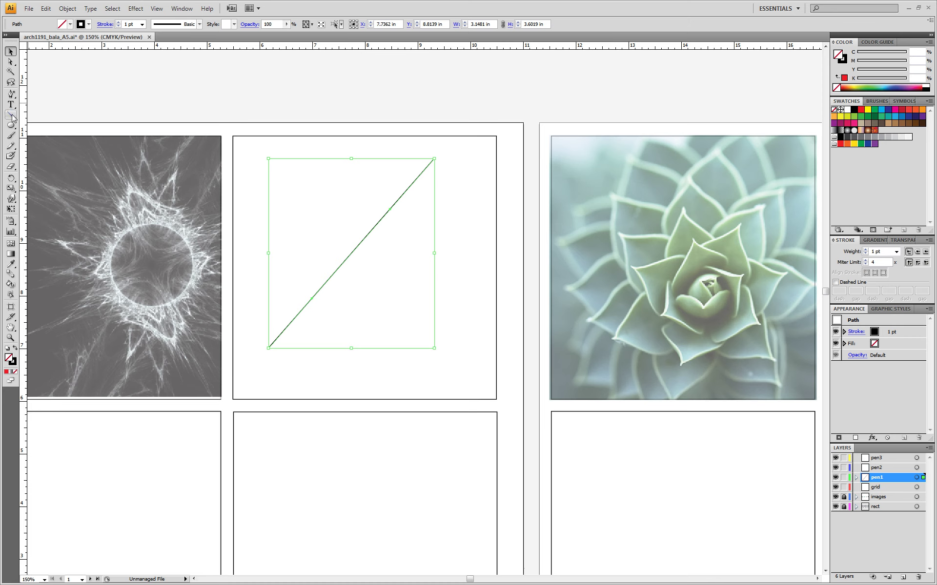
left_click(12, 94)
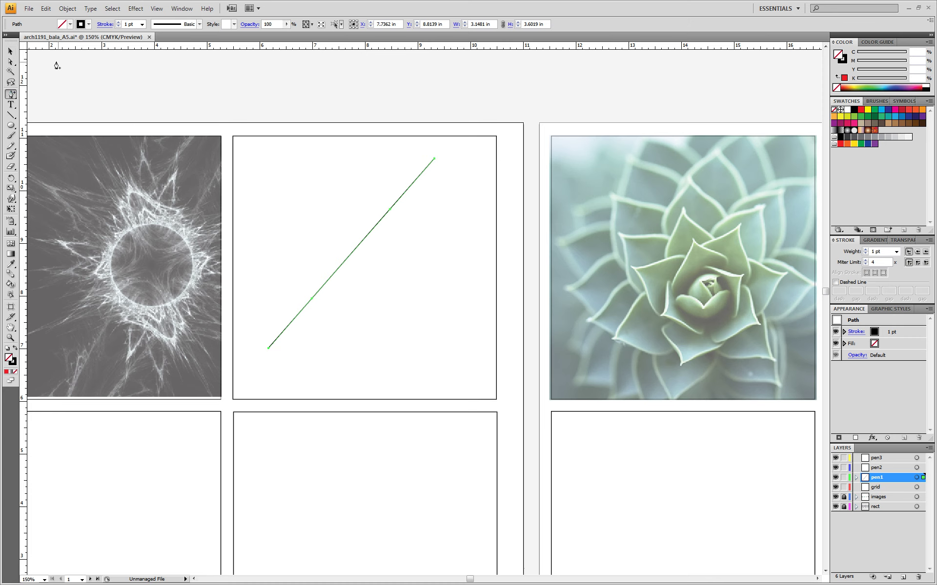
left_click(10, 61)
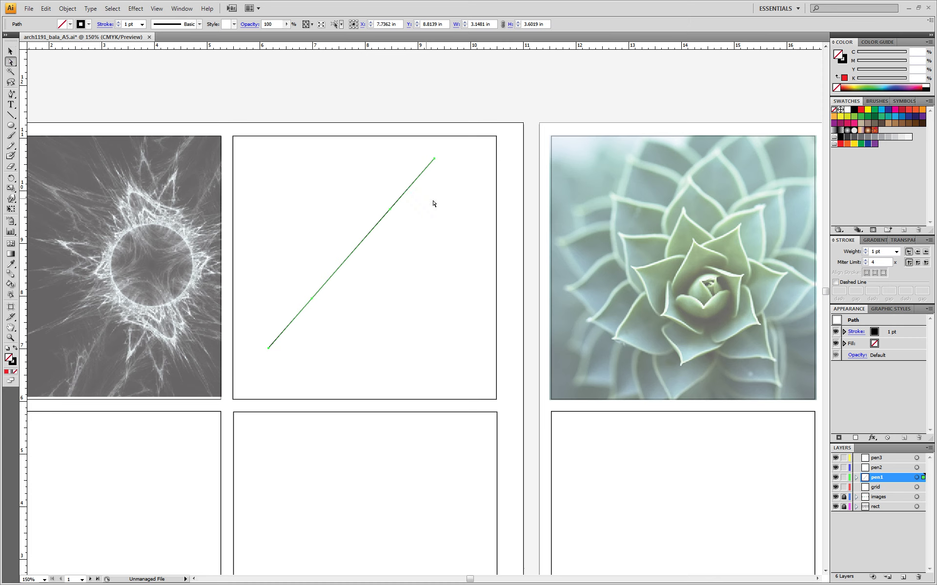
Drag the diagonal line's middle anchor down-right to bend it into a Z
left_click(391, 210)
left_click_drag(377, 199, 341, 181)
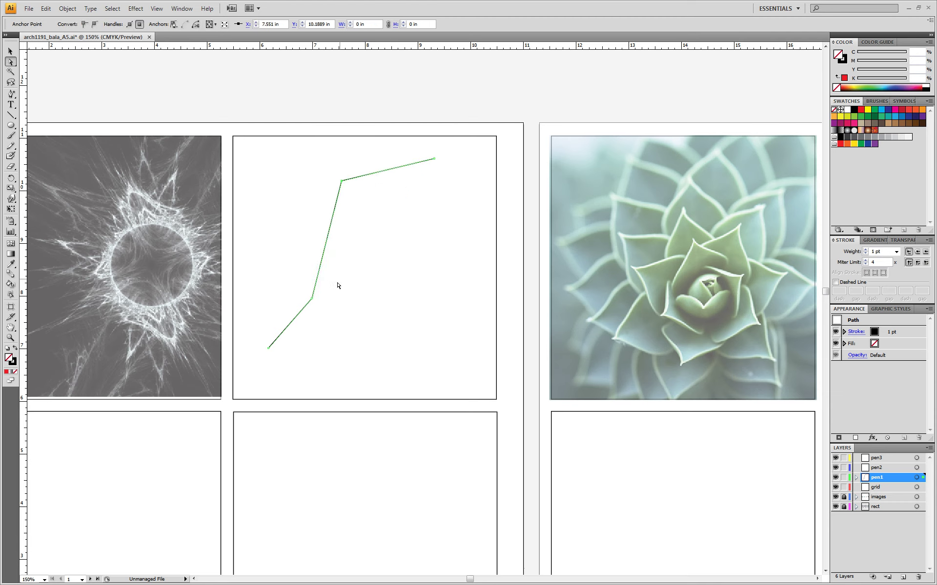
left_click_drag(313, 298, 410, 336)
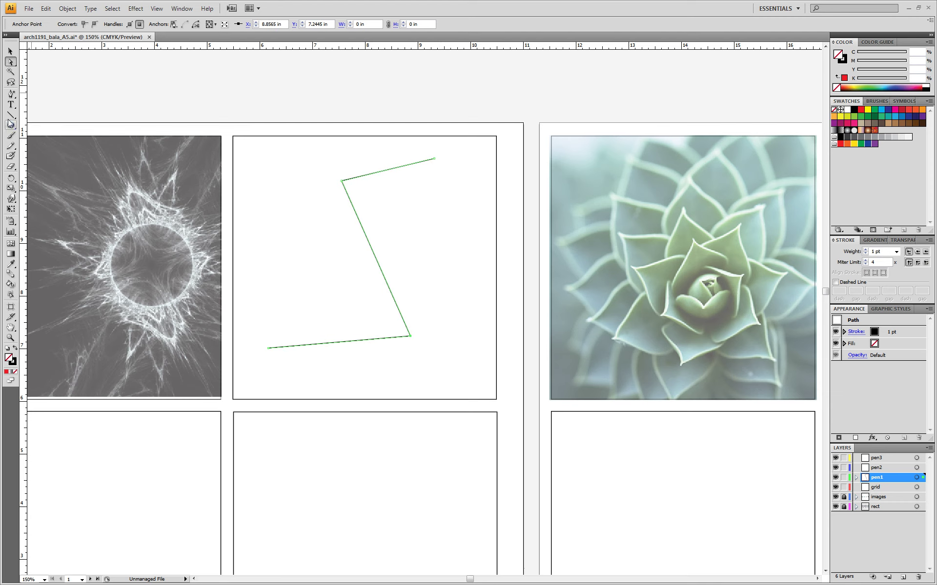
Add six anchor points along the lower, diagonal and top segments of the line
left_click(14, 97)
left_click_drag(11, 94, 48, 109)
left_click(333, 343)
left_click(375, 252)
left_click(360, 216)
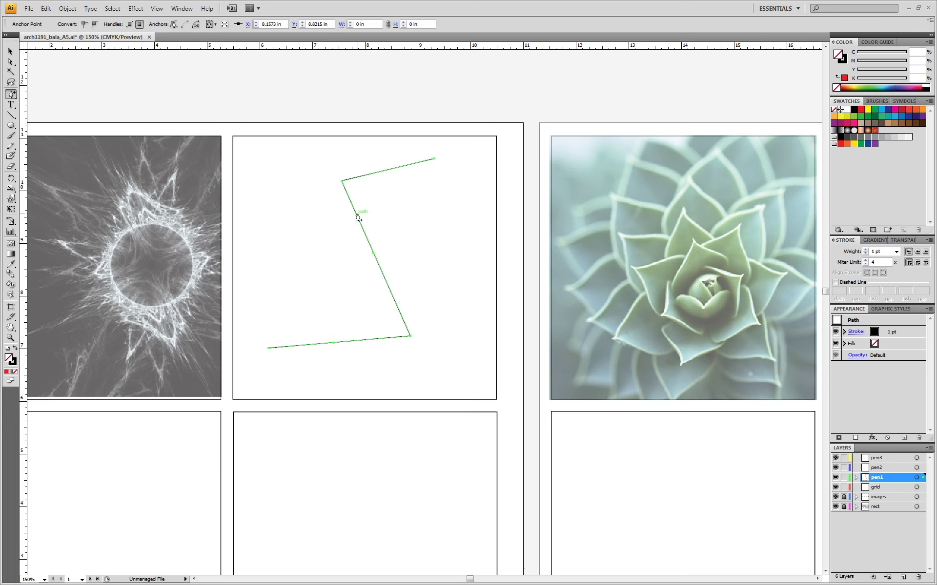
left_click(394, 298)
left_click(380, 171)
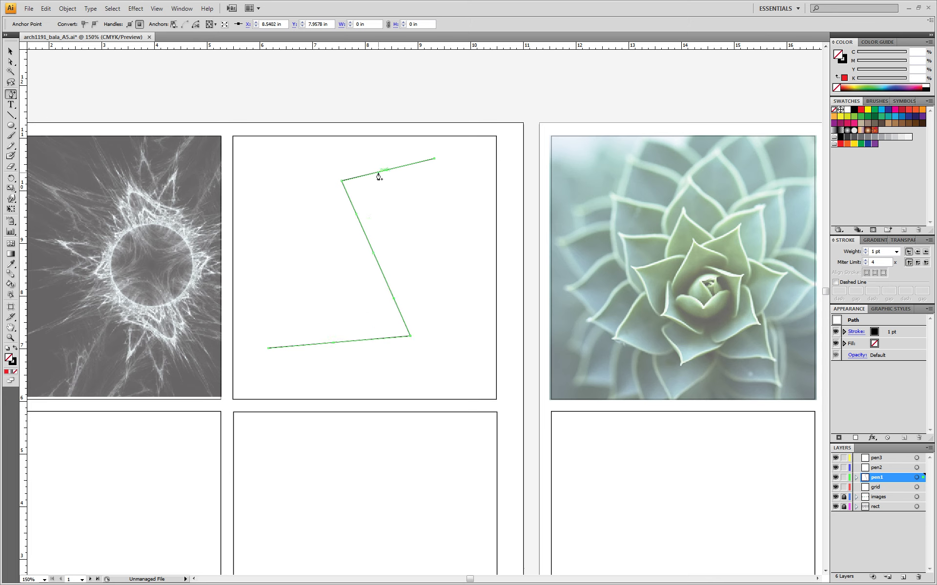
left_click(412, 163)
Pull two of the new points left and right to deepen the zigzag
left_click(11, 51)
left_click(10, 62)
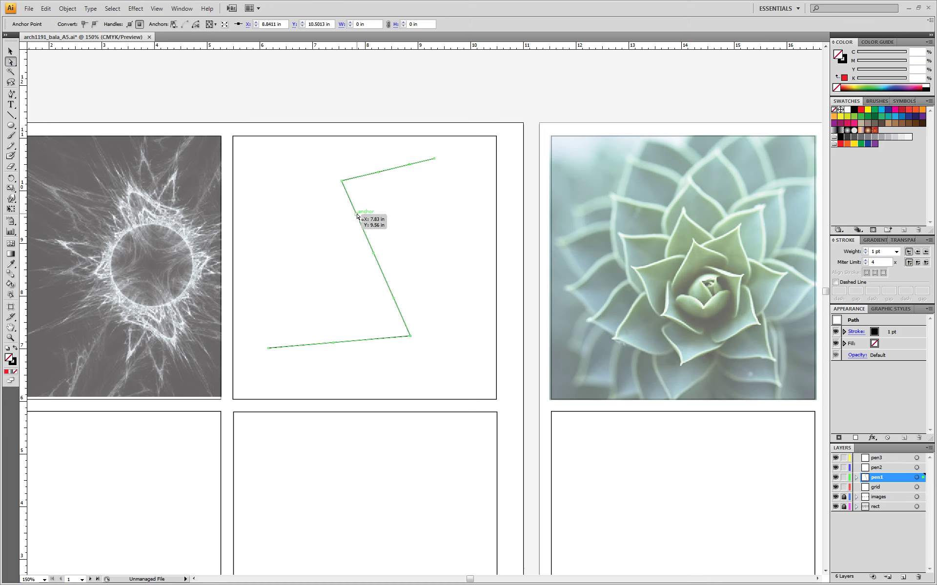
left_click_drag(357, 215, 279, 239)
left_click_drag(396, 300, 442, 277)
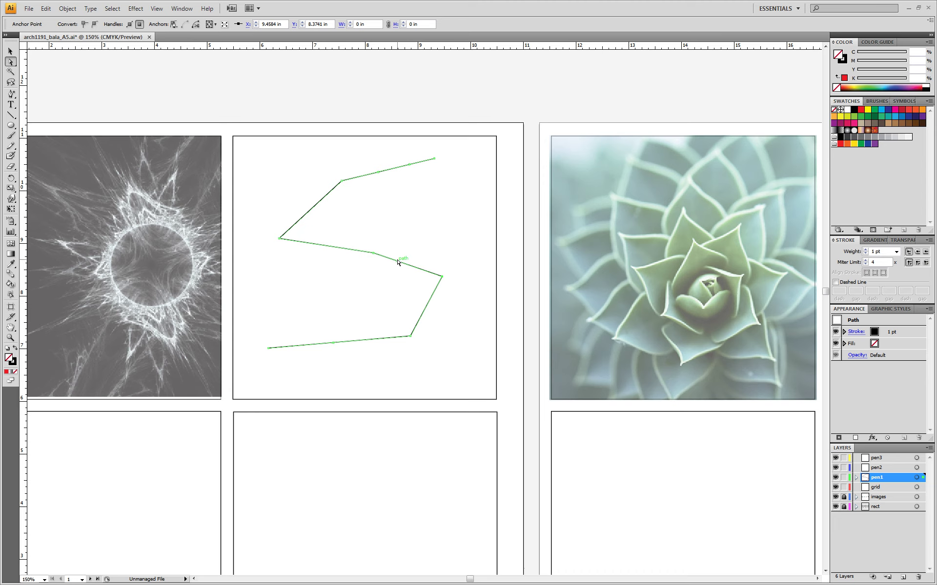
Delete anchor points to cut the zigzag back to a short stroke, and pan to the succulent photo
key("Delete")
left_click_drag(426, 357, 297, 169)
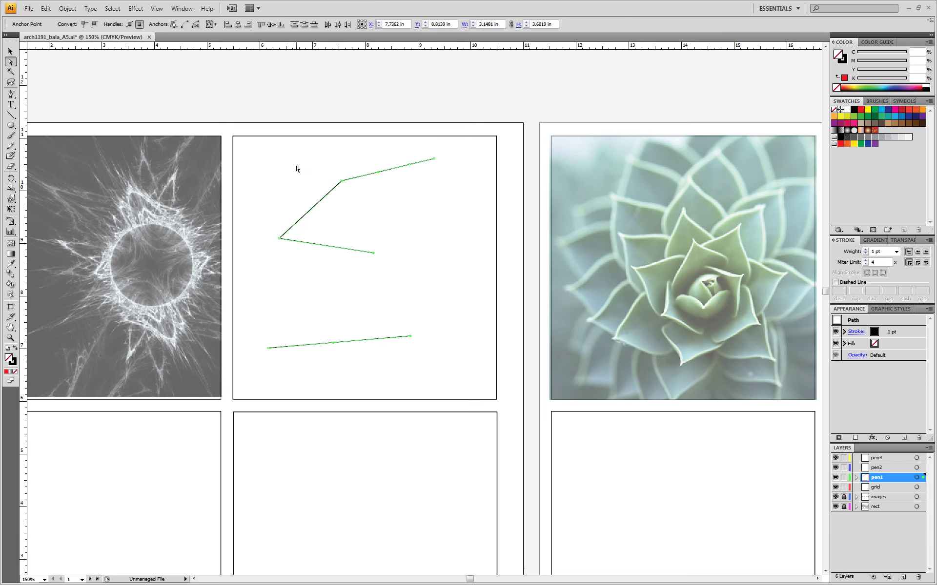
key("Delete")
left_click_drag(478, 284, 177, 265)
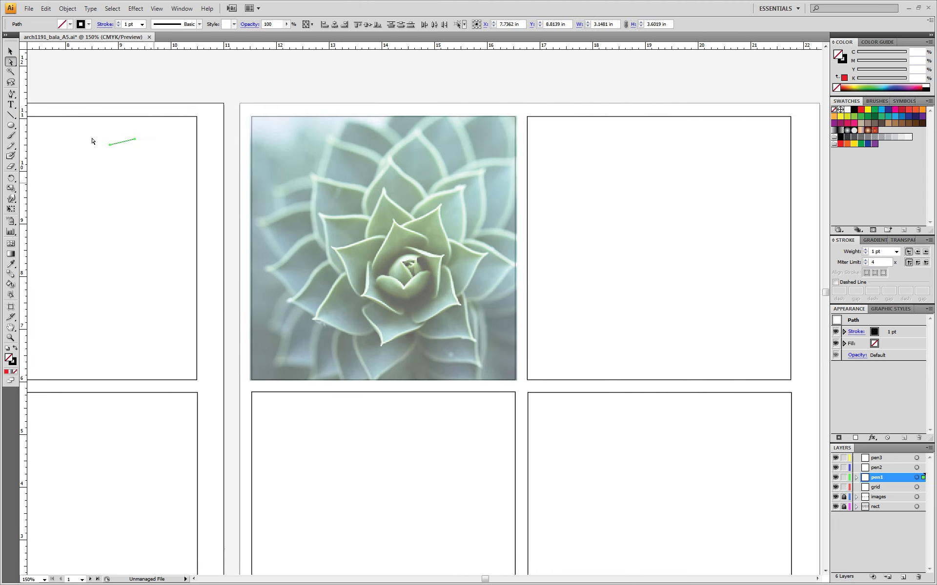
Draw a straight line across the succulent's centre and bend it at a new anchor along a petal
left_click(11, 115)
mouse_move(403, 312)
left_mouse_down()
mouse_move(367, 263)
mouse_move(430, 243)
mouse_move(437, 292)
mouse_move(429, 272)
mouse_move(378, 279)
left_mouse_up()
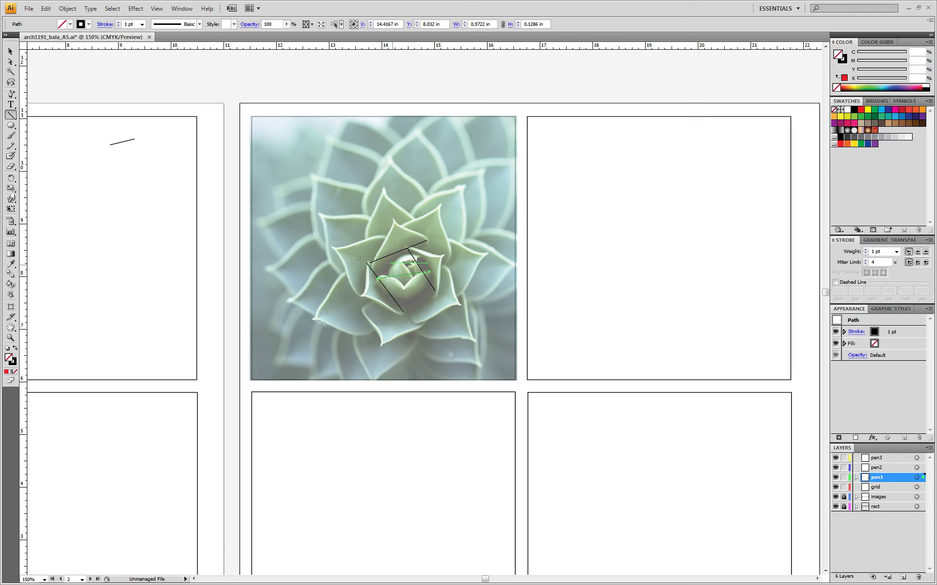
left_click_drag(11, 94, 44, 107)
left_click(384, 286)
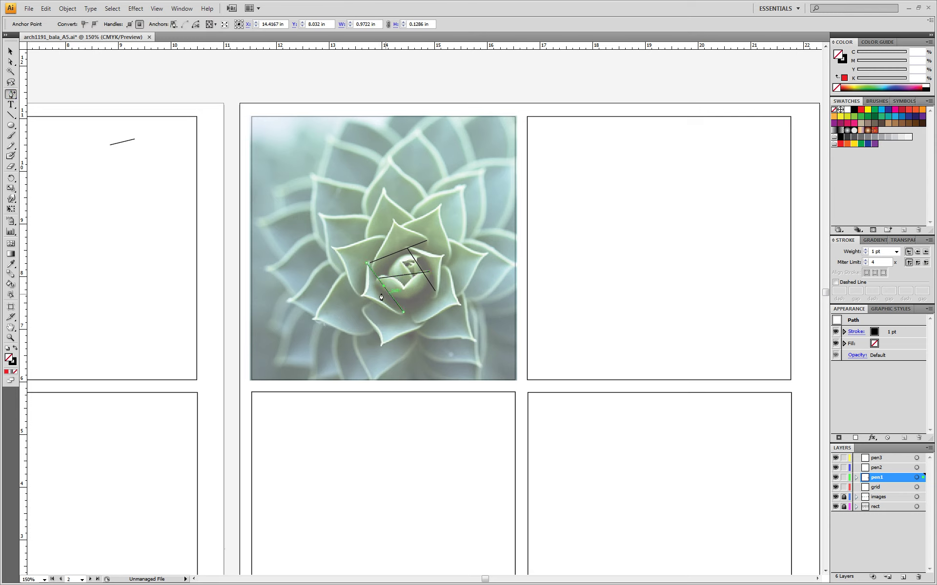
left_click(11, 62)
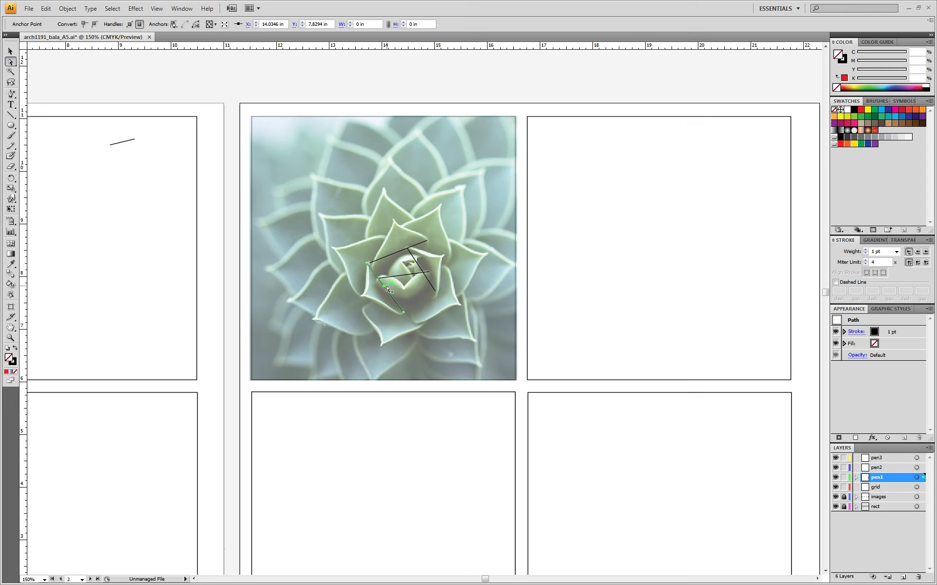
left_click_drag(387, 289, 367, 297)
left_click_drag(365, 296, 365, 296)
left_click(399, 255)
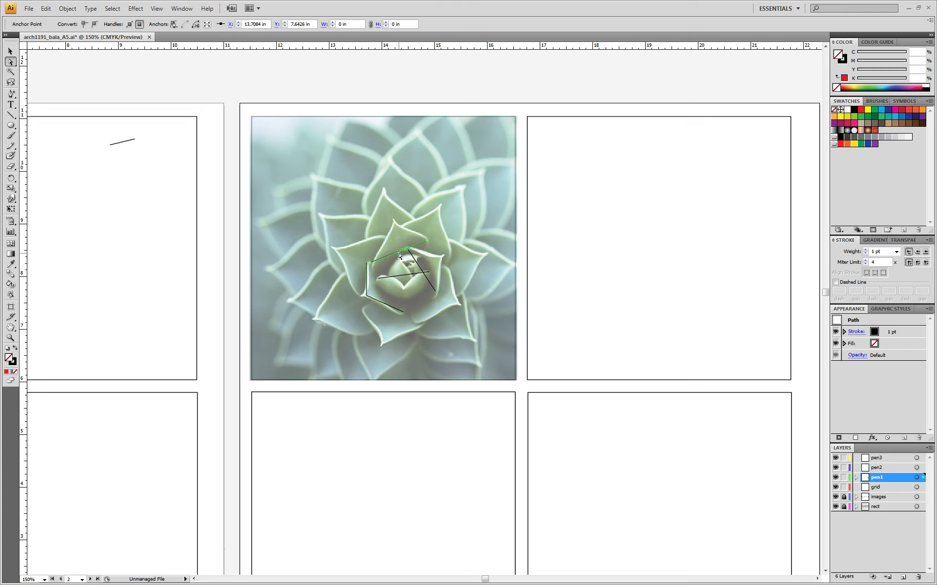
left_click_drag(400, 255, 406, 265)
Add an anchor on the upper segment and lift it to follow the next petal
left_click(11, 94)
left_click_drag(16, 98, 54, 113)
left_click(398, 248)
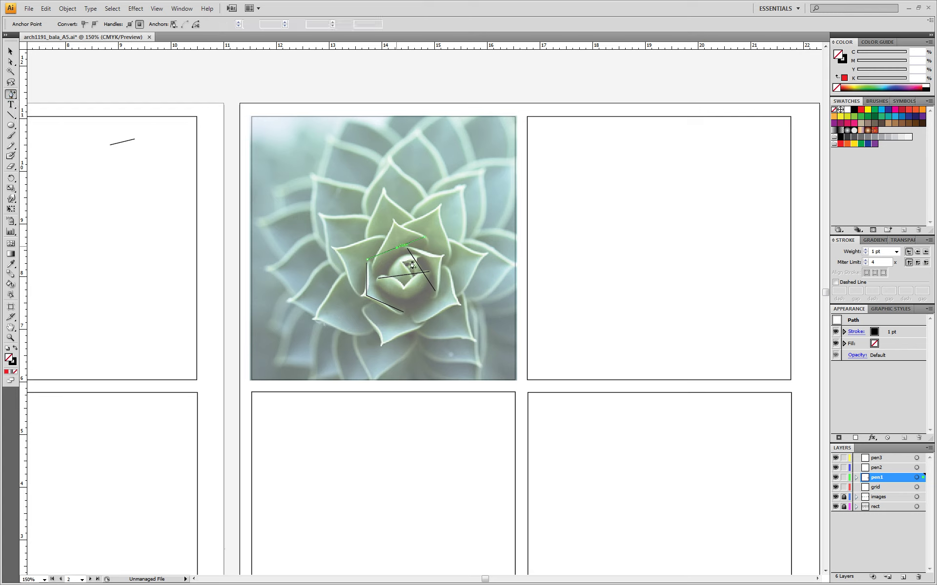
left_click(10, 62)
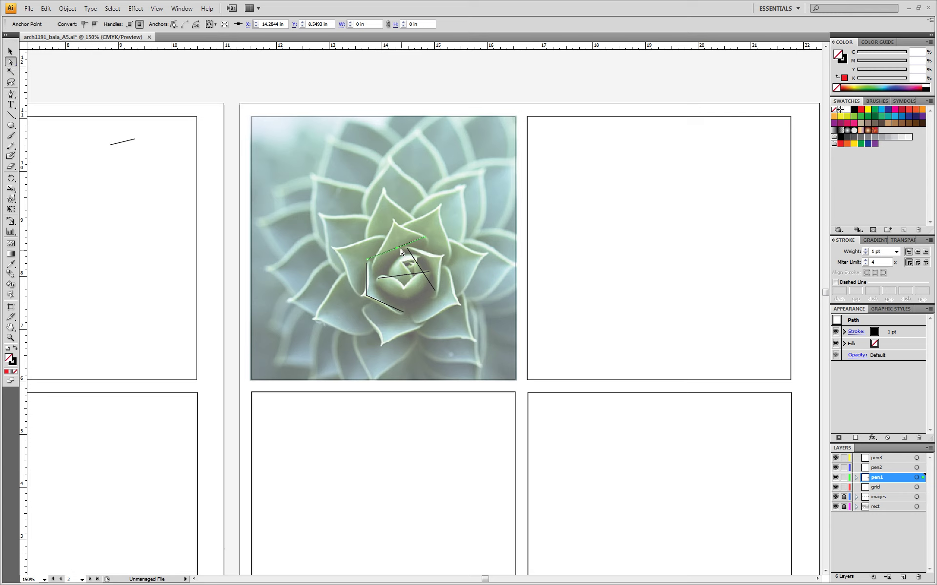
left_click_drag(400, 249, 396, 224)
Recentre the succulent artboard and select the whole traced petal path
scroll(415, 293, "down", 1)
scroll(397, 277, "up", 1)
left_click(311, 98)
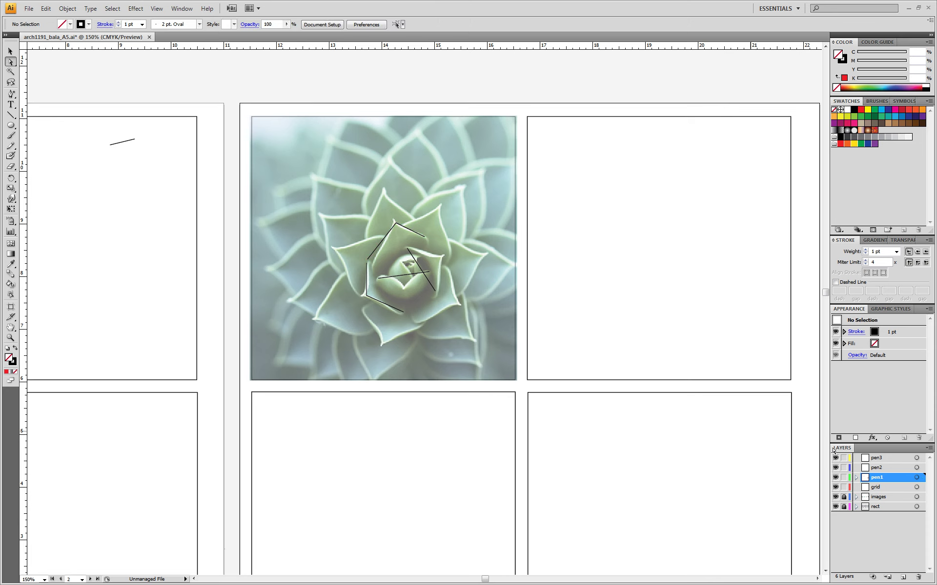
left_click_drag(299, 381, 178, 438)
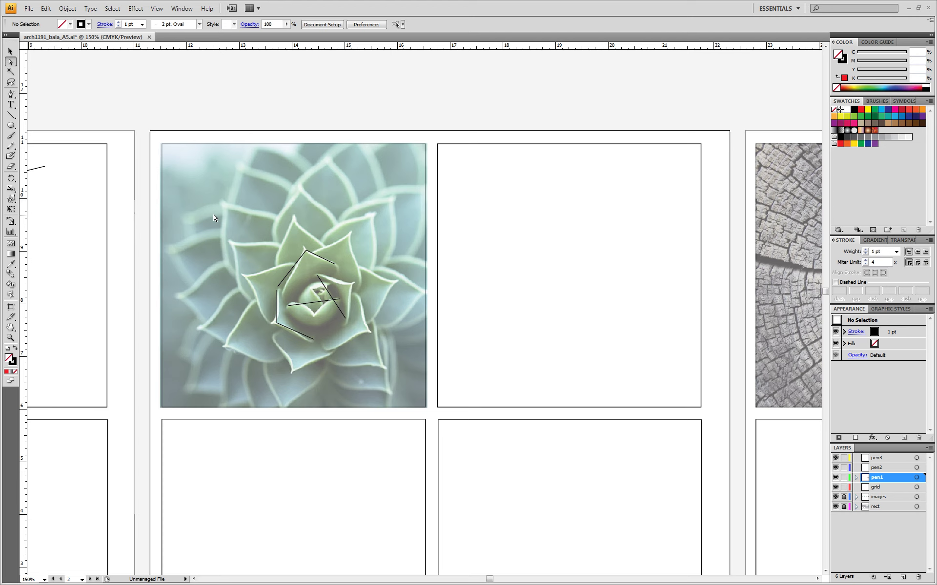
left_click_drag(209, 117, 389, 263)
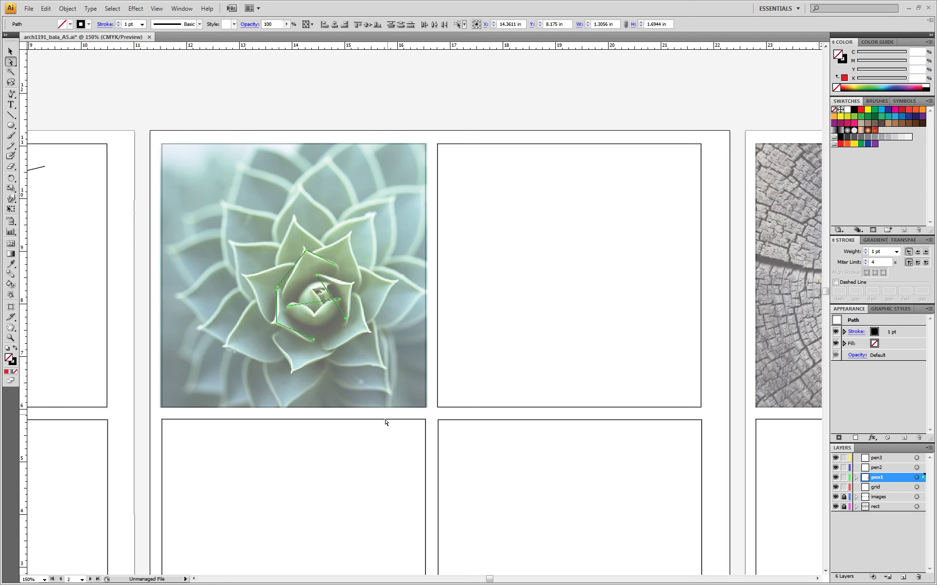
left_click(315, 333)
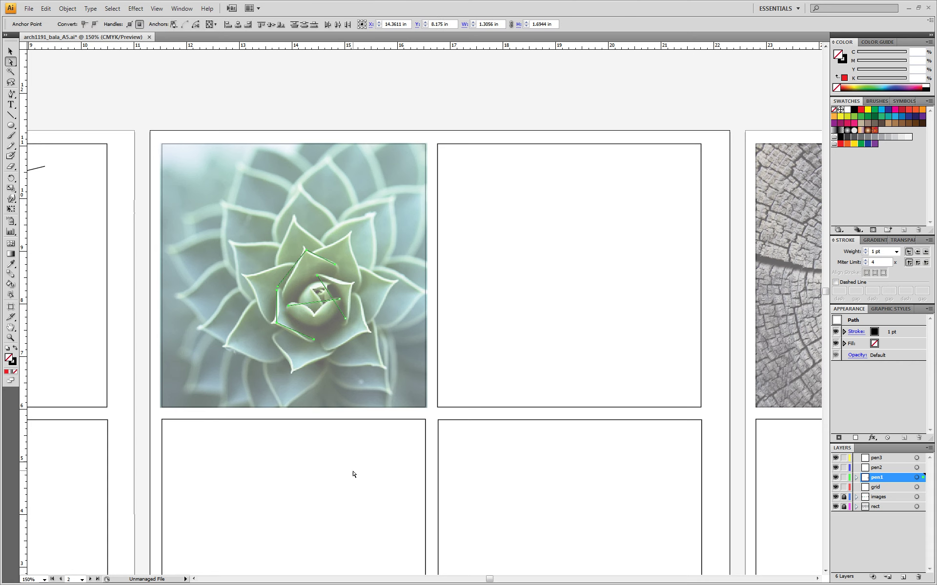
left_click_drag(354, 474, 288, 385)
left_click_drag(400, 473, 249, 408)
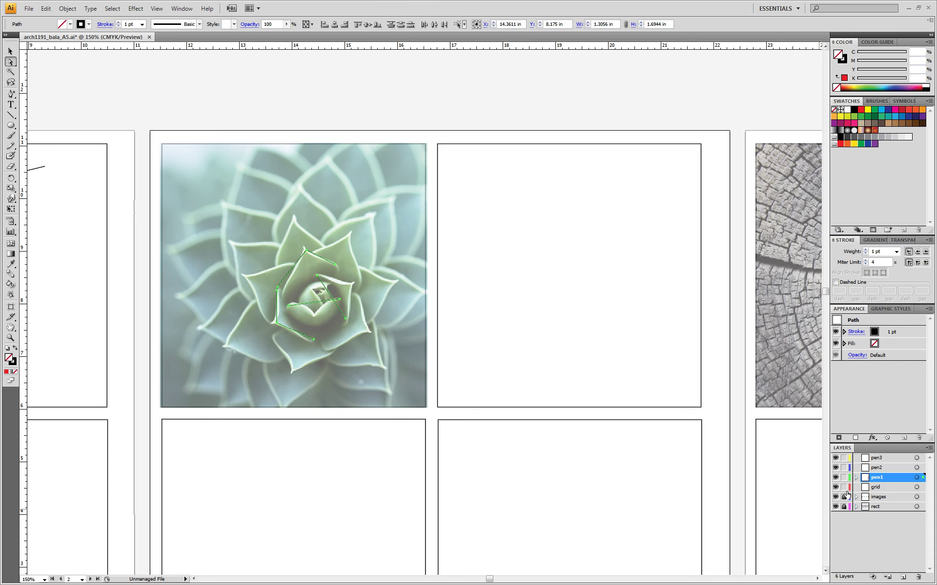
left_click(263, 269)
left_click_drag(231, 121, 363, 362)
left_click(10, 51)
left_click(261, 332)
left_click(307, 337)
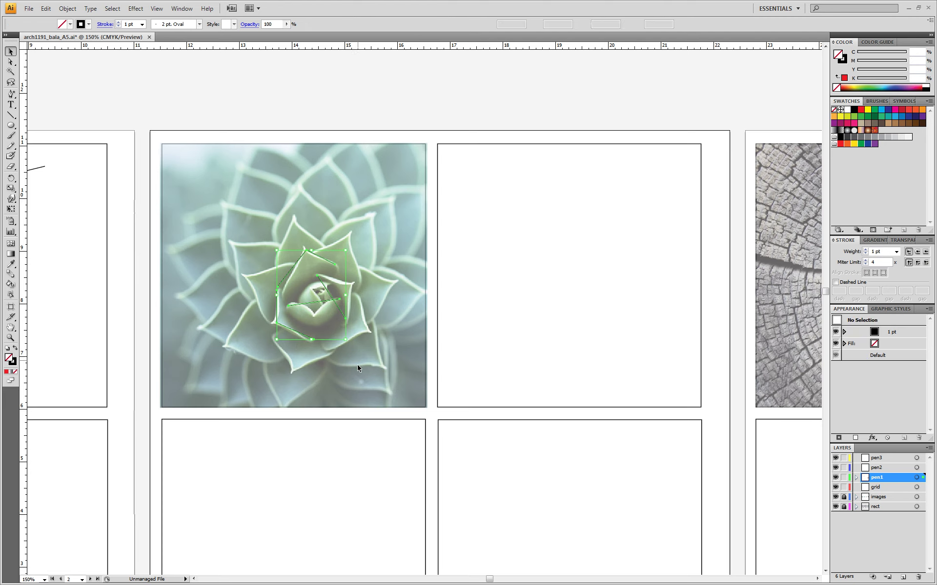
Copy the petal trace onto the empty artboard to the right and give its upper angled line a 4 pt stroke
left_click_drag(292, 335, 556, 324)
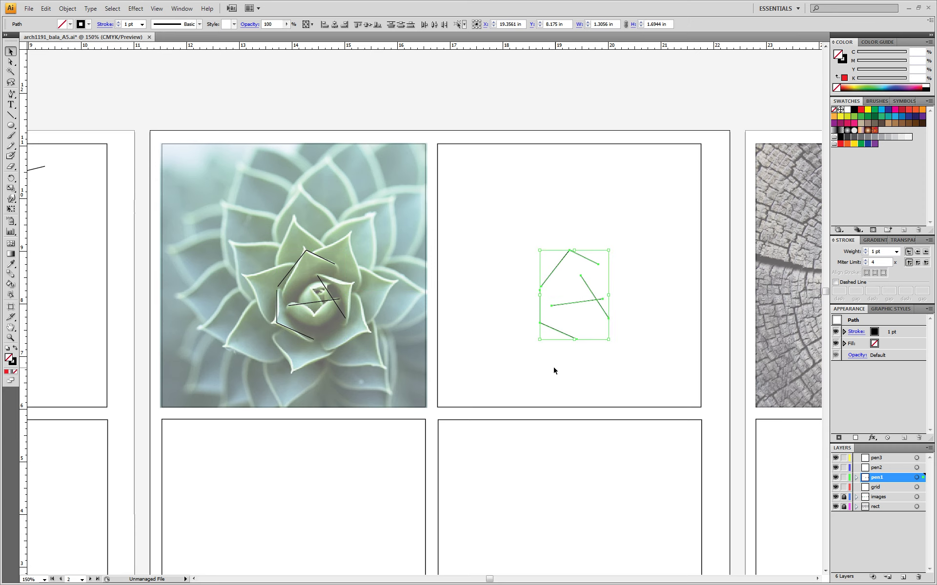
left_click(539, 364)
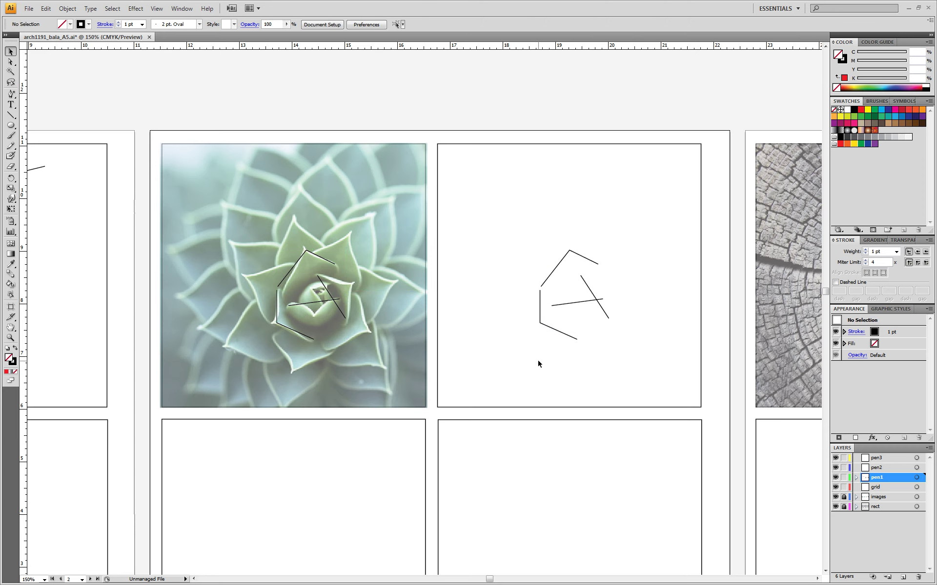
left_click(584, 258)
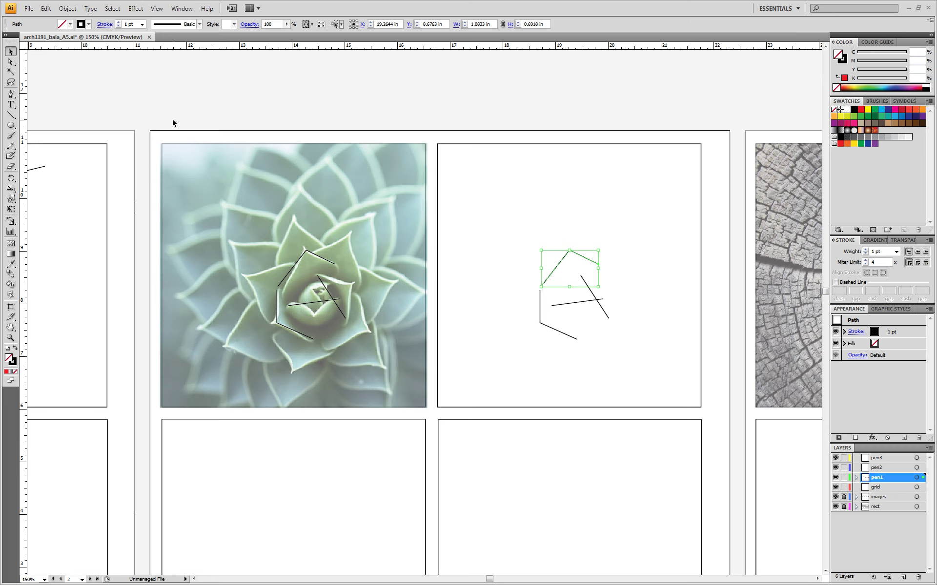
left_click(142, 24)
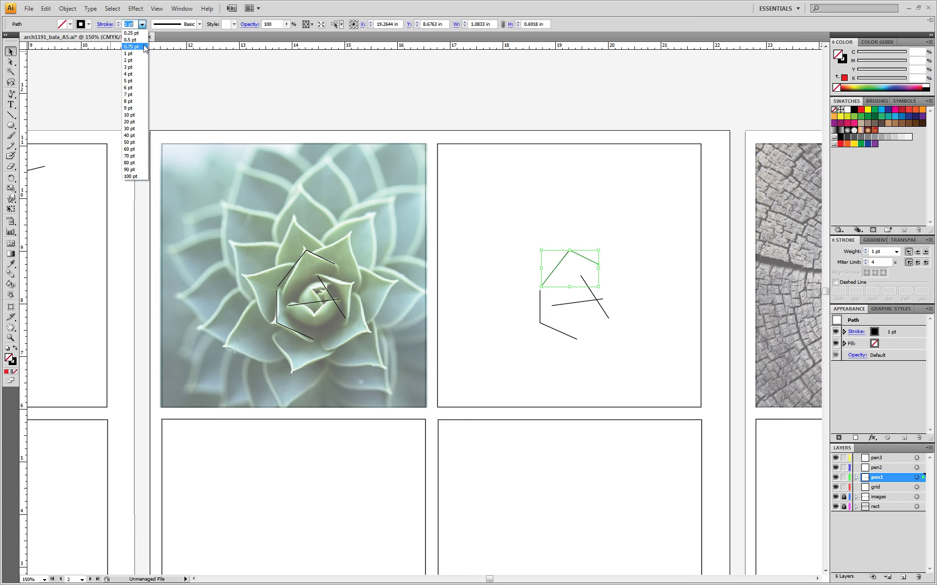
left_click(132, 74)
left_click(574, 268)
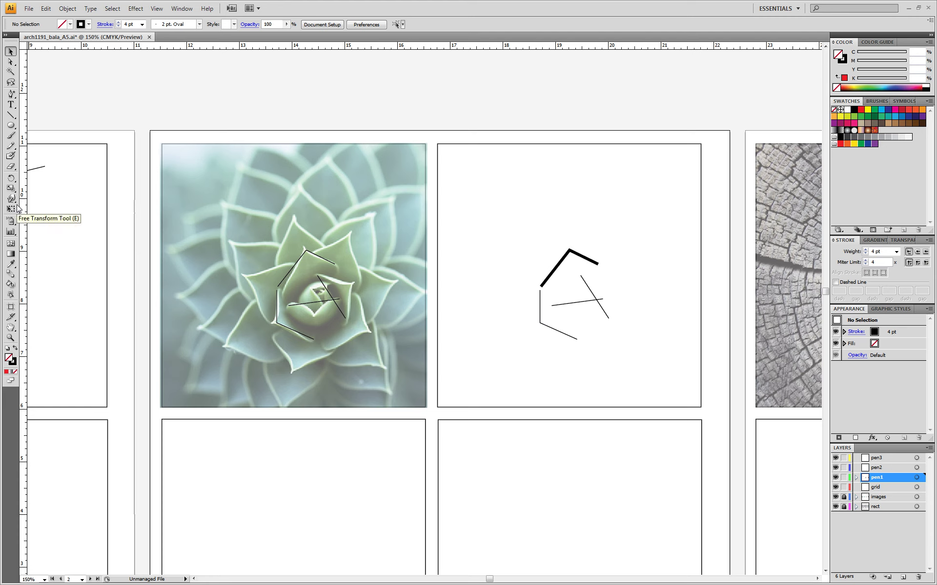
Split the thick angled line at its corner with Scissors and set the left piece to 10 pt
key("c")
left_click(17, 168)
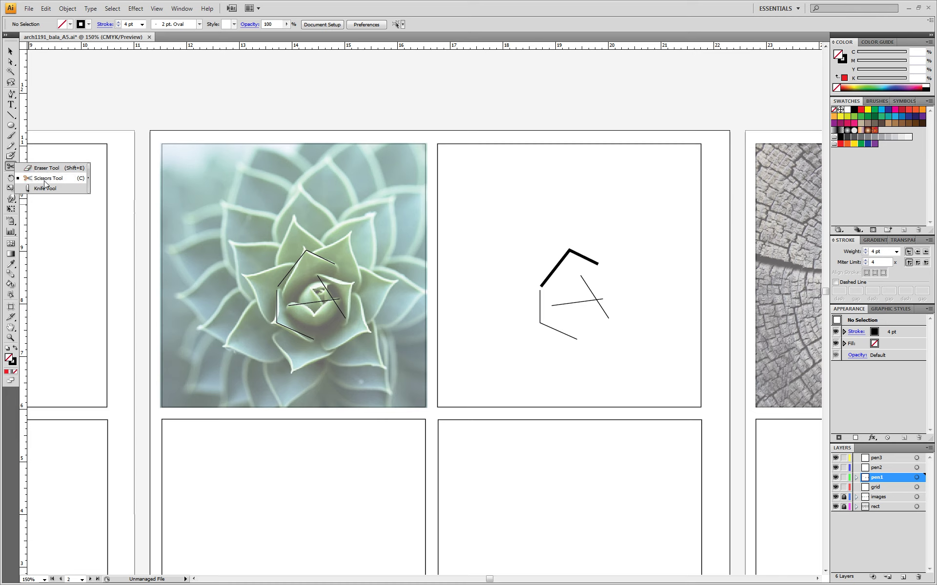
left_click(570, 251)
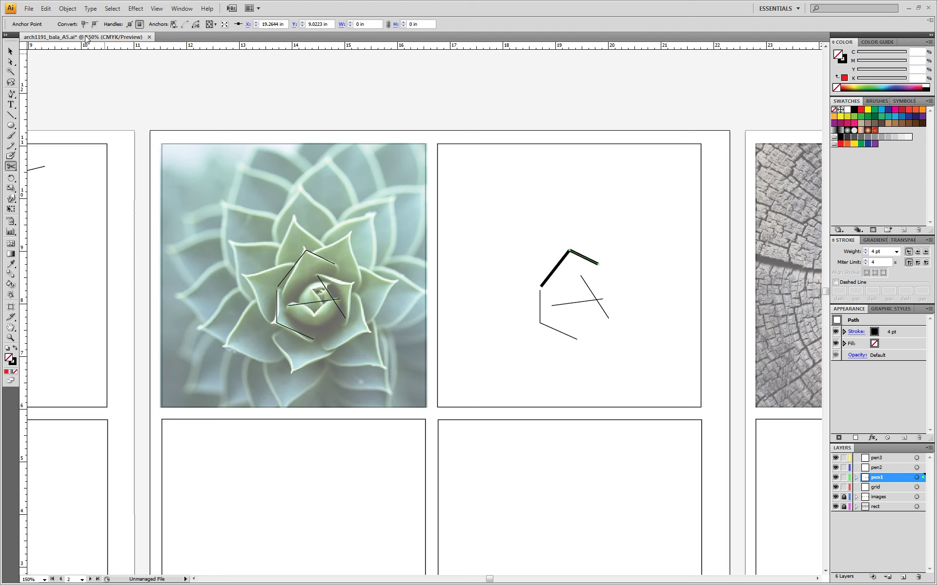
left_click(11, 51)
left_click(555, 269)
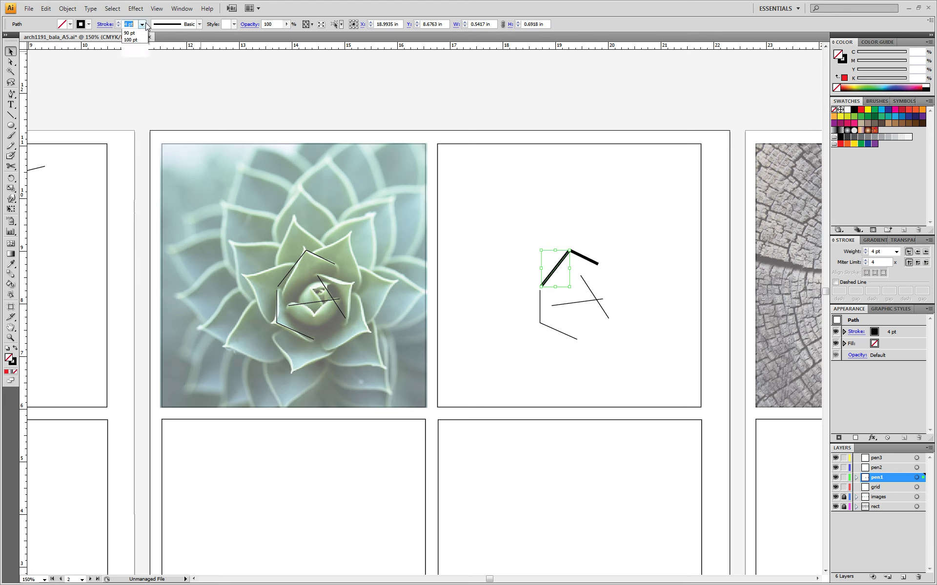
left_click(142, 24)
left_click(131, 117)
left_click(522, 175)
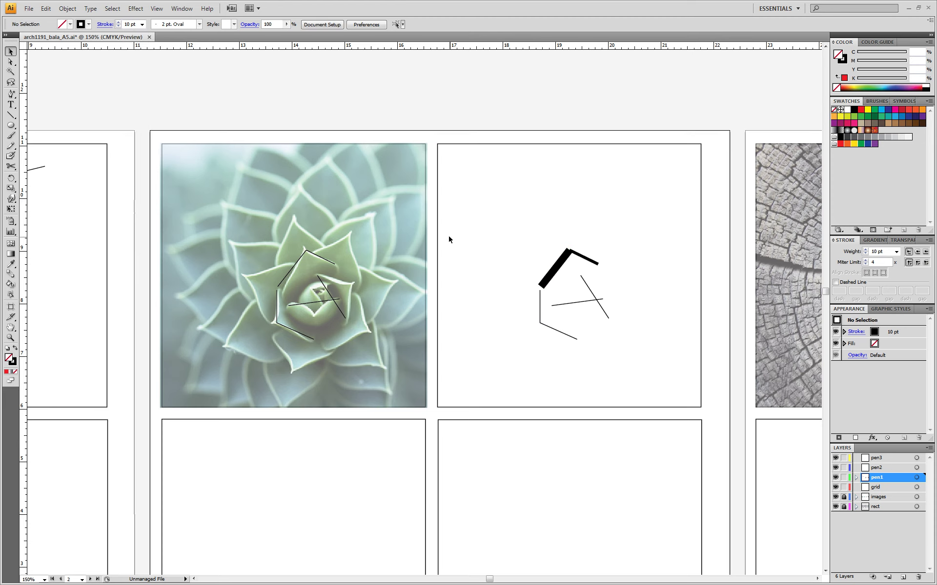
key("z")
left_click(462, 235, "alt")
left_click(461, 235, "alt")
Zoom out to all eight artboards, then zoom to 100% centred on the first artboard's burst photo
left_click_drag(421, 345, 516, 96)
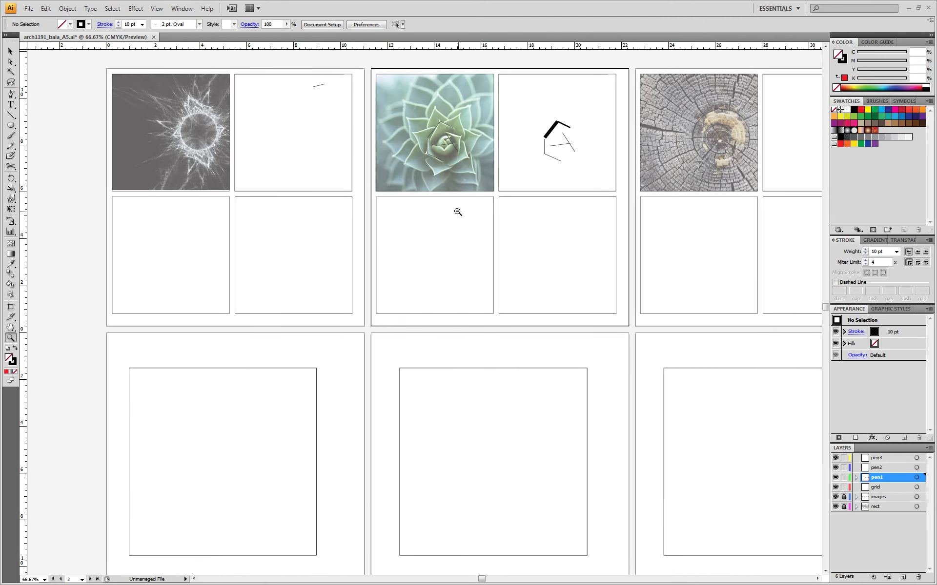
left_click(457, 212, "alt")
left_click(513, 300, "alt")
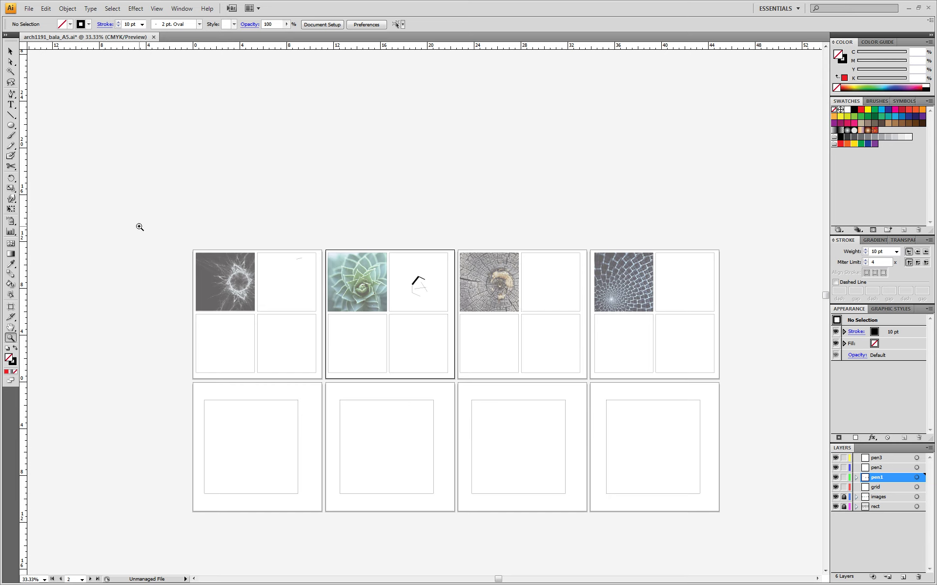
left_click(293, 276)
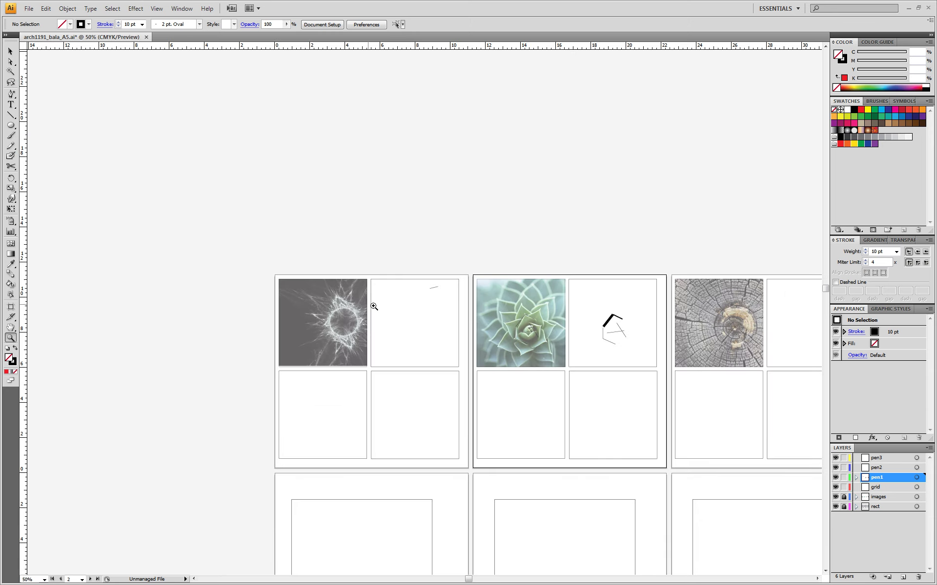
left_click(486, 349)
left_click(314, 318)
left_click_drag(450, 263, 349, 266)
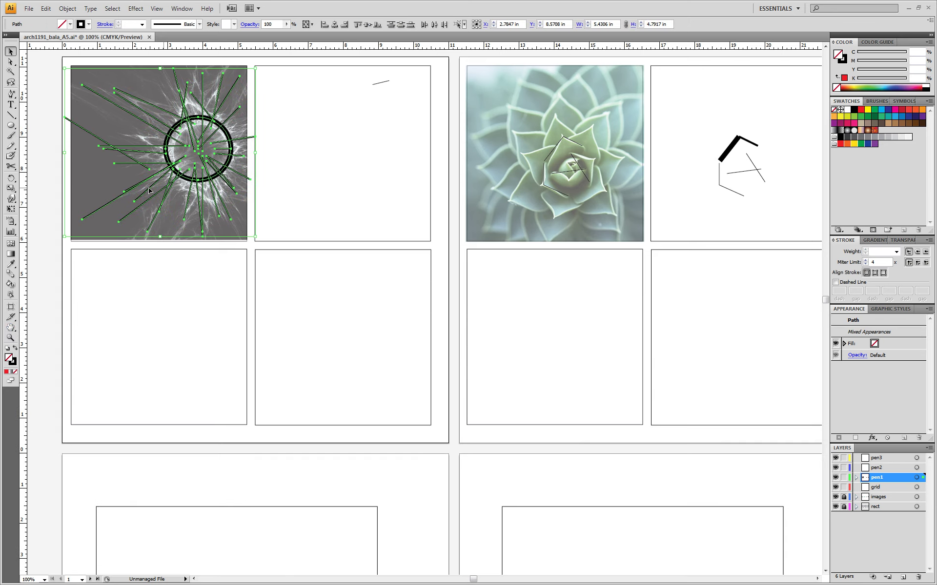
Draw two more straight lines over the burst photo
left_click(47, 154)
left_click(11, 115)
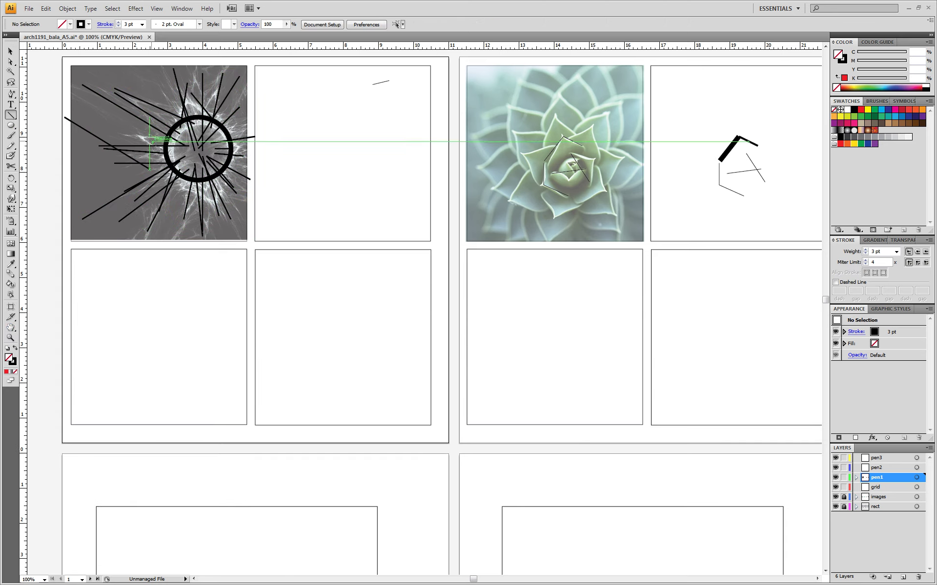
left_click_drag(191, 158, 159, 225)
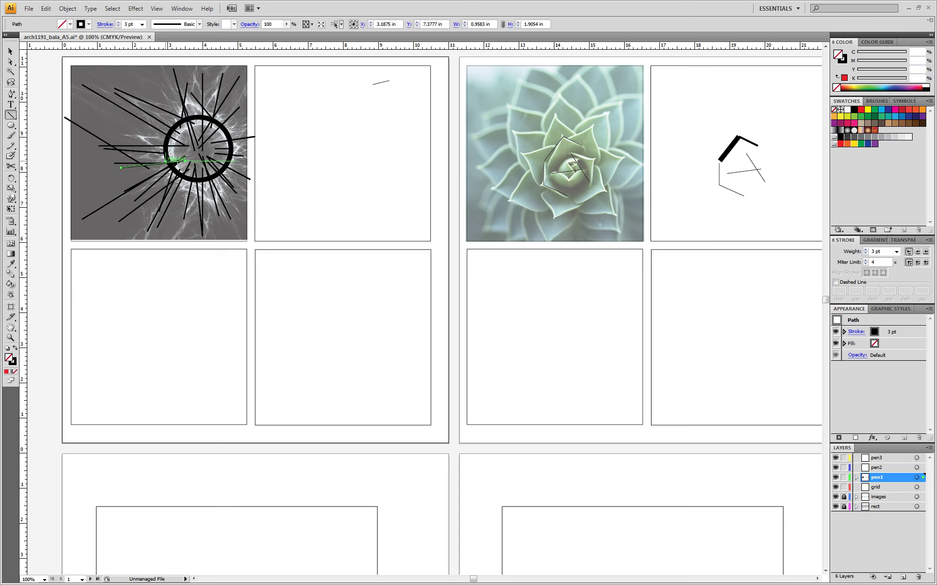
mouse_move(189, 151)
left_mouse_down()
mouse_move(120, 116)
mouse_move(156, 83)
mouse_move(224, 128)
mouse_move(249, 106)
left_mouse_up()
Copy all the starburst lines and the ring from the first panel into the second panel
left_click(11, 51)
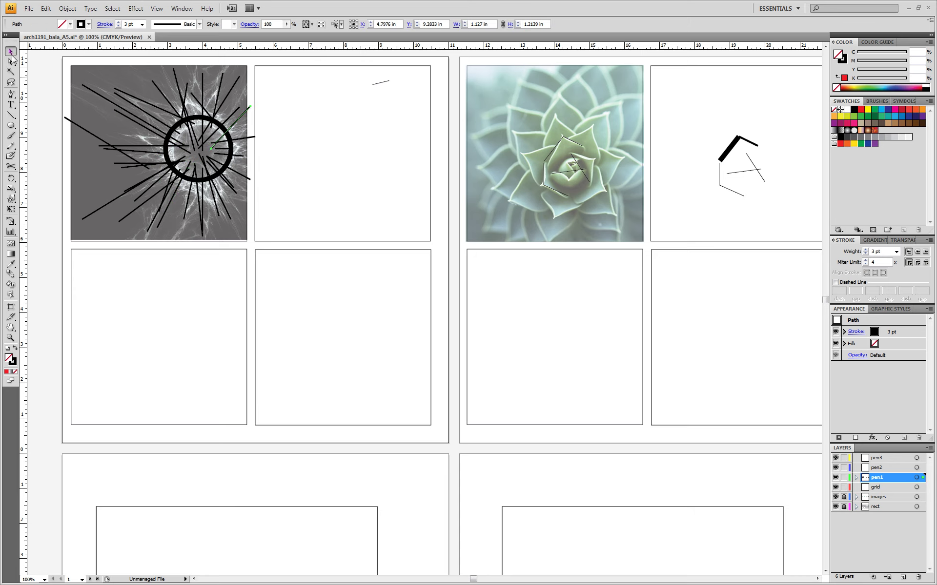
left_click_drag(55, 60, 255, 253)
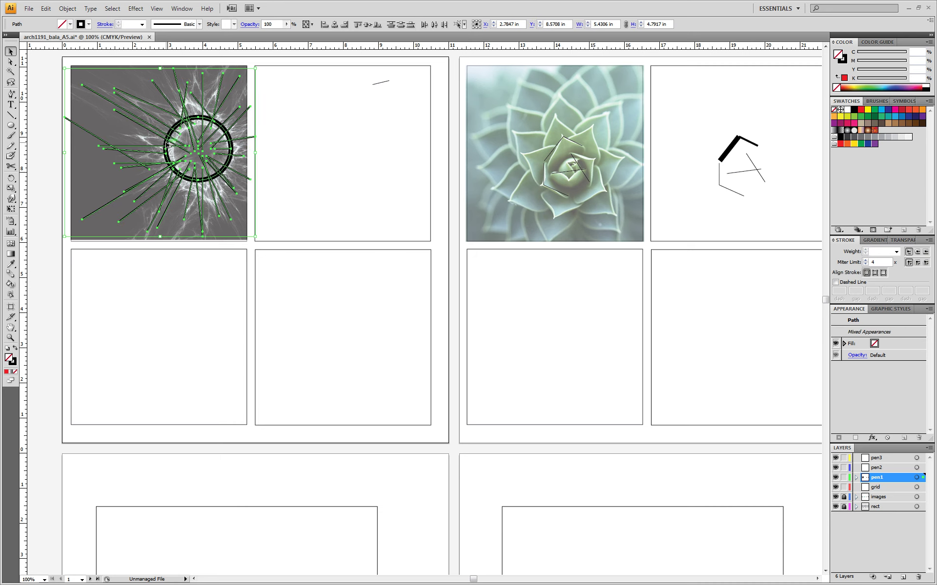
left_click_drag(170, 145, 344, 145)
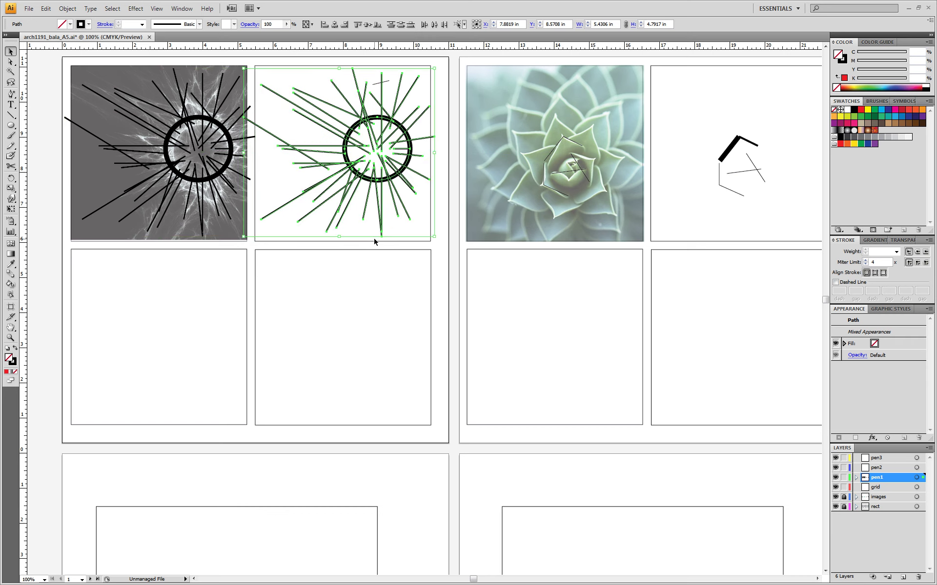
left_click(308, 225)
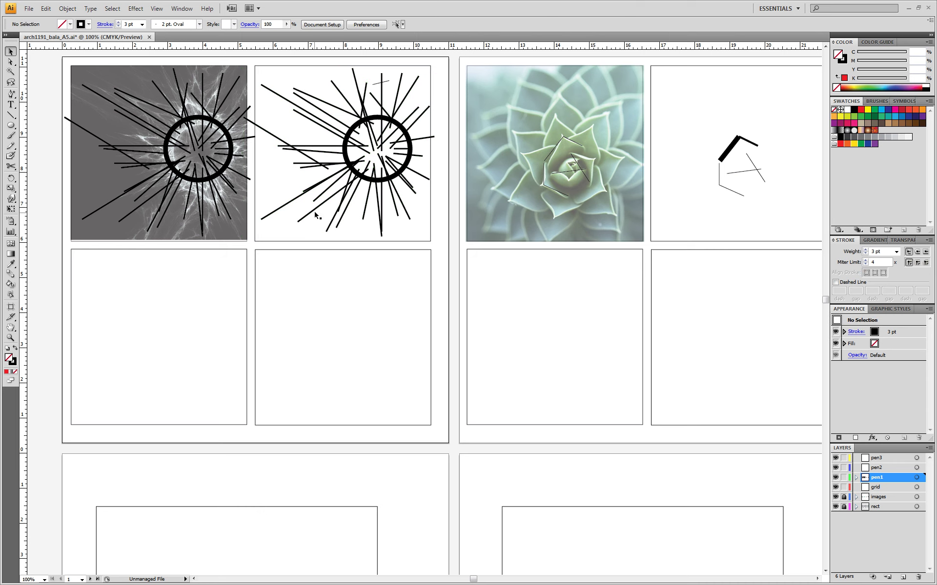
Give one diagonal line in the copy a 9 pt stroke, after trying 30 pt and 40 pt
left_click(305, 217)
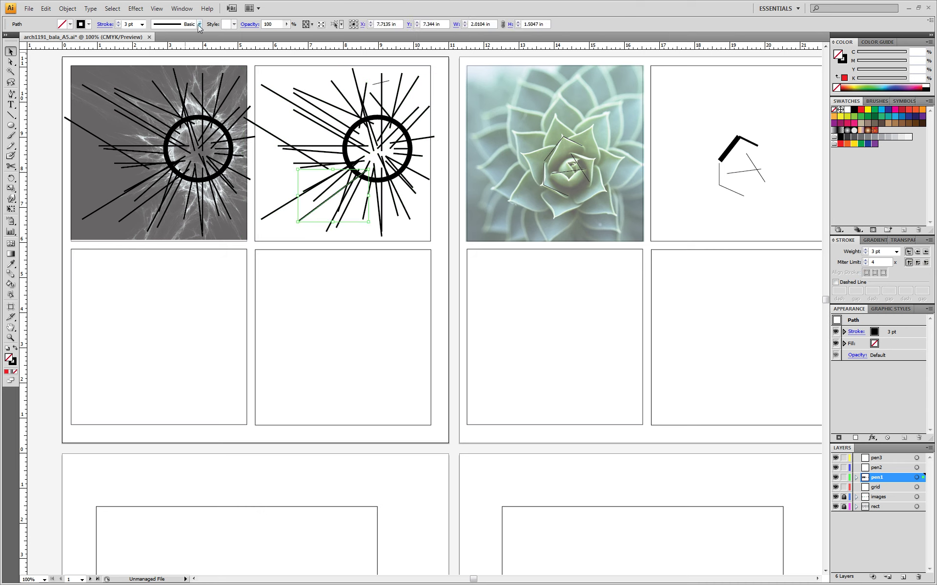
left_click(142, 24)
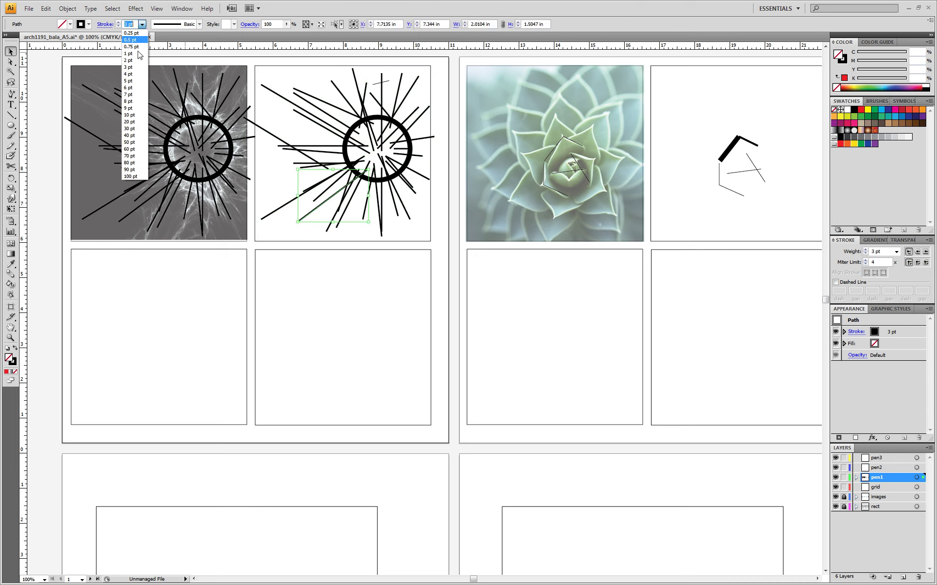
left_click(134, 131)
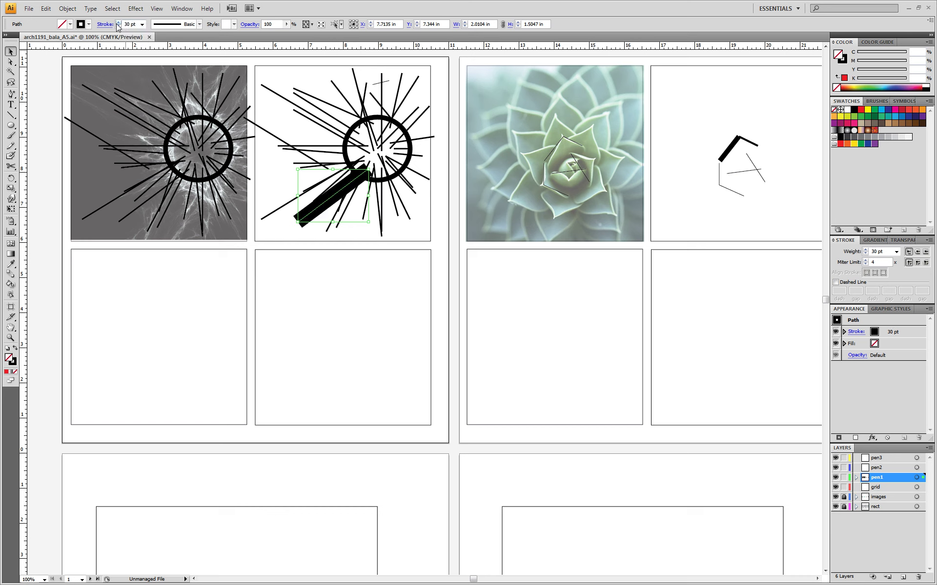
left_click(142, 24)
left_click(134, 139)
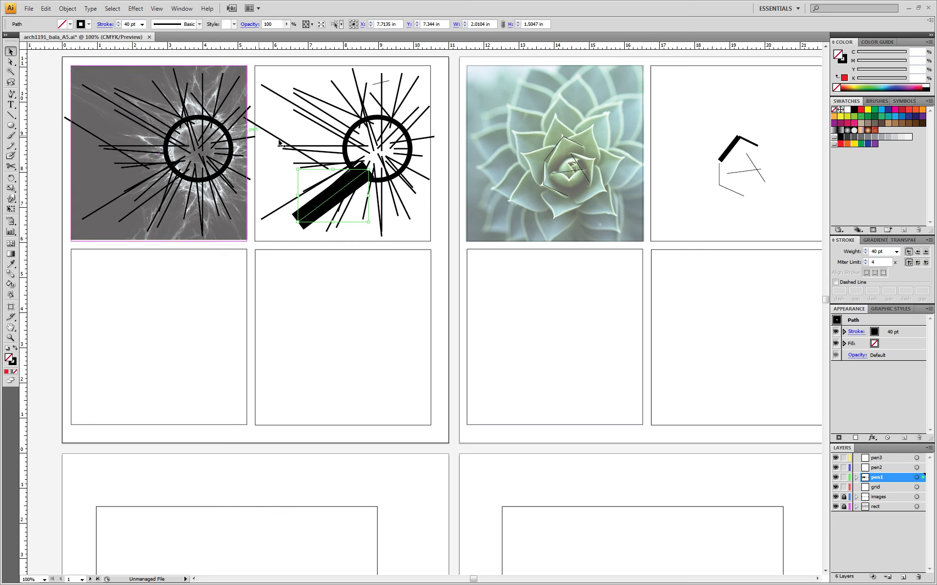
left_click(142, 24)
left_click(135, 109)
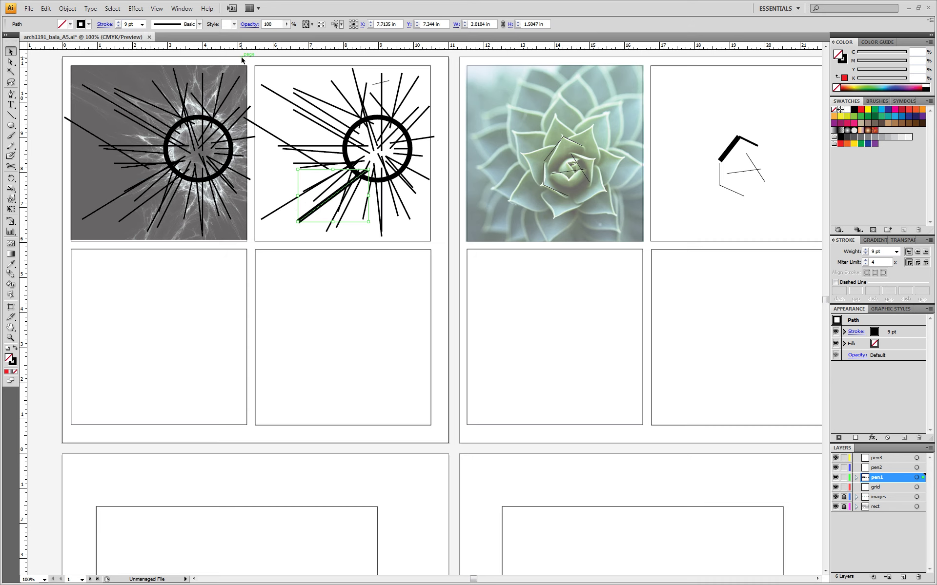
left_click_drag(242, 59, 452, 255)
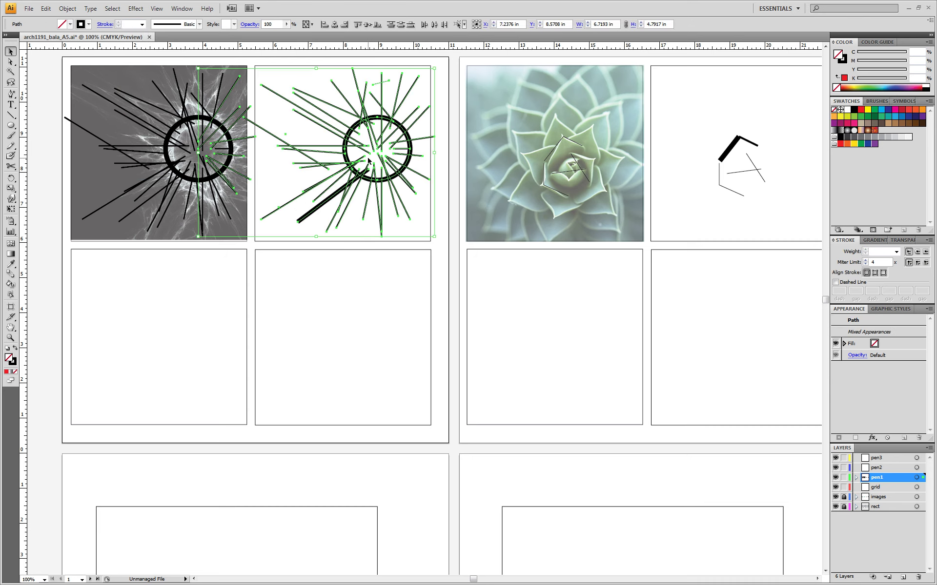
Copy the second panel's starburst trace down into the lower panel
left_click(445, 208)
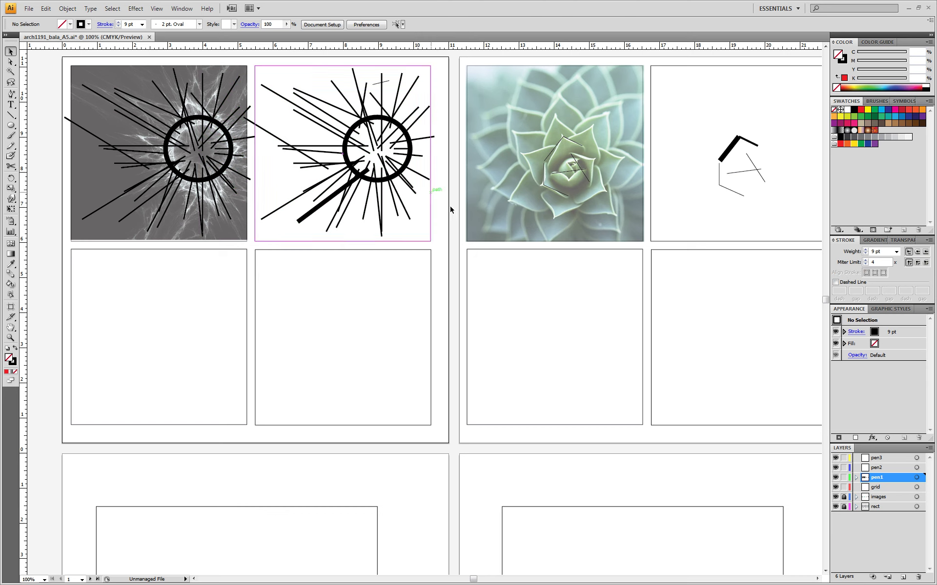
left_click_drag(267, 70, 437, 241)
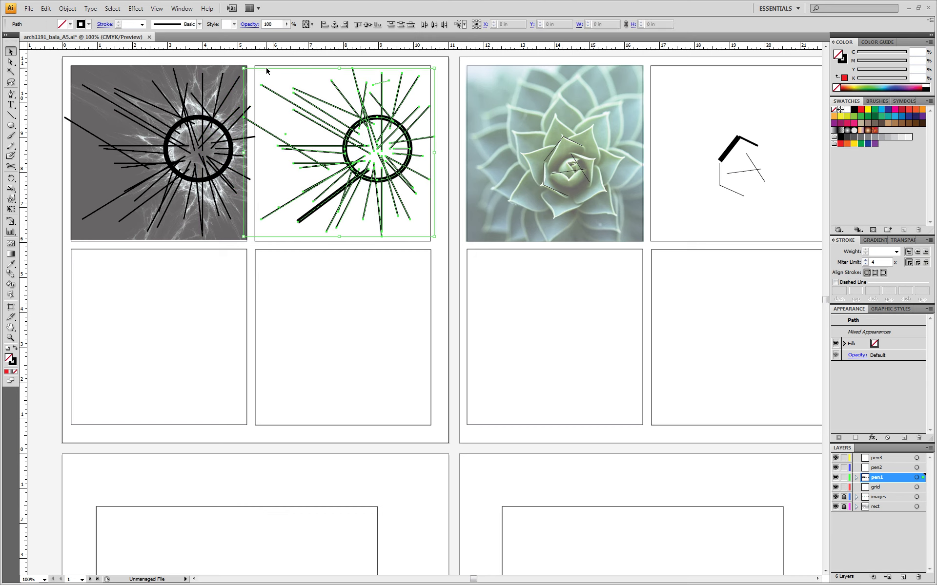
left_click_drag(362, 117, 369, 310)
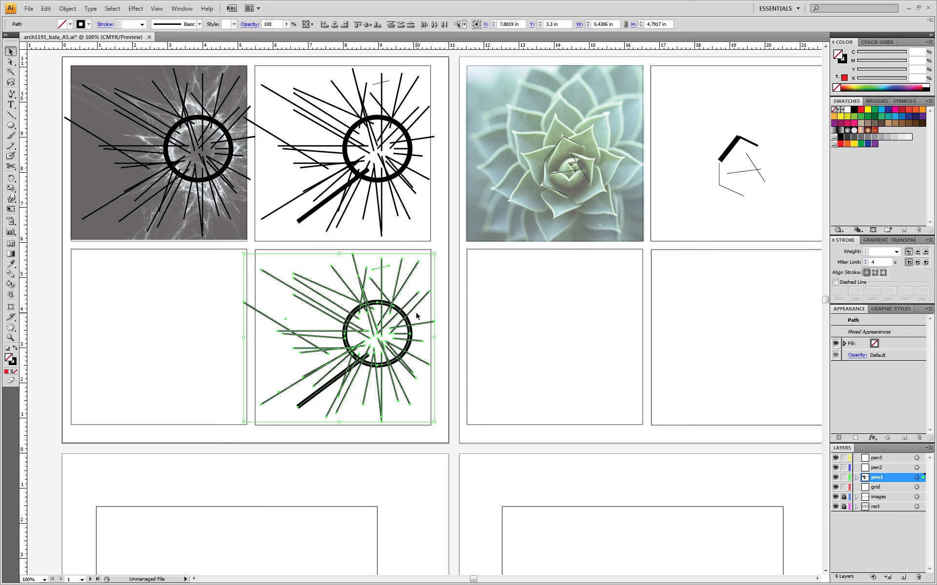
scroll(427, 285, "down", 2)
left_click(445, 283)
scroll(444, 283, "down", 5)
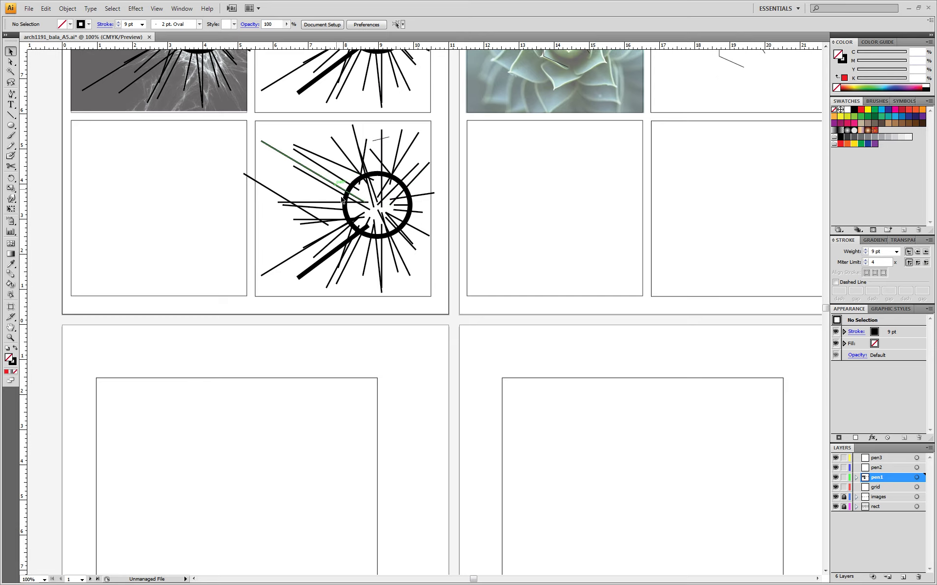
scroll(257, 428, "down", 3)
scroll(257, 428, "down", 2)
scroll(272, 408, "up", 2)
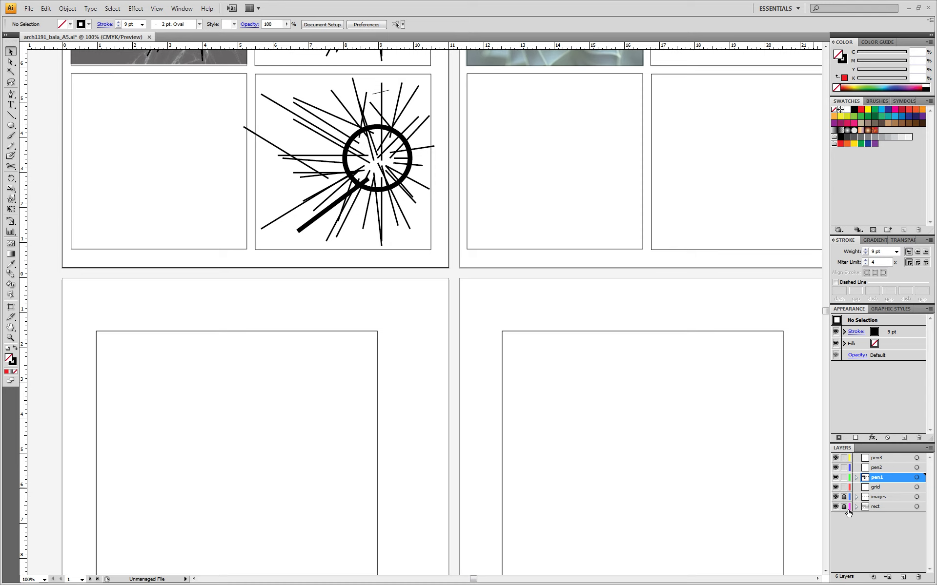
scroll(424, 278, "up", 3)
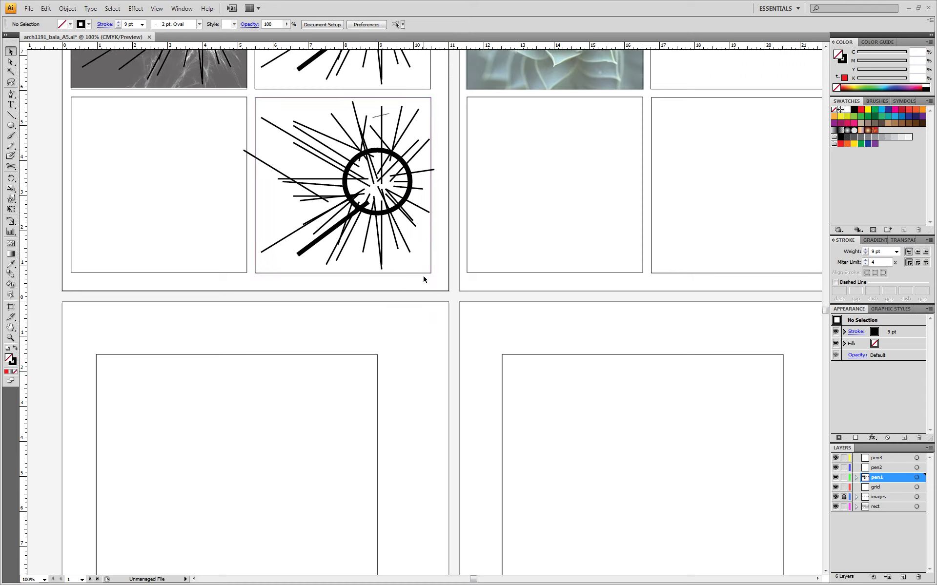
Copy that starburst again into the lower-left artboard
left_click_drag(392, 247, 258, 132)
scroll(376, 146, "down", 5)
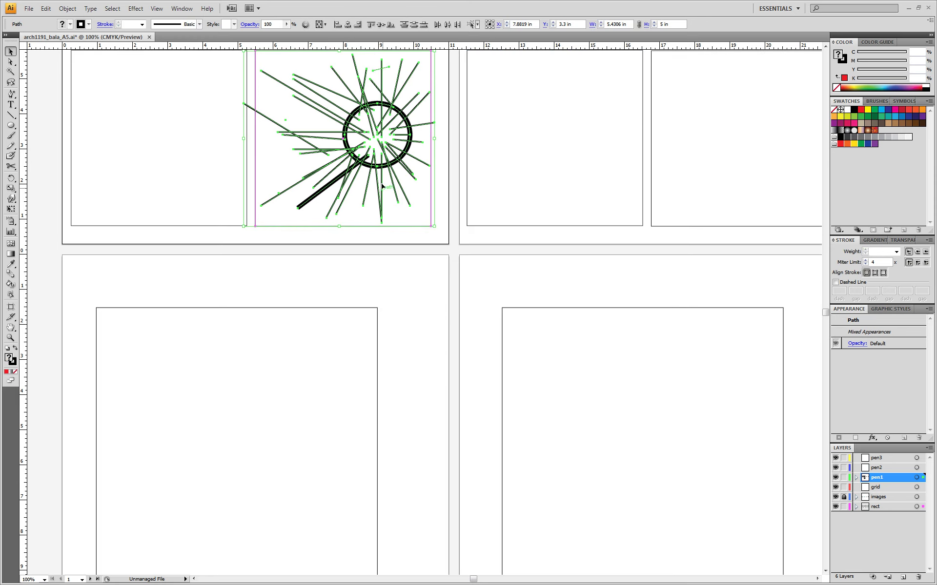
left_click_drag(376, 138, 262, 430)
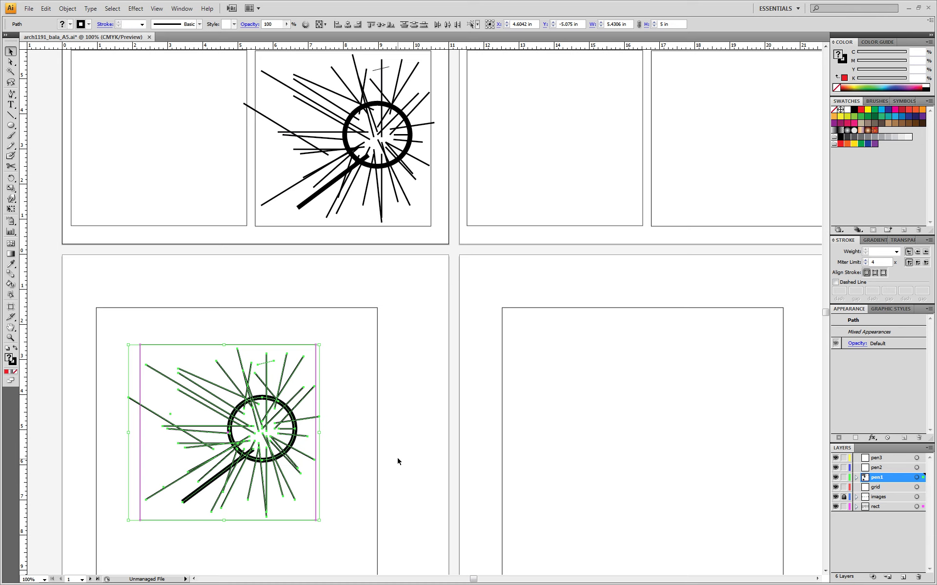
left_click(333, 377)
Select the starburst lines without the large square and group them with Ctrl+G
left_click(315, 356)
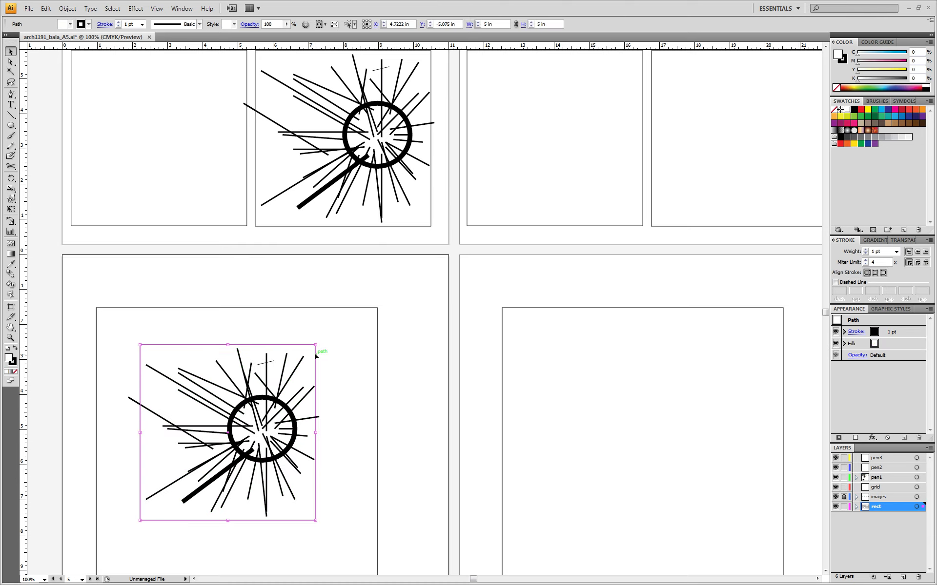
scroll(337, 383, "down", 1)
left_click_drag(337, 520, 119, 316)
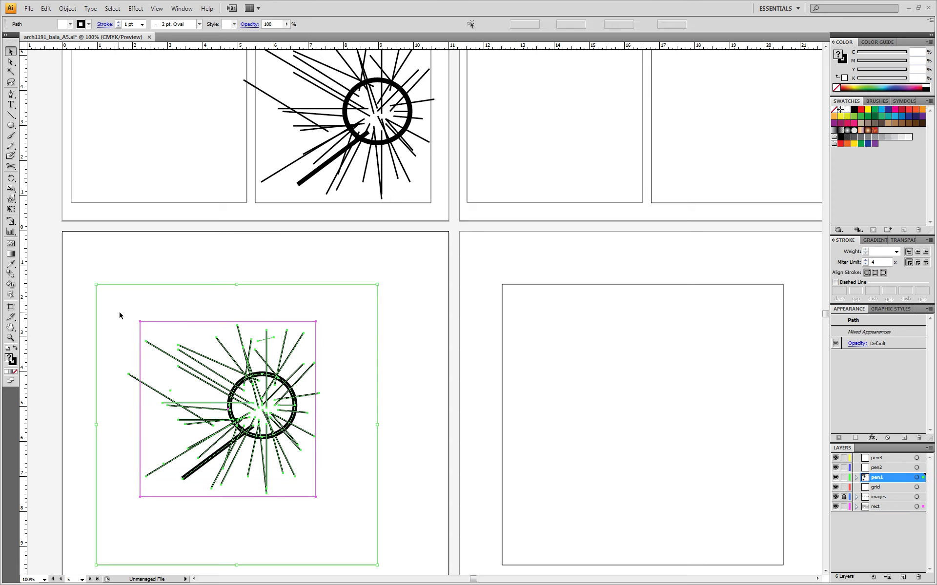
left_click(206, 268)
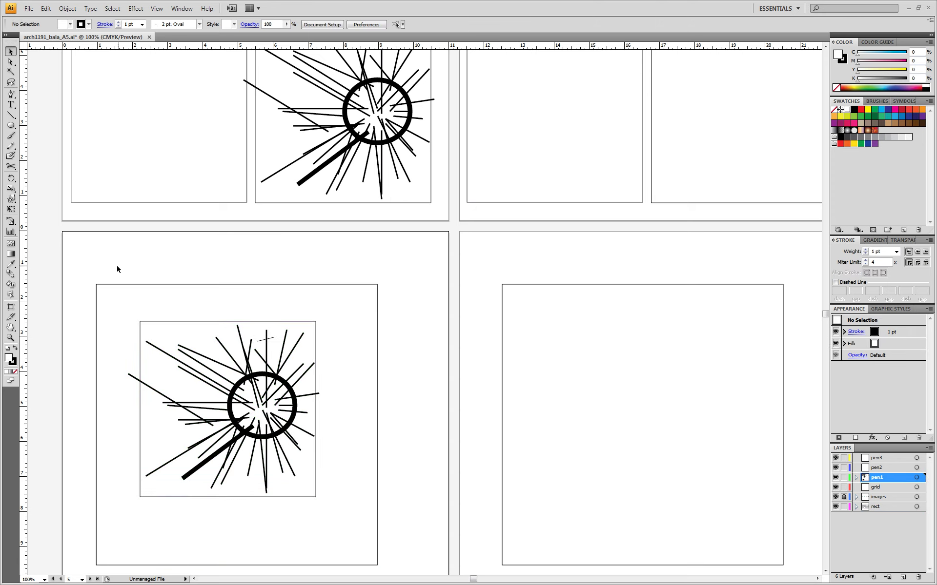
left_click_drag(113, 263, 348, 516)
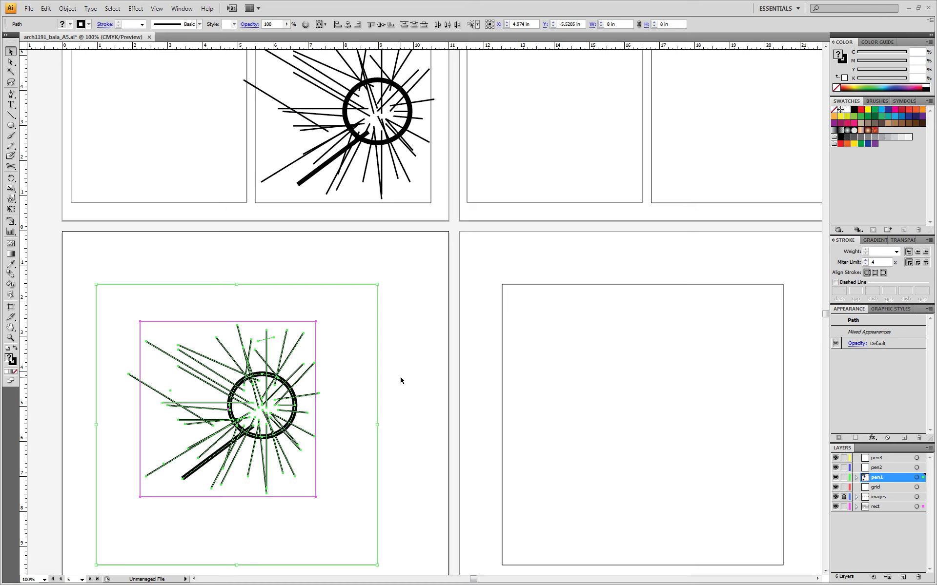
left_click(377, 350, "shift")
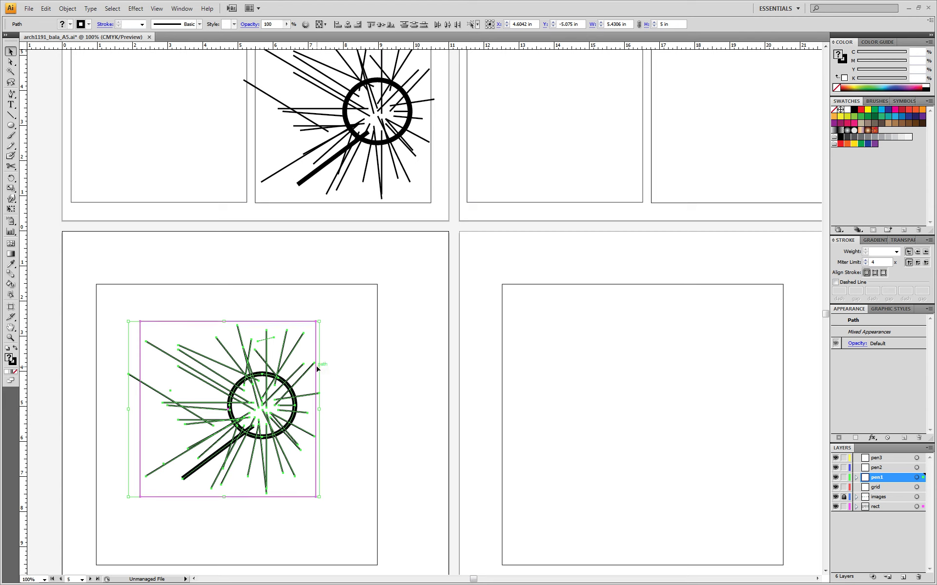
key("ctrl+g")
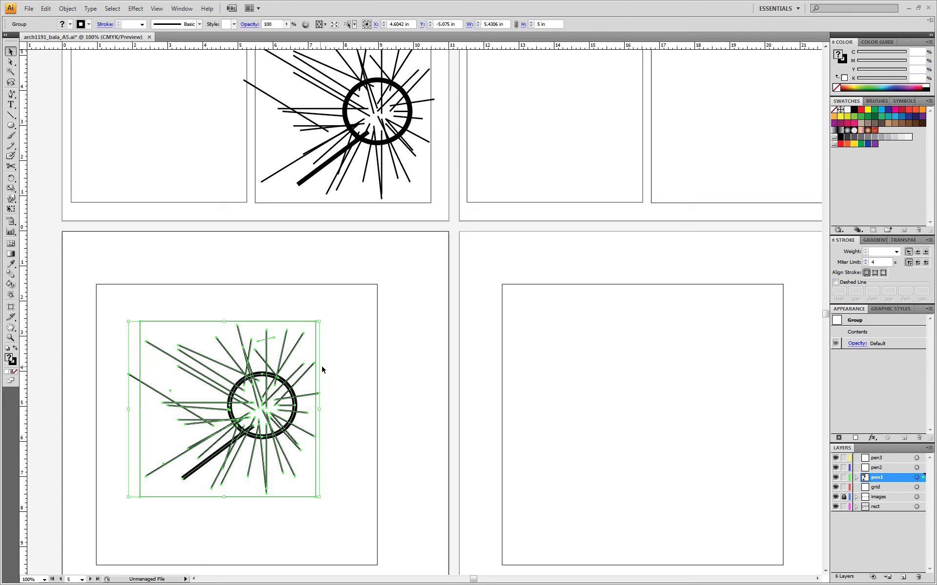
Move the starburst group up and left toward the frame's top-left corner
right_click(288, 358)
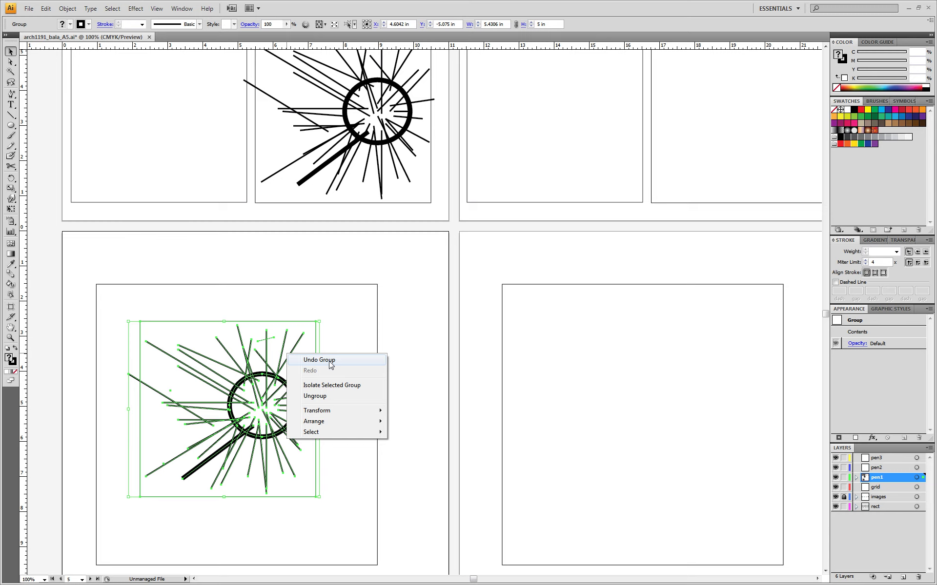
left_click(406, 359)
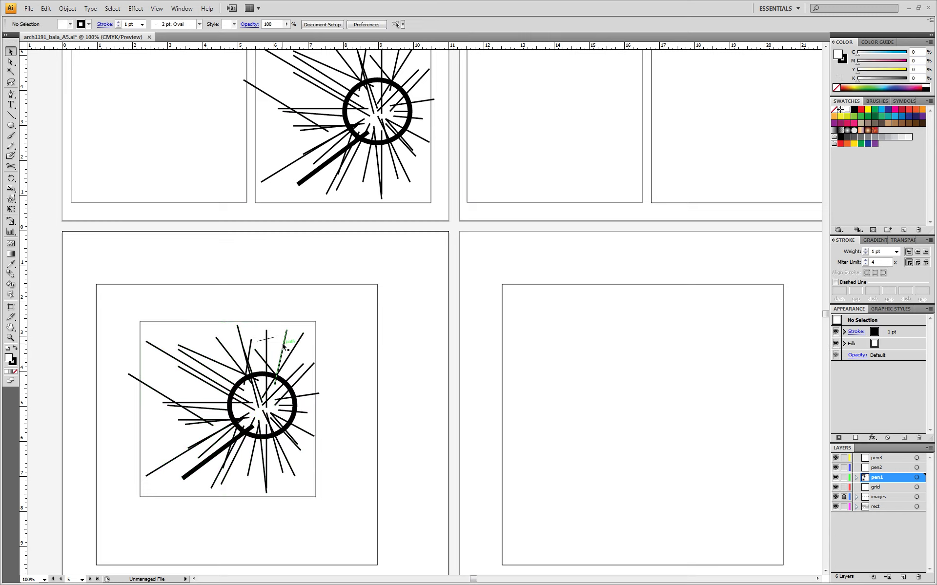
left_click(291, 350)
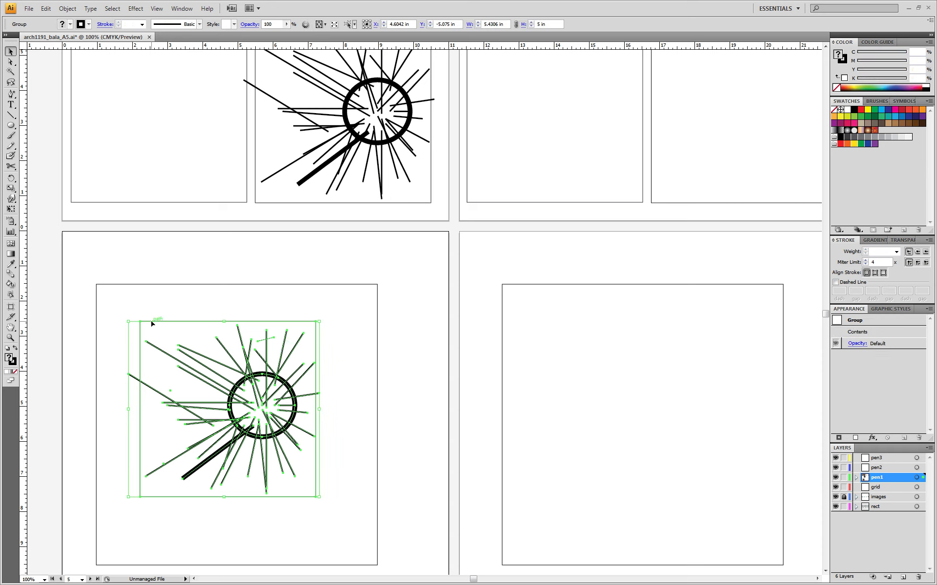
left_click_drag(151, 324, 113, 286)
left_click_drag(108, 287, 109, 287)
Scale the starburst group to about 158% with the Scale tool, then undo it
scroll(262, 347, "down", 1)
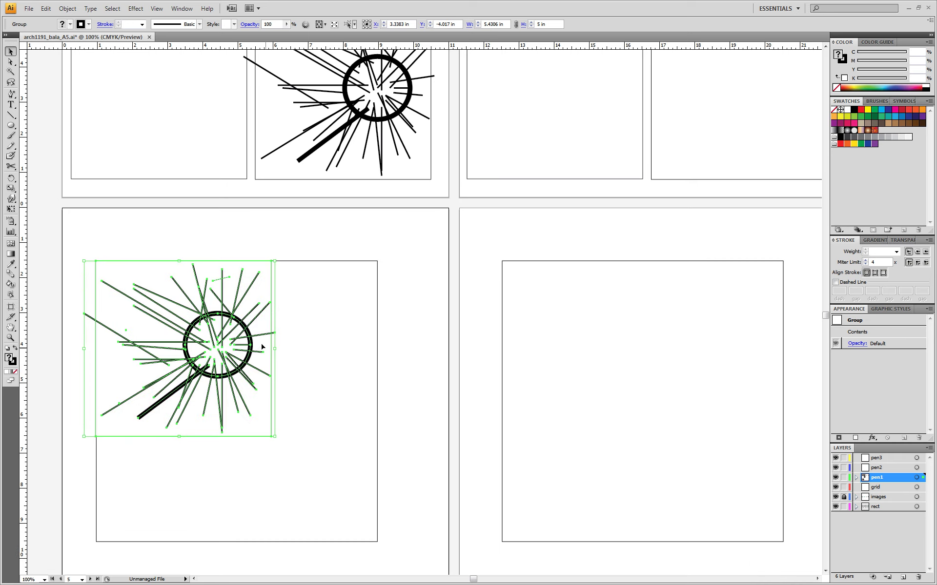
left_click(10, 190)
left_click(11, 189)
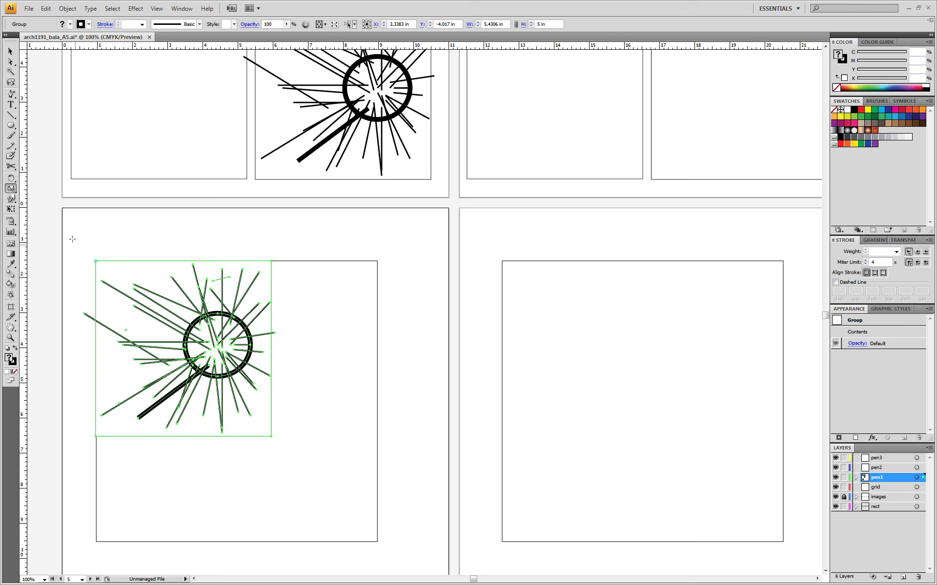
left_click_drag(10, 188, 30, 186)
mouse_move(271, 437)
left_mouse_down()
mouse_move(307, 458)
mouse_move(375, 541)
left_mouse_up()
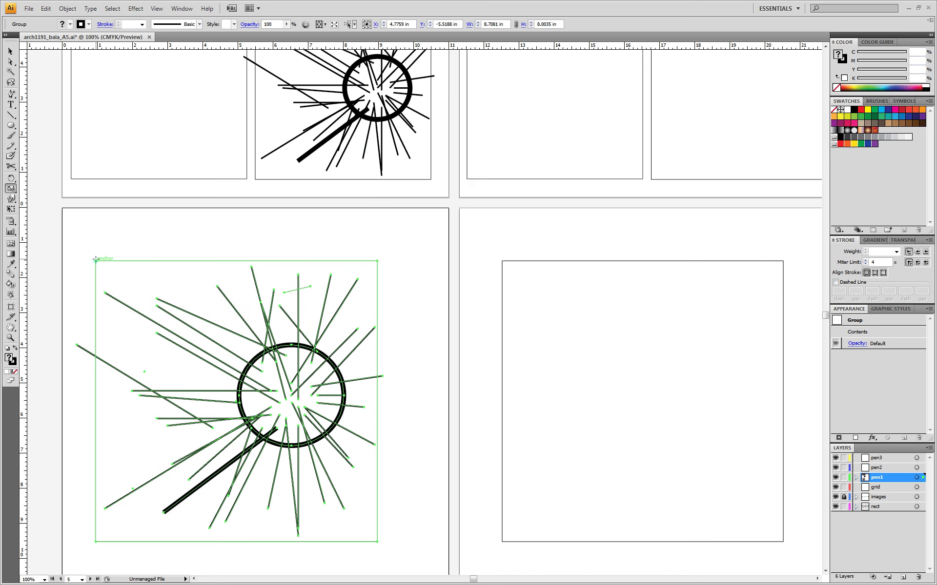
key("ctrl+z")
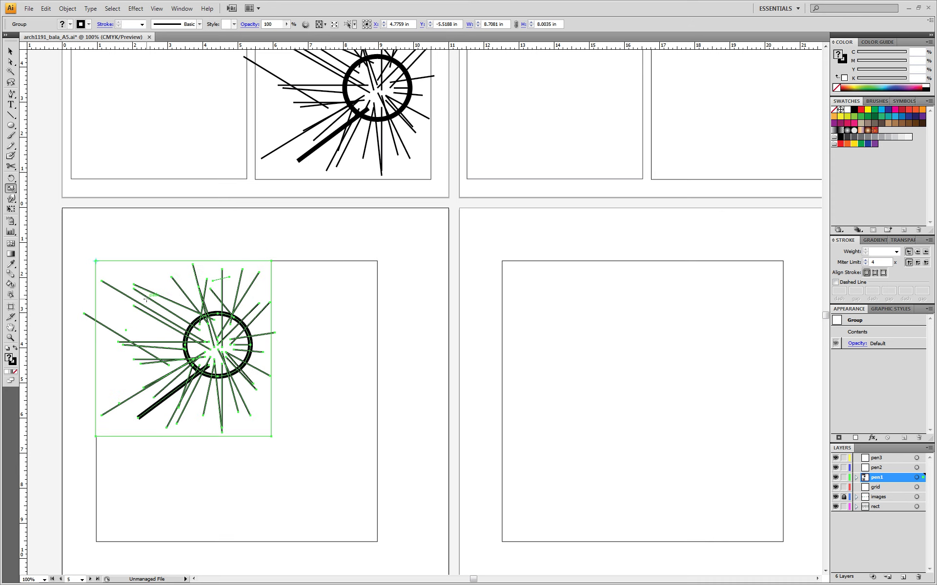
Reselect the group and scale it to about 160% to fill the square frame
left_click(11, 52)
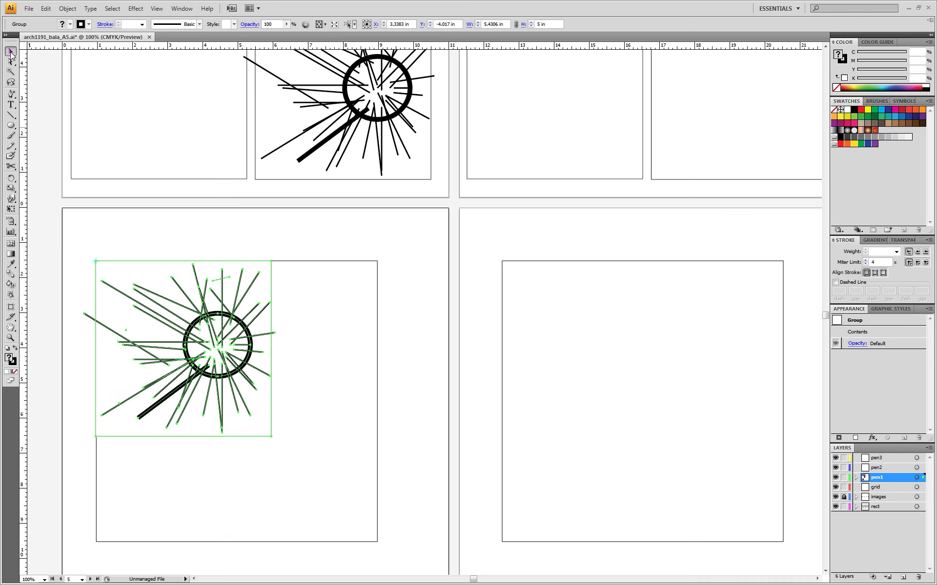
left_click(134, 224)
left_click(158, 299)
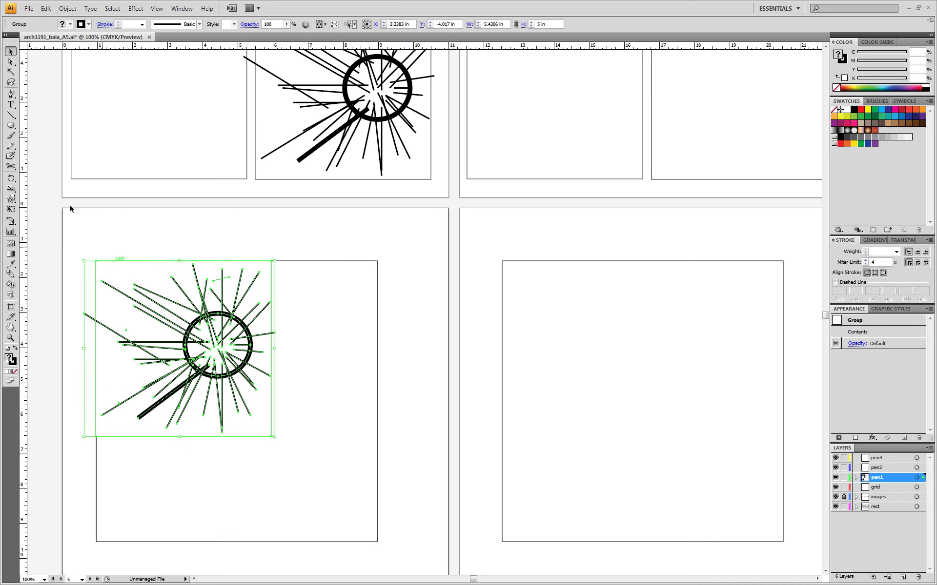
left_click(11, 188)
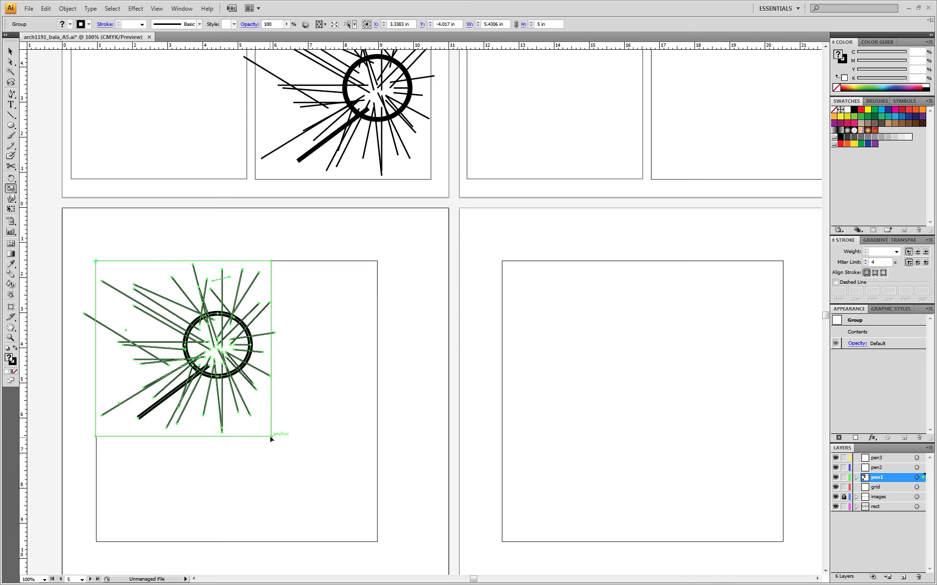
left_click_drag(272, 438, 377, 542)
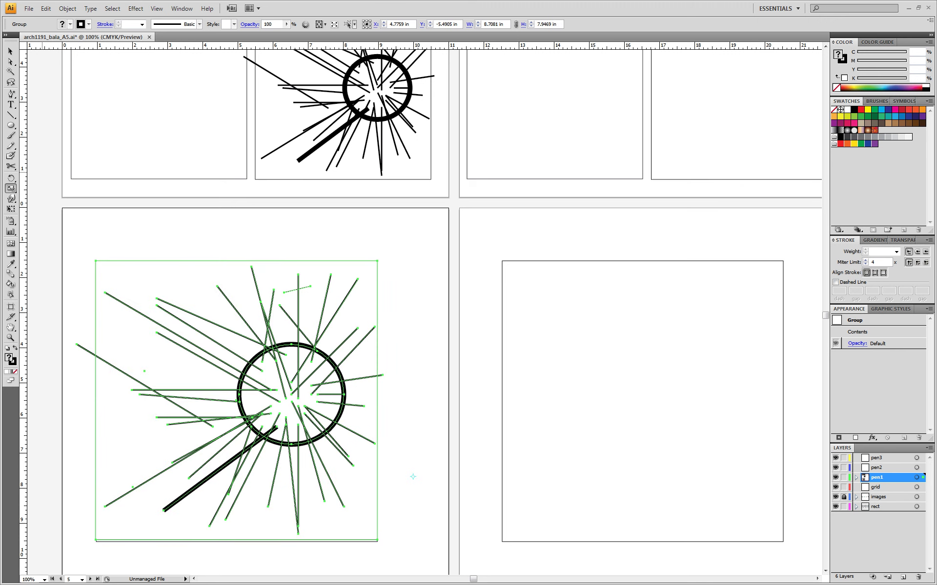
left_click(10, 51)
left_click(210, 251)
Zoom out and pan so all the artboards are visible
key("z")
left_click(363, 276, "alt")
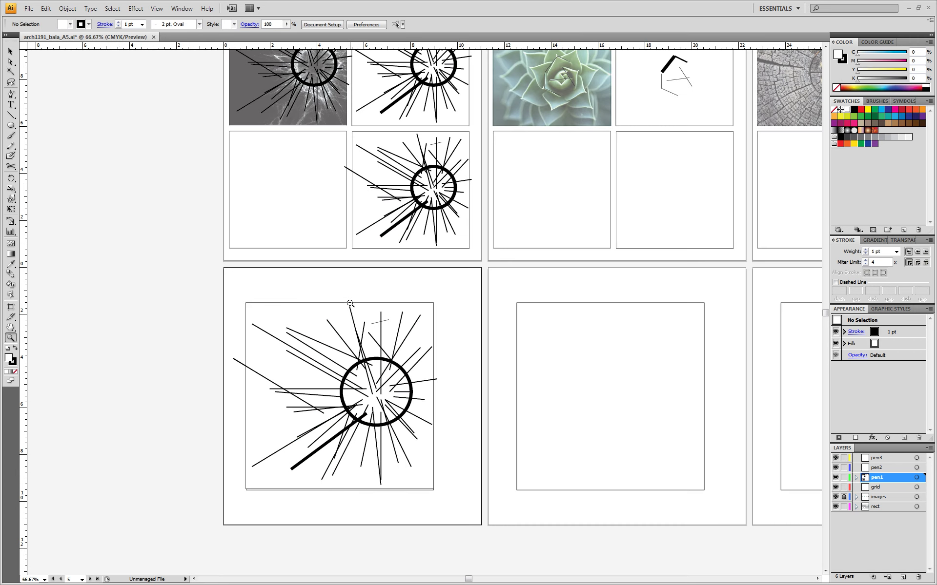
left_click(353, 298, "alt")
left_click_drag(434, 301, 189, 314)
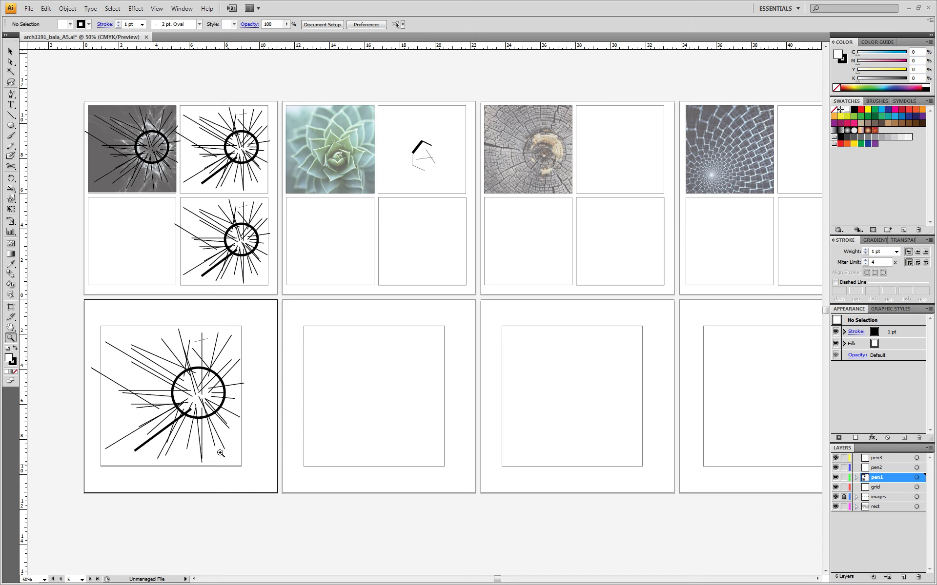
Save As Adobe PDF arch1191_bala_A5.pdf with the default PDF settings
left_click(29, 9)
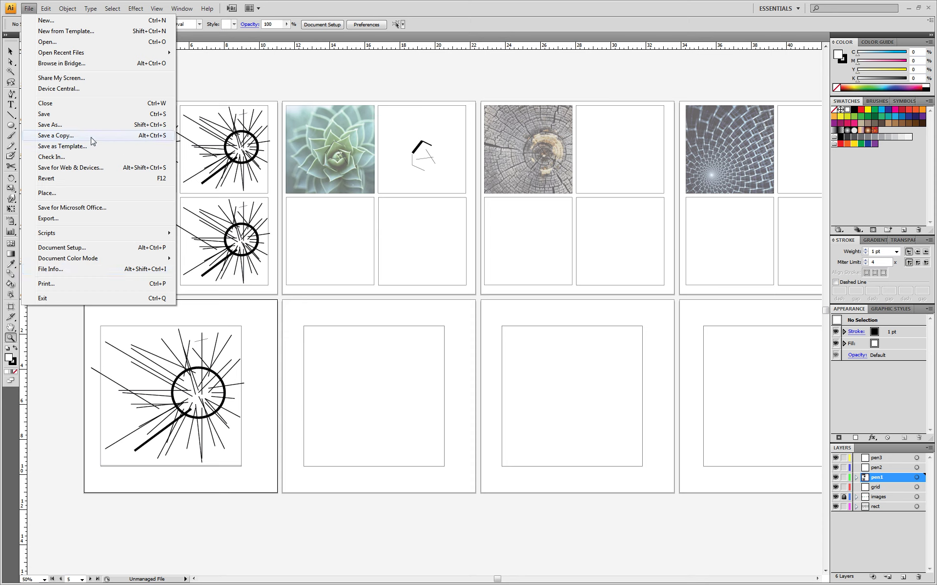
left_click(90, 125)
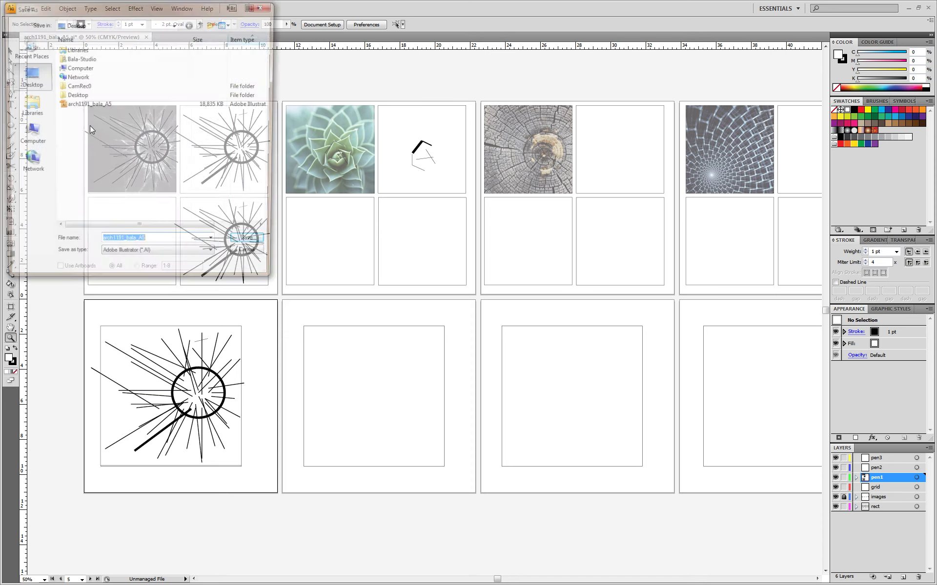
left_click(157, 259)
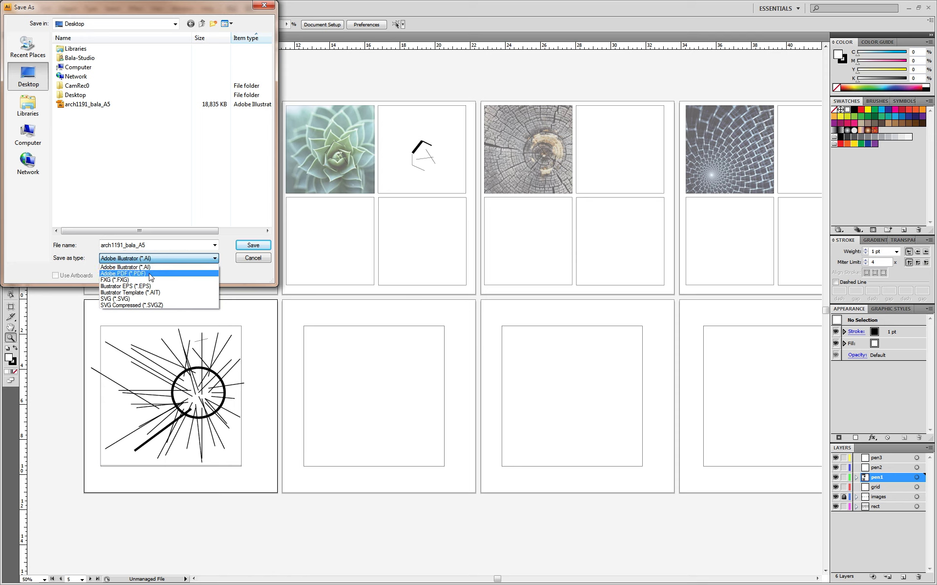
left_click(150, 274)
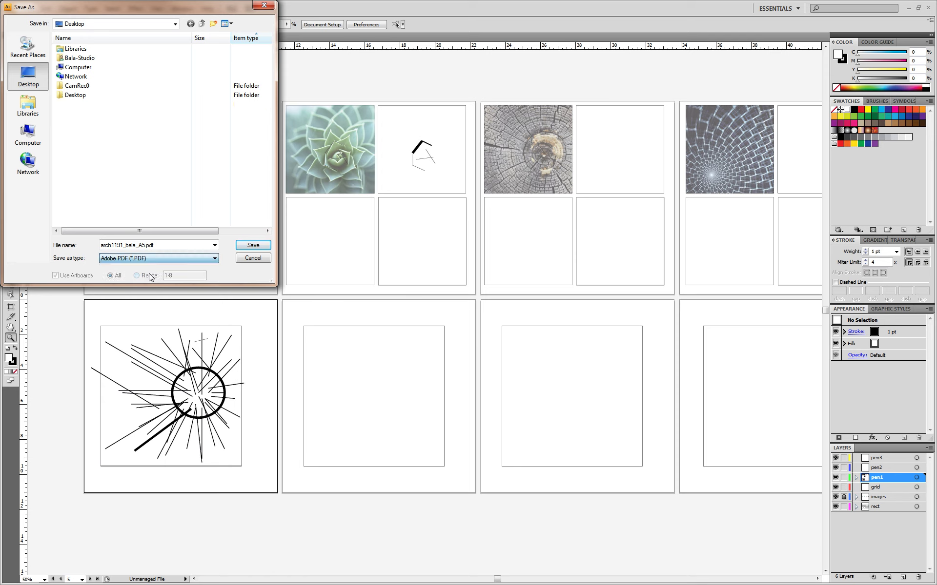
left_click(254, 251)
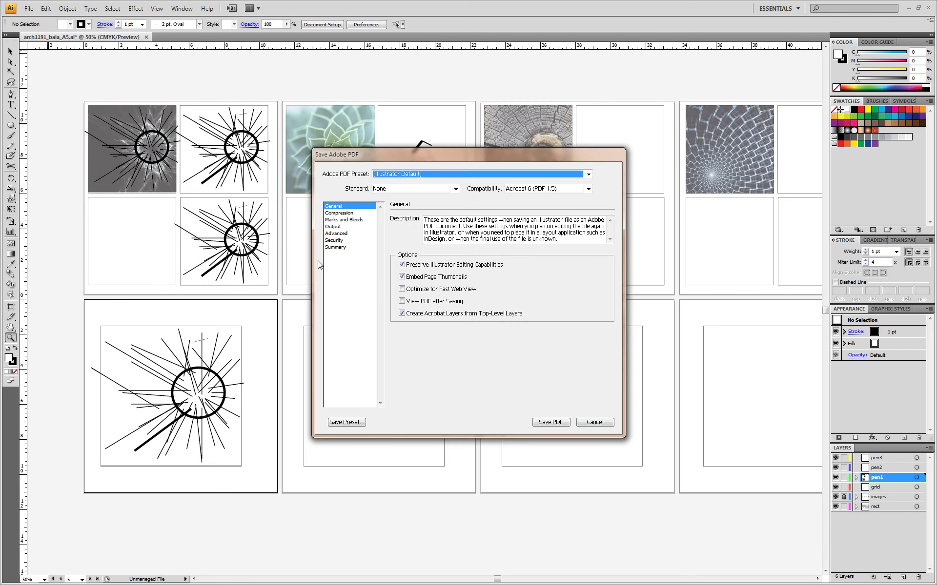
left_click(559, 425)
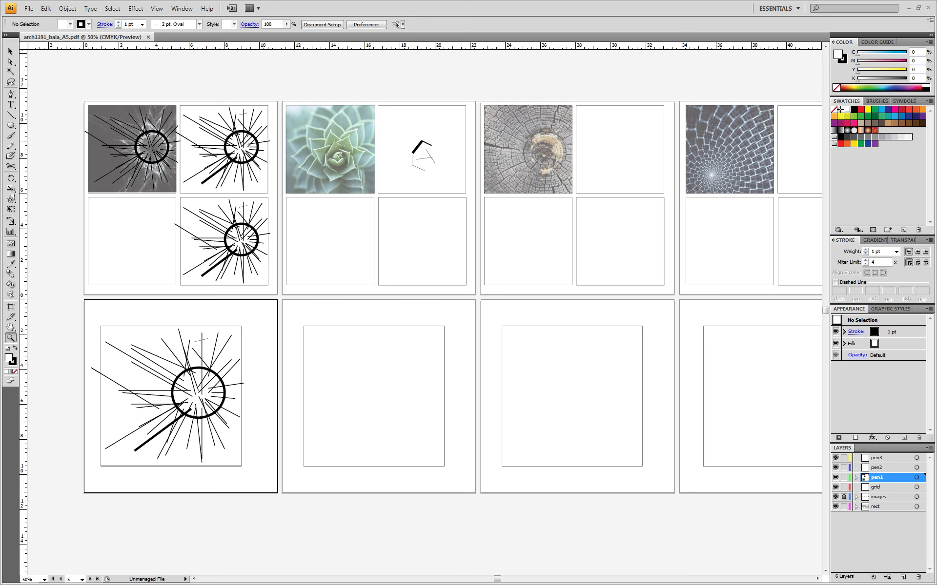
In the Print dialog, set a custom 11 × 11 in page size with no scaling
left_click(29, 8)
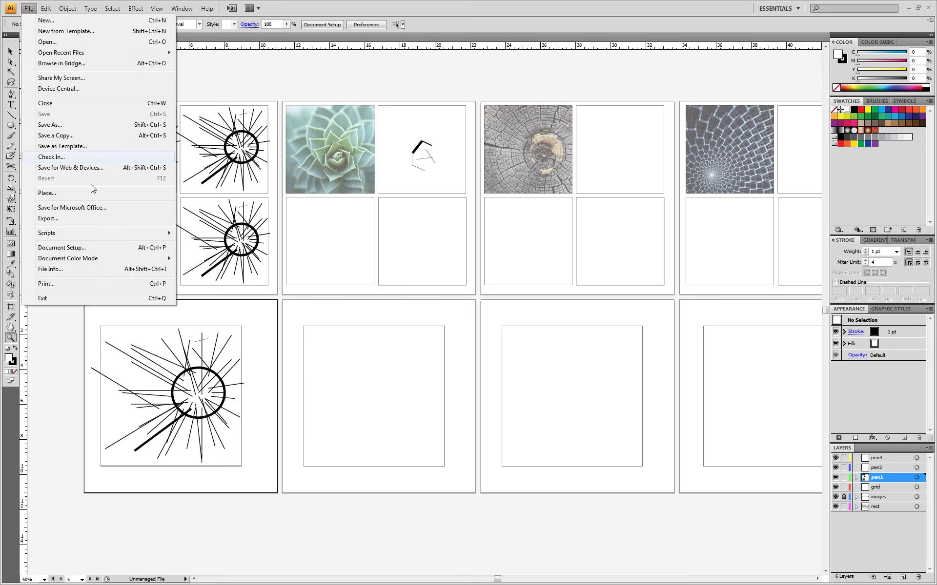
left_click(68, 284)
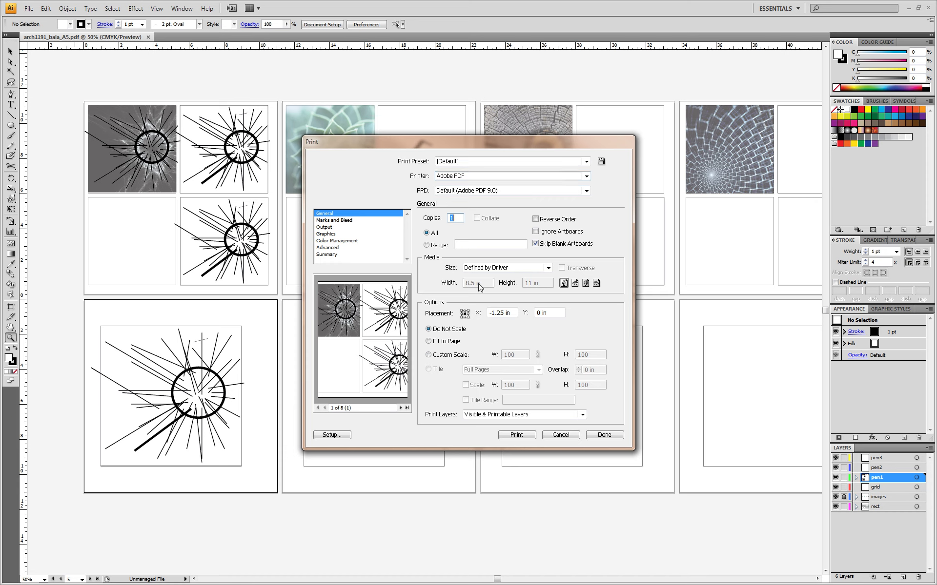
left_click(516, 269)
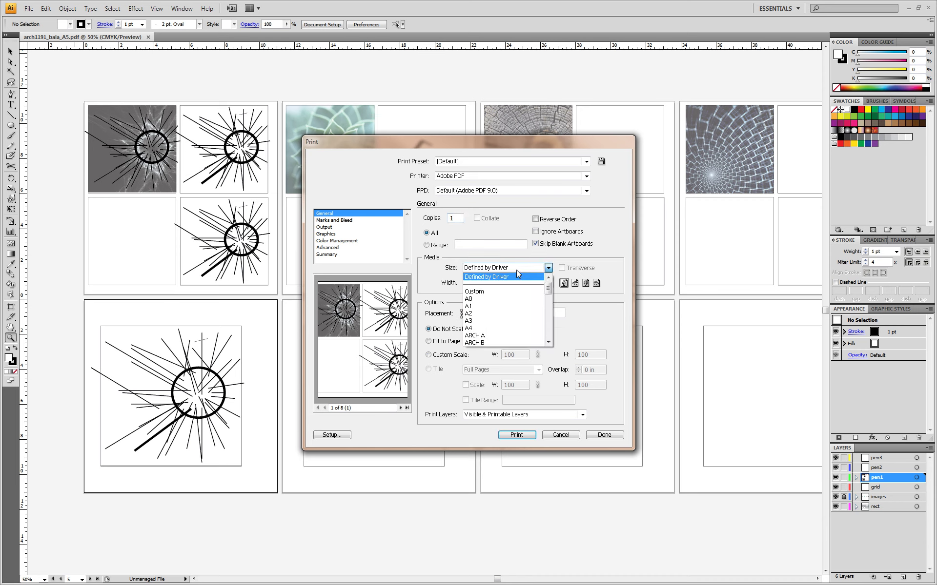
left_click(492, 291)
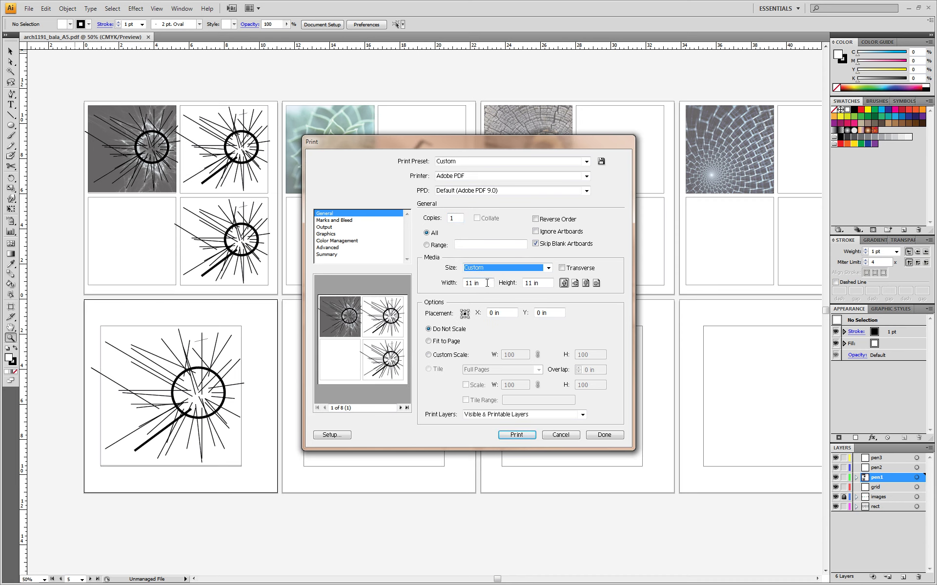
left_click(486, 283)
left_click(538, 285)
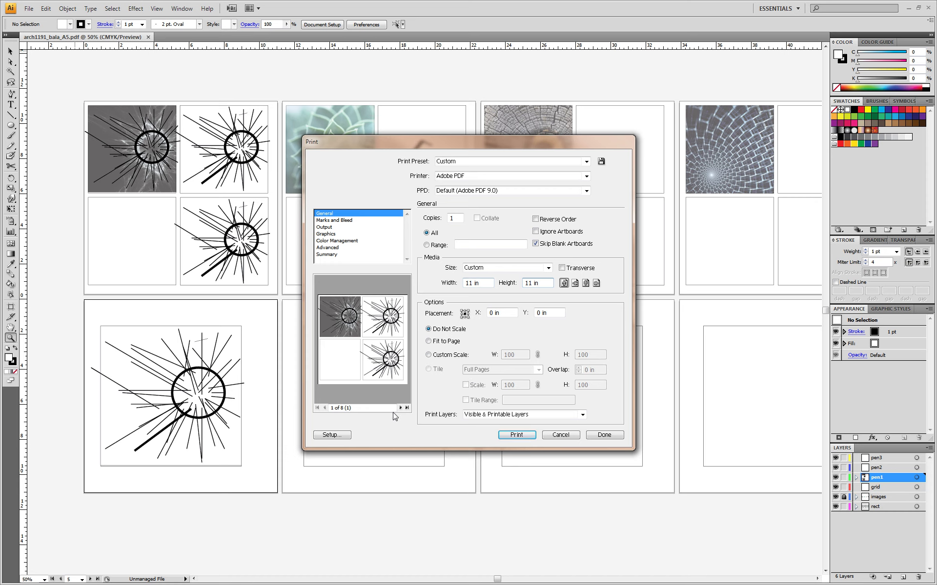
left_click(429, 342)
left_click(430, 329)
Print to a new PDF on the Desktop named arch1191_bala_A5.1, not replacing the existing file
left_click(517, 435)
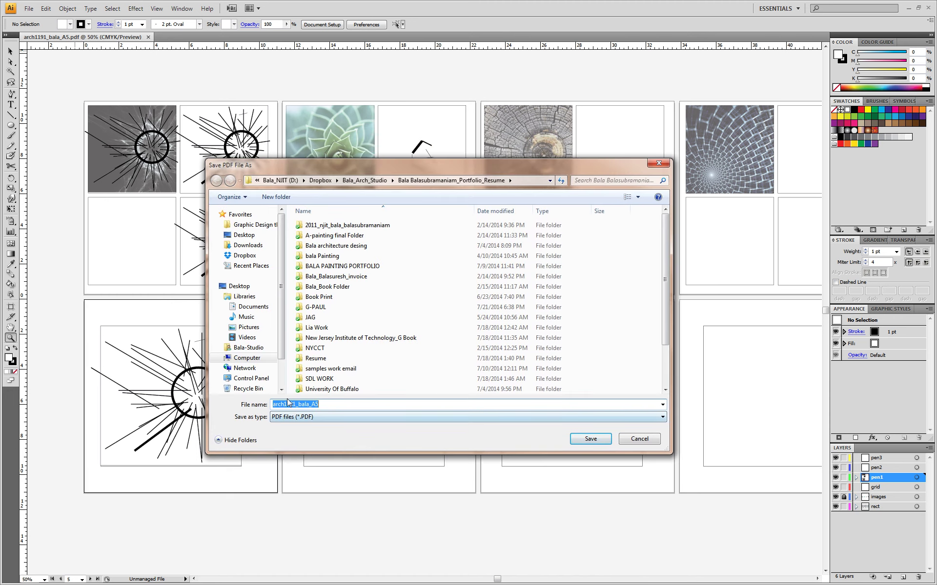
left_click(239, 285)
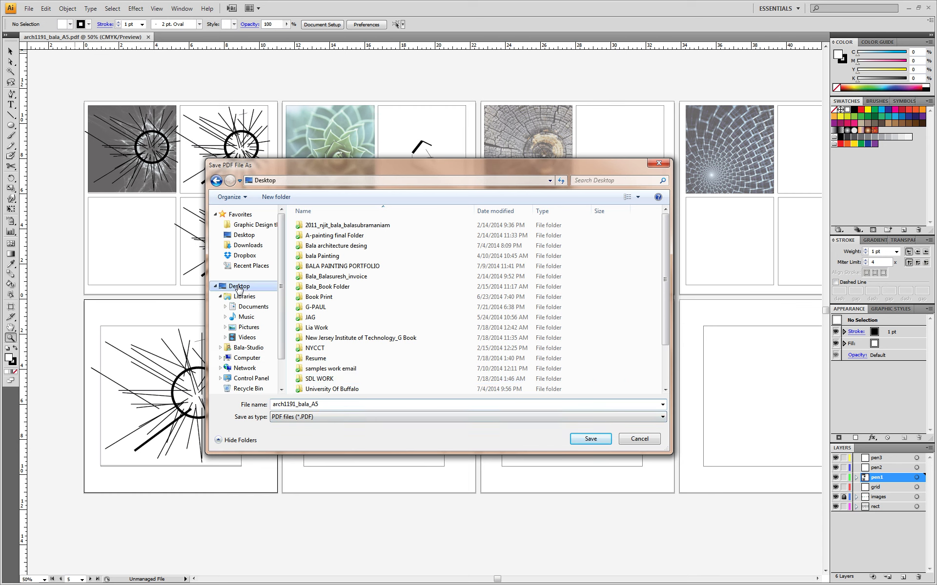
left_click(591, 442)
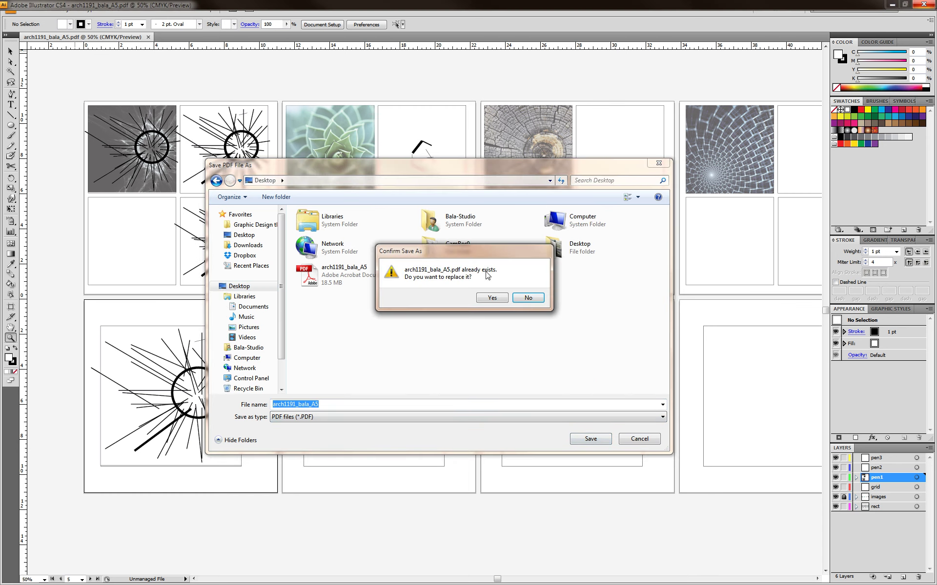
left_click(528, 296)
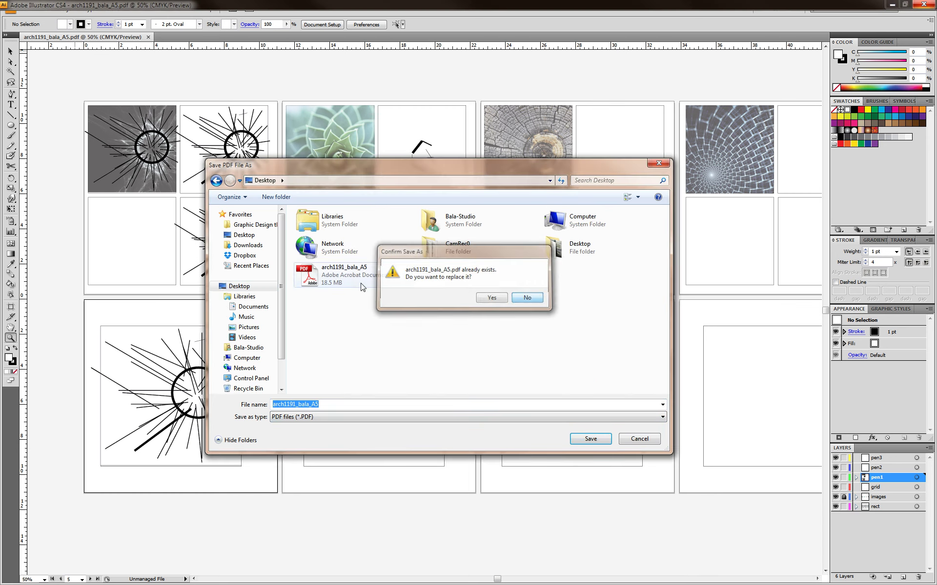
left_click(337, 404)
type(".1")
key("Tab")
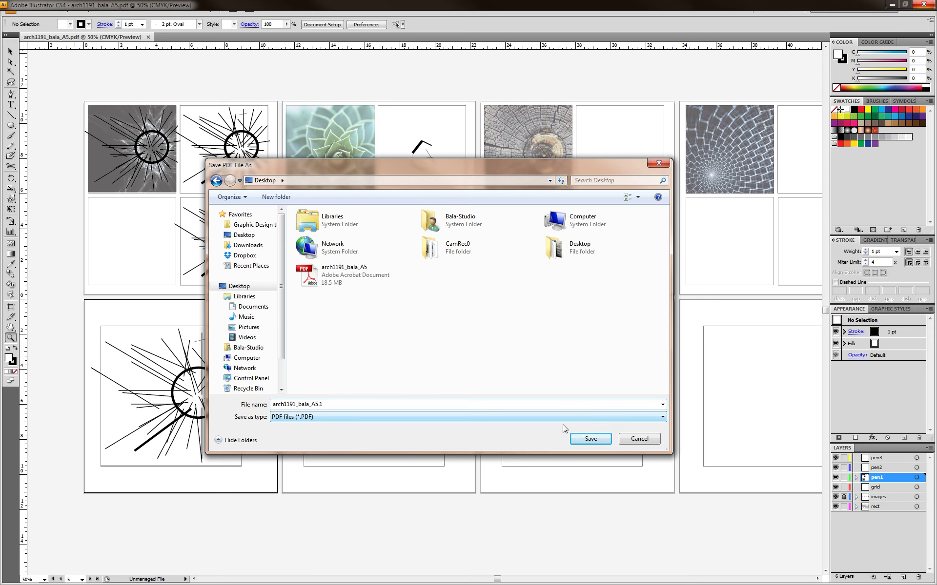
left_click(589, 438)
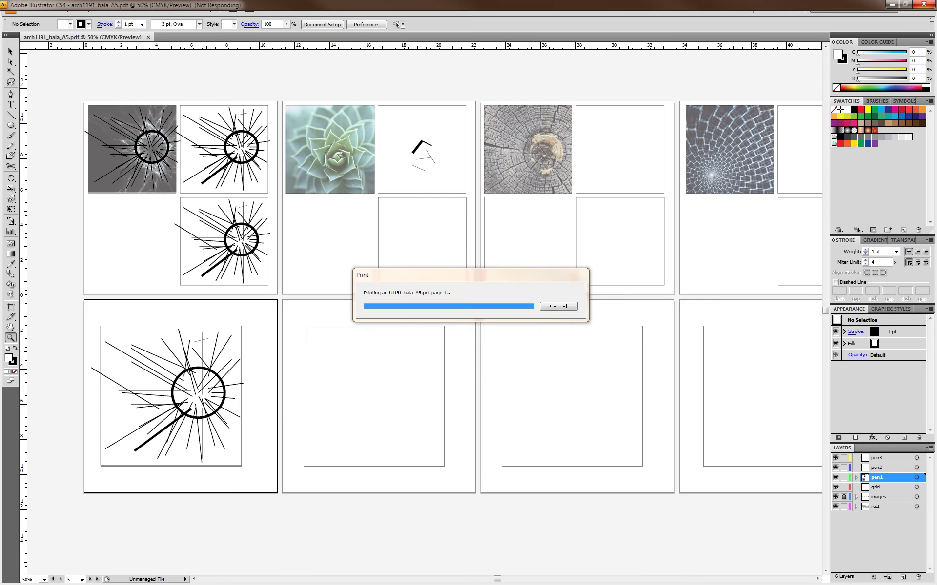